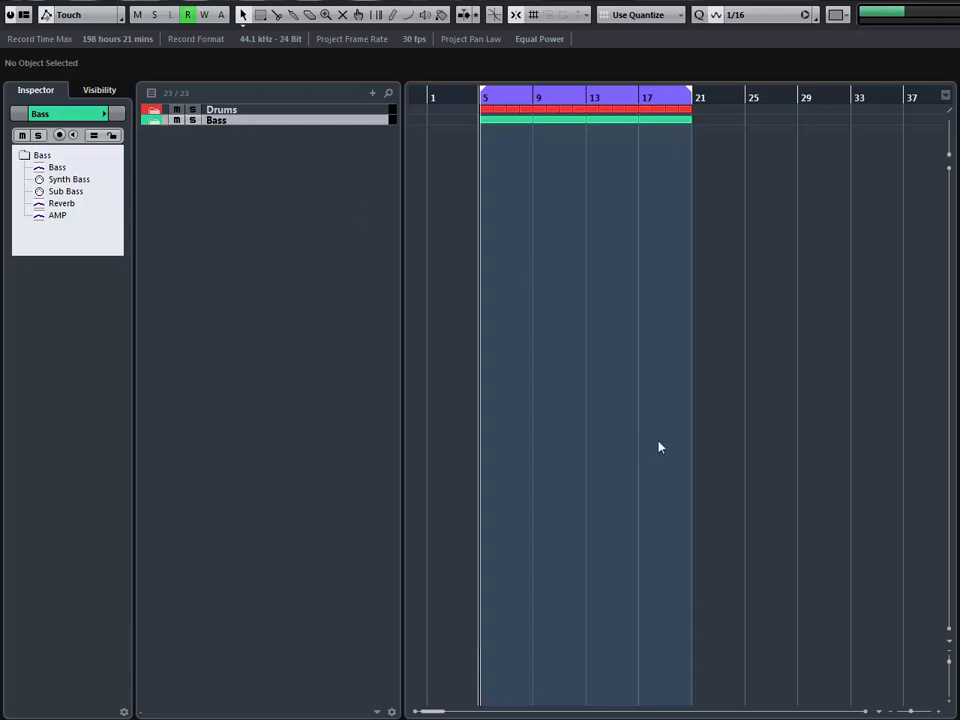
Step: Play back the looped section starting at bar 5 to hear the drums and bass together
{"action": "key", "text": "space"}
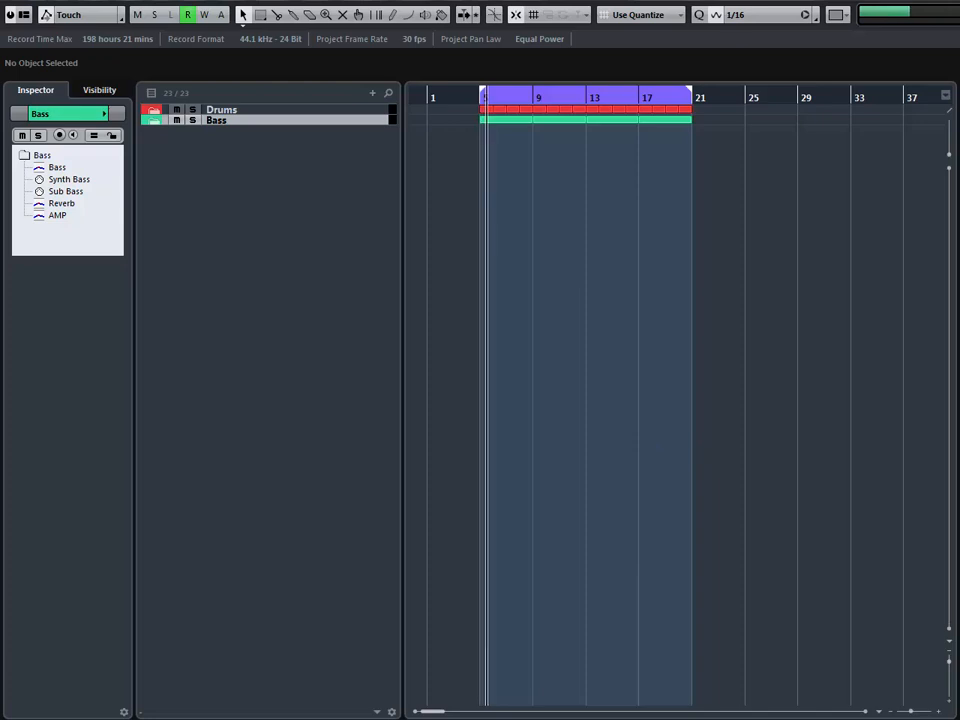
{"action": "key", "text": "g"}
{"action": "key", "text": "g"}
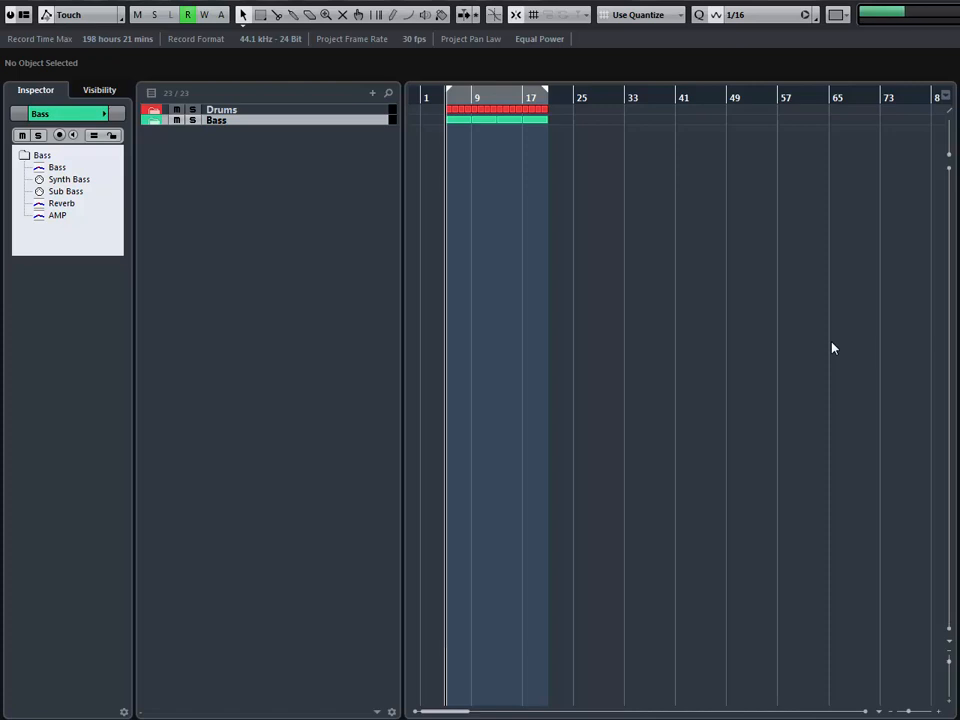
Step: Expand the Drums and Bass folders and reduce the track heights so that all their tracks fit in view
{"action": "left_click", "coordinate": [154, 111]}
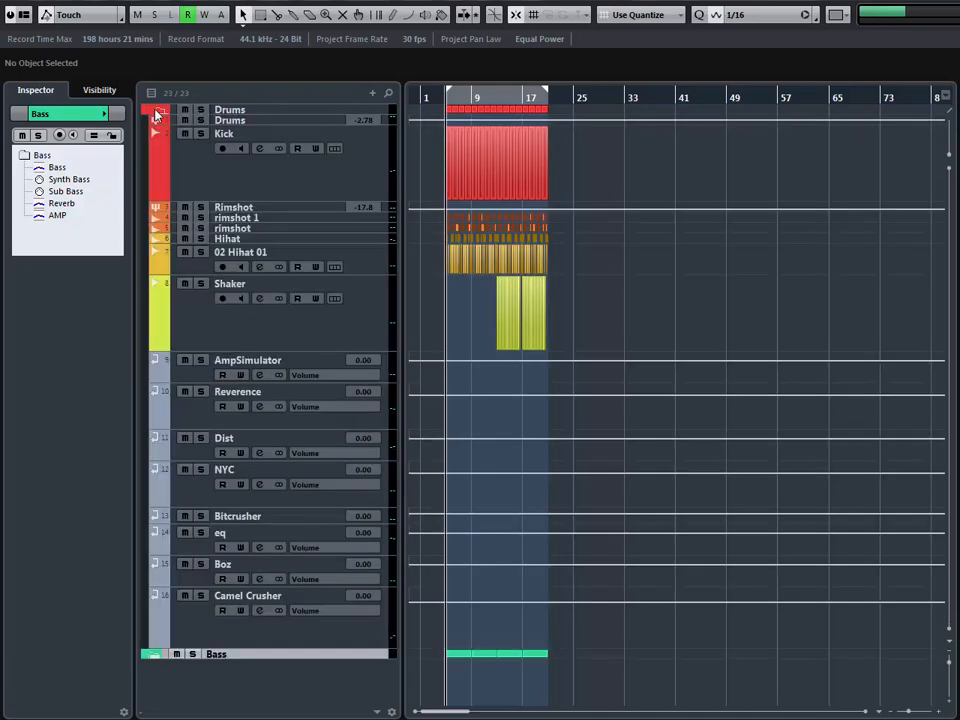
{"action": "left_click", "coordinate": [147, 655]}
{"action": "key", "text": "shift+g"}
{"action": "key", "text": "shift+g"}
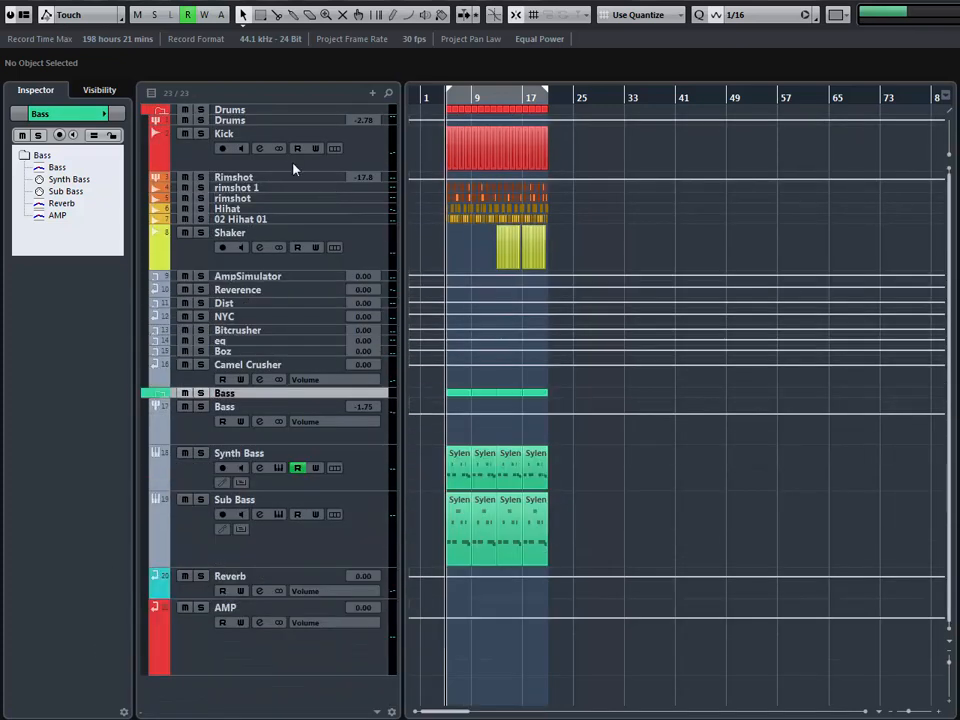
Step: Go through the drum tracks one by one, from Kick through the rimshots and hi-hats to Shaker
{"action": "left_click", "coordinate": [186, 160]}
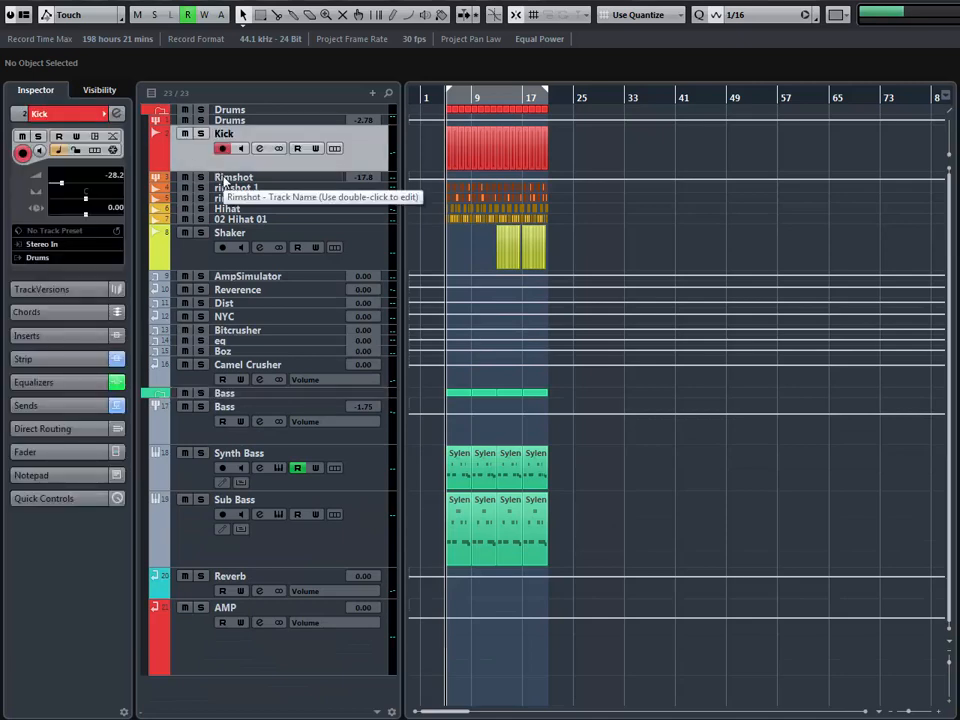
{"action": "key", "text": "Down"}
{"action": "key", "text": "Down"}
{"action": "key", "text": "Down"}
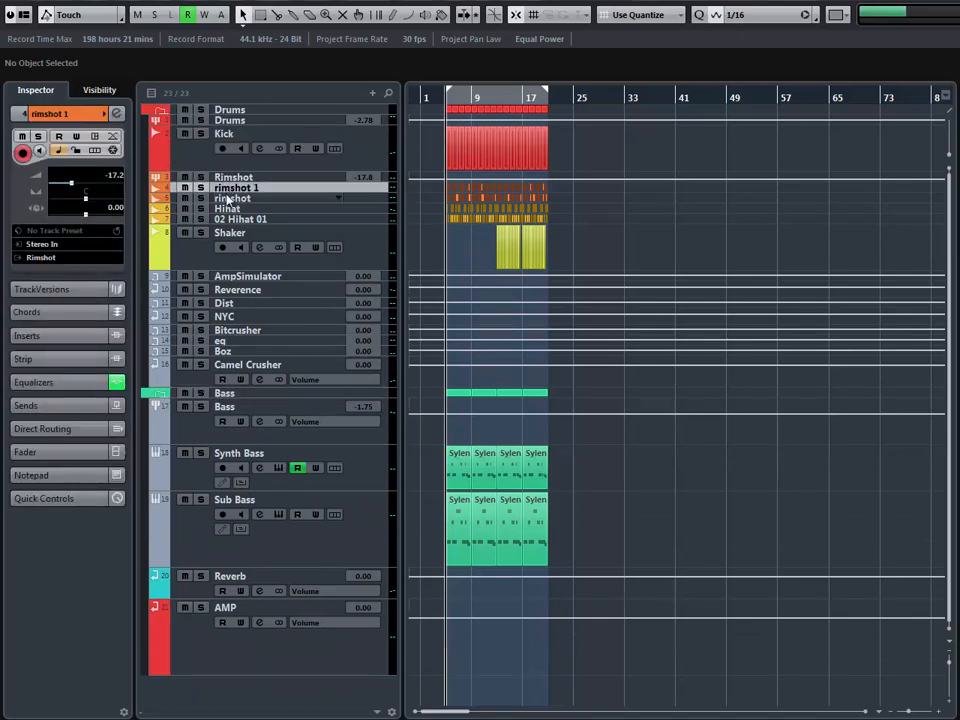
{"action": "key", "text": "Up"}
{"action": "key", "text": "Up"}
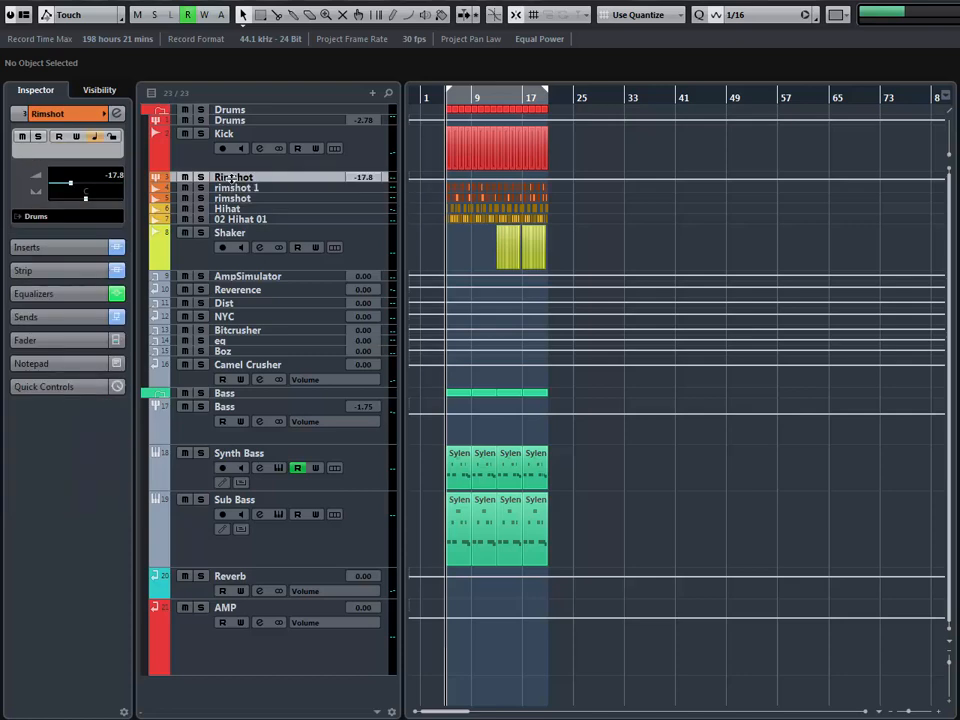
{"action": "left_click", "coordinate": [236, 208]}
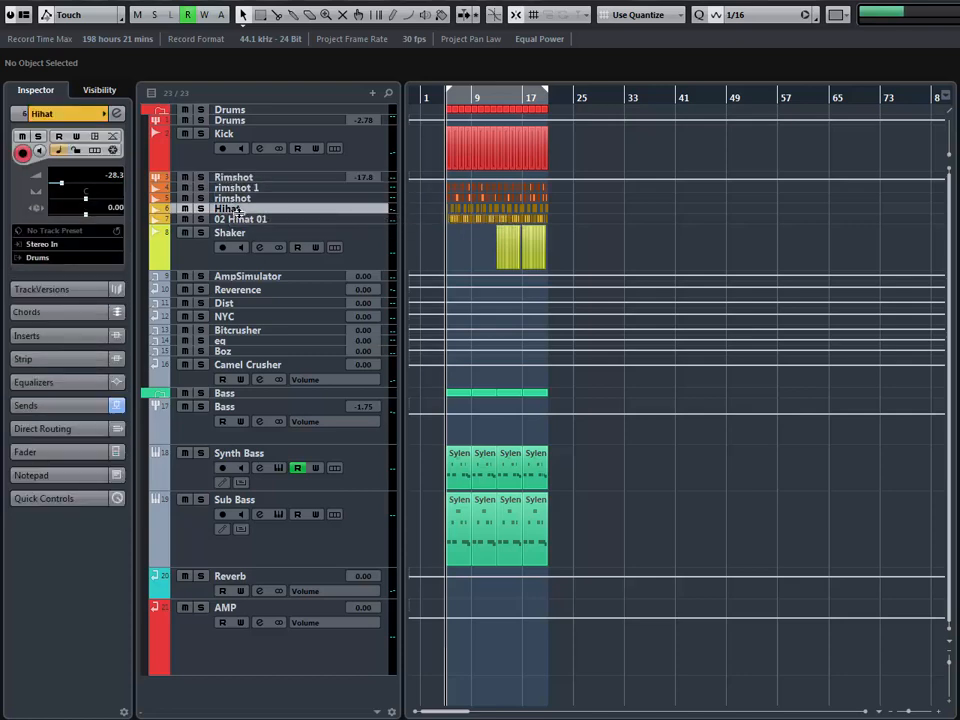
{"action": "left_click", "coordinate": [240, 220]}
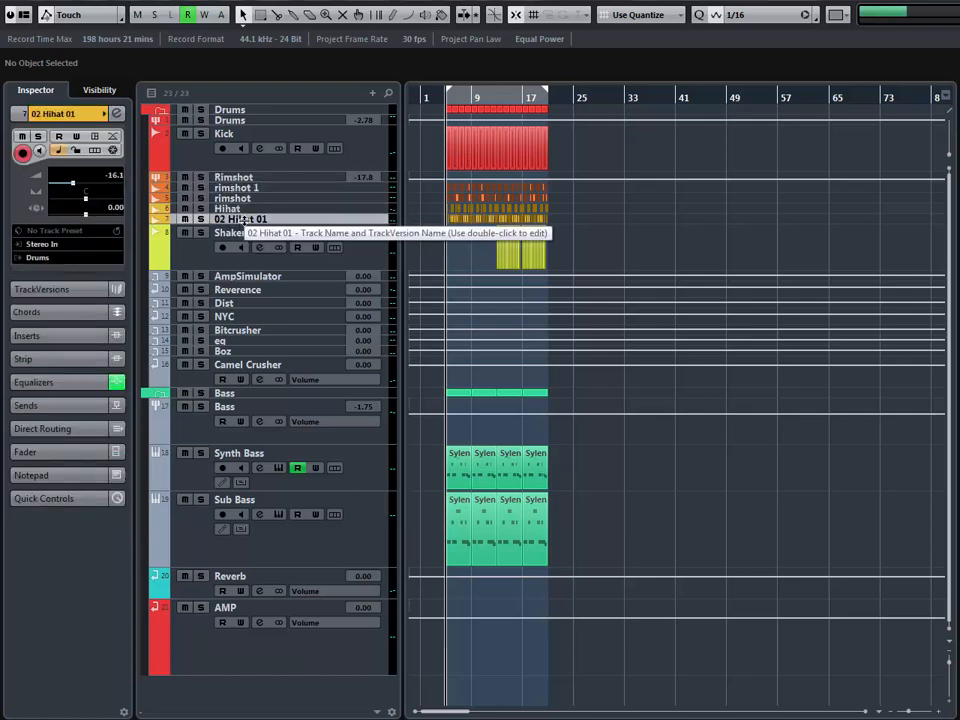
{"action": "left_click", "coordinate": [225, 256]}
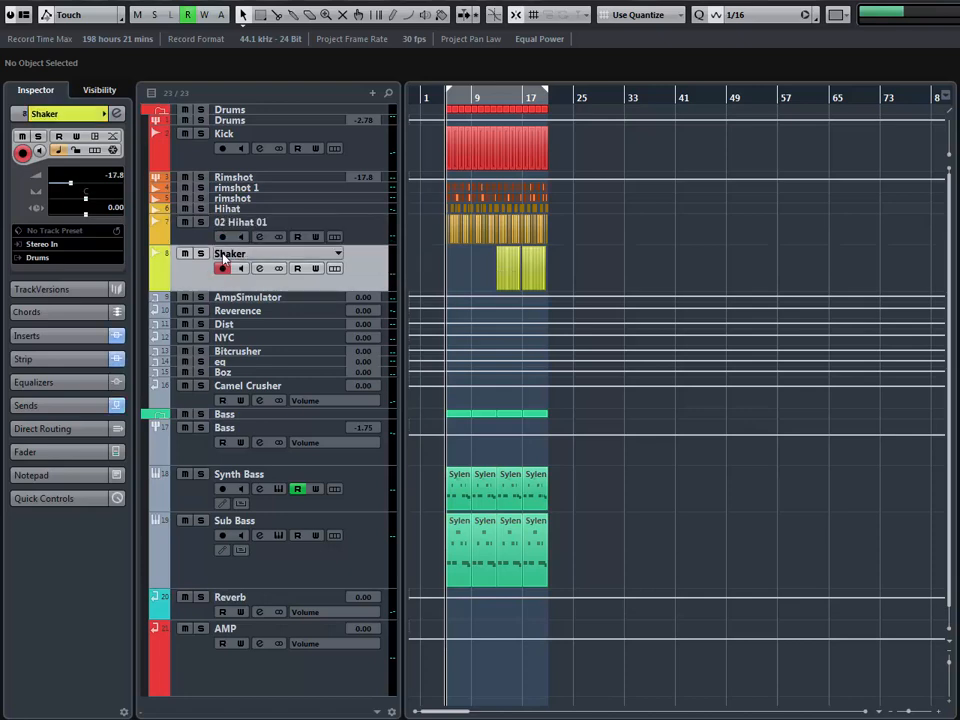
Step: Enlarge the Drums group track slightly and review the inserts and sends in its channel settings
{"action": "left_click", "coordinate": [226, 121]}
{"action": "left_click_drag", "start_coordinate": [225, 127], "coordinate": [218, 145]}
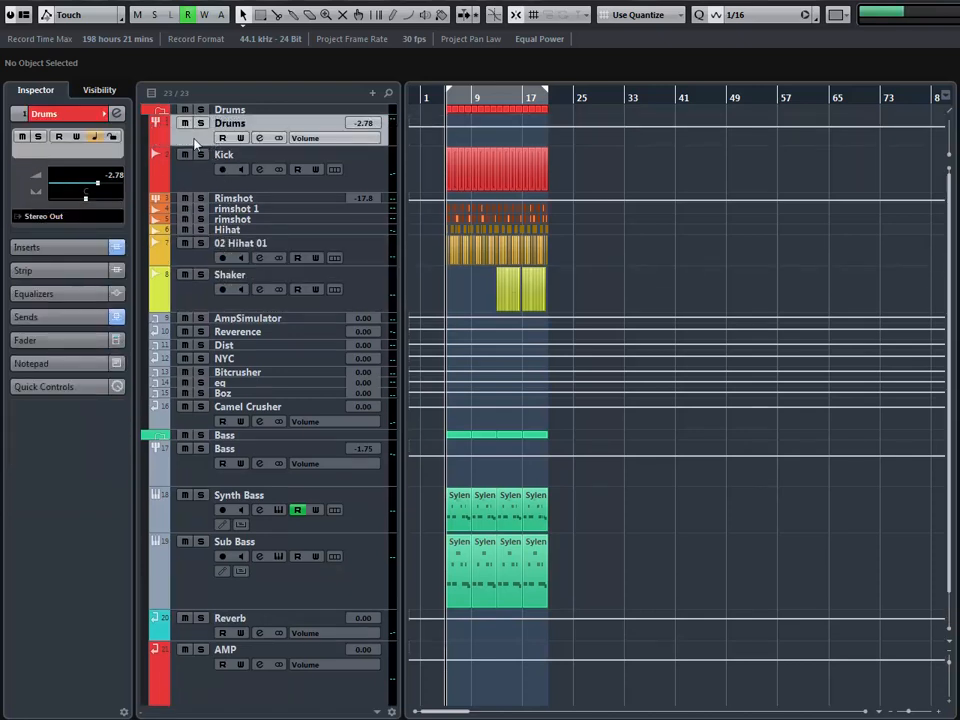
{"action": "left_click", "coordinate": [118, 113]}
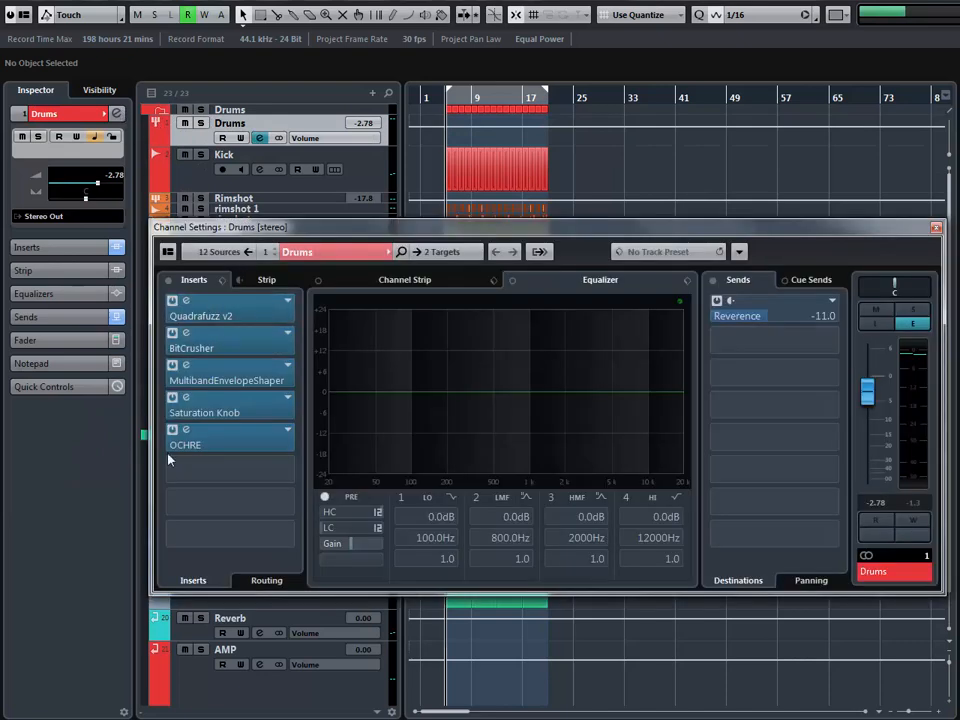
{"action": "left_click", "coordinate": [935, 229]}
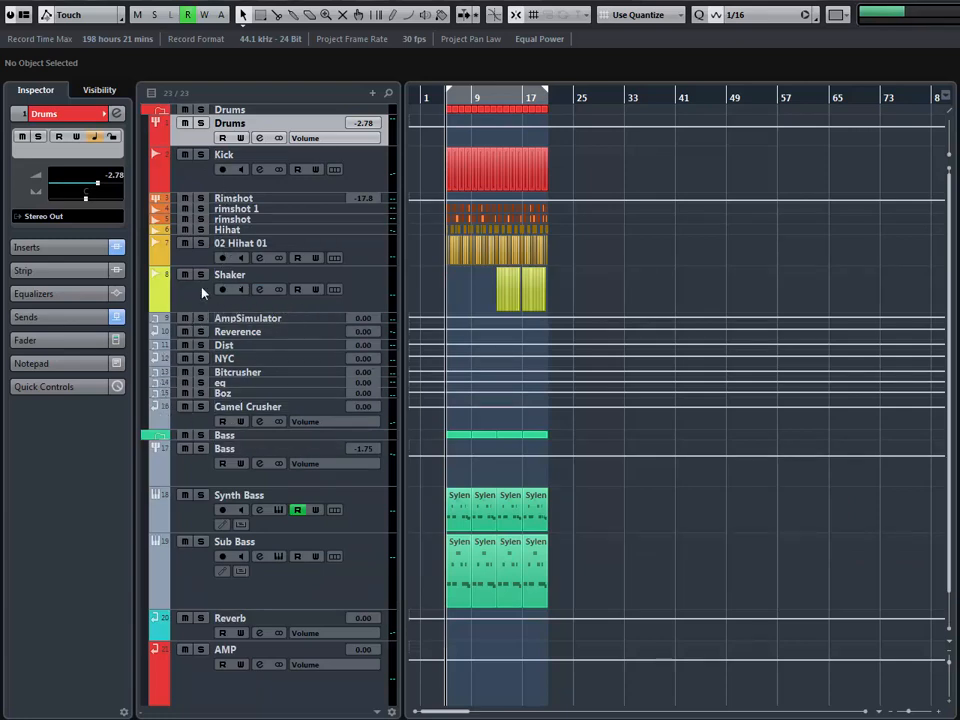
Step: Review the Shaker track's channel settings, including its insert, EQ and sends
{"action": "left_click", "coordinate": [265, 298]}
{"action": "left_click", "coordinate": [117, 113]}
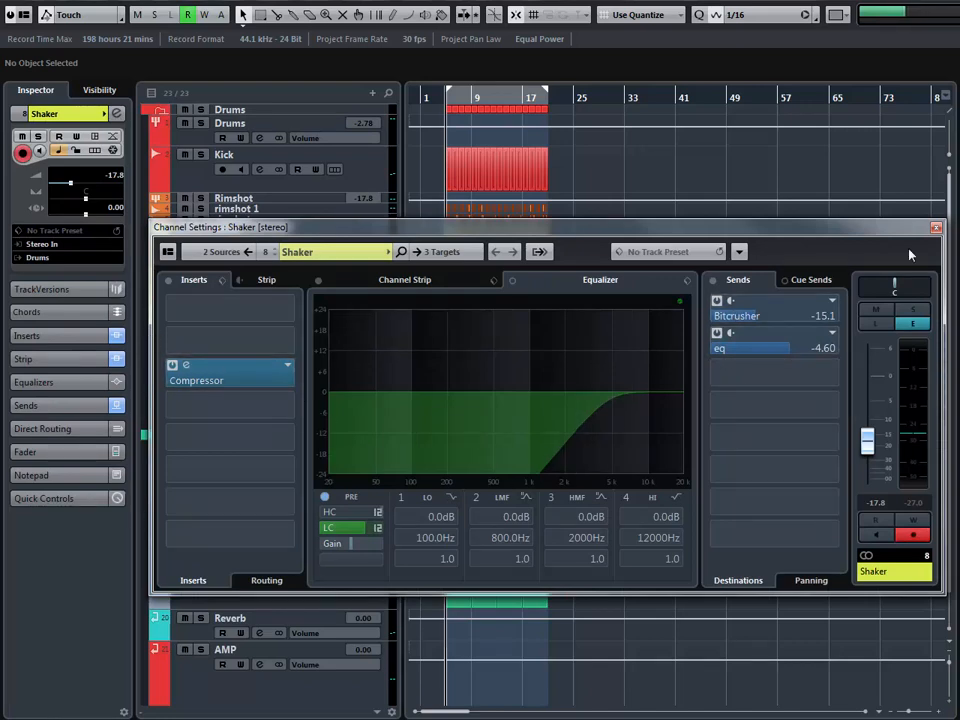
{"action": "left_click", "coordinate": [936, 230]}
Step: Review the channel settings of the 02 Hihat 01 and Hihat tracks in turn
{"action": "left_click", "coordinate": [160, 238]}
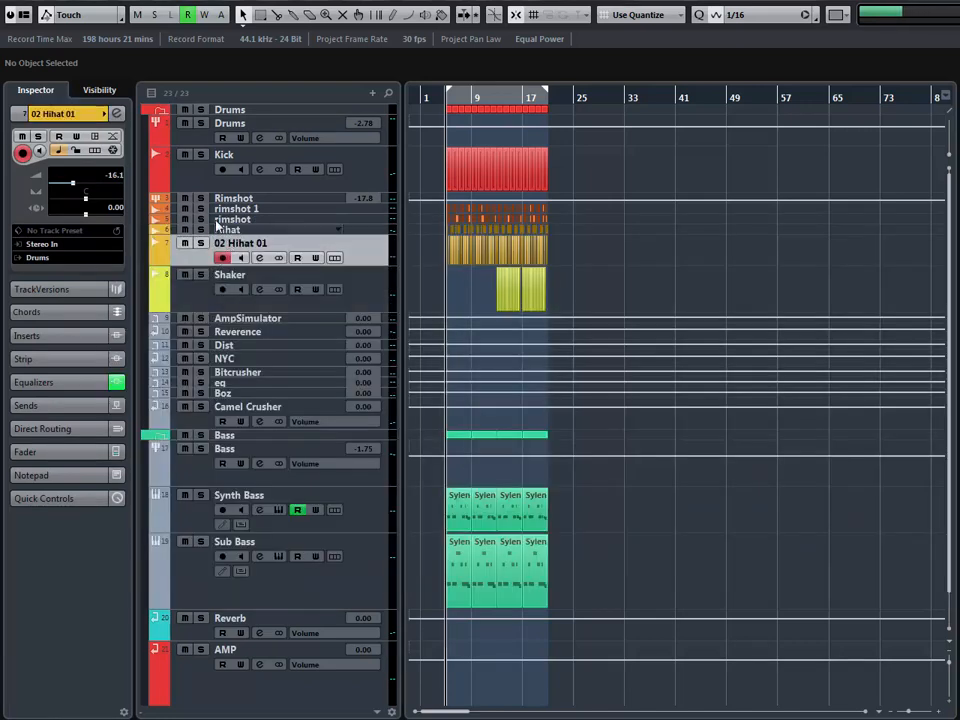
{"action": "left_click", "coordinate": [117, 113]}
{"action": "left_click", "coordinate": [117, 113]}
{"action": "key", "text": "Up"}
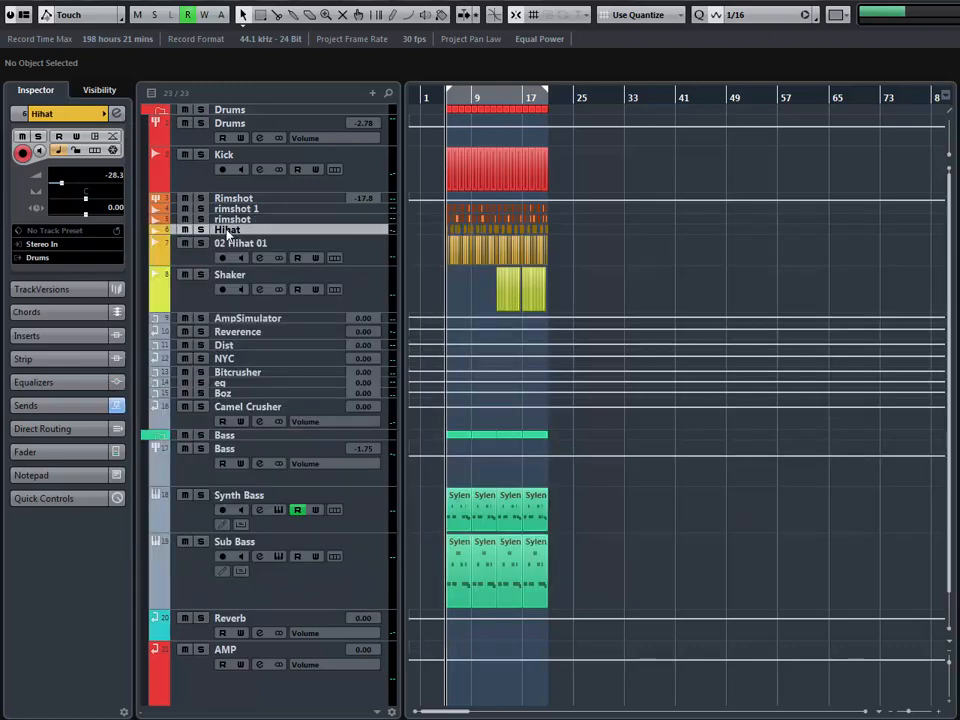
{"action": "left_click", "coordinate": [117, 113]}
{"action": "left_click", "coordinate": [117, 113]}
Step: Review the channel settings of the rimshot and rimshot 1 tracks in turn
{"action": "key", "text": "Up"}
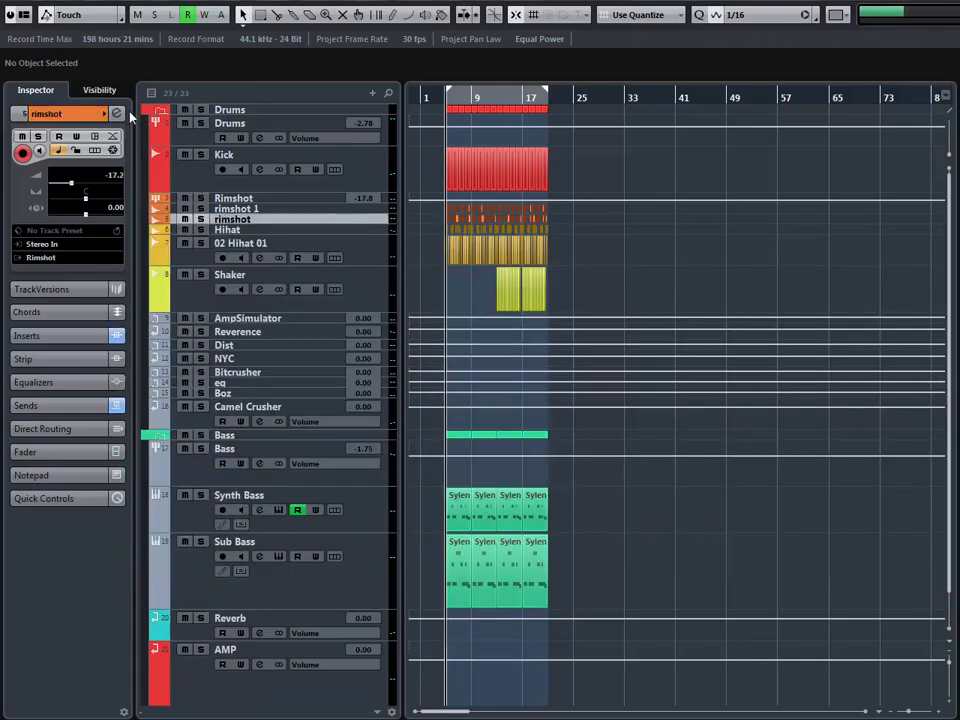
{"action": "left_click", "coordinate": [117, 113]}
{"action": "left_click", "coordinate": [117, 113]}
{"action": "left_click", "coordinate": [117, 113]}
{"action": "left_click", "coordinate": [117, 113]}
{"action": "key", "text": "Up"}
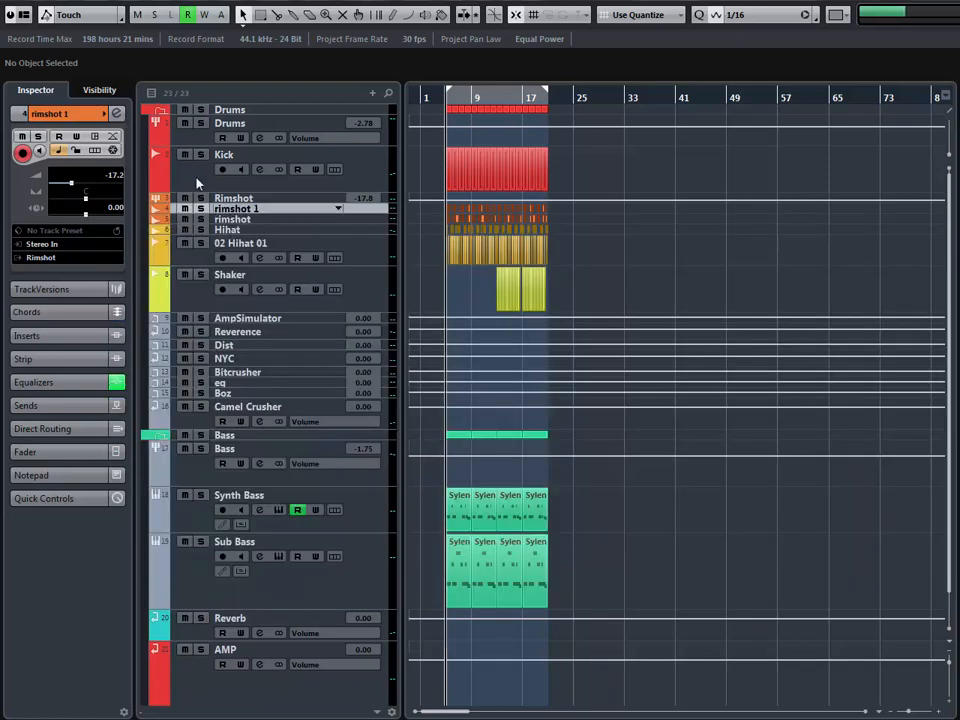
{"action": "left_click", "coordinate": [117, 113]}
{"action": "left_click", "coordinate": [117, 113]}
Step: Compare the channel settings of the Rimshot group and the Drums group, covering their inserts and sends
{"action": "left_click", "coordinate": [229, 199]}
{"action": "left_click", "coordinate": [117, 113]}
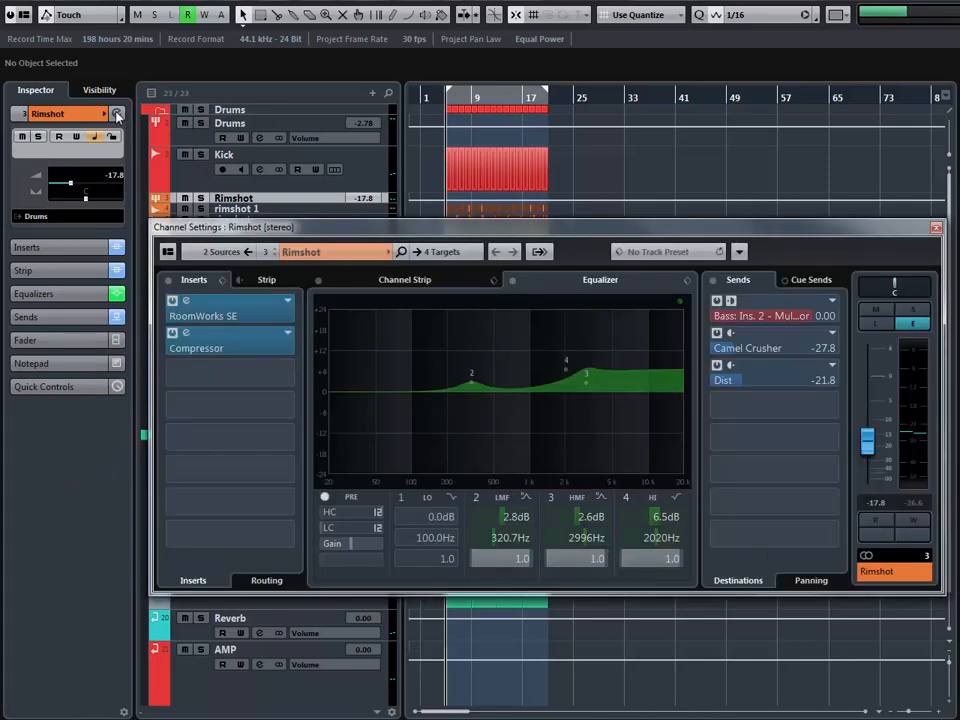
{"action": "left_click", "coordinate": [117, 113]}
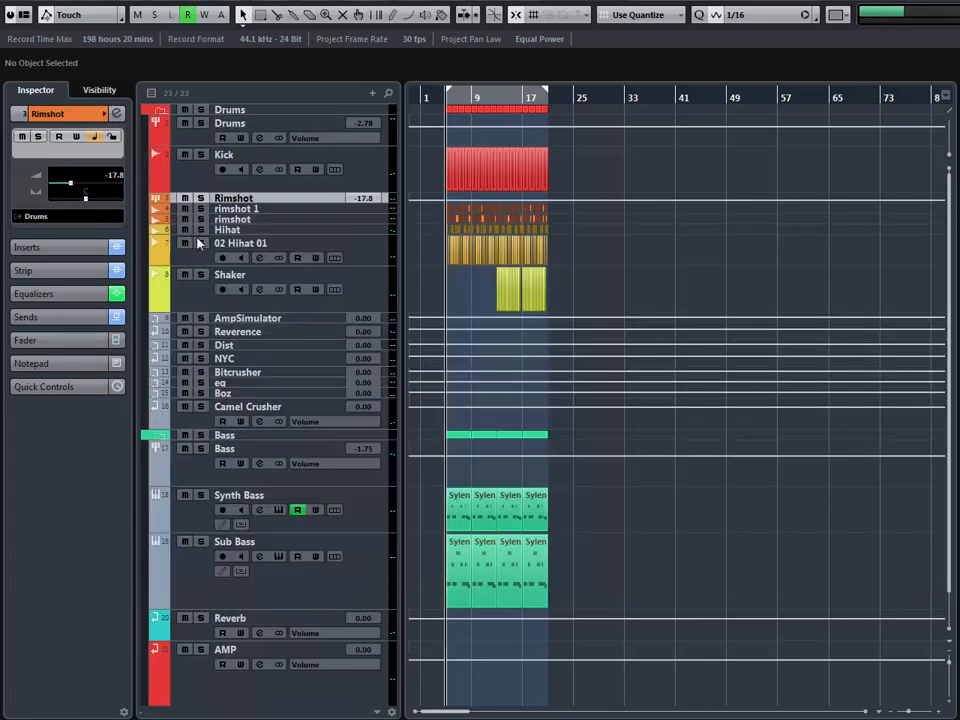
{"action": "left_click", "coordinate": [222, 127]}
{"action": "left_click", "coordinate": [117, 113]}
{"action": "left_click", "coordinate": [117, 113]}
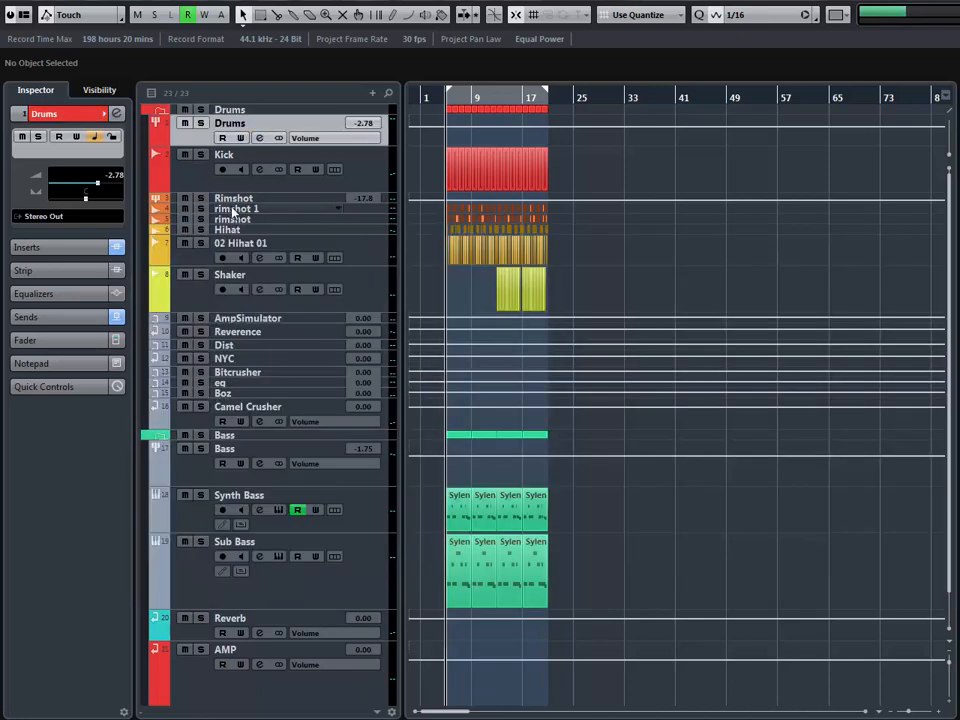
{"action": "left_click", "coordinate": [232, 199]}
{"action": "left_click", "coordinate": [118, 113]}
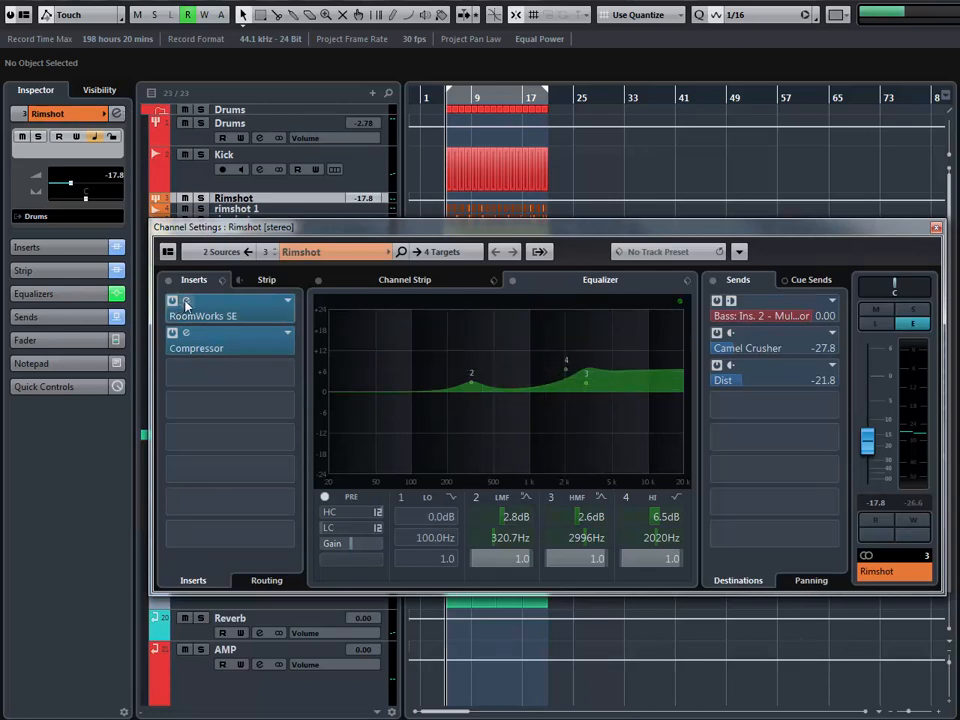
{"action": "left_click", "coordinate": [934, 229]}
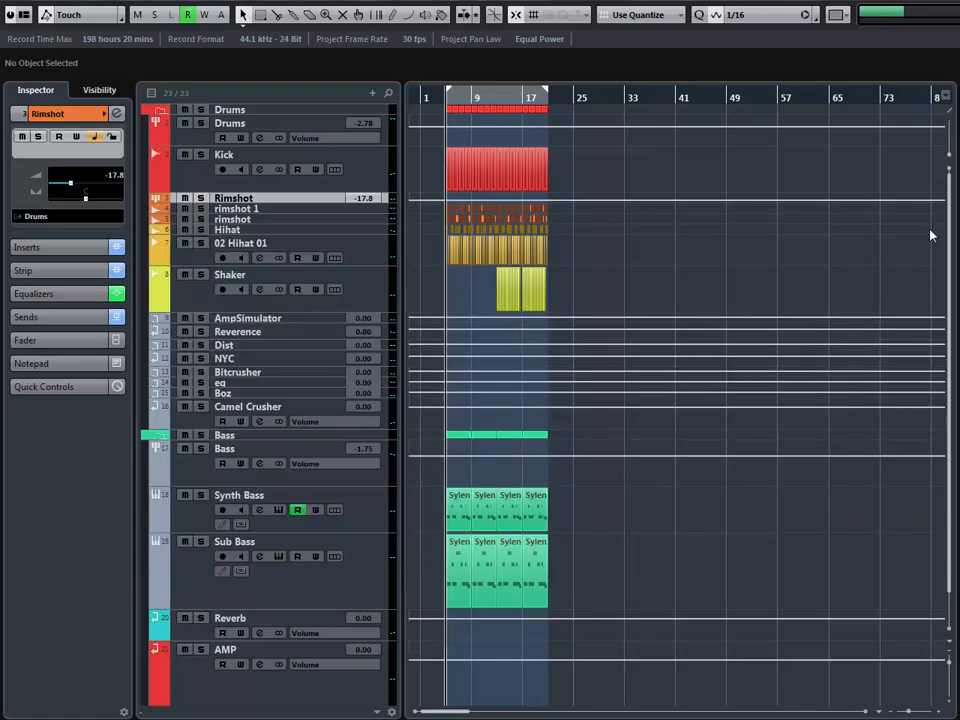
Step: Review the EQ and sends in the channel settings of the Kick track and the 02 Hihat 01 track
{"action": "left_click", "coordinate": [188, 179]}
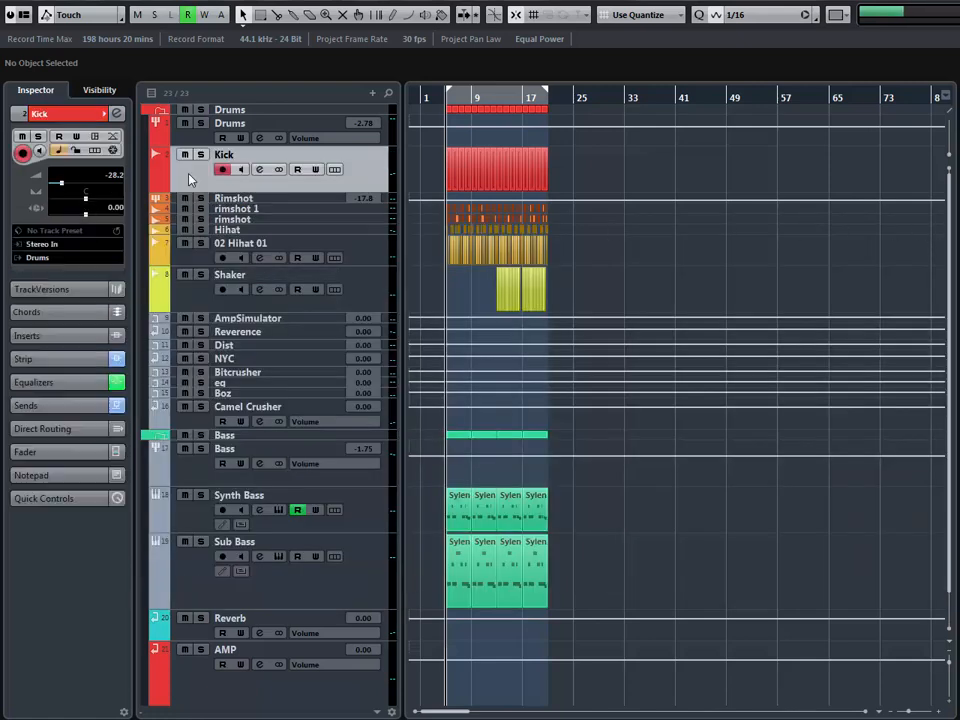
{"action": "left_click", "coordinate": [117, 114]}
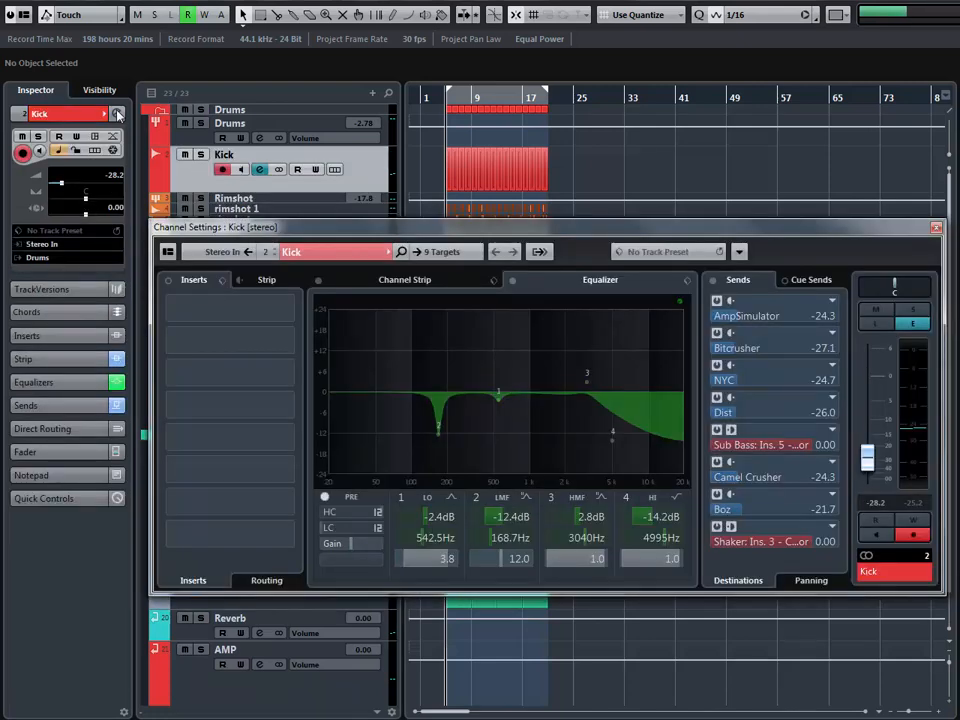
{"action": "left_click", "coordinate": [117, 114]}
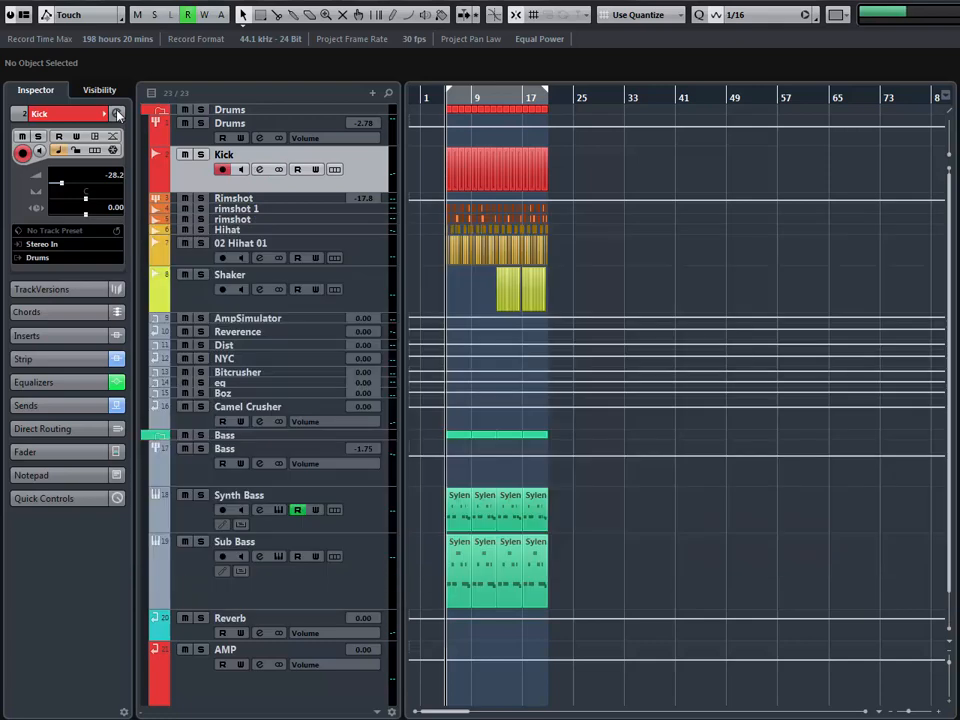
{"action": "left_click", "coordinate": [362, 257]}
{"action": "left_click", "coordinate": [259, 257]}
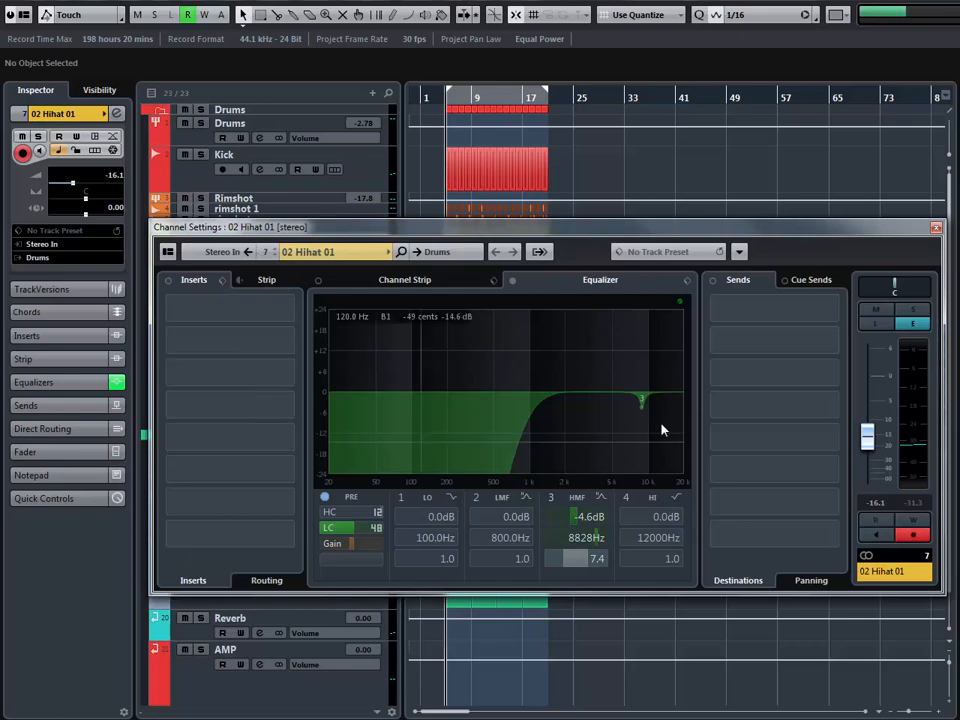
{"action": "left_click", "coordinate": [936, 228]}
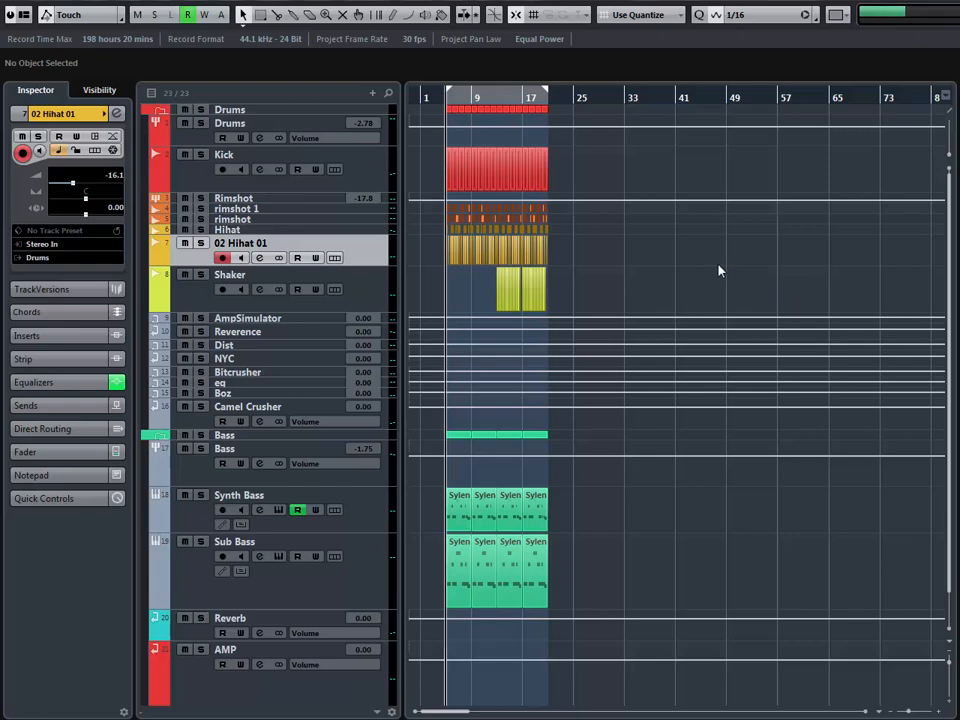
Step: Increase the height of the Drums folder track so its controls and contained events are shown
{"action": "left_click", "coordinate": [252, 129]}
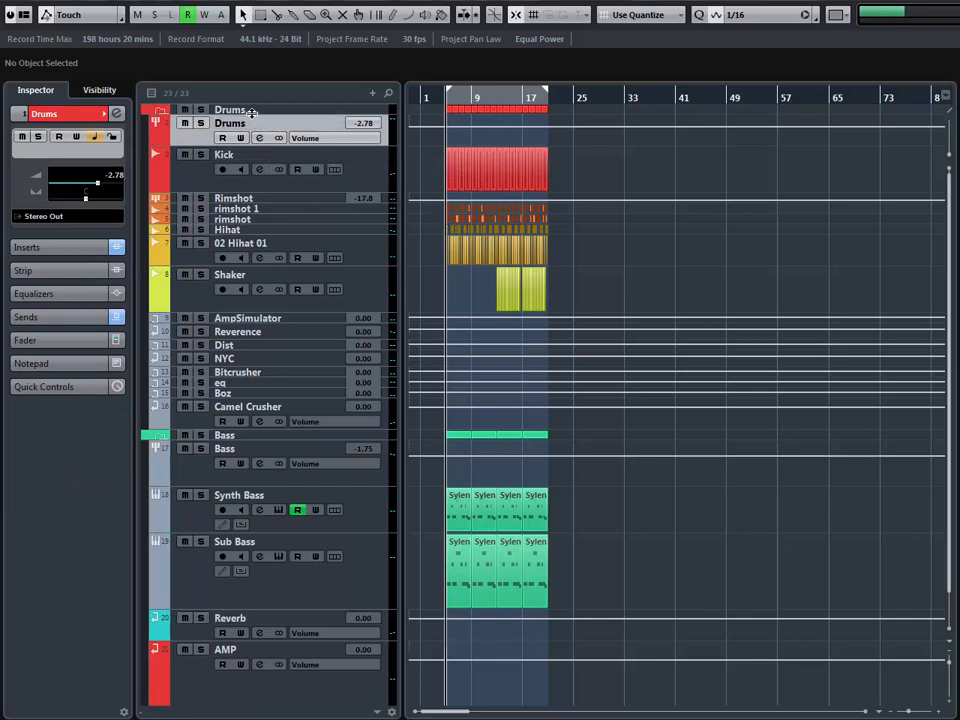
{"action": "left_click_drag", "start_coordinate": [252, 115], "coordinate": [248, 135]}
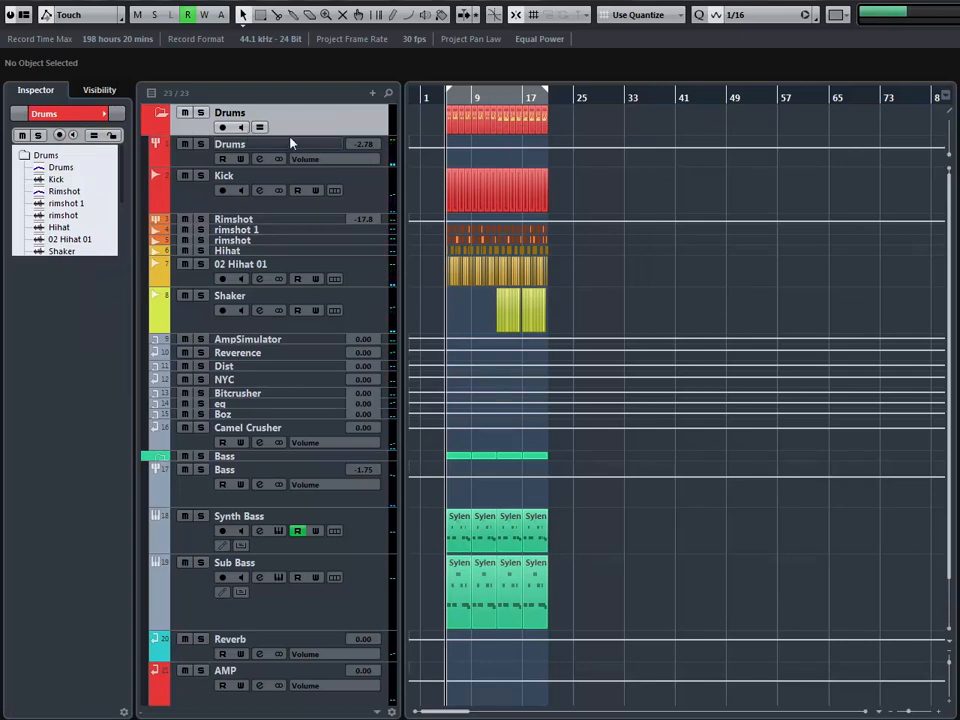
{"action": "mouse_move", "coordinate": [292, 133]}
{"action": "left_mouse_down"}
{"action": "mouse_move", "coordinate": [294, 146]}
{"action": "mouse_move", "coordinate": [294, 134]}
{"action": "left_mouse_up"}
Step: Show the insert effects of the Drums group track beside the track list
{"action": "key", "text": "h"}
{"action": "key", "text": "h"}
{"action": "key", "text": "h"}
{"action": "key", "text": "h"}
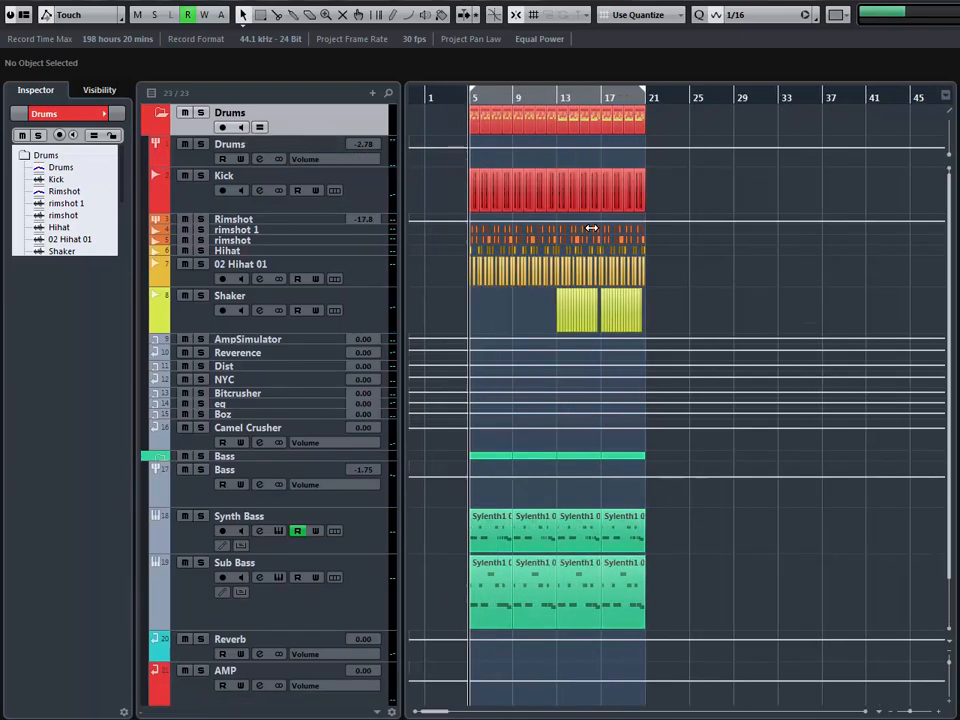
{"action": "left_click", "coordinate": [232, 149]}
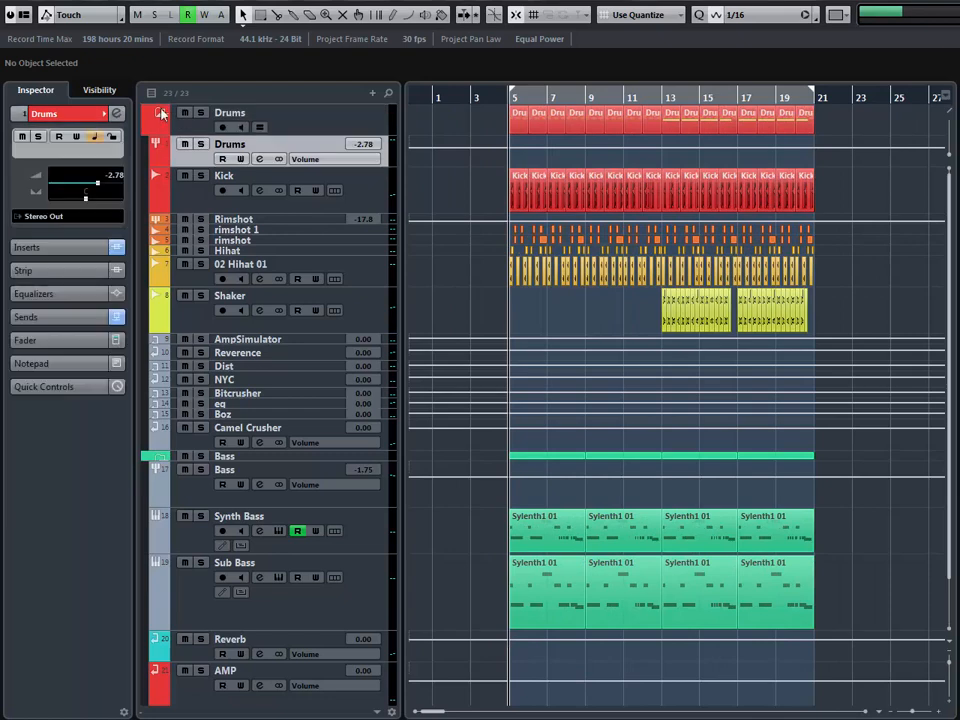
{"action": "left_click", "coordinate": [64, 248]}
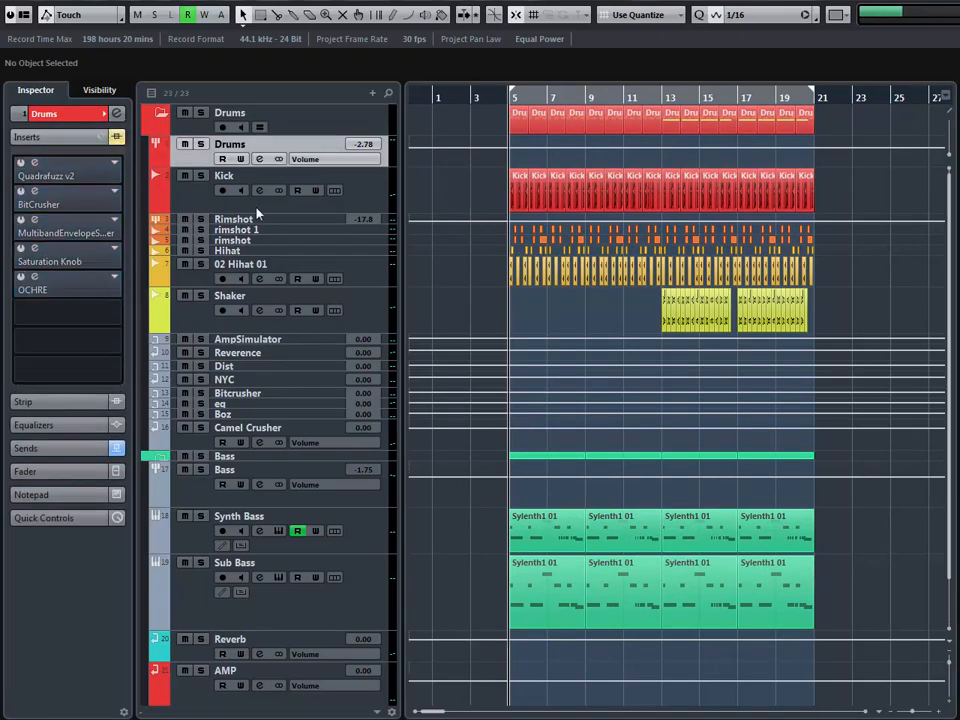
Step: Select the Kick track and solo the Drums folder to hear the drums alone
{"action": "key", "text": "Down"}
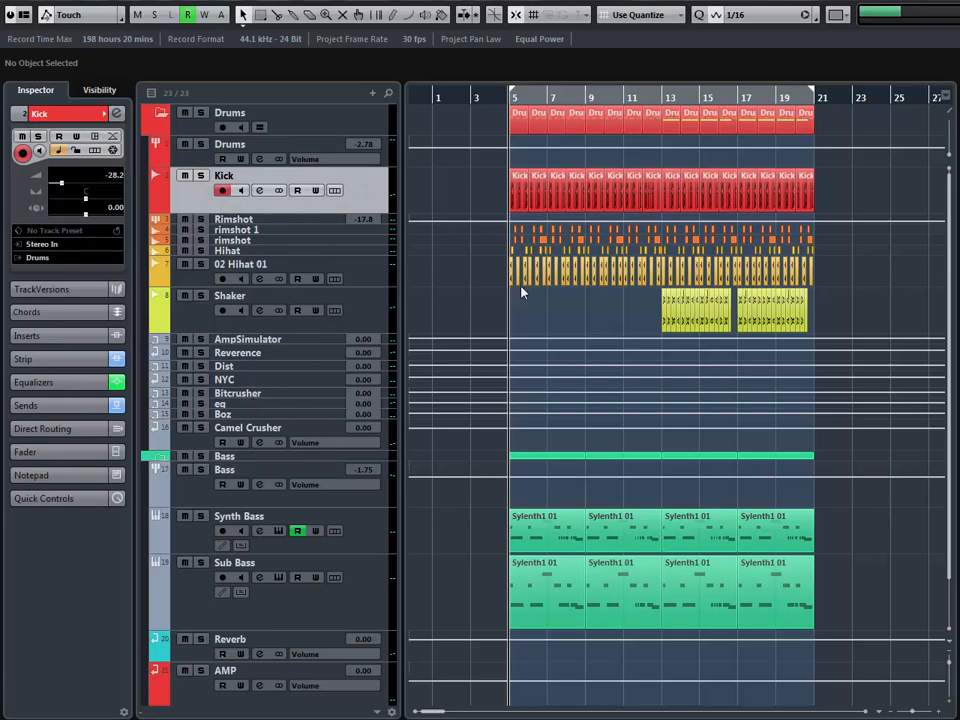
{"action": "left_click", "coordinate": [201, 114]}
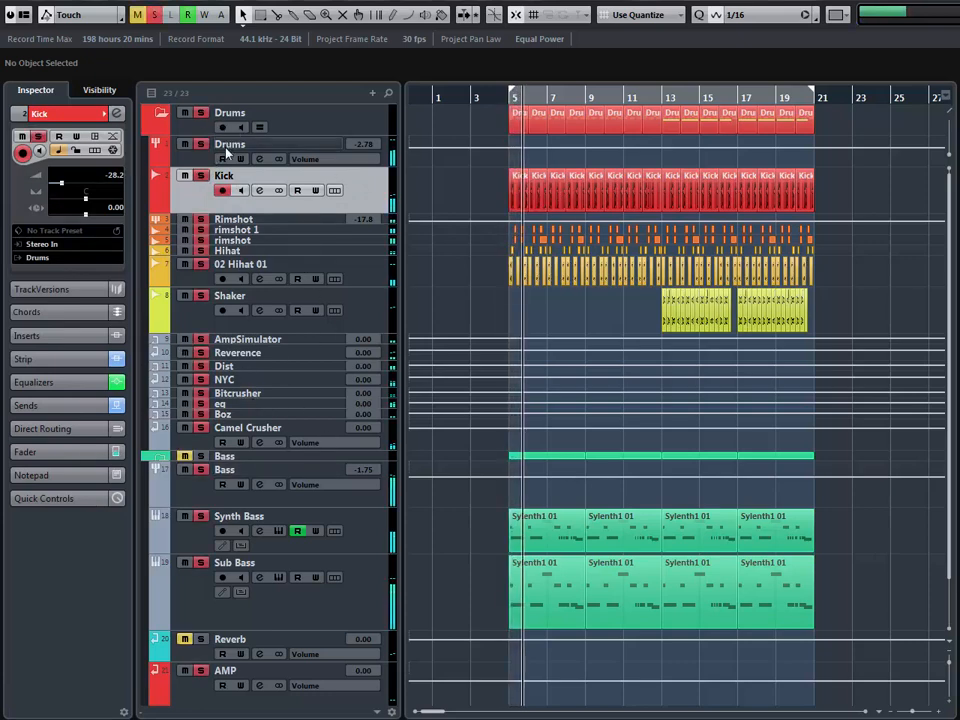
Step: Select the Drums group track, mute the Bass folder's tracks, and return the stopped playback to the start of bar 5
{"action": "key", "text": "Up"}
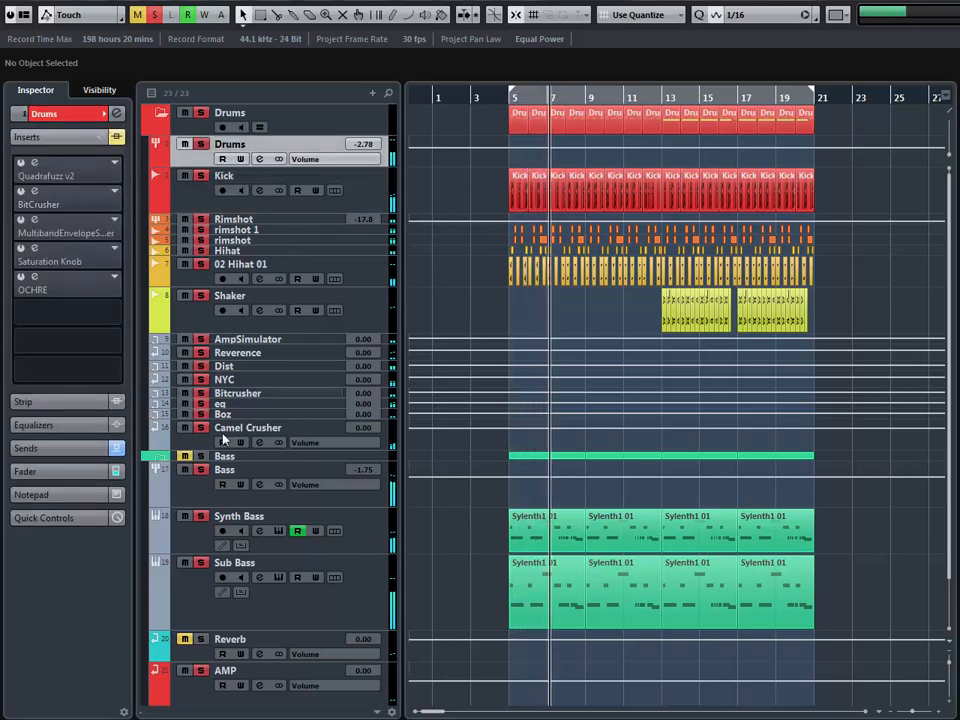
{"action": "left_click", "coordinate": [184, 457]}
{"action": "left_click", "coordinate": [184, 457]}
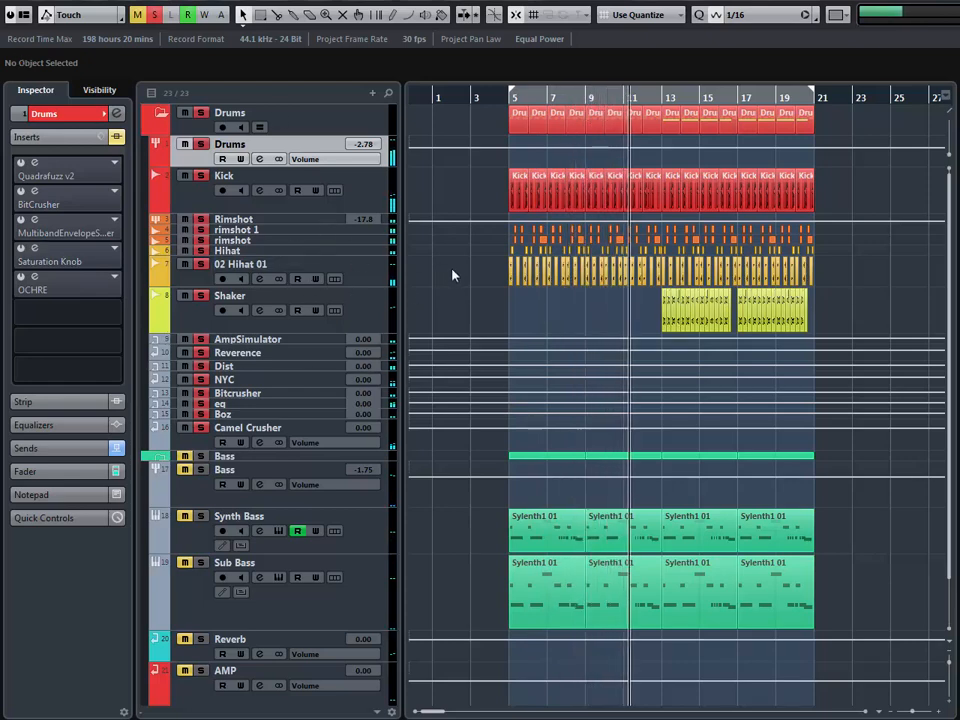
{"action": "key", "text": "space"}
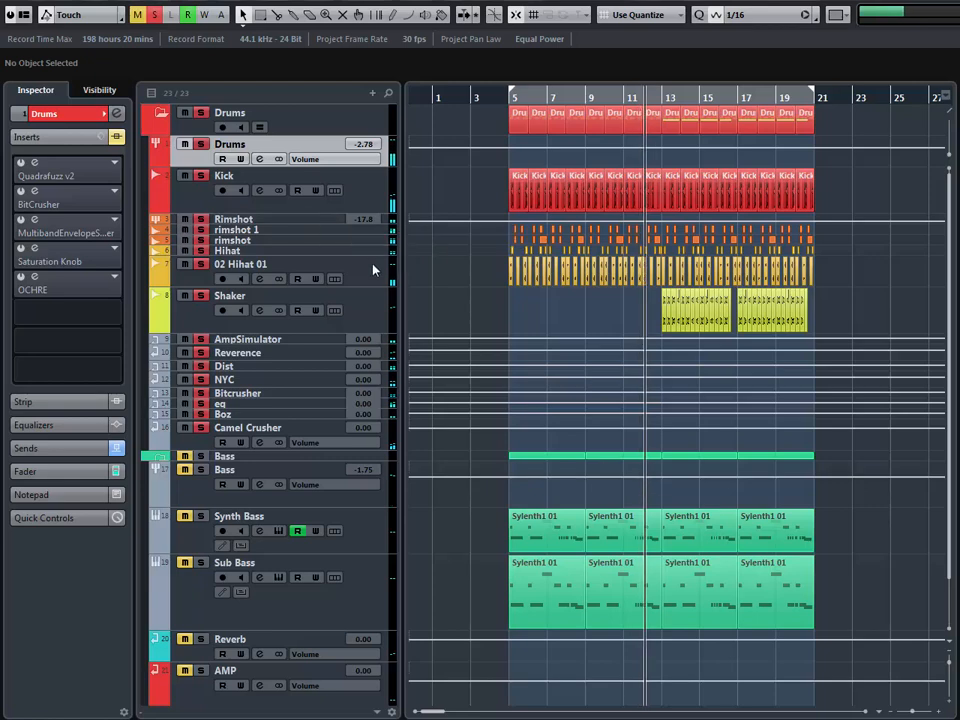
{"action": "key", "text": "KP_1"}
{"action": "key", "text": "g"}
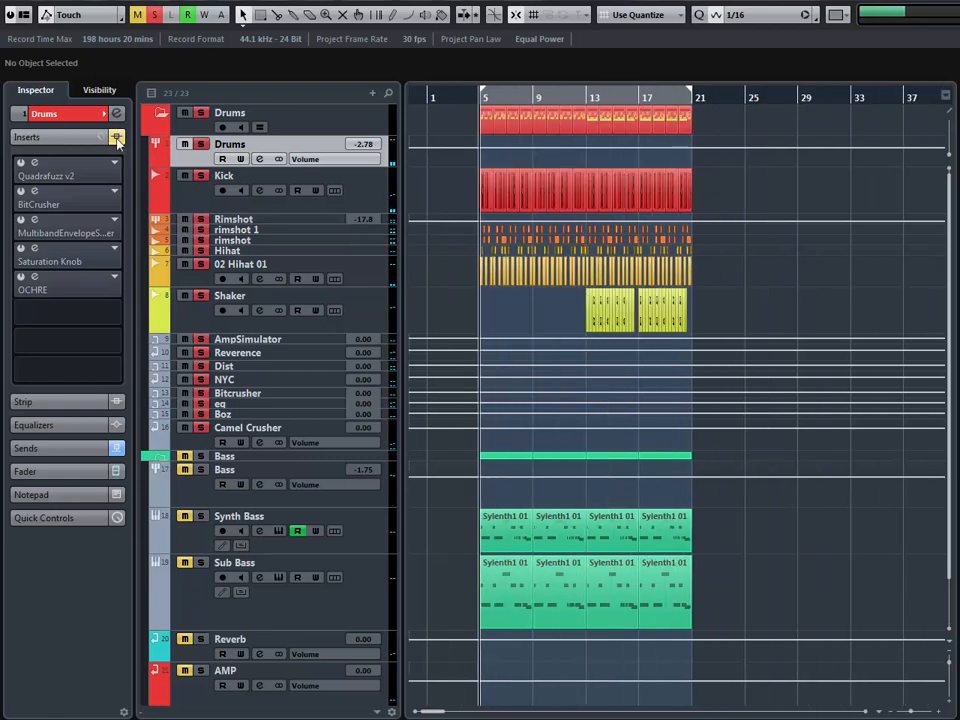
Step: Play the drums and activate the Drums group's inserts one by one: Quadrafuzz v2, BitCrusher, MultibandEnvelopeShaper, Saturation Knob and OCHRE
{"action": "left_click", "coordinate": [21, 163]}
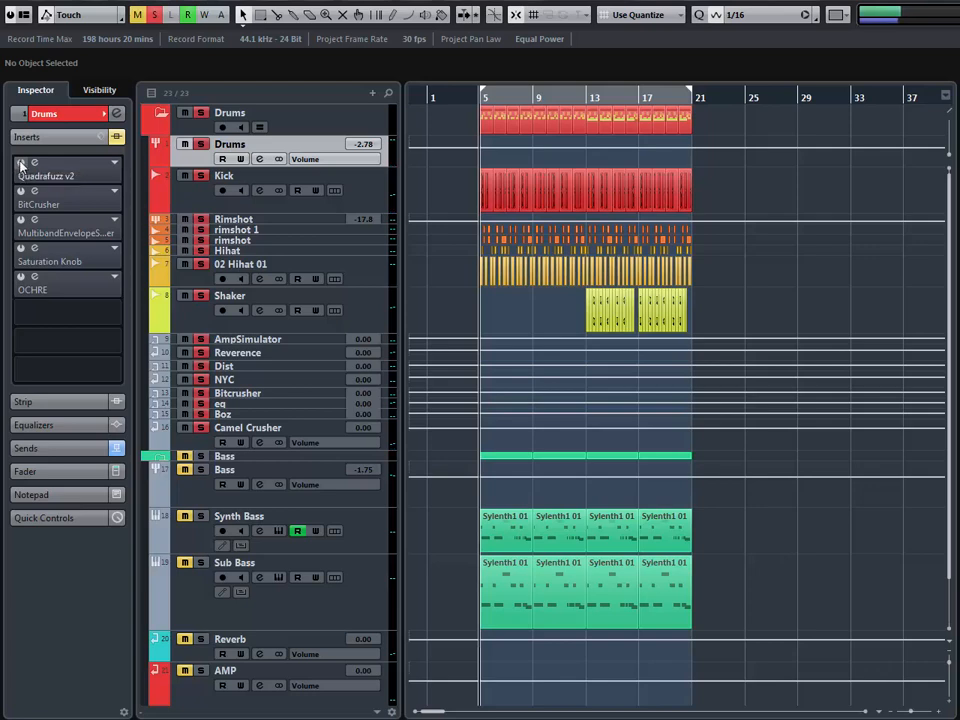
{"action": "key", "text": "space"}
{"action": "left_click", "coordinate": [115, 138]}
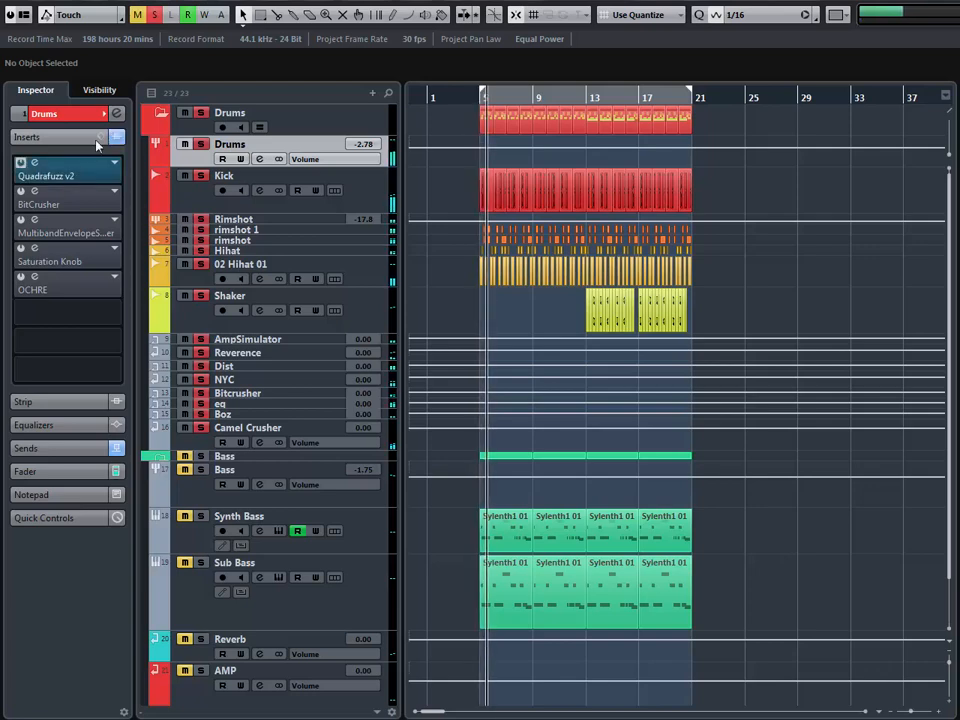
{"action": "left_click", "coordinate": [21, 191]}
{"action": "left_click", "coordinate": [21, 220]}
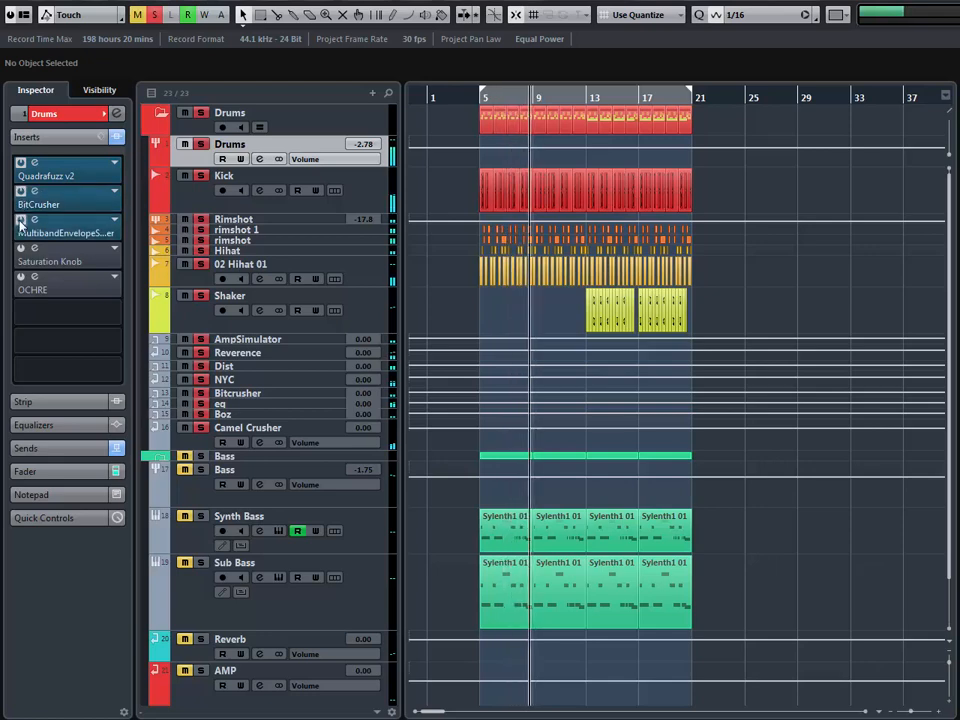
{"action": "left_click", "coordinate": [21, 249]}
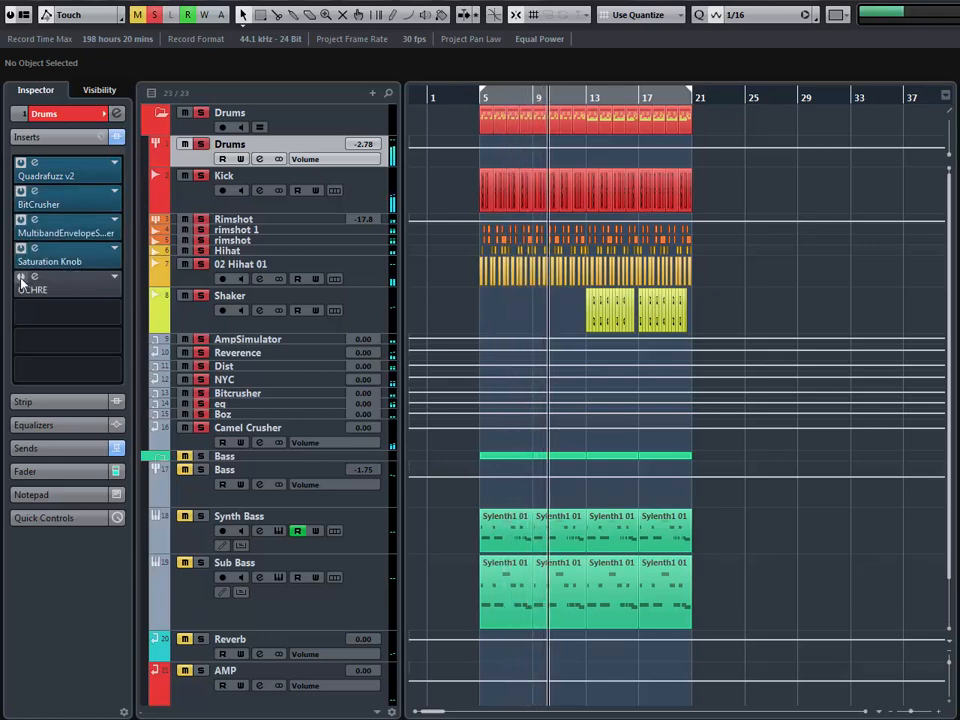
{"action": "left_click", "coordinate": [21, 277]}
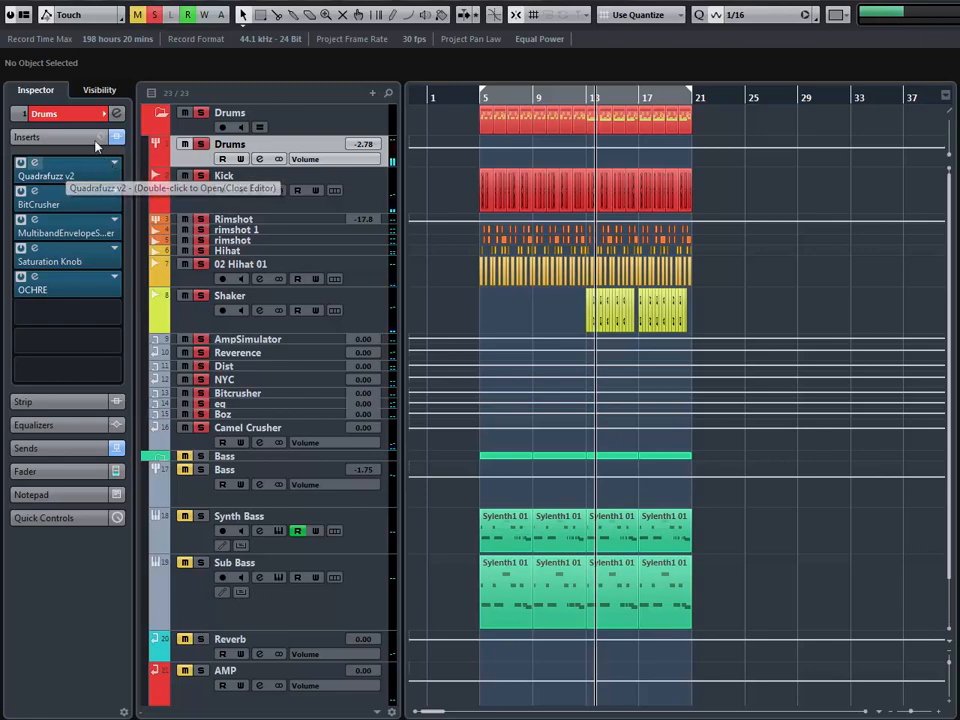
Step: Open the Quadrafuzz v2 insert of the Drums group and examine its crossover bands and drive settings
{"action": "left_click", "coordinate": [34, 164]}
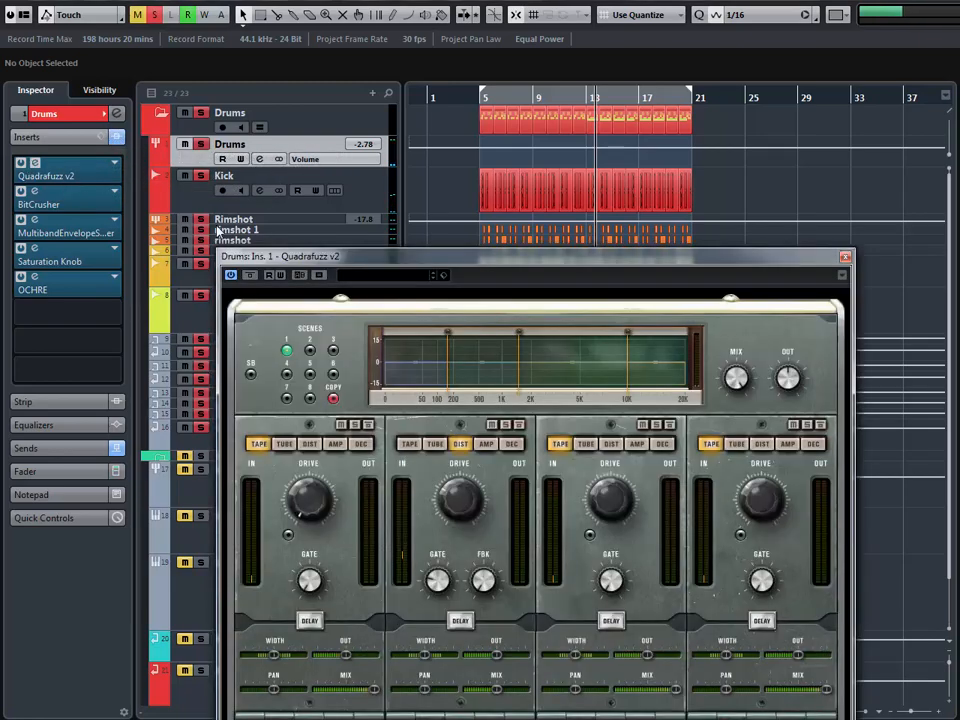
{"action": "left_click_drag", "start_coordinate": [480, 258], "coordinate": [456, 86]}
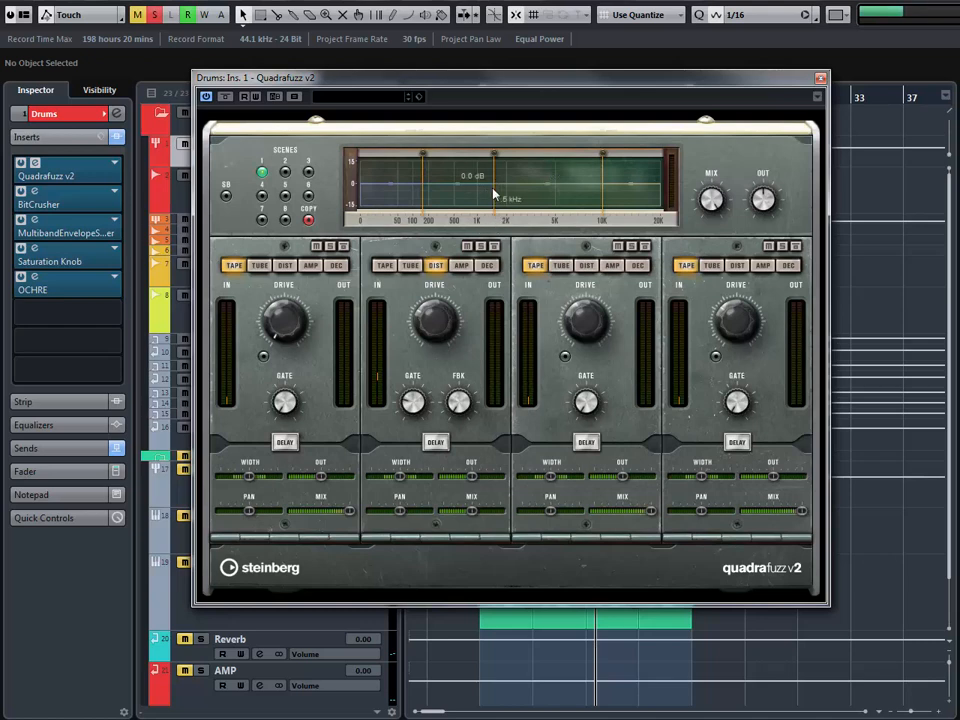
{"action": "mouse_move", "coordinate": [420, 318]}
{"action": "mouse_move", "coordinate": [587, 320]}
Step: Deactivate the BitCrusher, MultibandEnvelopeShaper, Saturation Knob and OCHRE inserts on the Drums group, leaving only Quadrafuzz v2 on
{"action": "left_click", "coordinate": [21, 249]}
{"action": "left_click", "coordinate": [21, 221]}
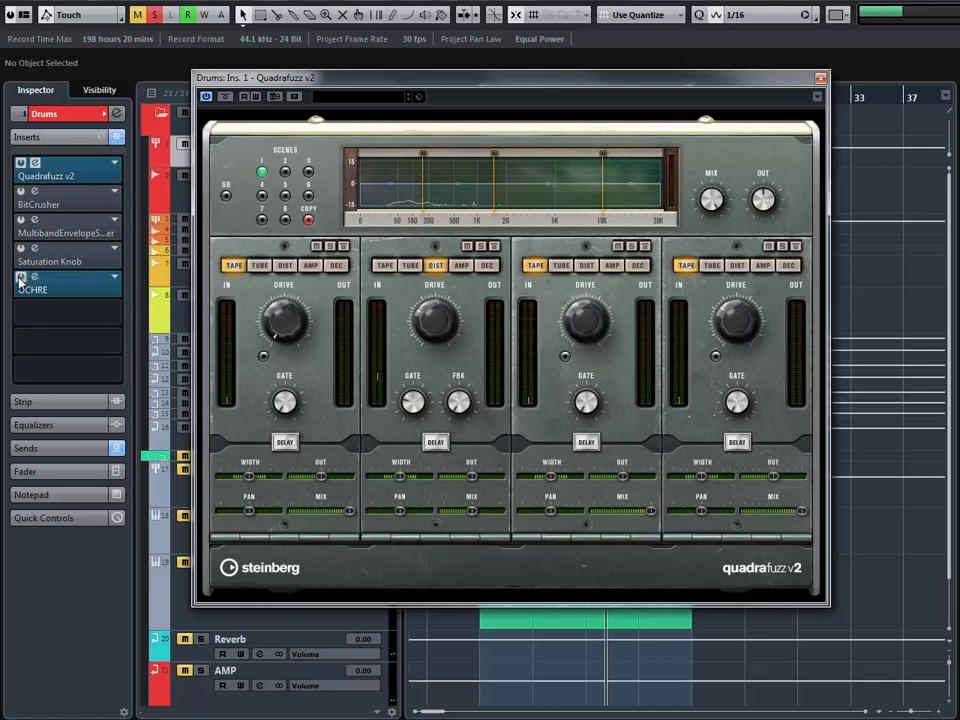
{"action": "left_click", "coordinate": [21, 278]}
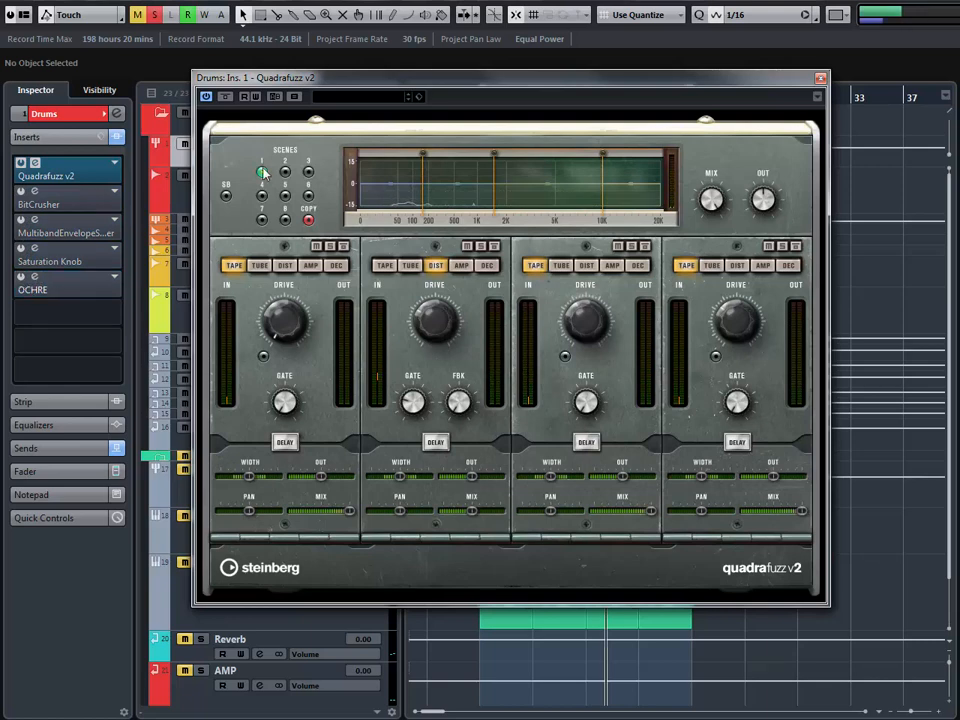
Step: Compare the drums with Quadrafuzz v2 bypassed and active, check its band and overall mix controls, and close its editor
{"action": "left_click", "coordinate": [228, 99]}
{"action": "left_click", "coordinate": [228, 99]}
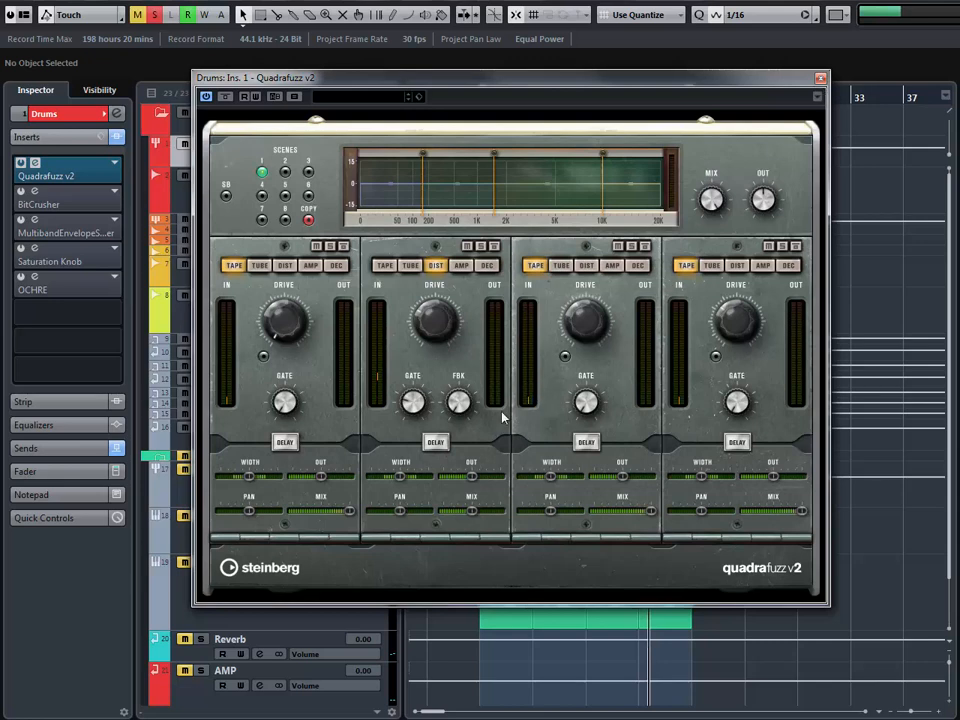
{"action": "mouse_move", "coordinate": [471, 397]}
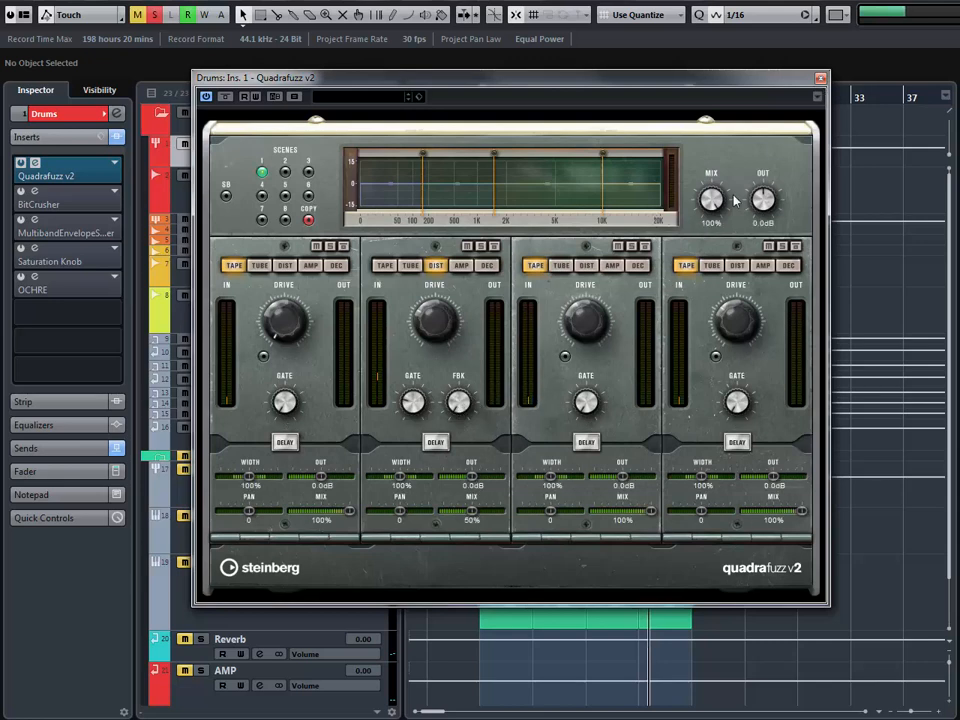
{"action": "left_click_drag", "start_coordinate": [711, 197], "coordinate": [731, 208]}
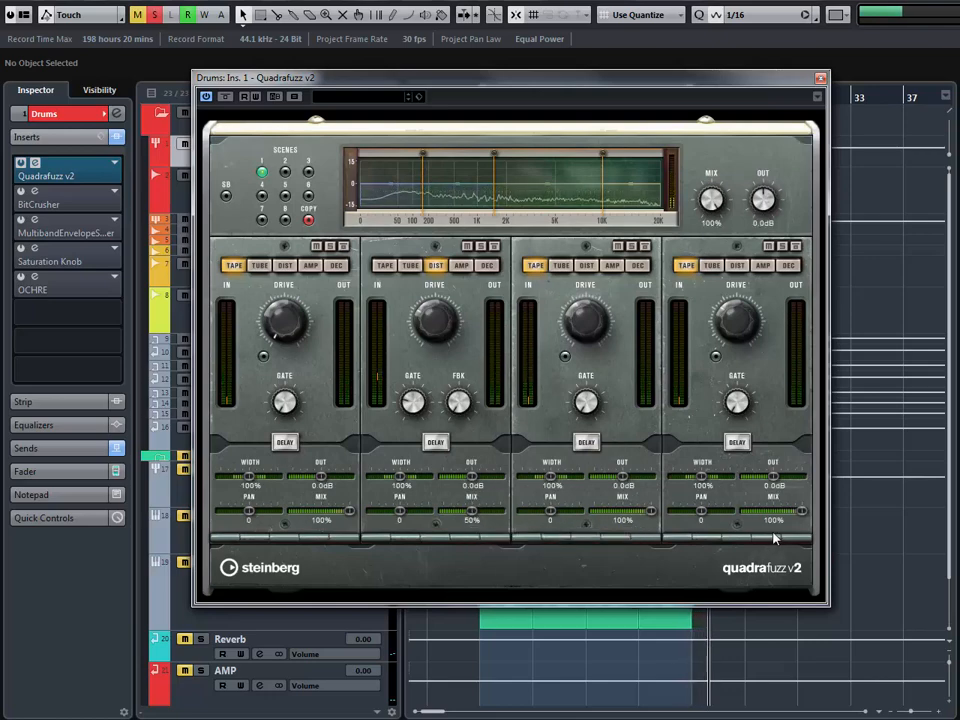
{"action": "left_click", "coordinate": [820, 77]}
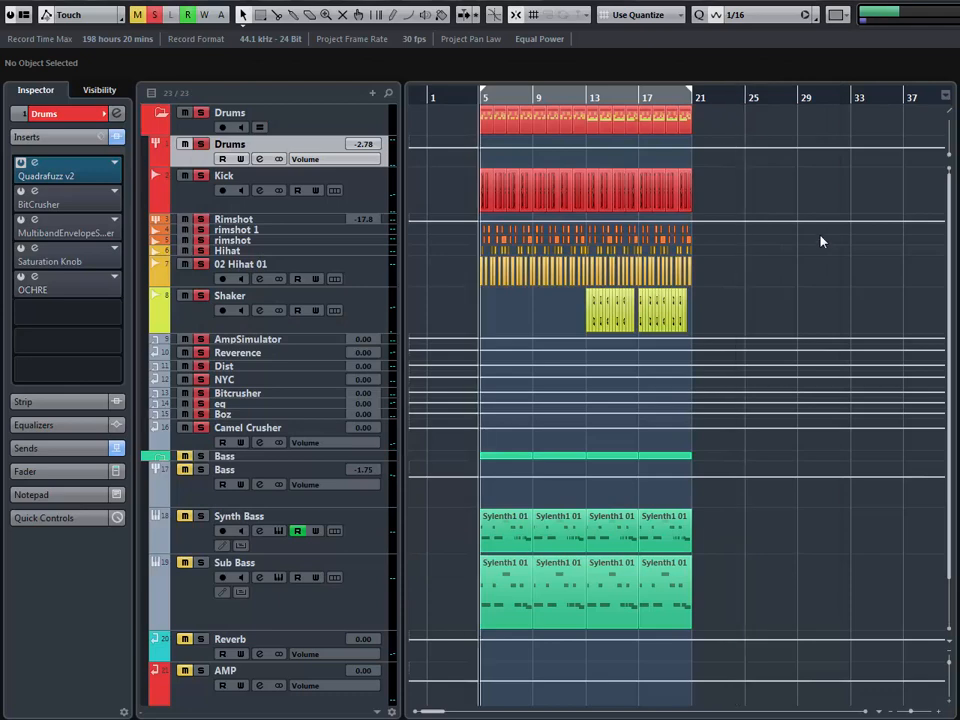
Step: Reactivate BitCrusher on the Drums group and compare the drums with it bypassed and active
{"action": "left_click", "coordinate": [35, 190]}
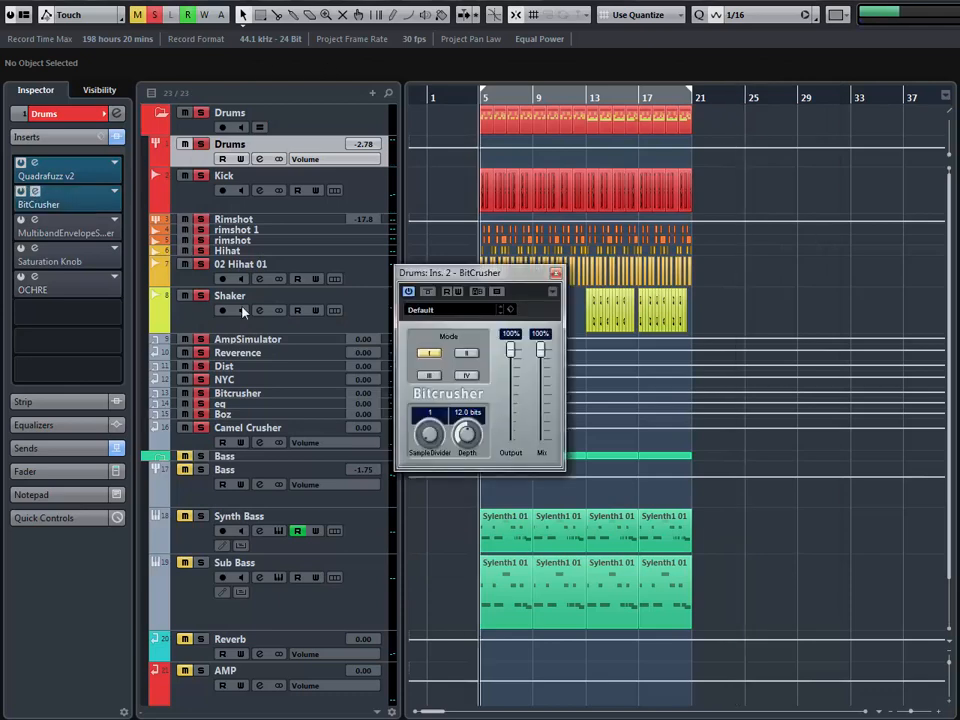
{"action": "left_click", "coordinate": [427, 292]}
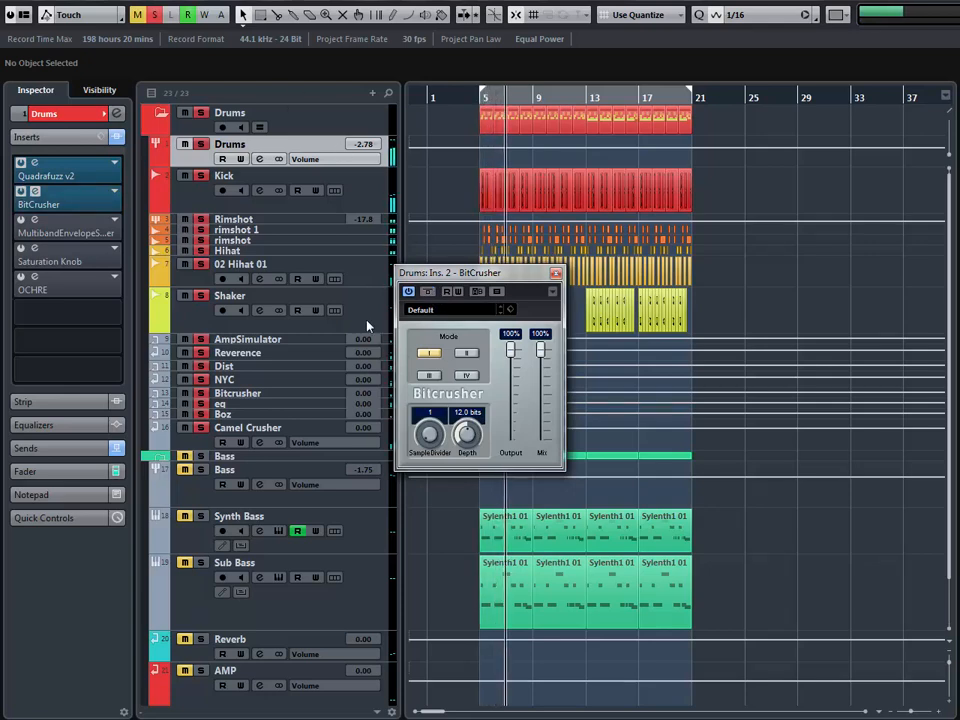
{"action": "left_click", "coordinate": [427, 292]}
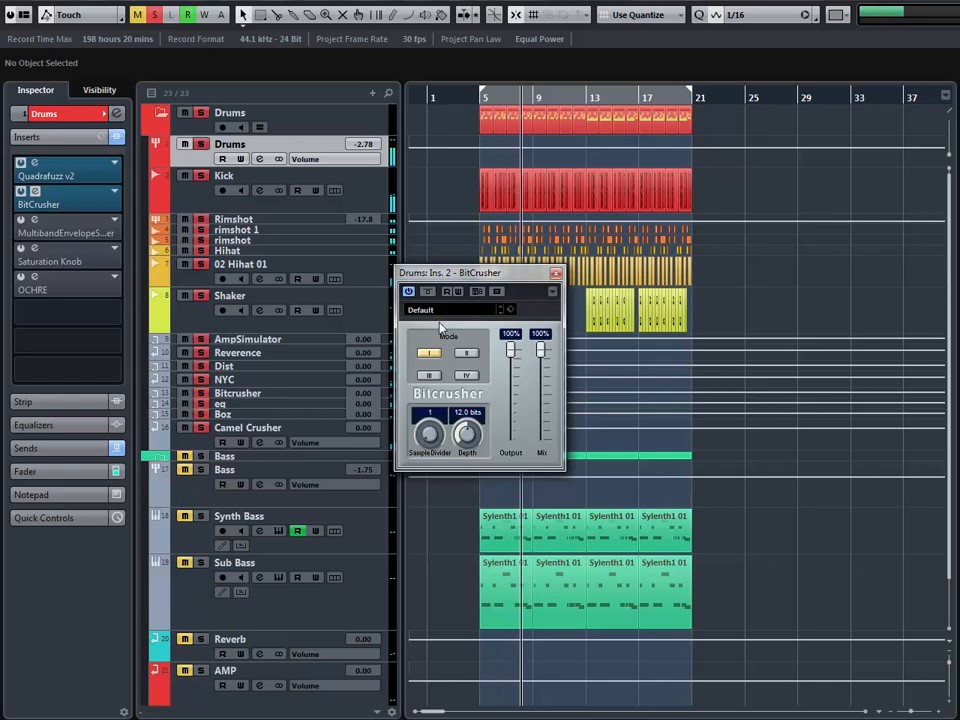
{"action": "left_click", "coordinate": [555, 273]}
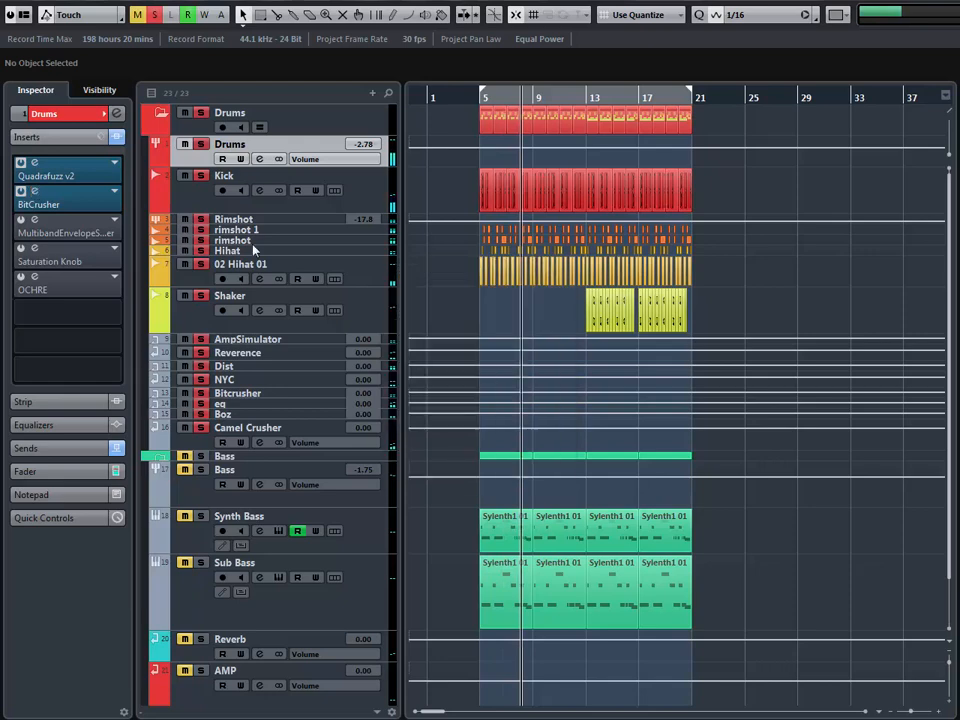
Step: Reactivate MultibandEnvelopeShaper on the Drums group, review its four bands, and compare the drums with it bypassed and active
{"action": "left_click", "coordinate": [34, 220]}
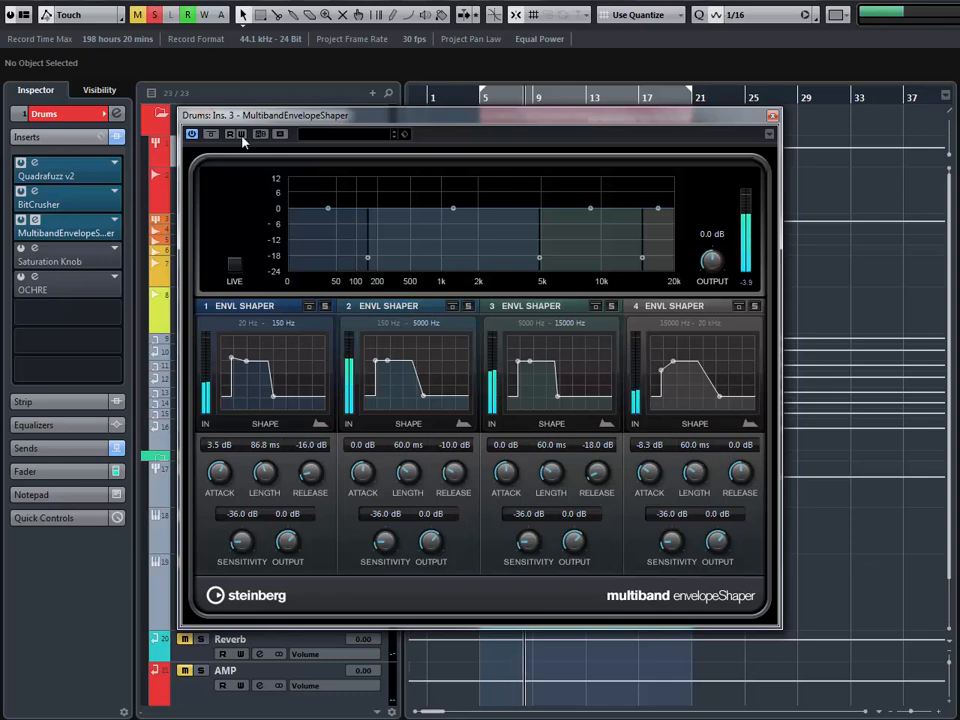
{"action": "left_click", "coordinate": [211, 134]}
{"action": "left_click", "coordinate": [212, 135]}
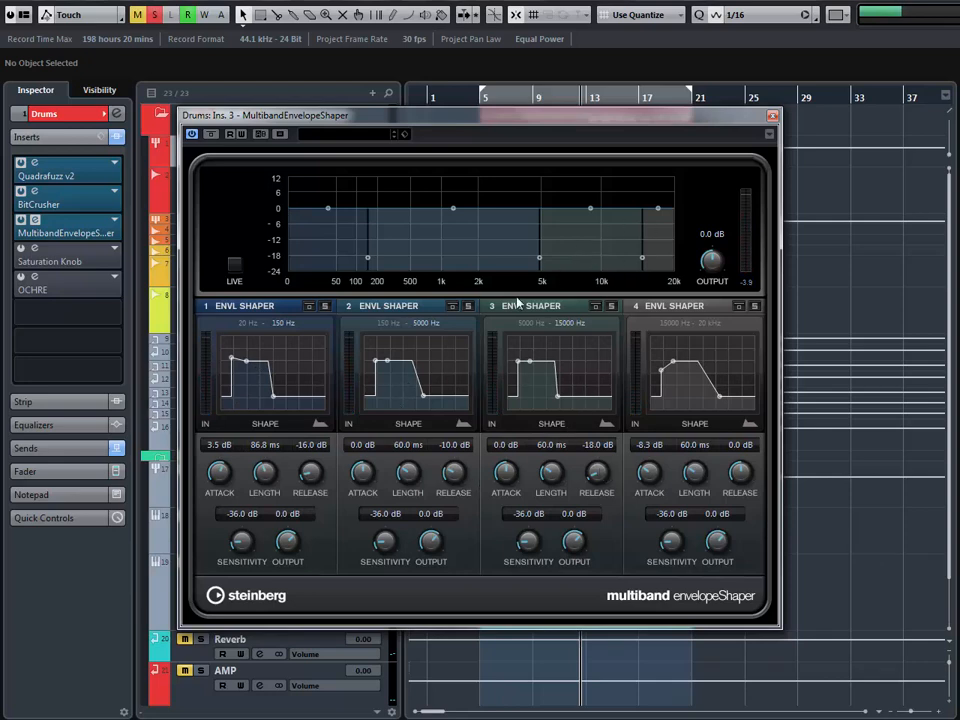
{"action": "left_click", "coordinate": [211, 136]}
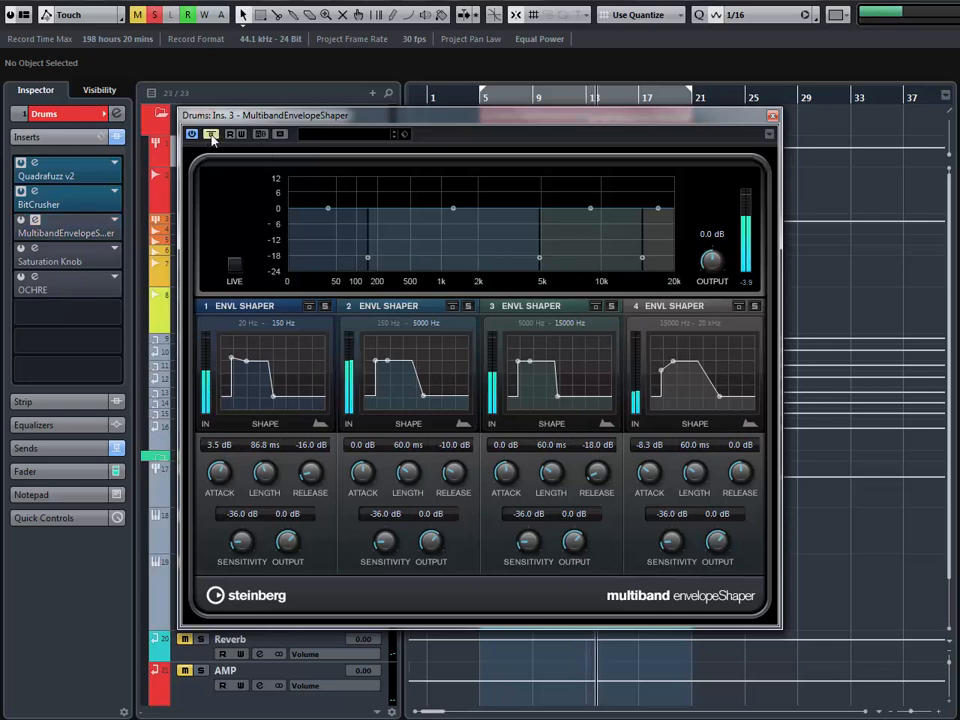
{"action": "left_click", "coordinate": [211, 135]}
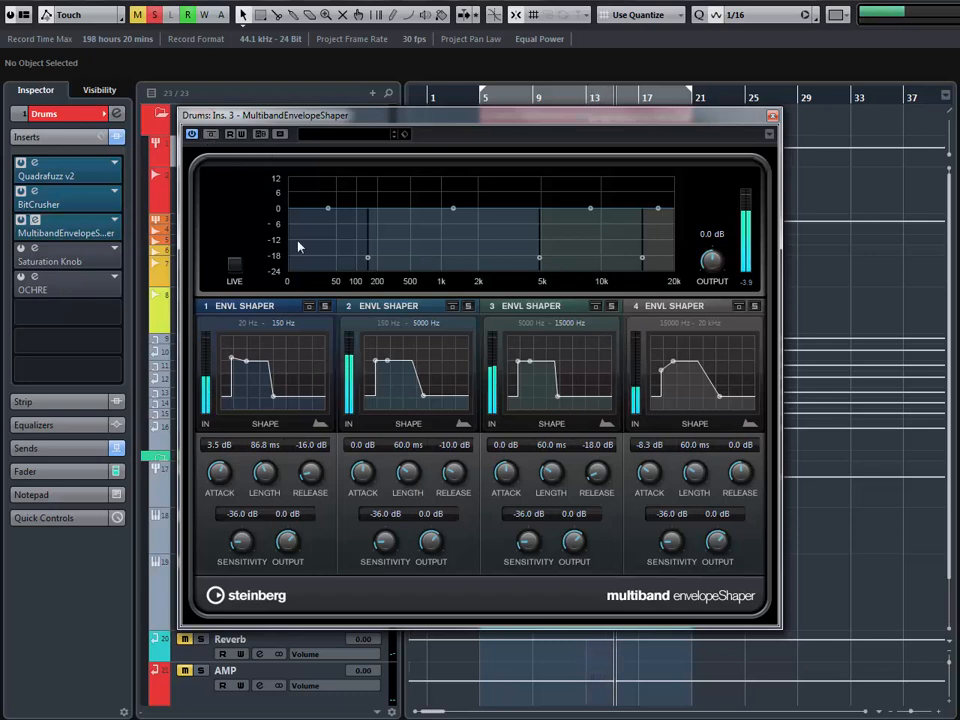
{"action": "left_click", "coordinate": [771, 117]}
Step: Reactivate Saturation Knob on the Drums group and compare the drums from bar 5 with it bypassed and active
{"action": "left_click", "coordinate": [481, 97]}
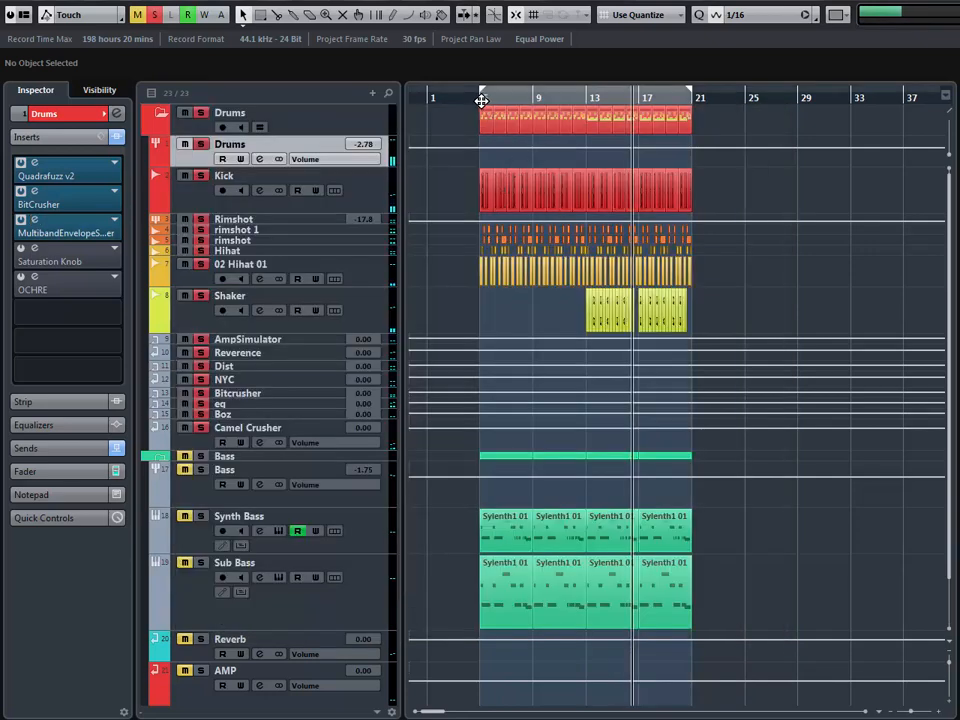
{"action": "left_click", "coordinate": [35, 249]}
{"action": "mouse_move", "coordinate": [487, 354]}
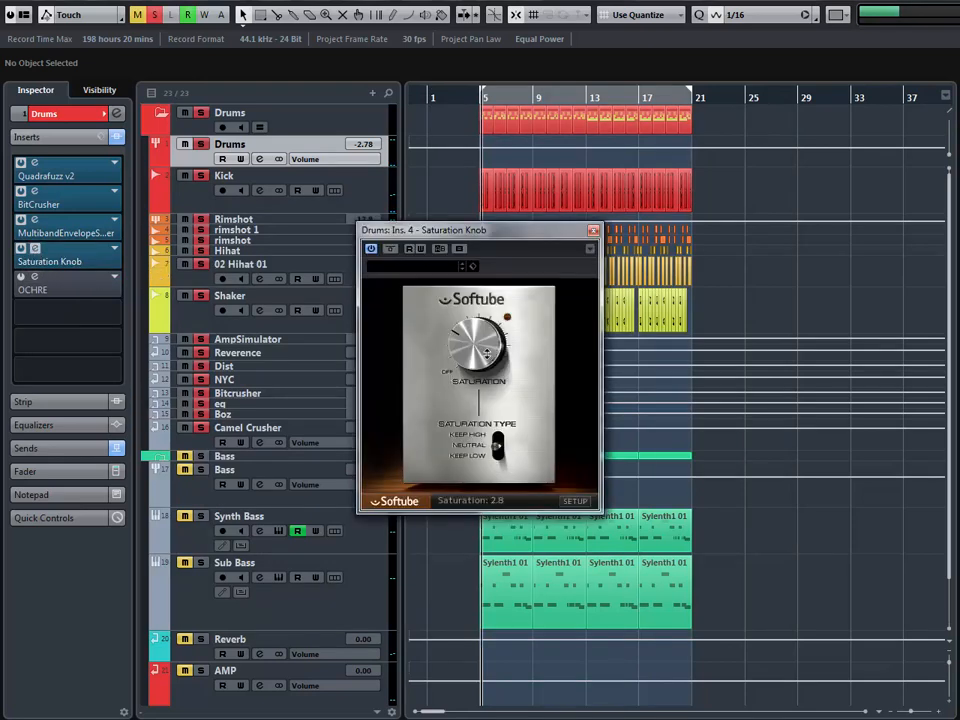
{"action": "key", "text": "space"}
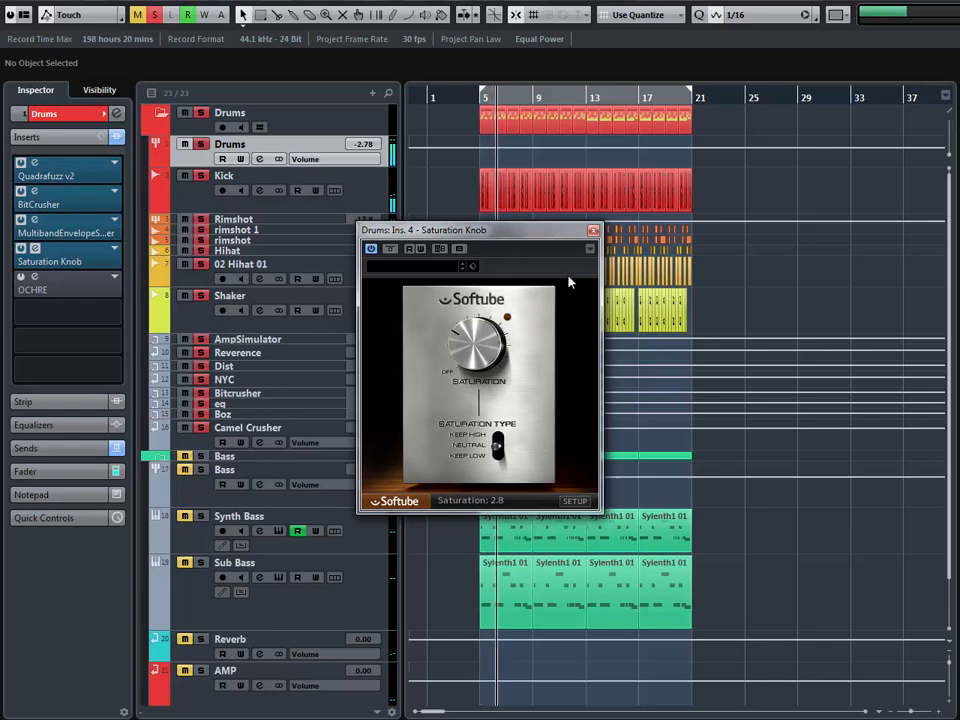
{"action": "left_click", "coordinate": [390, 249]}
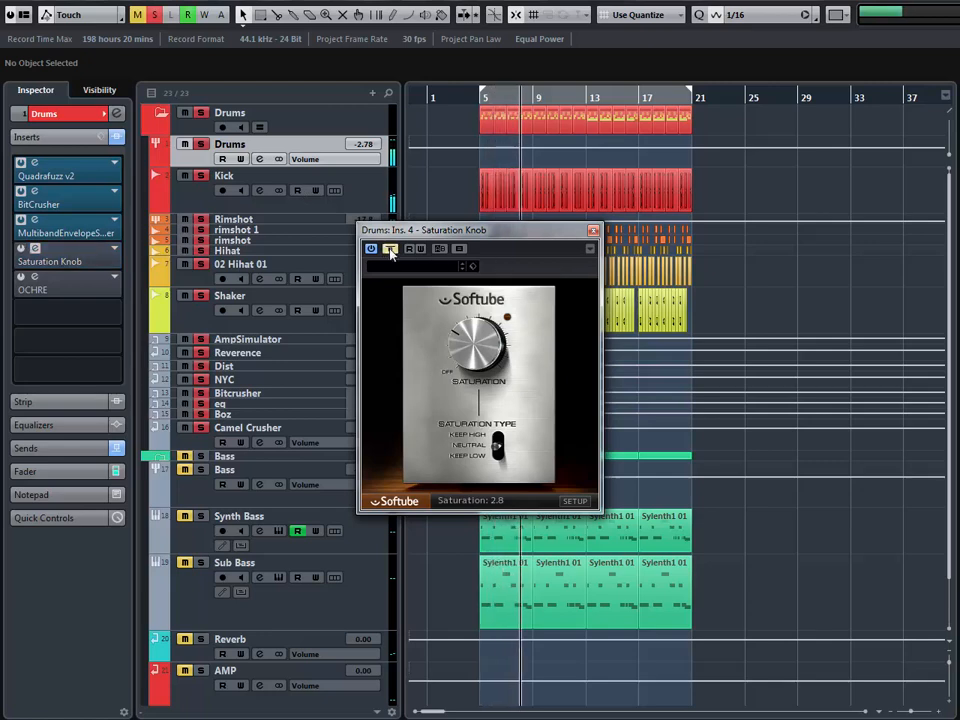
{"action": "left_click", "coordinate": [390, 249]}
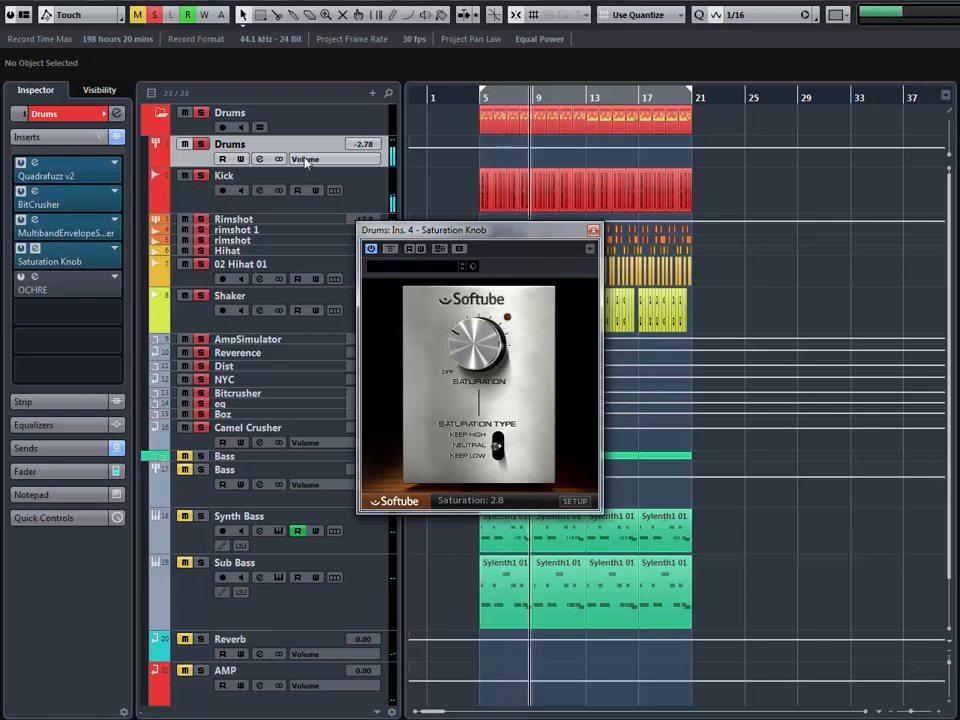
{"action": "left_click", "coordinate": [593, 230]}
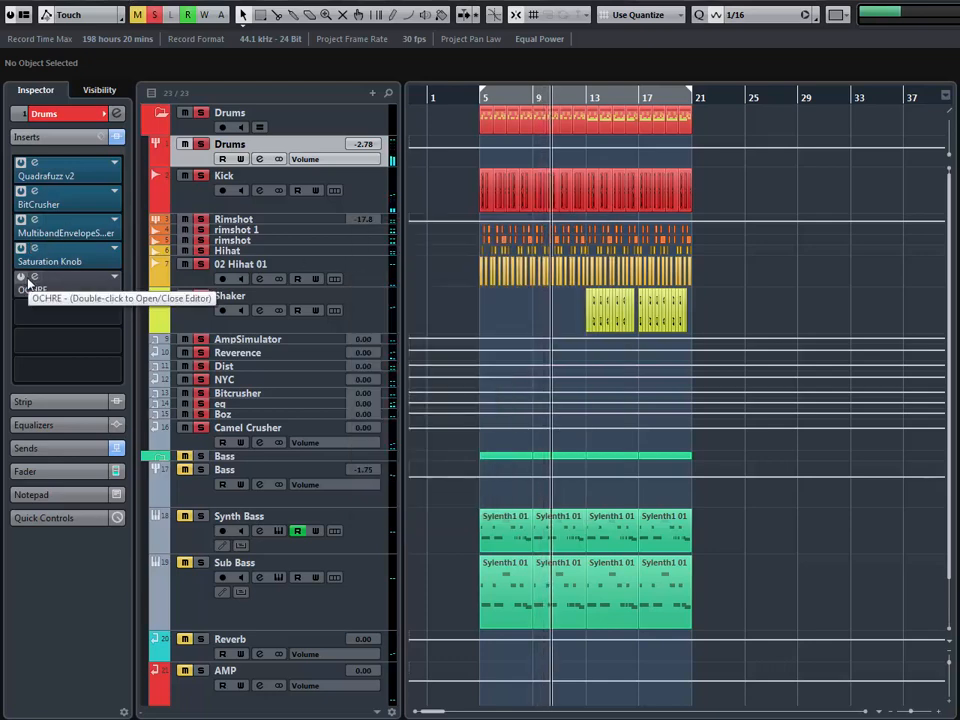
Step: Reactivate the OCHRE equalizer on the Drums group, review its frequency bands, and compare the drums with it bypassed and active
{"action": "left_click", "coordinate": [22, 277]}
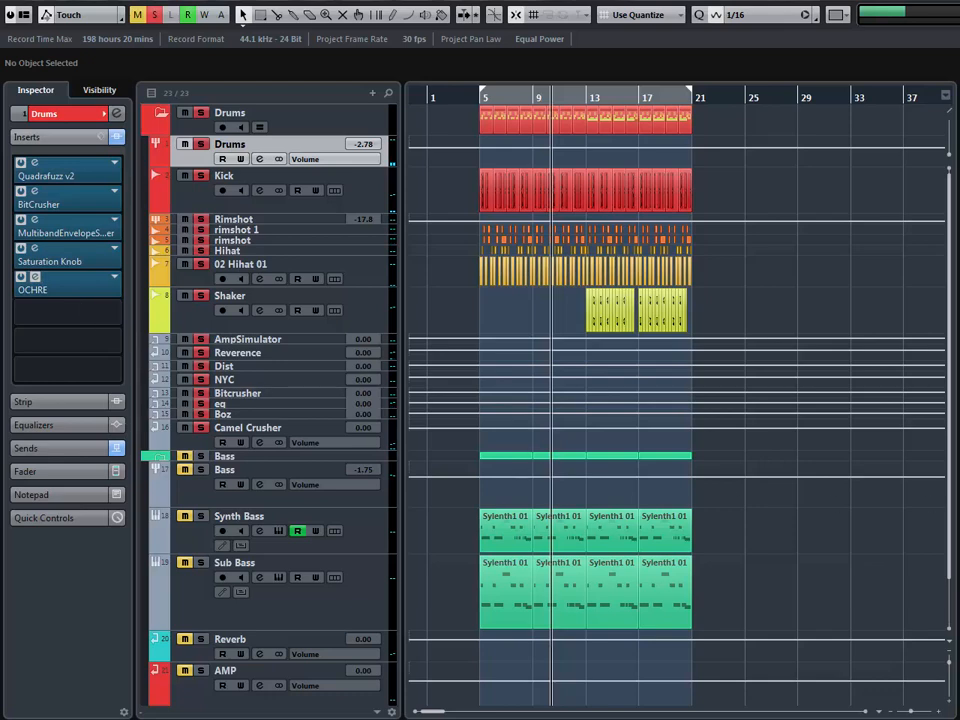
{"action": "left_click_drag", "start_coordinate": [718, 248], "coordinate": [329, 211]}
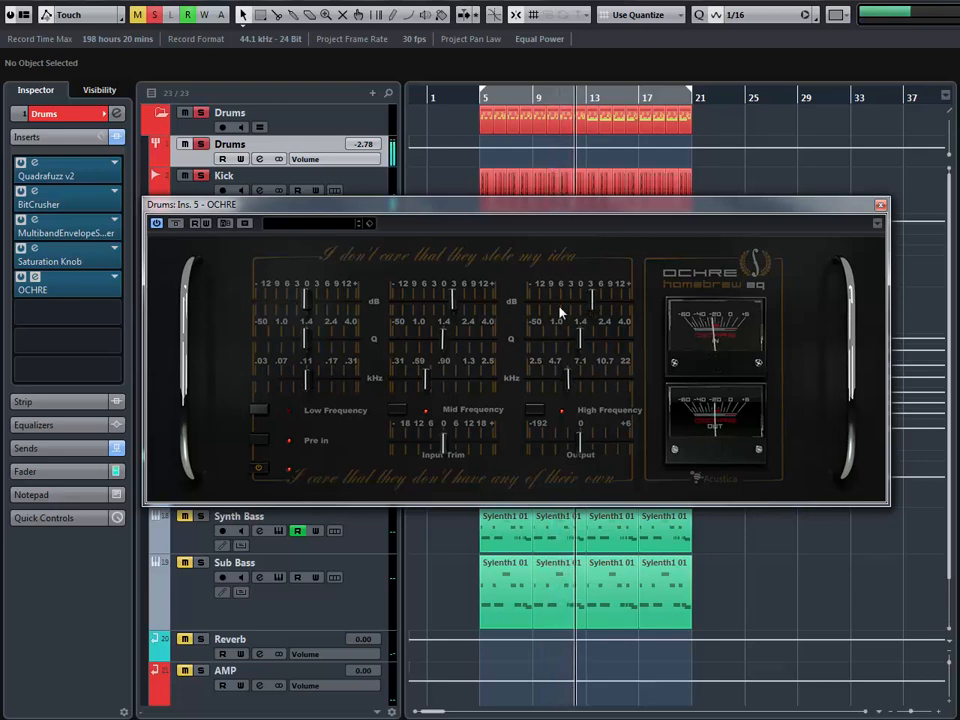
{"action": "left_click", "coordinate": [176, 223]}
{"action": "left_click", "coordinate": [176, 223]}
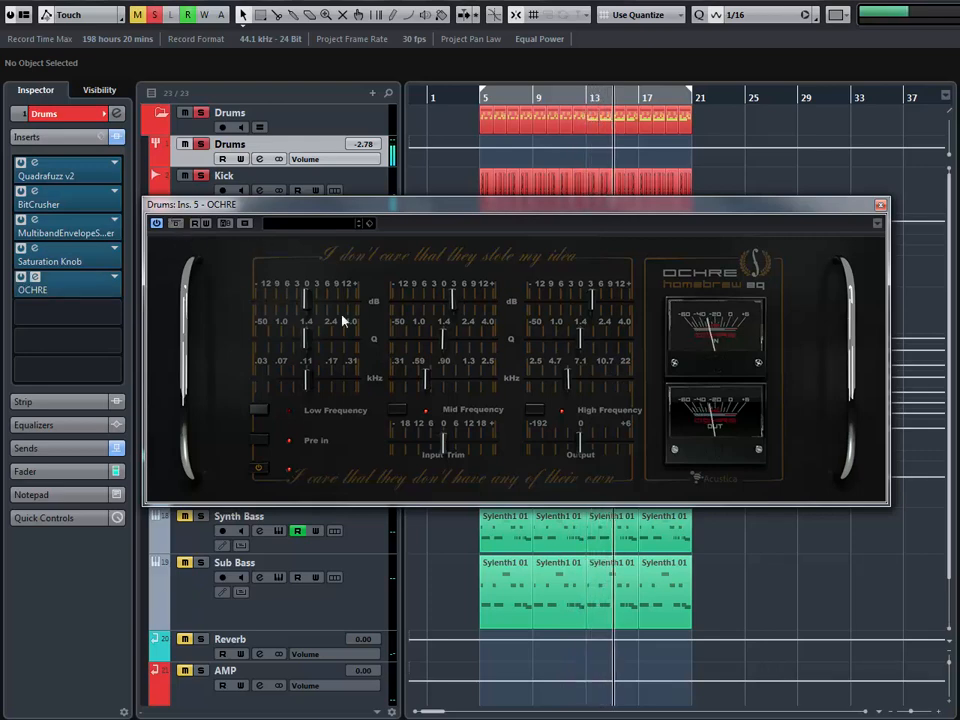
{"action": "left_click", "coordinate": [880, 205]}
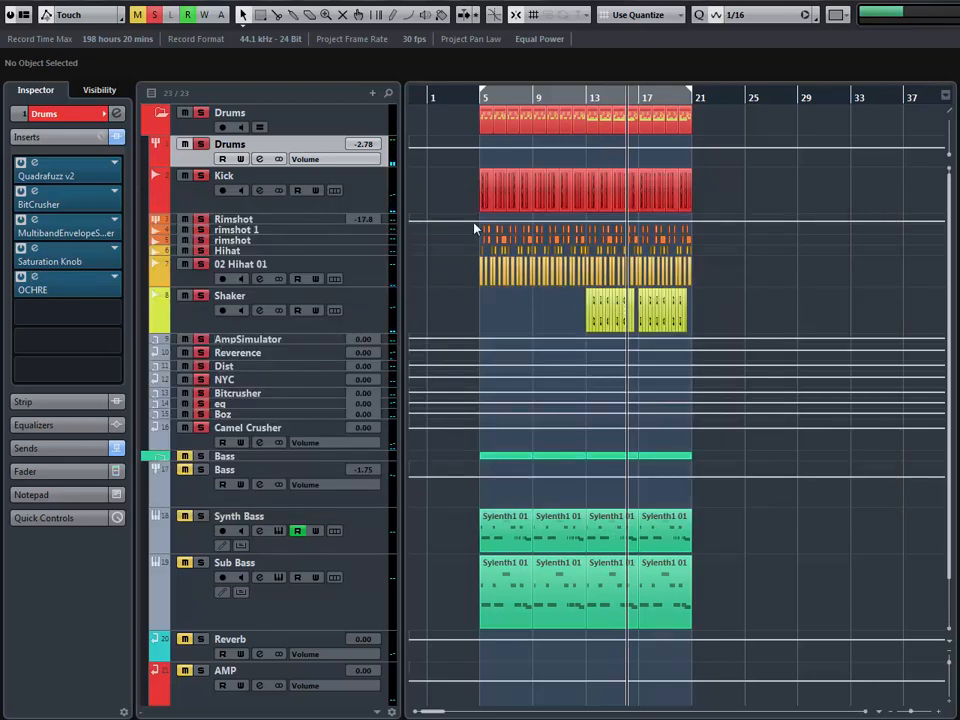
{"action": "left_click", "coordinate": [531, 96]}
{"action": "left_click", "coordinate": [240, 352]}
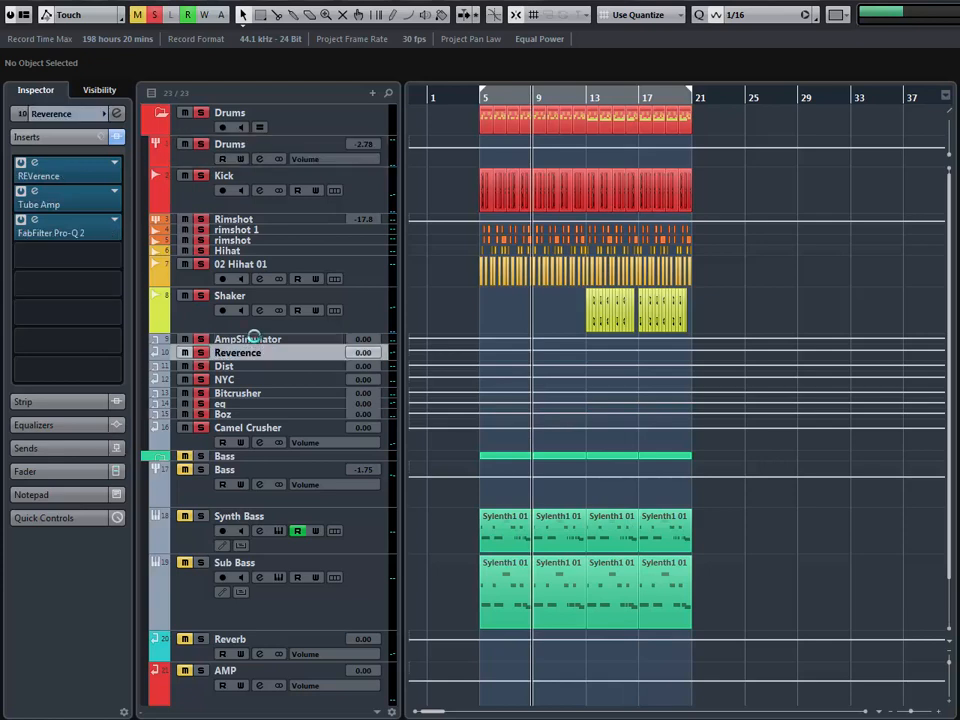
{"action": "left_click", "coordinate": [262, 176]}
{"action": "left_click", "coordinate": [259, 190]}
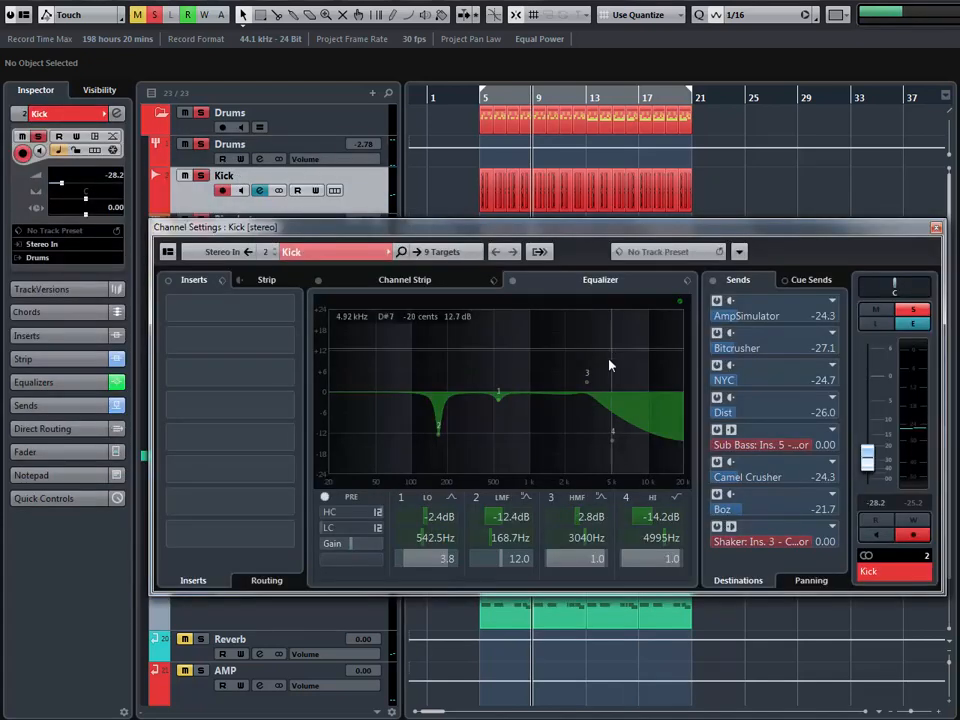
{"action": "right_click", "coordinate": [728, 383]}
{"action": "left_click", "coordinate": [758, 521]}
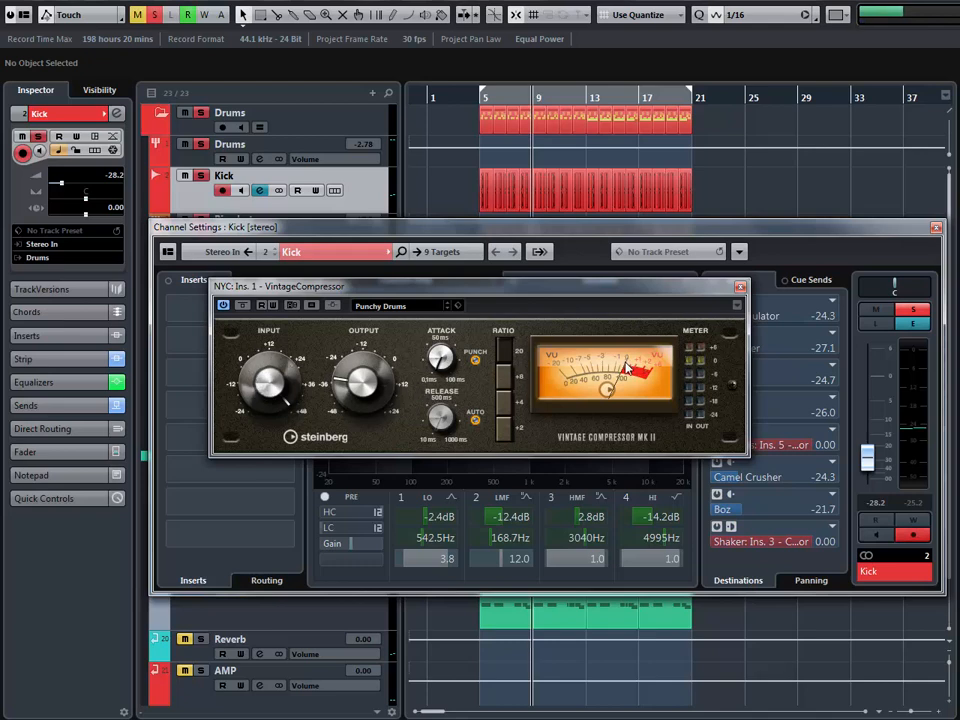
{"action": "key", "text": "space"}
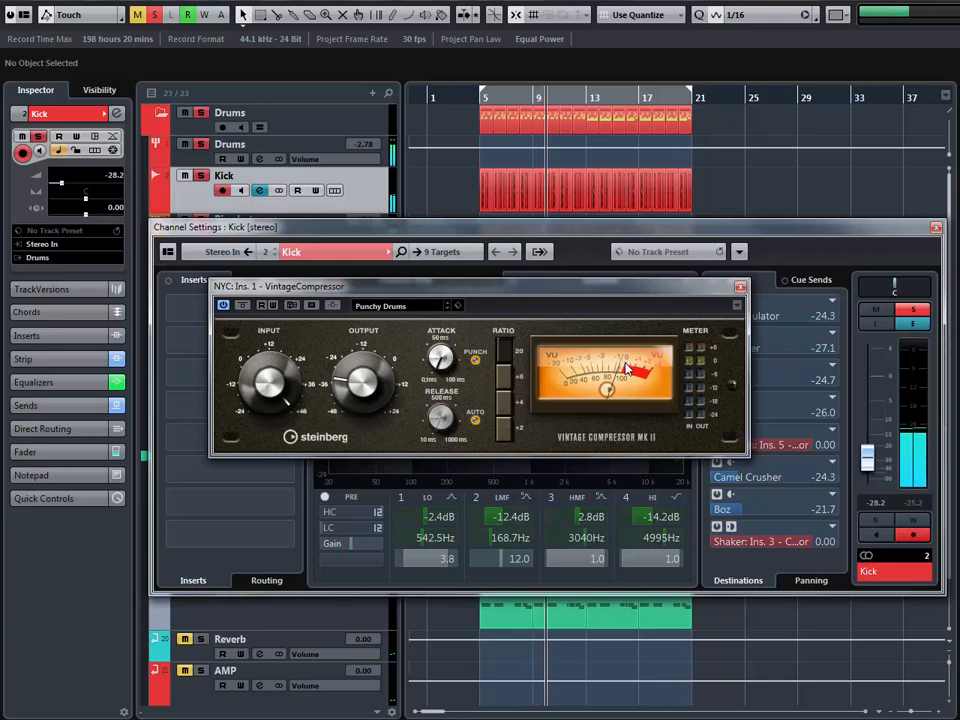
{"action": "left_click", "coordinate": [740, 287]}
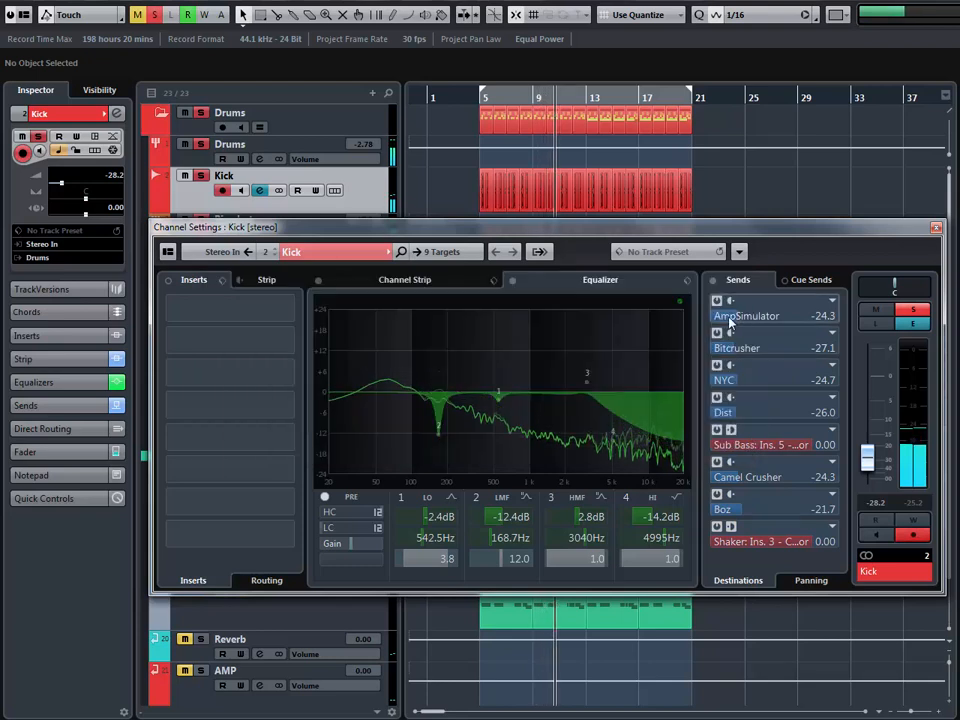
{"action": "key", "text": "space"}
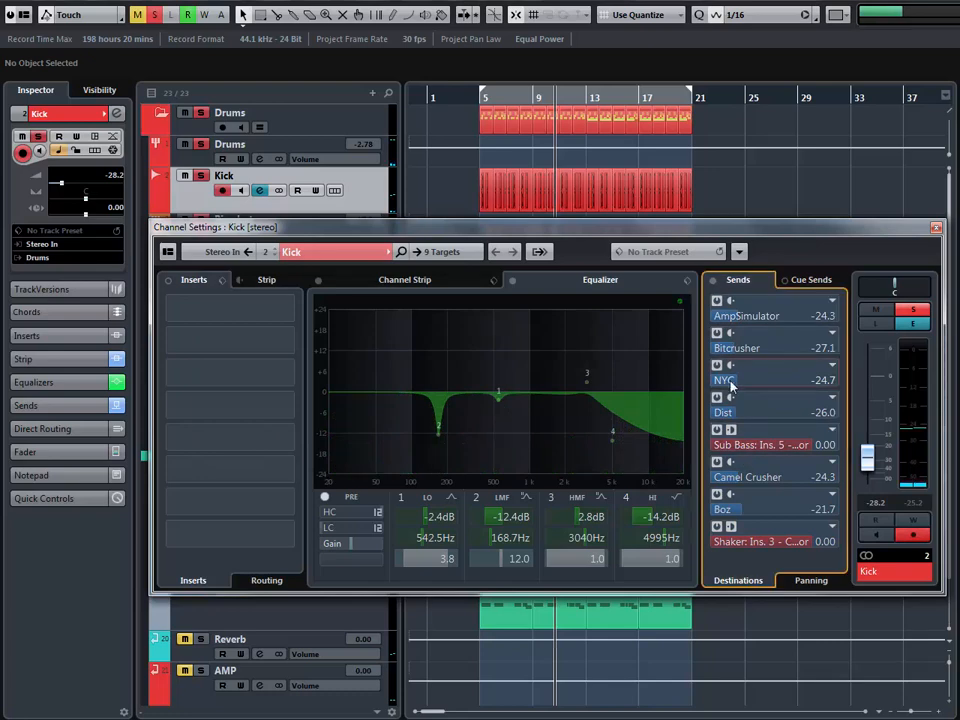
Step: Examine the BitCrusher effect fed by the Kick's Bitcrusher send
{"action": "right_click", "coordinate": [731, 383]}
{"action": "right_click", "coordinate": [727, 347]}
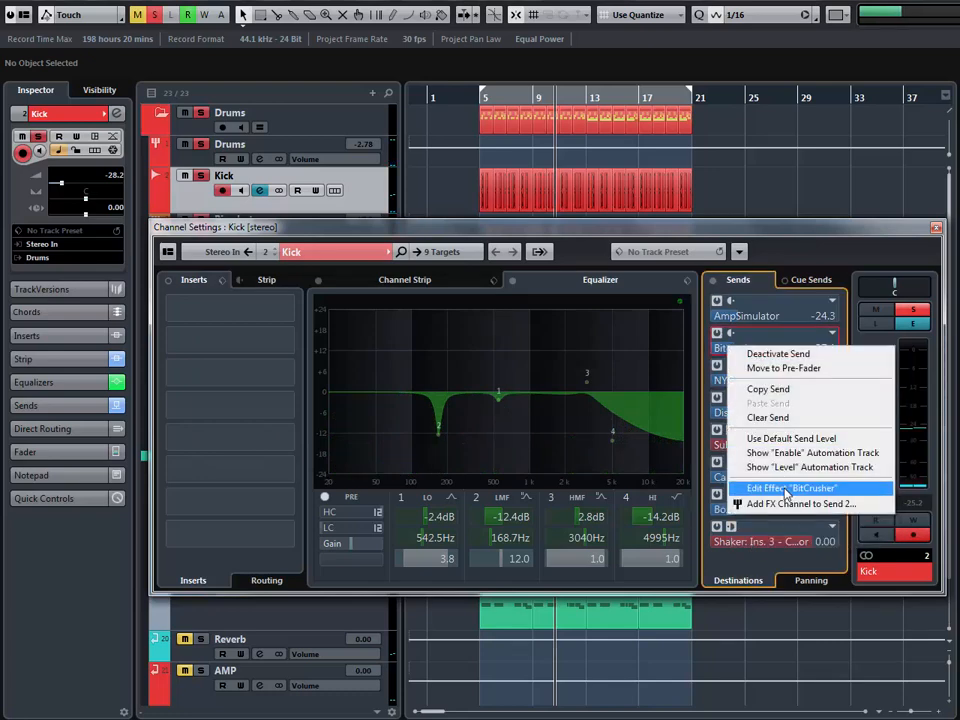
{"action": "left_click", "coordinate": [754, 489]}
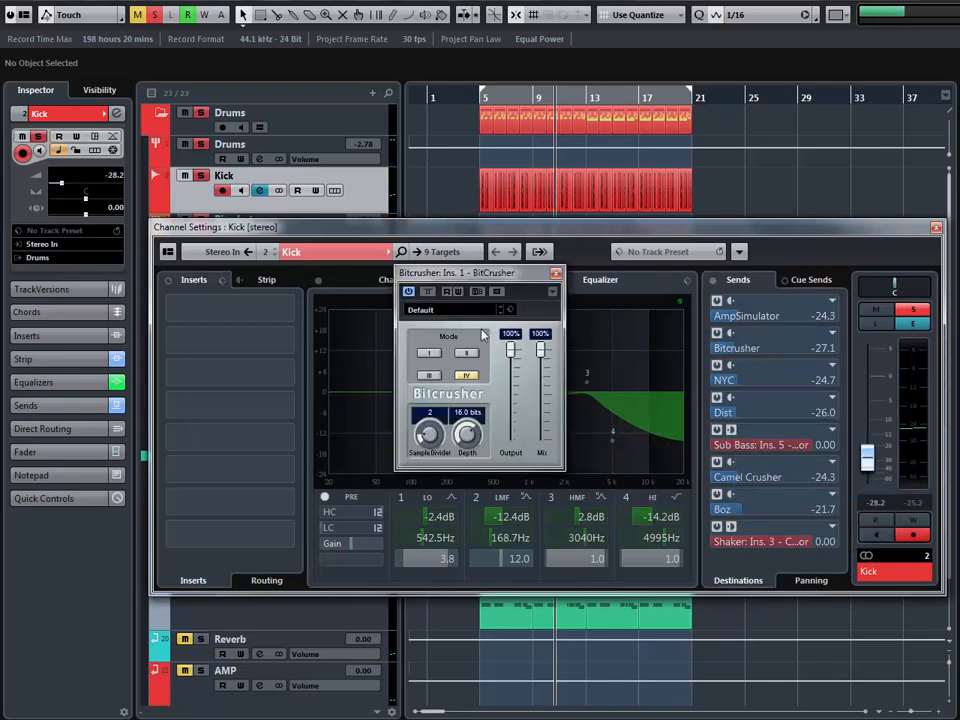
{"action": "left_click", "coordinate": [556, 273]}
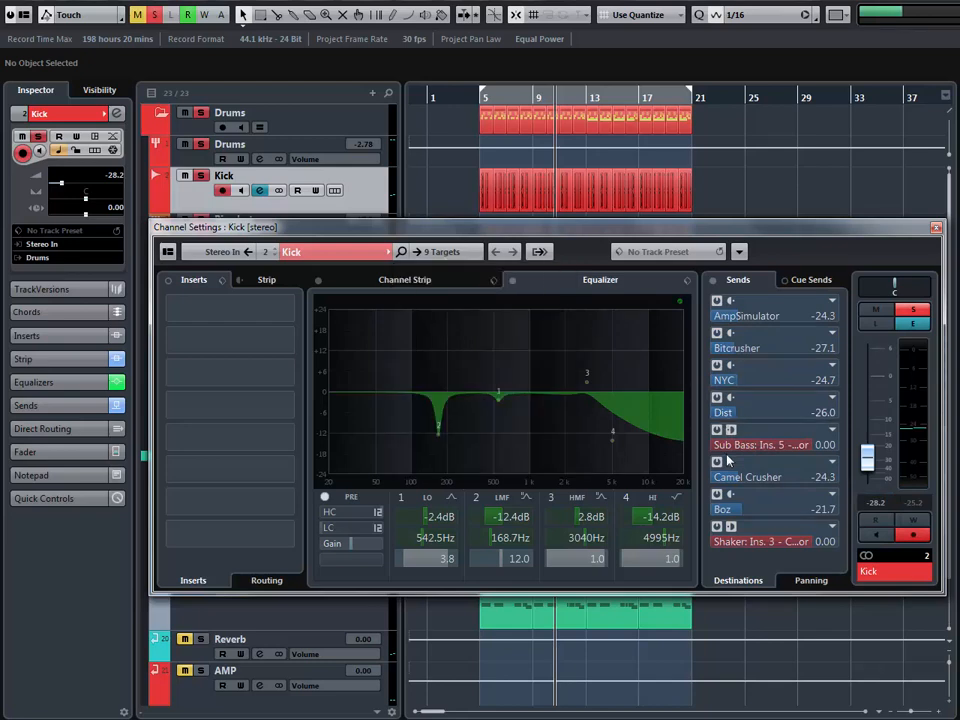
Step: Examine the effects fed by the Kick's Camel Crusher and Boz sends, including BarkOfDog, and leave the channel settings
{"action": "right_click", "coordinate": [724, 481]}
{"action": "left_click", "coordinate": [752, 616]}
{"action": "left_click", "coordinate": [580, 302]}
{"action": "right_click", "coordinate": [729, 513]}
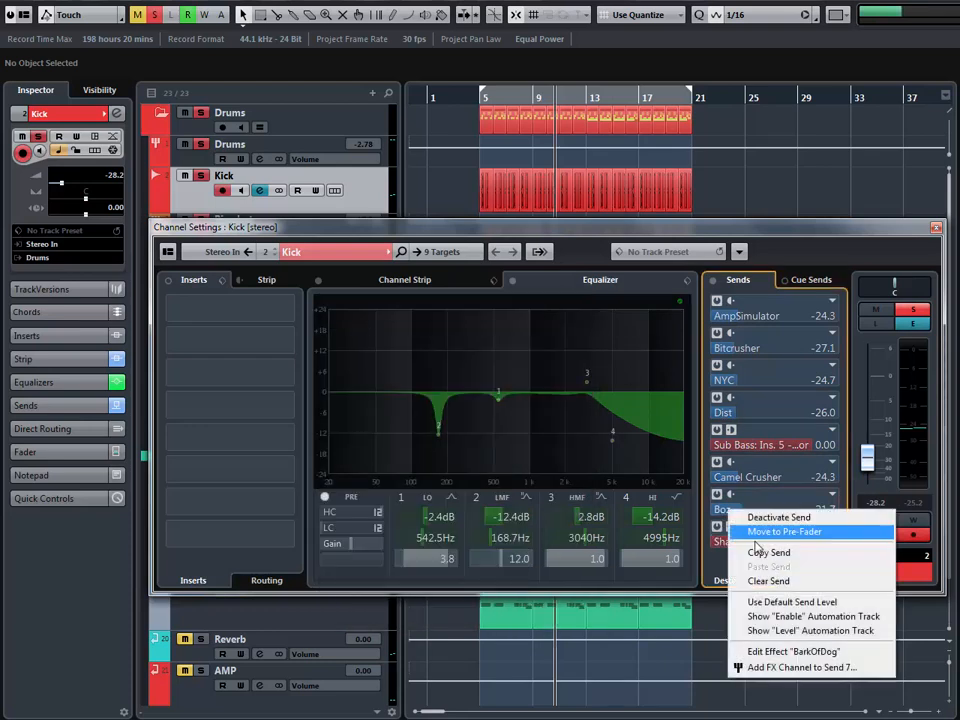
{"action": "left_click", "coordinate": [760, 646]}
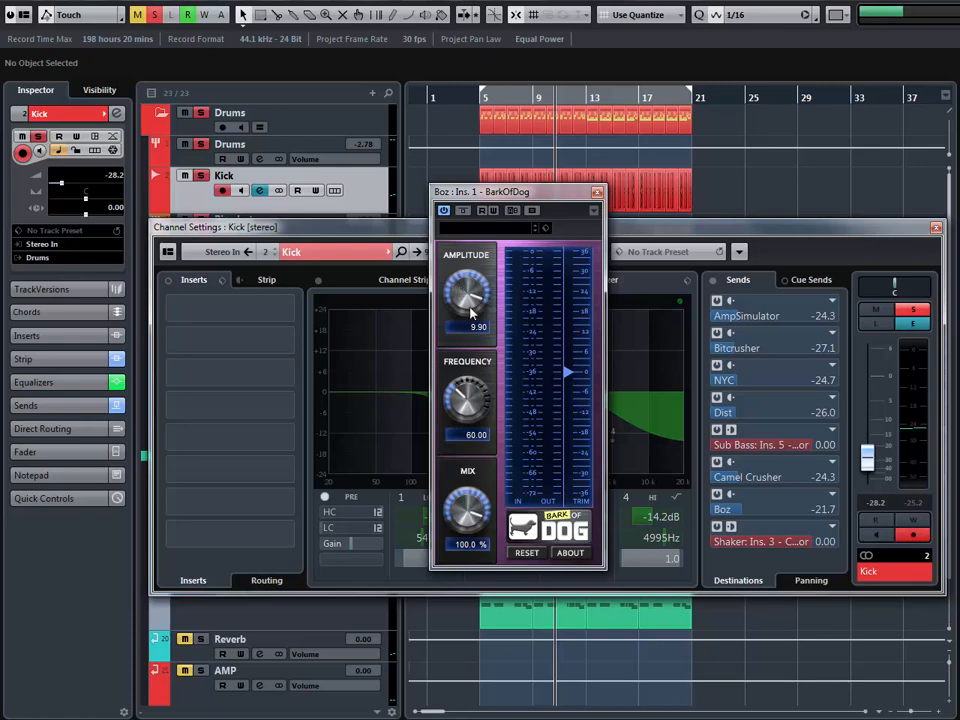
{"action": "left_click", "coordinate": [597, 193]}
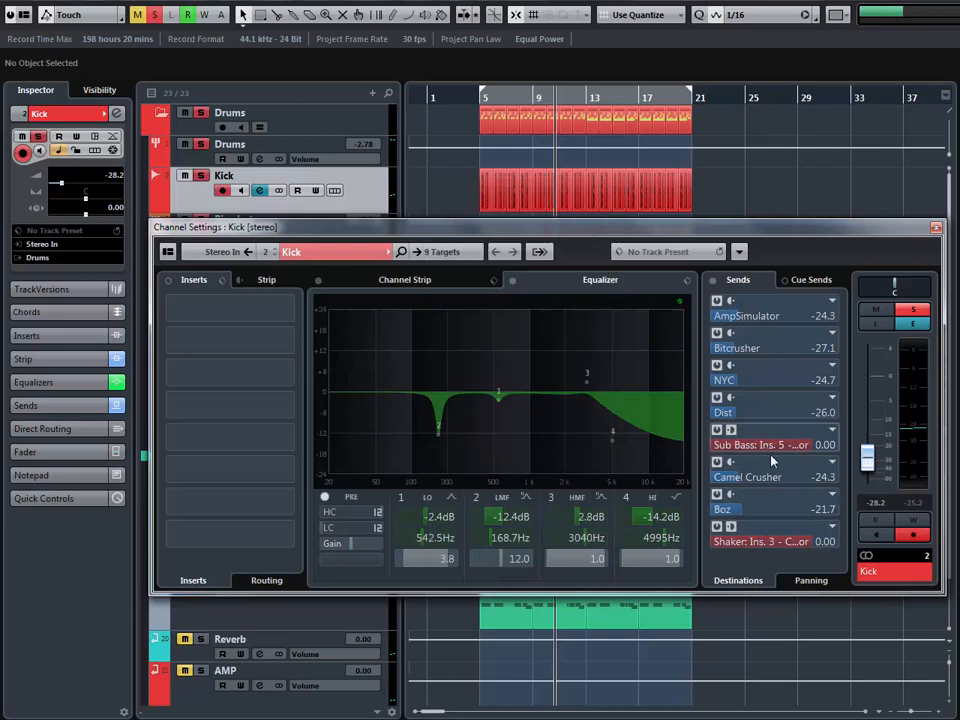
{"action": "left_click", "coordinate": [936, 229]}
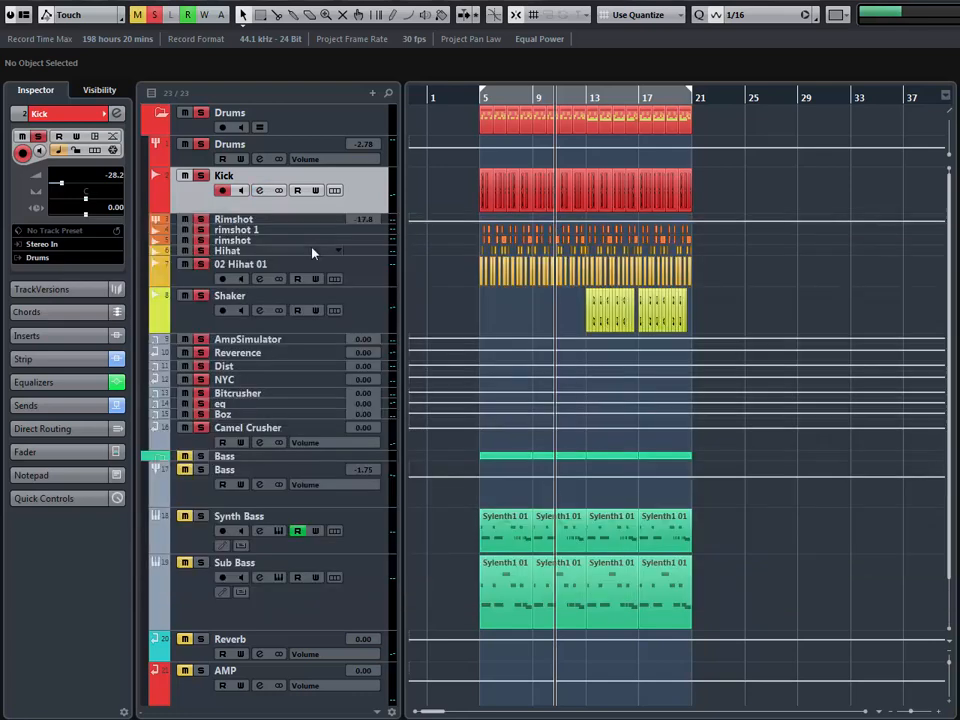
Step: Compare the Kick during playback with all its sends bypassed and active
{"action": "left_click", "coordinate": [259, 190]}
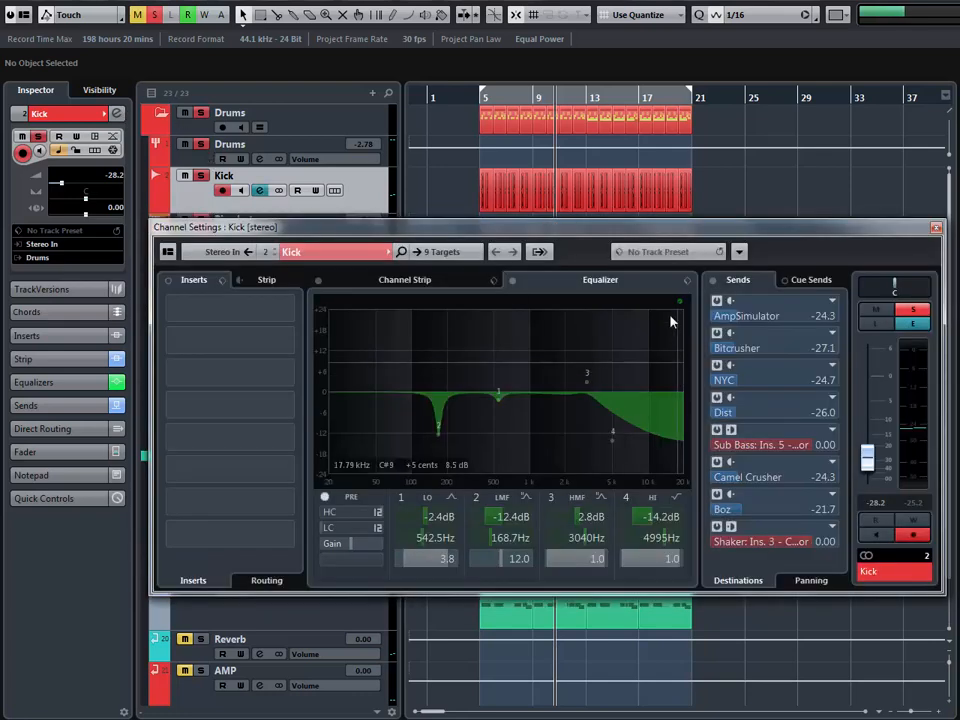
{"action": "left_click", "coordinate": [714, 281]}
{"action": "key", "text": "space"}
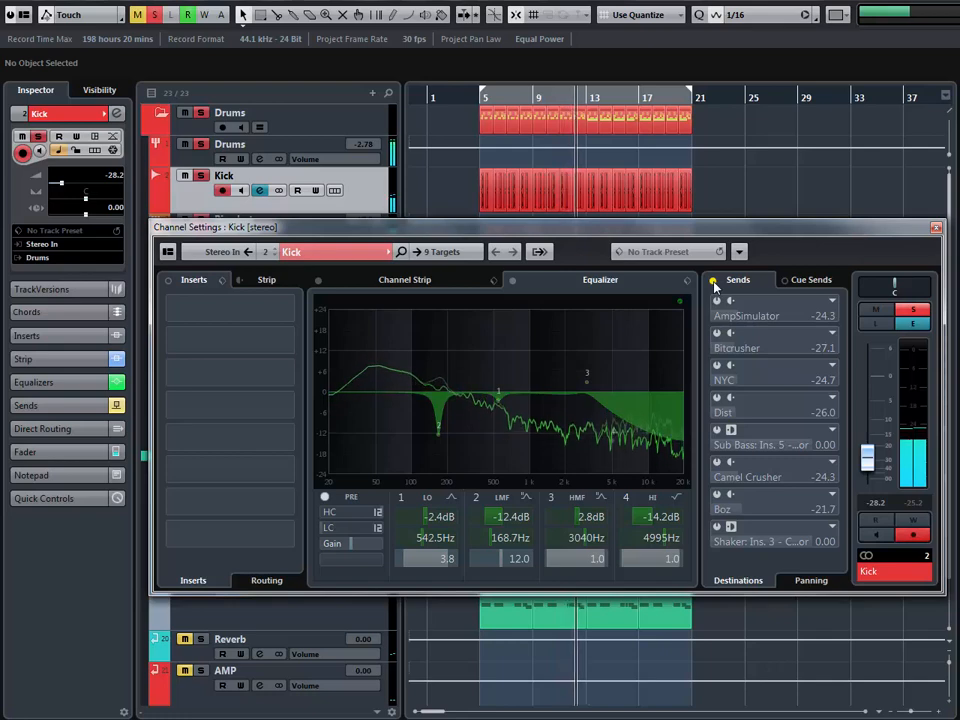
{"action": "left_click", "coordinate": [714, 281]}
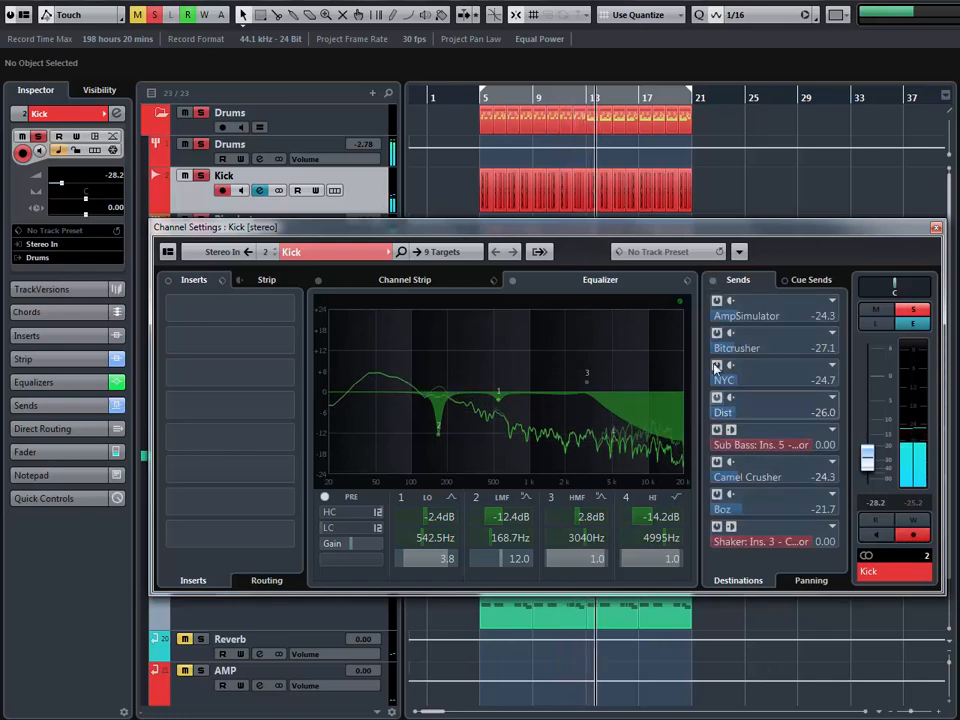
{"action": "left_click", "coordinate": [935, 228]}
Step: Clear the drum solos, solo the rimshot 1 track, and review its channel equalizer during playback
{"action": "left_click", "coordinate": [241, 230]}
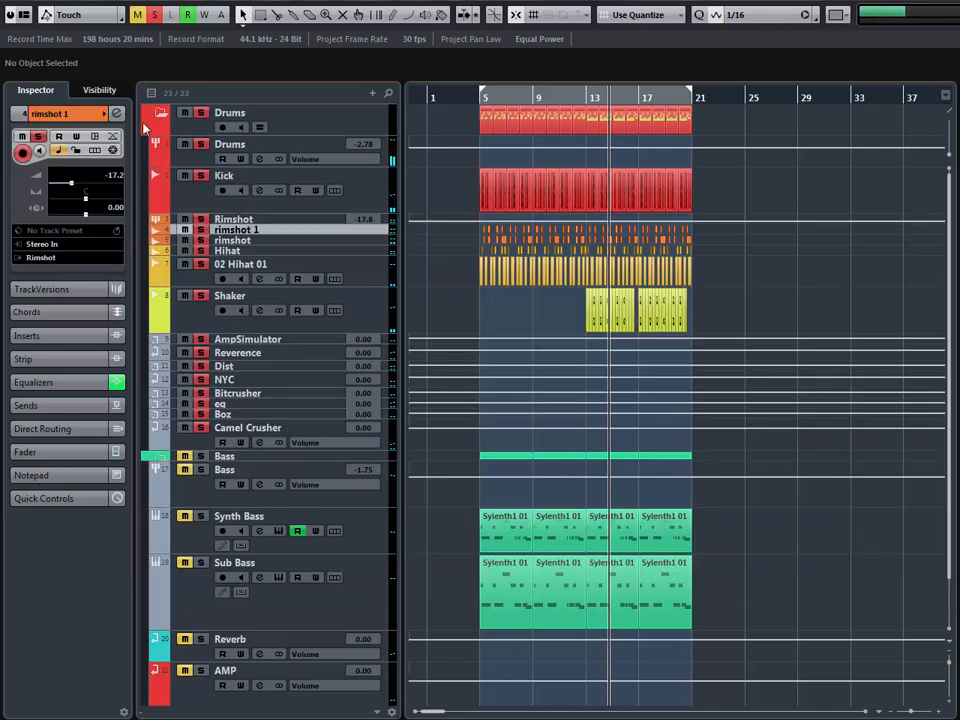
{"action": "left_click", "coordinate": [156, 15]}
{"action": "left_click", "coordinate": [201, 230]}
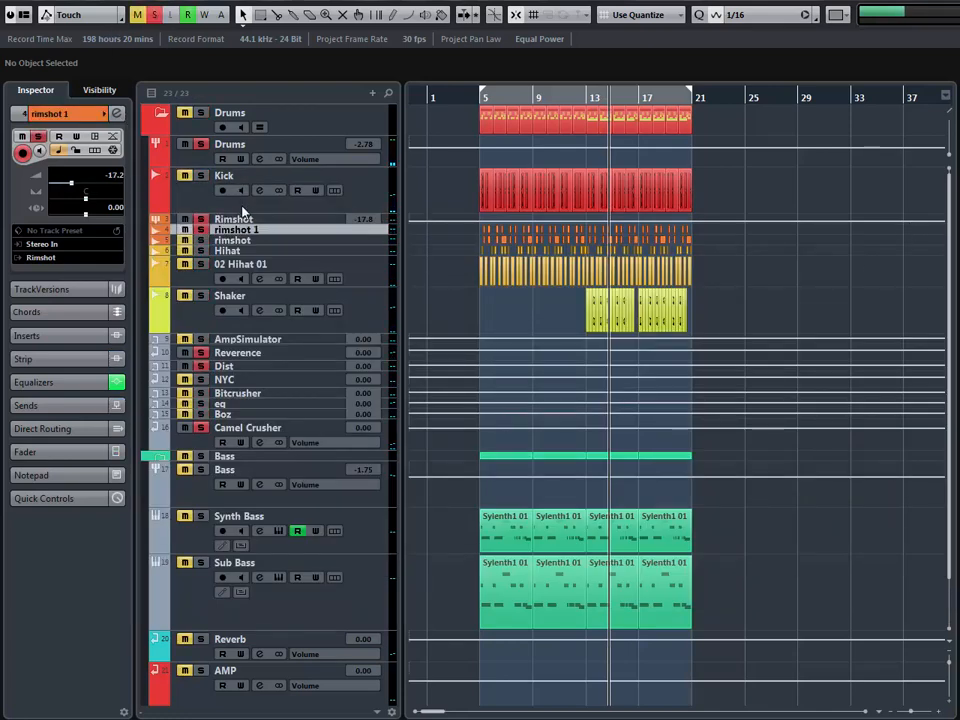
{"action": "left_click", "coordinate": [117, 116]}
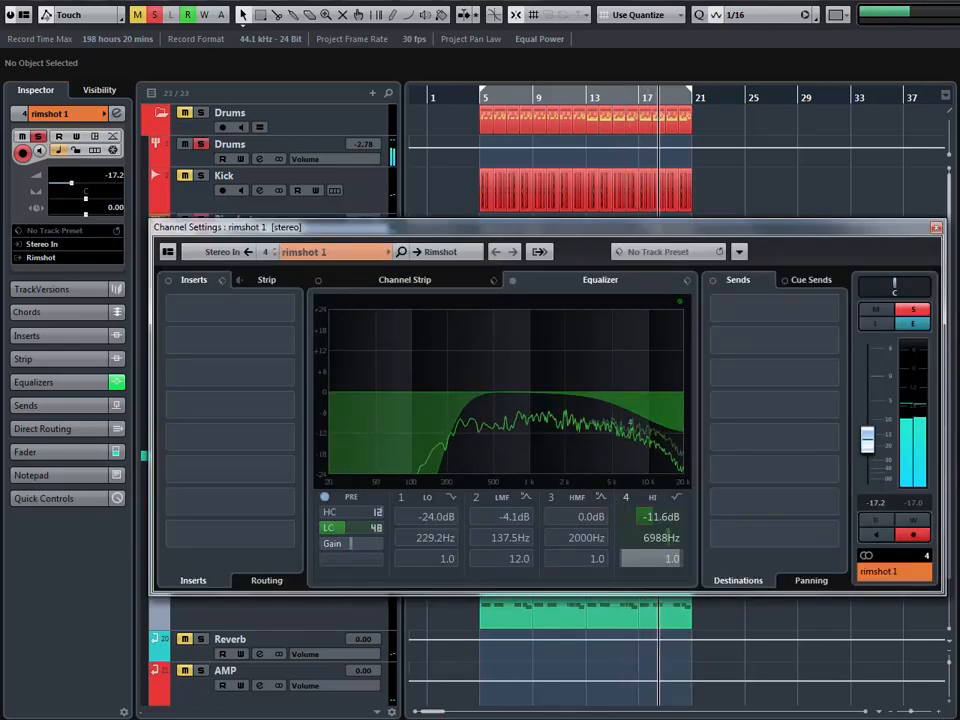
{"action": "left_click", "coordinate": [934, 231]}
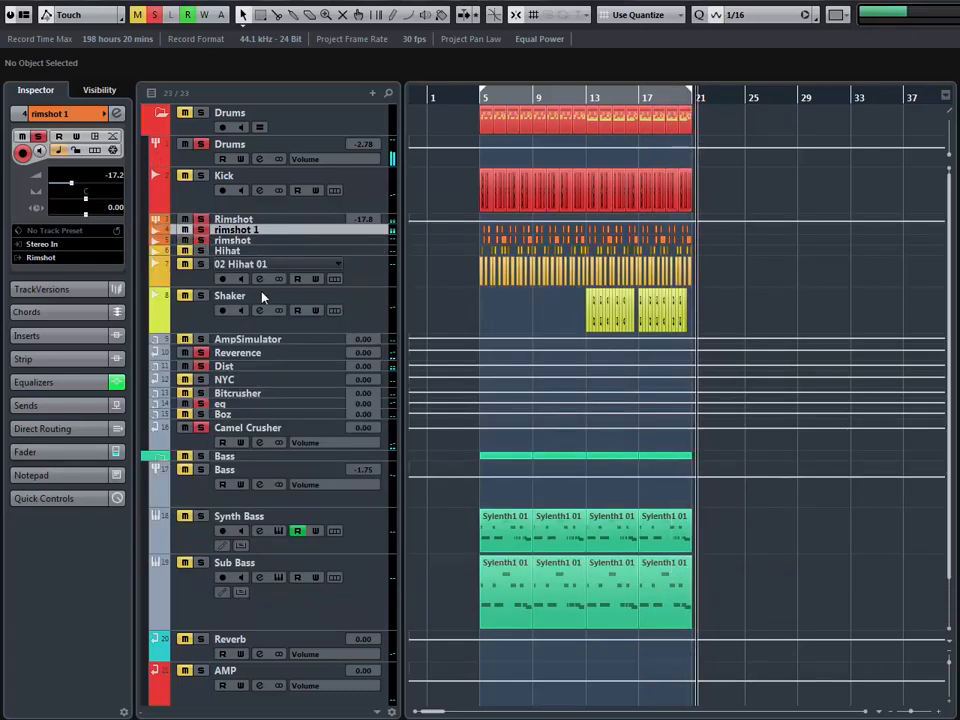
Step: Play the rimshot track soloed from bar 5 and enlarge its track height
{"action": "key", "text": "space"}
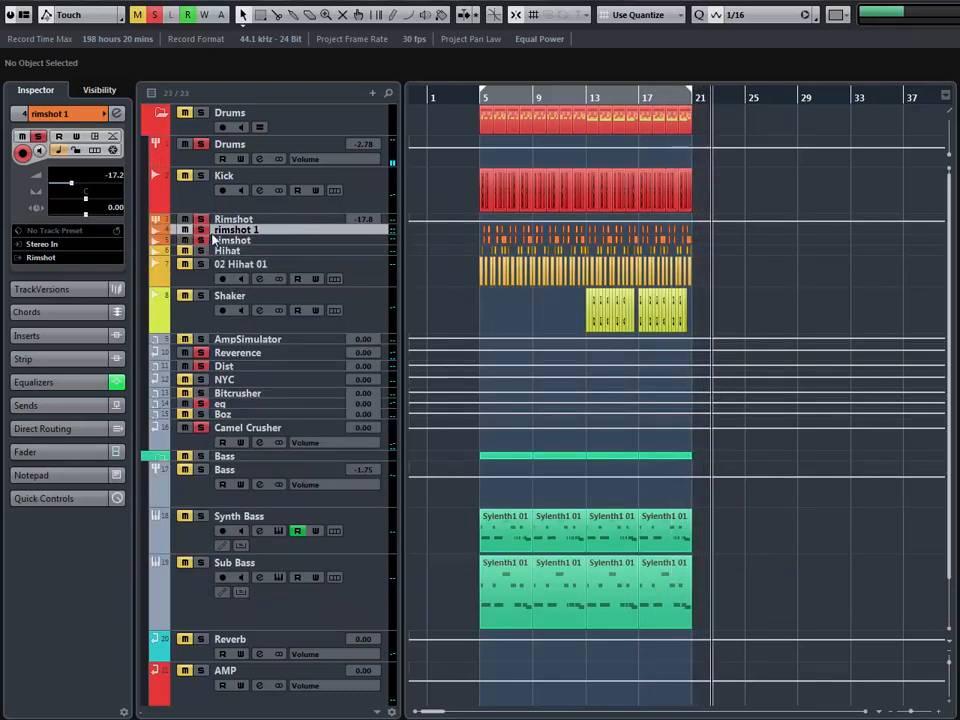
{"action": "key", "text": "KP_1"}
{"action": "key", "text": "space"}
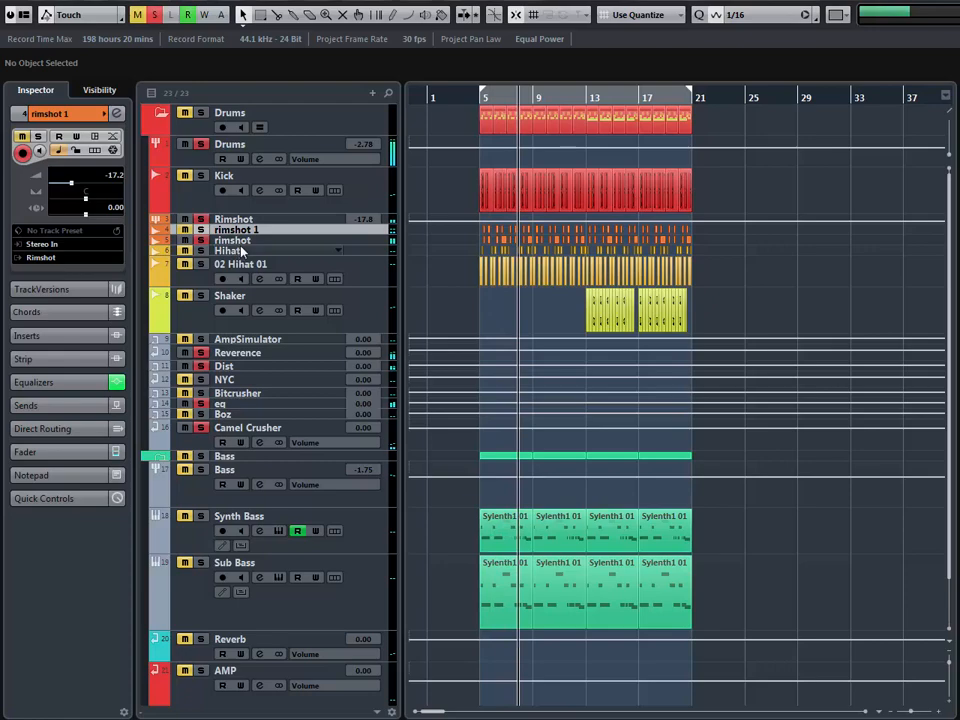
{"action": "left_click", "coordinate": [241, 241]}
{"action": "left_click_drag", "start_coordinate": [243, 246], "coordinate": [376, 356]}
Step: Examine the rimshot clips' waveforms up close around bars 6 to 8, and listen to both rimshot layers soloed together
{"action": "key", "text": "h"}
{"action": "key", "text": "h"}
{"action": "key", "text": "h"}
{"action": "key", "text": "h"}
{"action": "key", "text": "h"}
{"action": "key", "text": "h"}
{"action": "key", "text": "h"}
{"action": "key", "text": "h"}
{"action": "key", "text": "h"}
{"action": "key", "text": "h"}
{"action": "key", "text": "h"}
{"action": "key", "text": "h"}
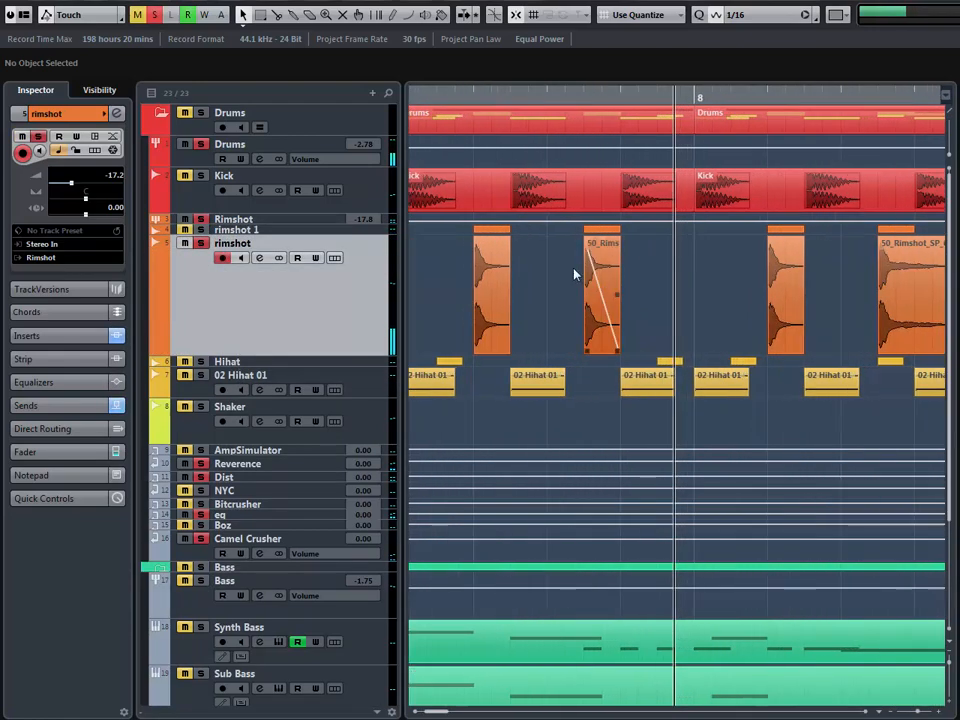
{"action": "key", "text": "g"}
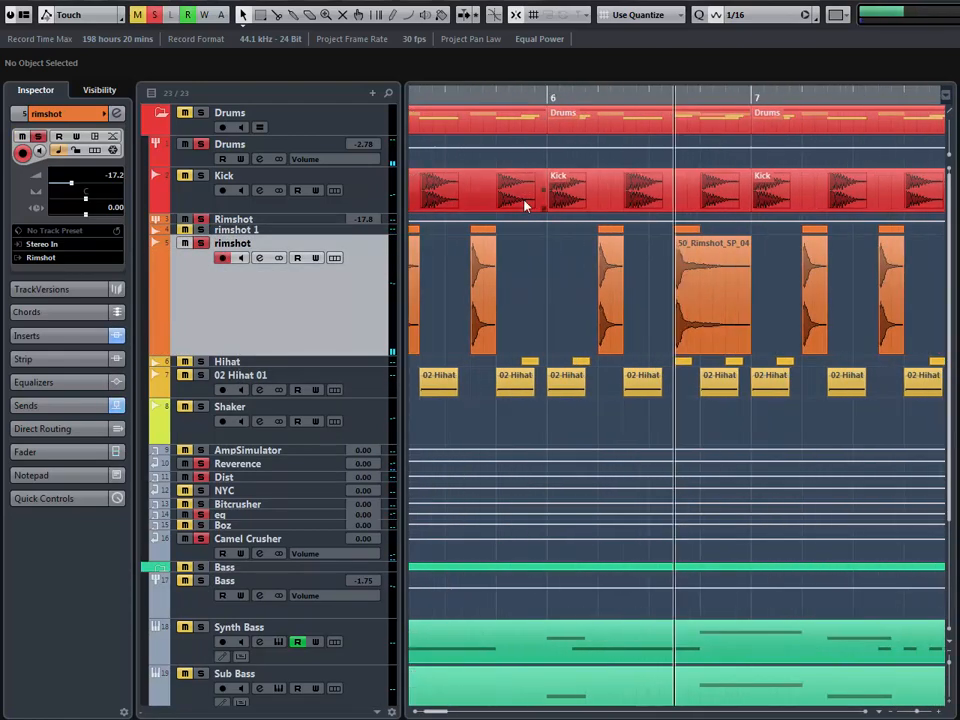
{"action": "key", "text": "h"}
{"action": "key", "text": "h"}
{"action": "key", "text": "h"}
{"action": "key", "text": "h"}
{"action": "key", "text": "h"}
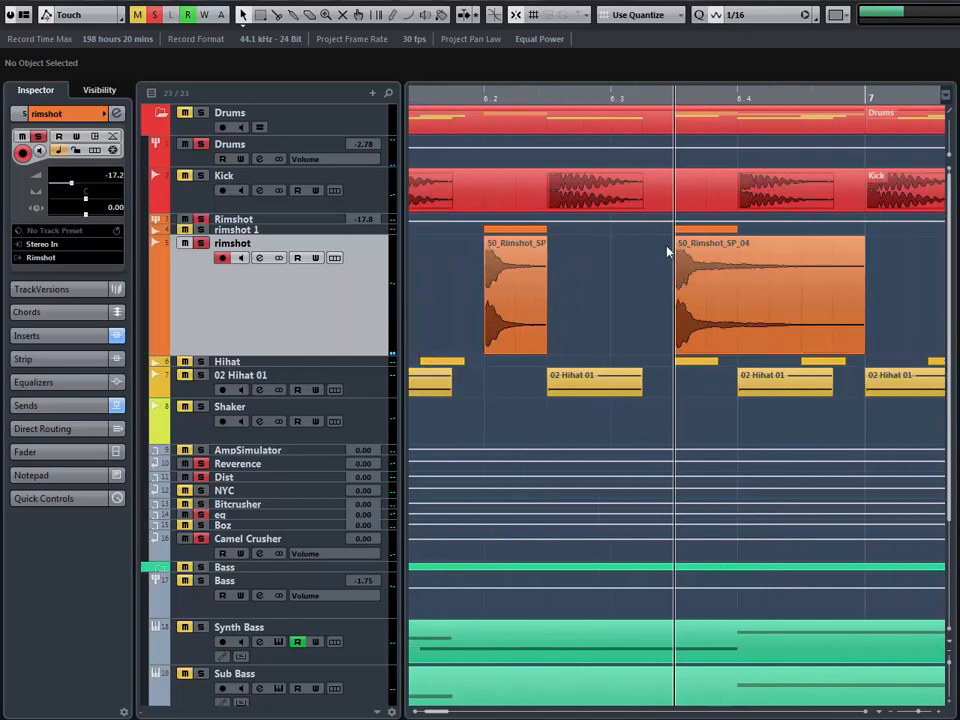
{"action": "key", "text": "g"}
{"action": "key", "text": "g"}
{"action": "key", "text": "g"}
{"action": "key", "text": "g"}
{"action": "key", "text": "g"}
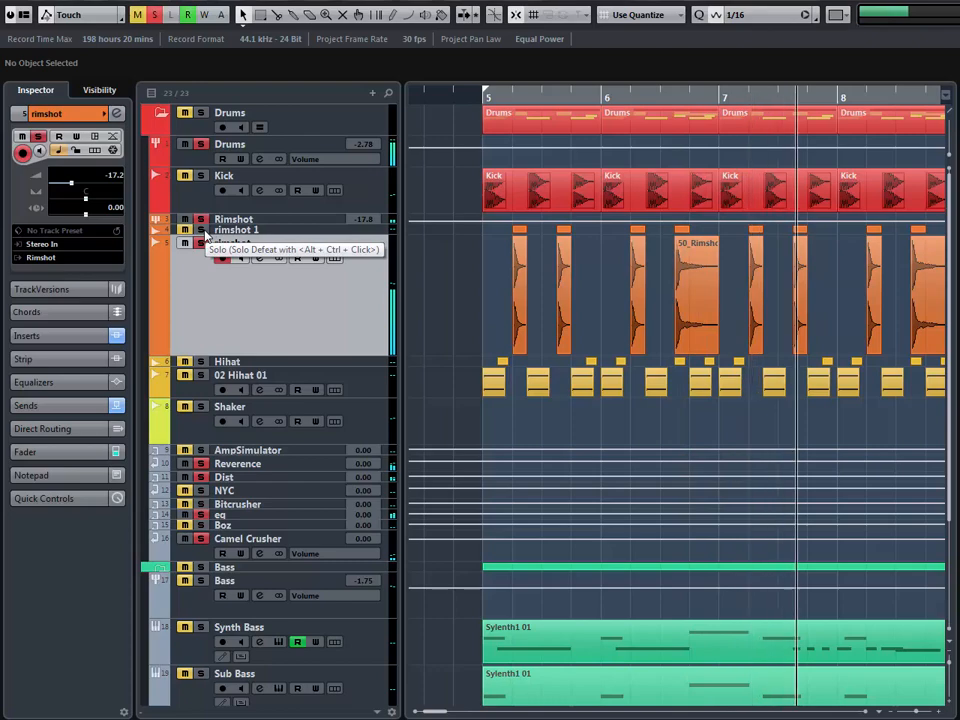
{"action": "key", "text": "g"}
{"action": "key", "text": "g"}
{"action": "key", "text": "g"}
{"action": "key", "text": "g"}
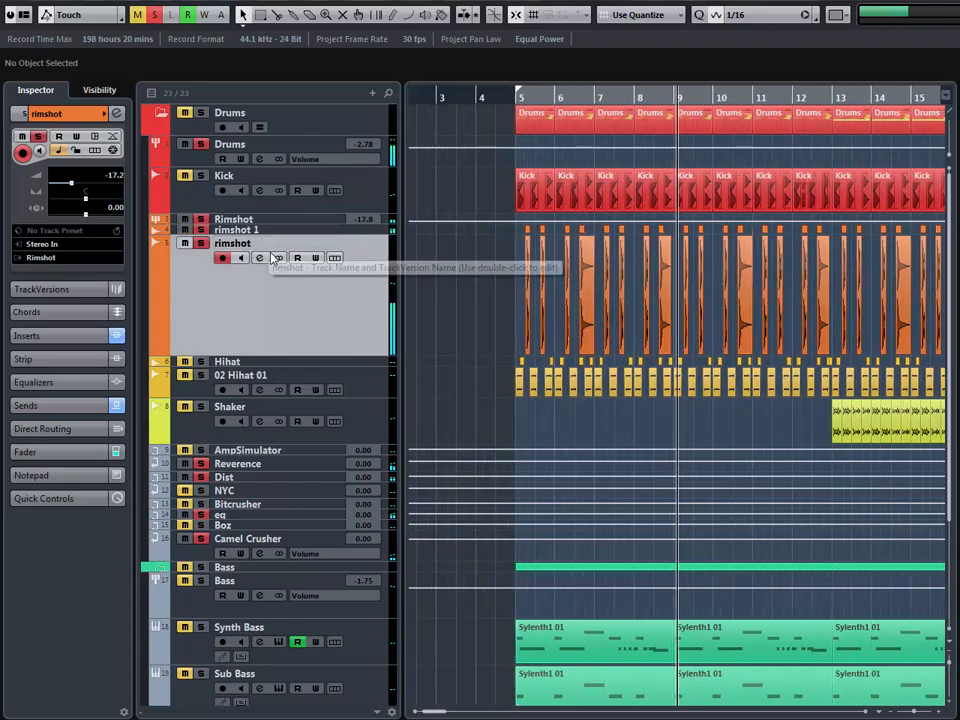
Step: Deactivate all solos, enlarge the Hihat track, solo it, and return the playhead to bar 5
{"action": "left_click", "coordinate": [155, 16]}
{"action": "left_click_drag", "start_coordinate": [253, 367], "coordinate": [253, 418]}
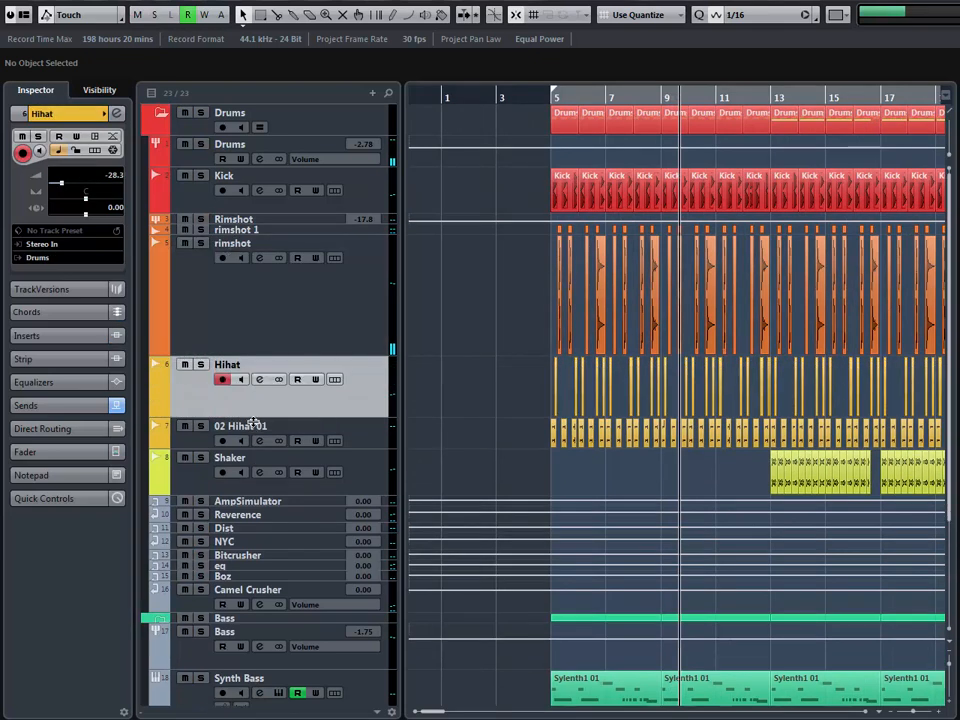
{"action": "key", "text": "s"}
{"action": "key", "text": "KP_1"}
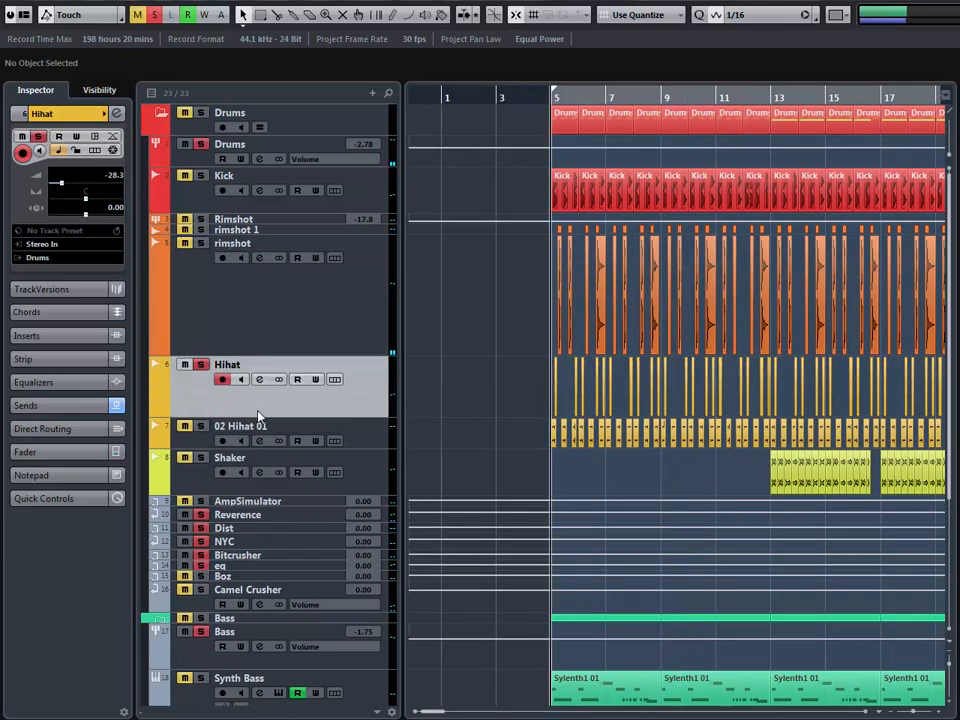
{"action": "left_click", "coordinate": [116, 114]}
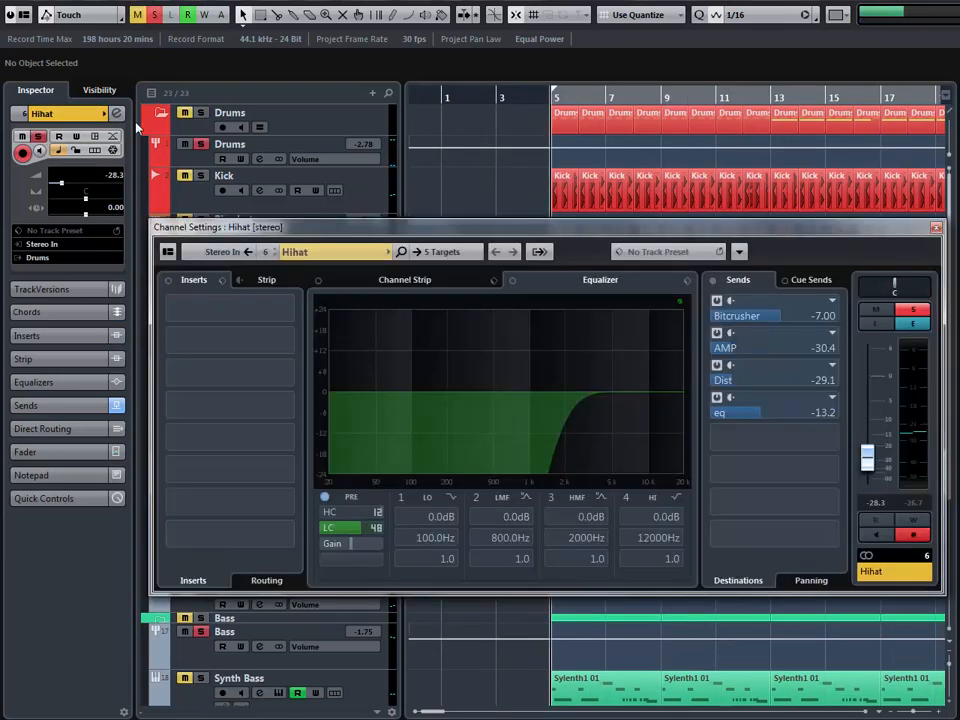
{"action": "right_click", "coordinate": [736, 423]}
{"action": "left_click", "coordinate": [765, 555]}
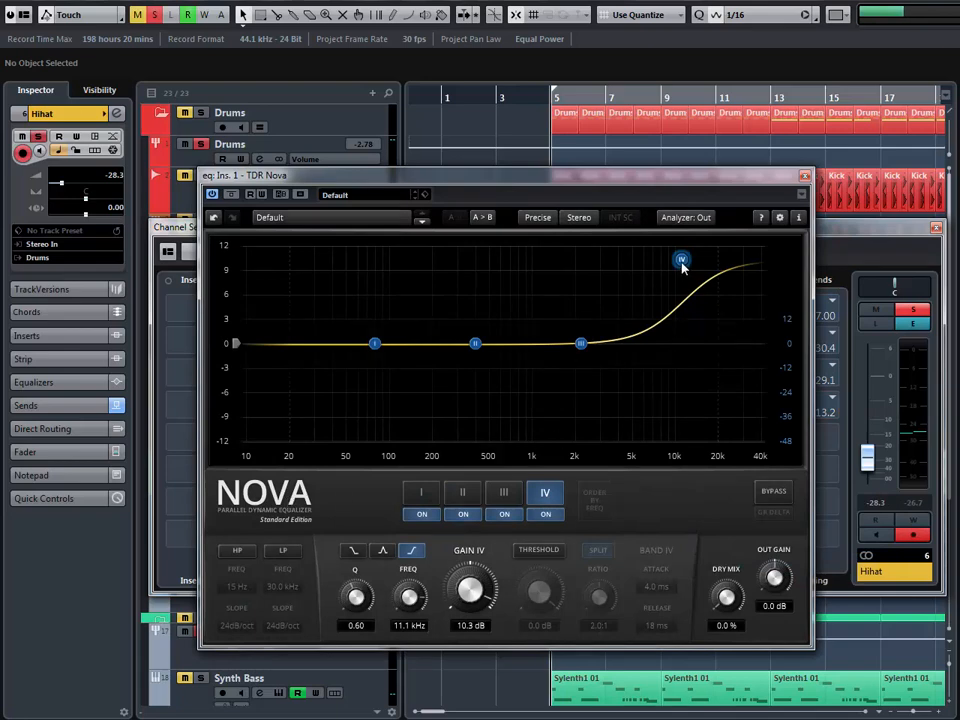
{"action": "left_click", "coordinate": [804, 176]}
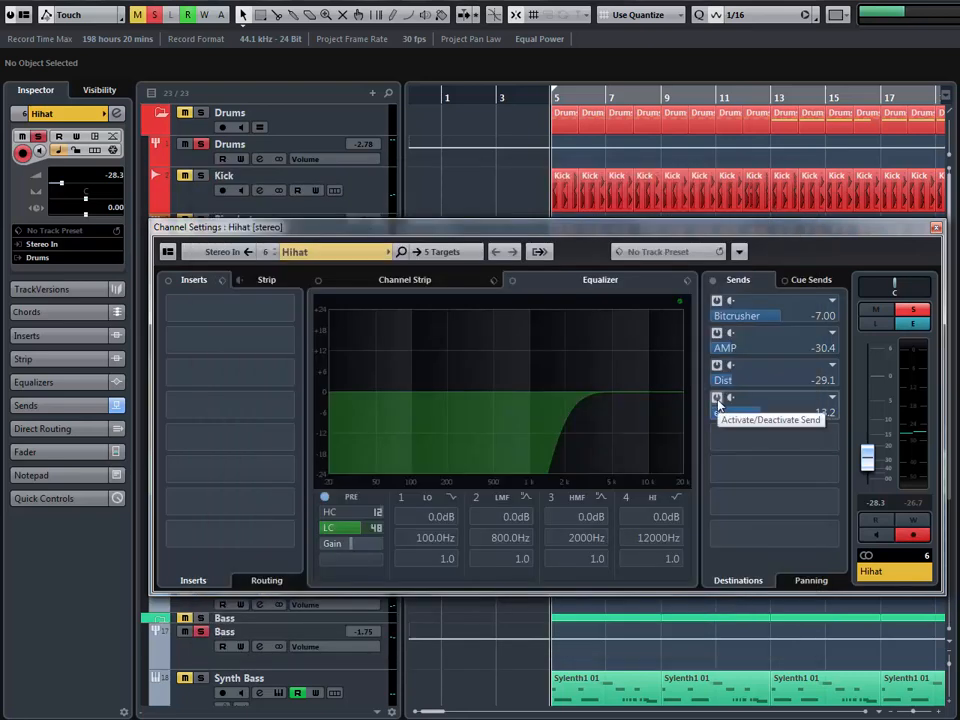
Step: Play the Hihat from bar 5 to compare it with the eq send toggled, and set that send's level to -12.7
{"action": "key", "text": "space"}
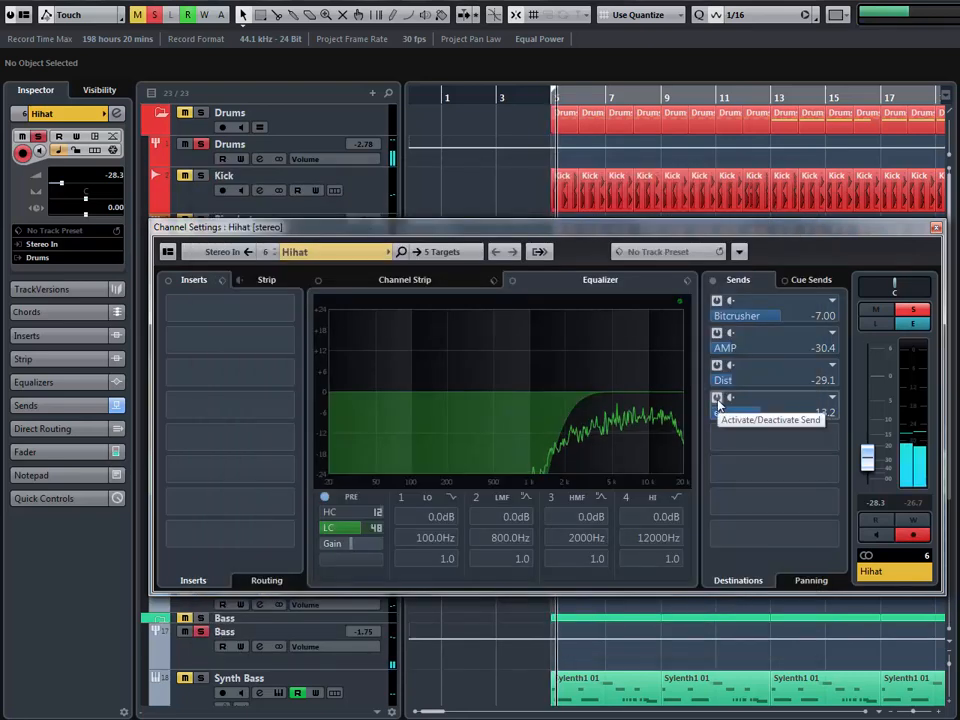
{"action": "left_click", "coordinate": [717, 399]}
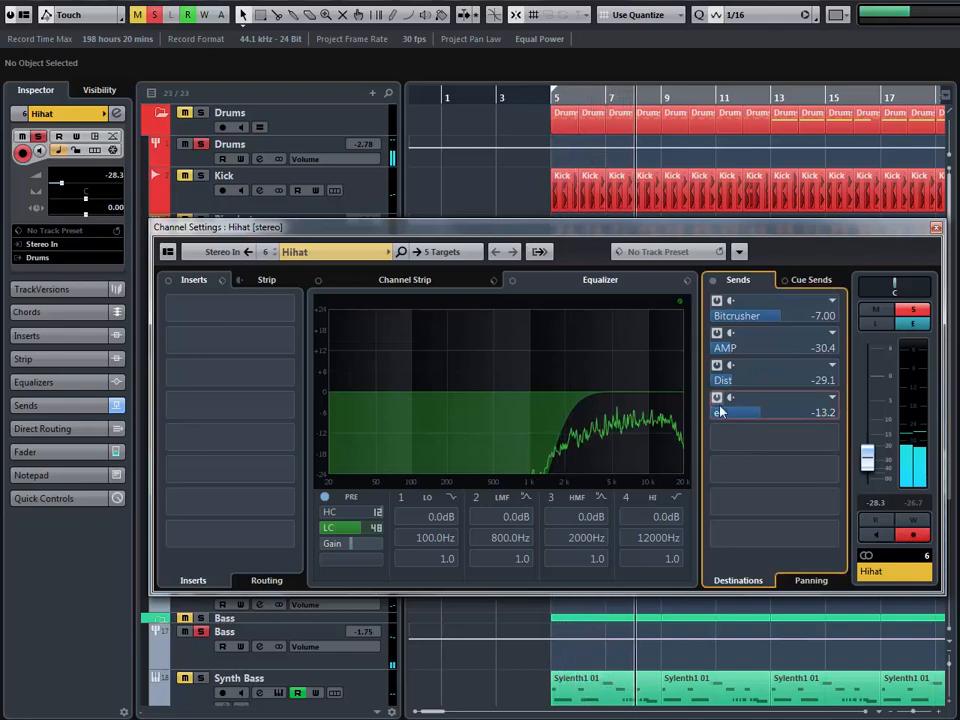
{"action": "key", "text": "space"}
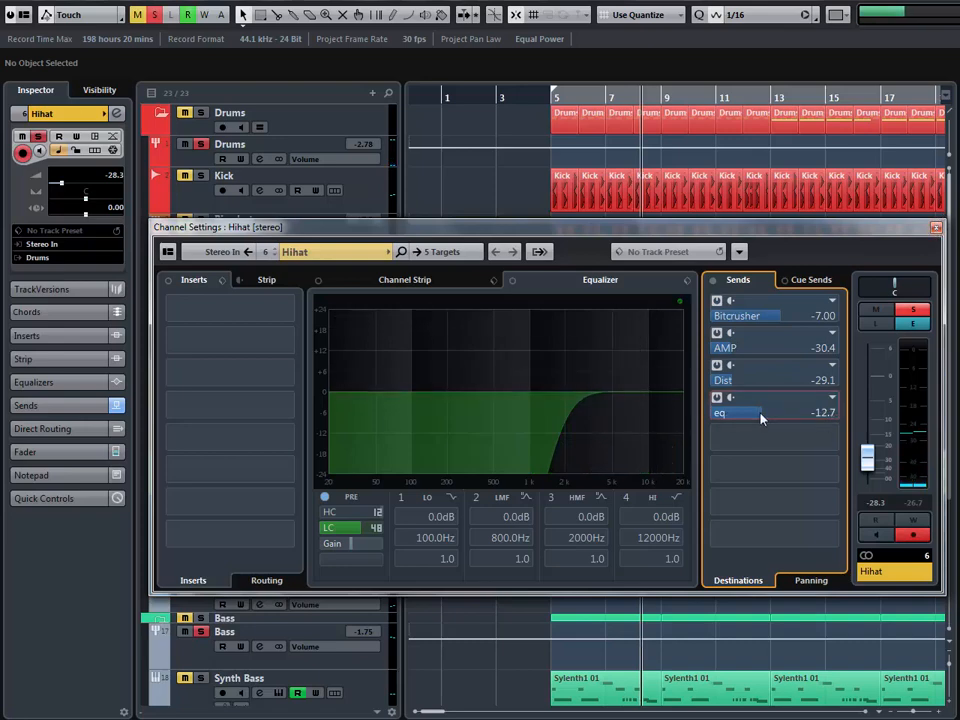
{"action": "left_click", "coordinate": [936, 228]}
{"action": "key", "text": "g"}
{"action": "key", "text": "g"}
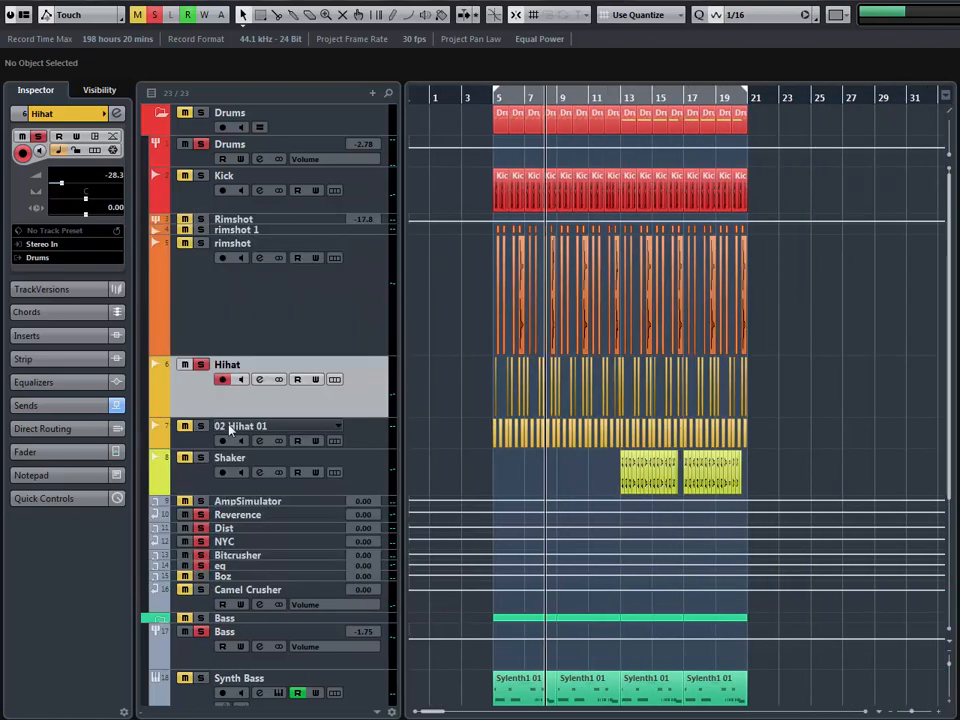
{"action": "left_click", "coordinate": [201, 427]}
{"action": "left_click", "coordinate": [201, 365]}
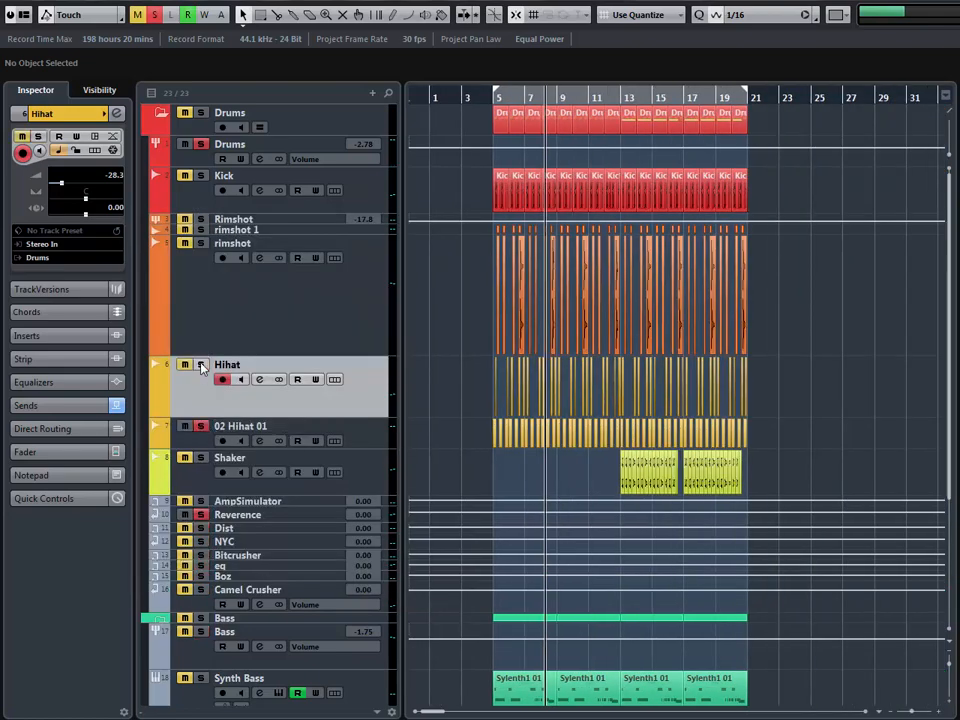
{"action": "left_click", "coordinate": [203, 176]}
Step: Play the soloed Kick and 02 Hihat 01 from bar 5, comparing the beat with 02 Hihat 01 muted and unmuted
{"action": "key", "text": "h"}
{"action": "key", "text": "h"}
{"action": "key", "text": "h"}
{"action": "key", "text": "h"}
{"action": "key", "text": "h"}
{"action": "key", "text": "h"}
{"action": "left_click", "coordinate": [526, 446]}
{"action": "key", "text": "h"}
{"action": "left_click", "coordinate": [526, 446]}
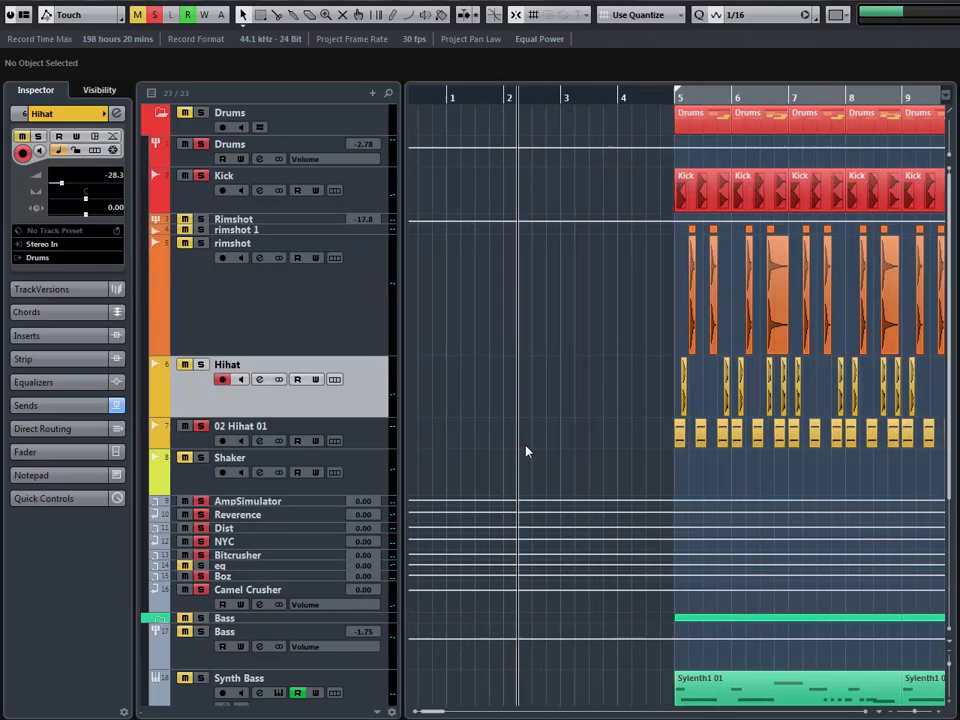
{"action": "key", "text": "KP_1"}
{"action": "key", "text": "h"}
{"action": "key", "text": "h"}
{"action": "key", "text": "g"}
{"action": "key", "text": "g"}
{"action": "key", "text": "h"}
{"action": "key", "text": "h"}
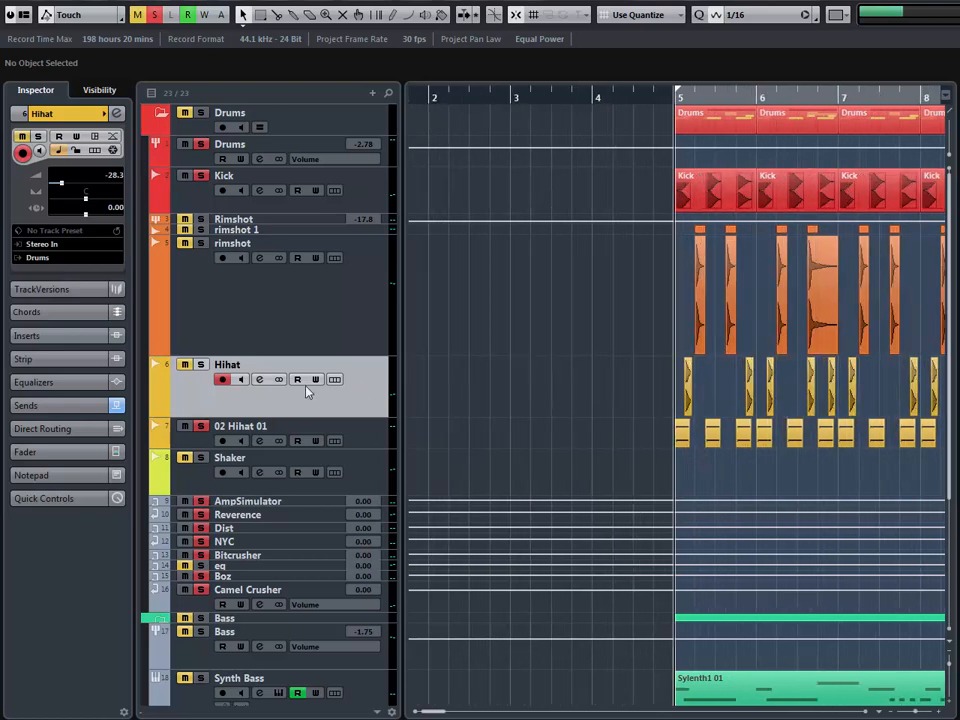
{"action": "key", "text": "space"}
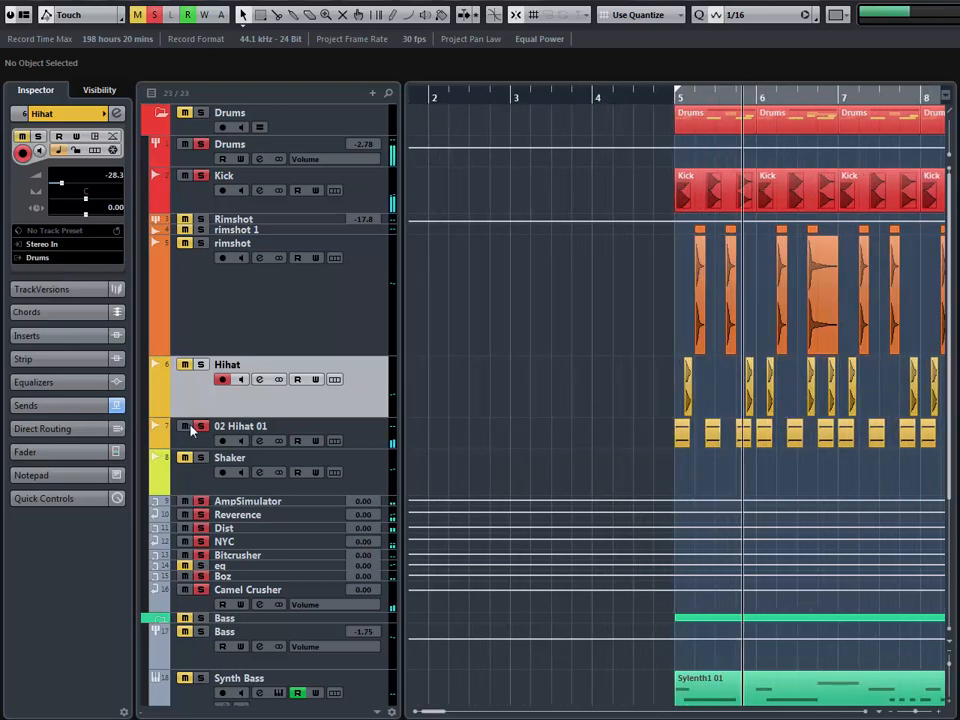
{"action": "left_click", "coordinate": [184, 427]}
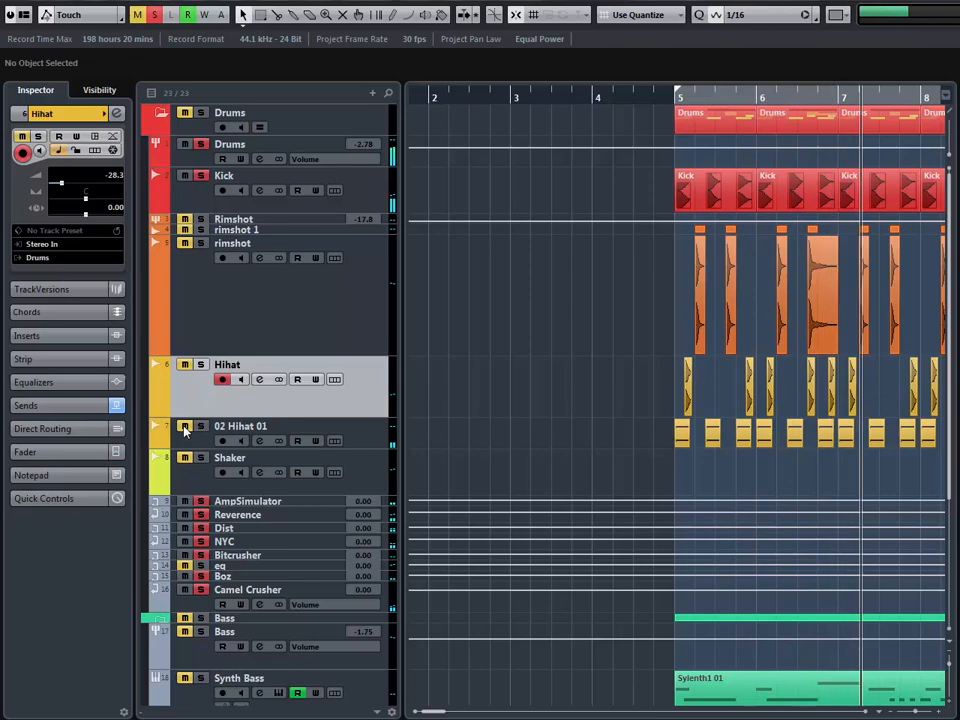
{"action": "left_click", "coordinate": [184, 428]}
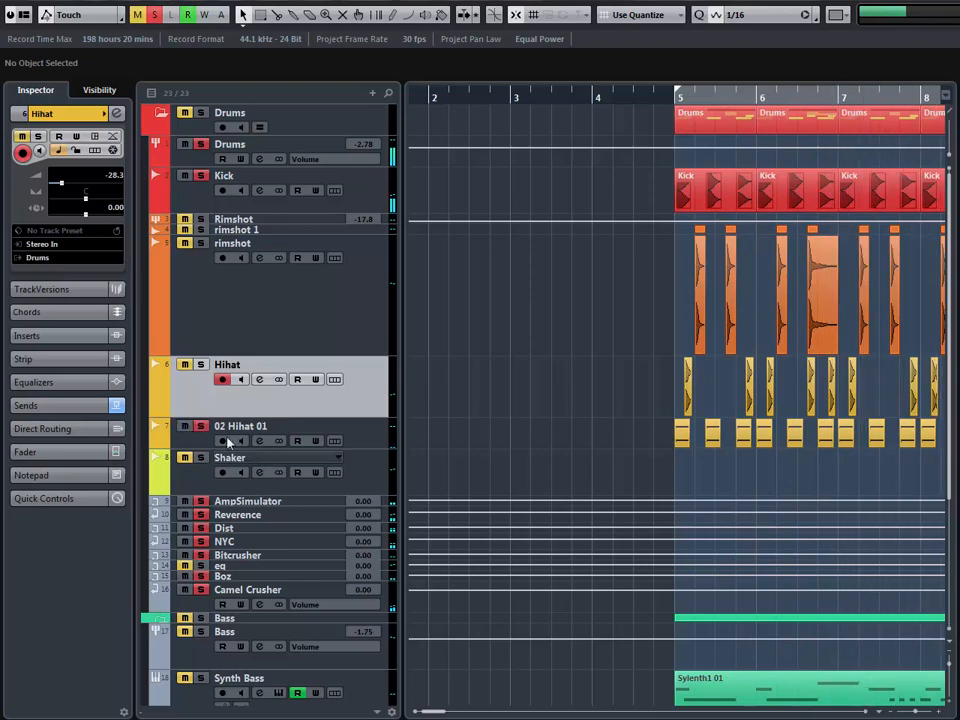
Step: Select the 02 Hihat 01 track and play from bar 5, comparing the Kick alone with 02 Hihat 01 soloed alongside it
{"action": "key", "text": "g"}
{"action": "key", "text": "g"}
{"action": "key", "text": "g"}
{"action": "key", "text": "g"}
{"action": "key", "text": "g"}
{"action": "key", "text": "g"}
{"action": "key", "text": "g"}
{"action": "key", "text": "g"}
{"action": "key", "text": "g"}
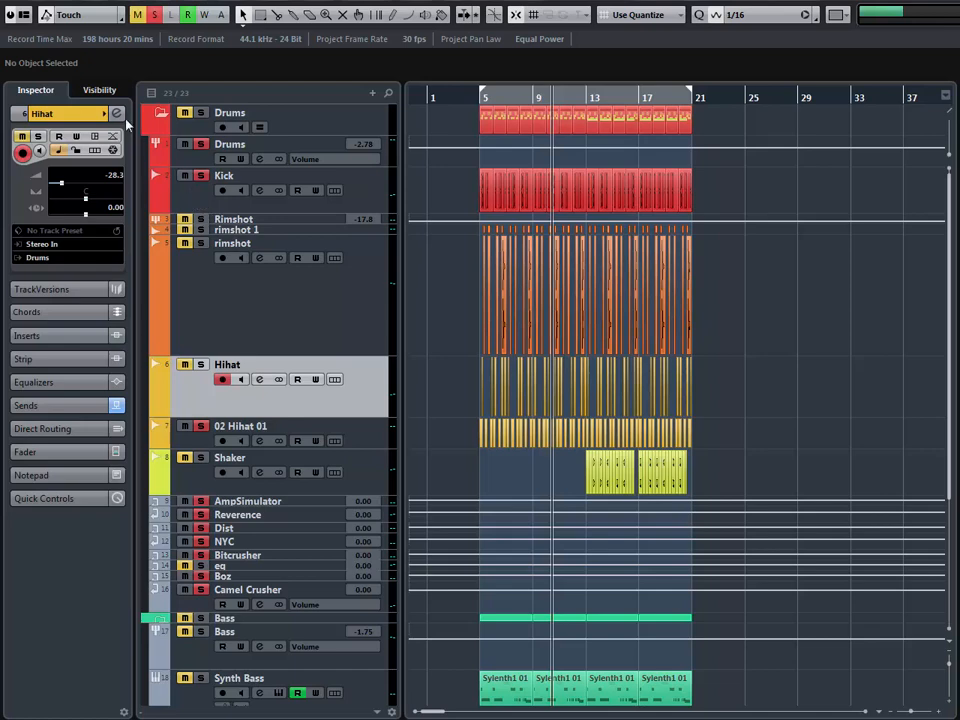
{"action": "left_click", "coordinate": [231, 437]}
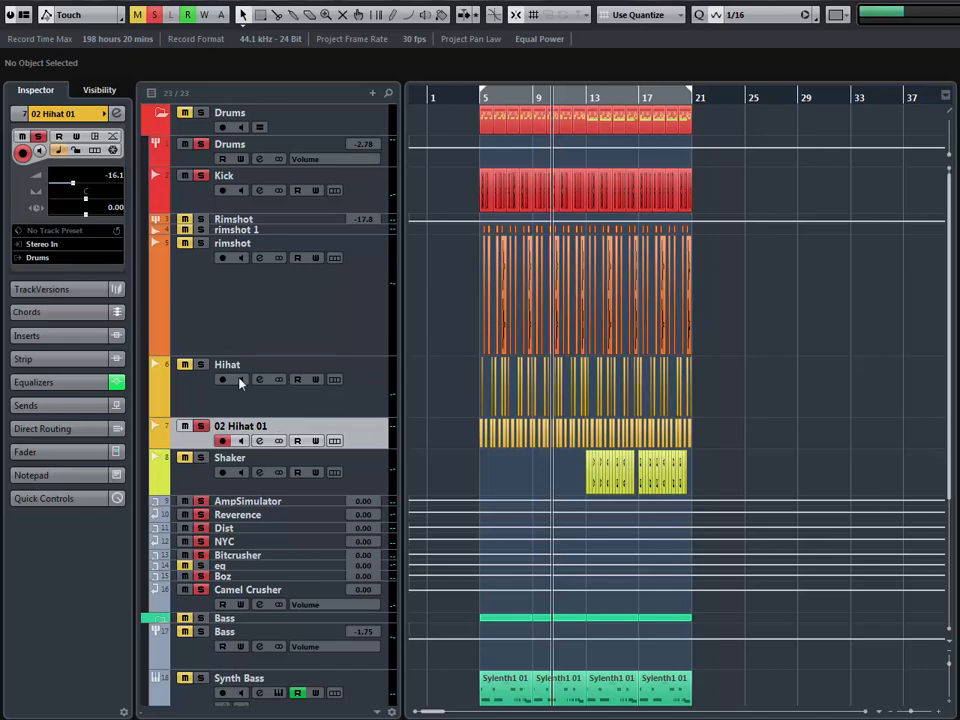
{"action": "key", "text": "g"}
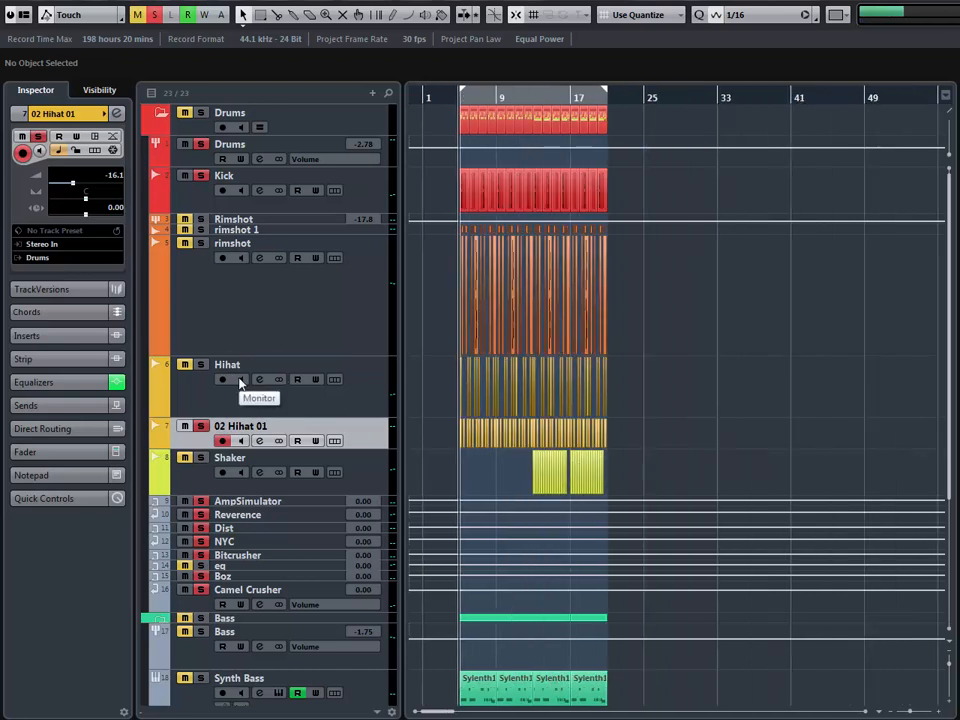
{"action": "left_click", "coordinate": [200, 427]}
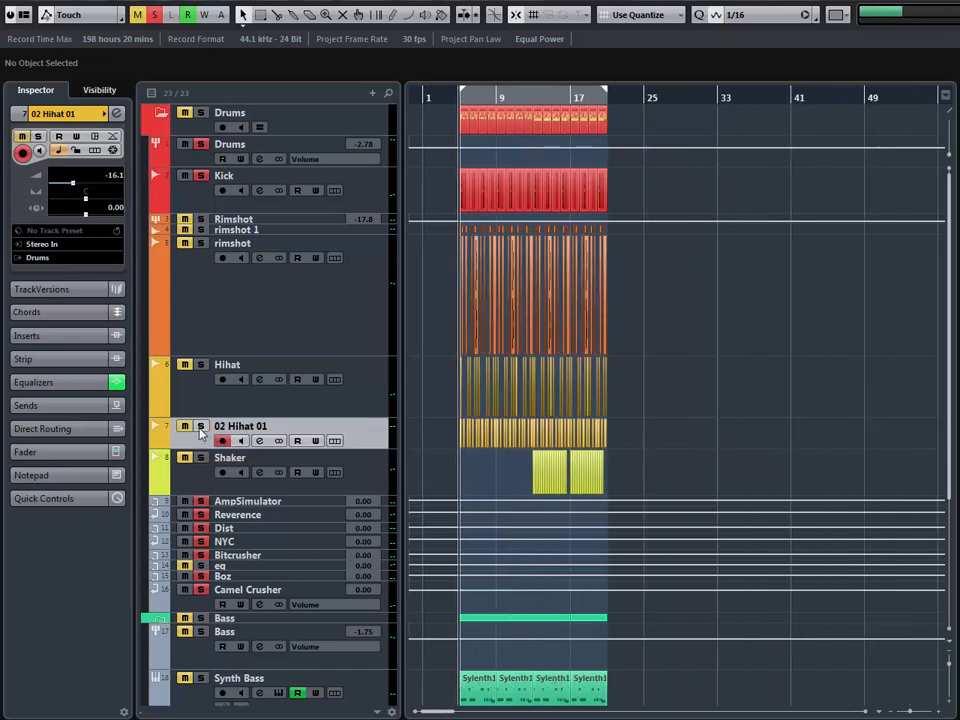
{"action": "key", "text": "space"}
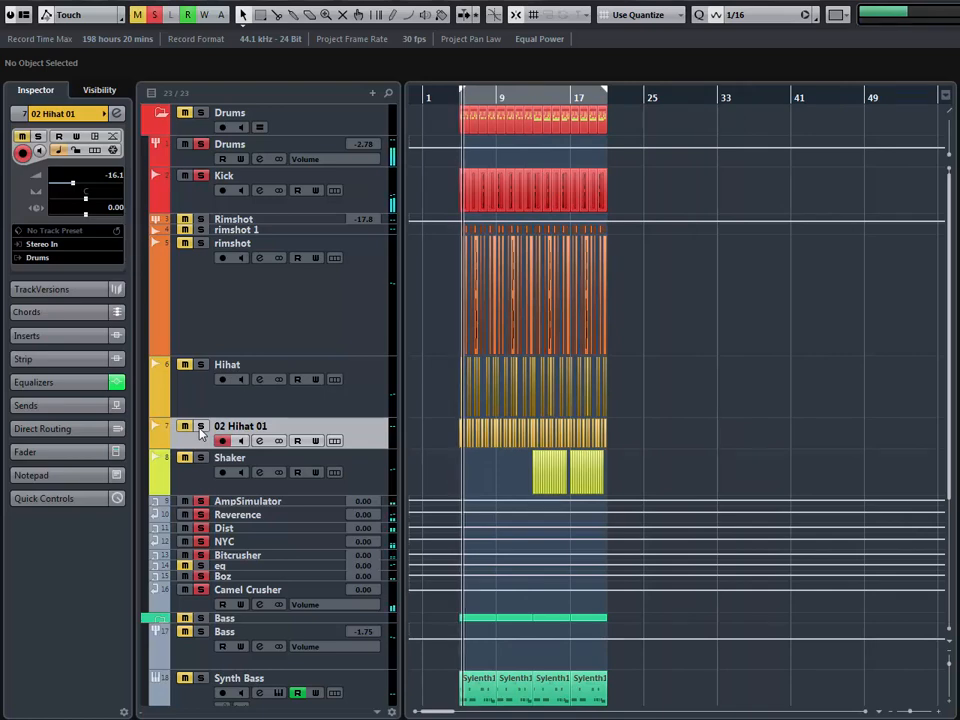
{"action": "left_click", "coordinate": [200, 427]}
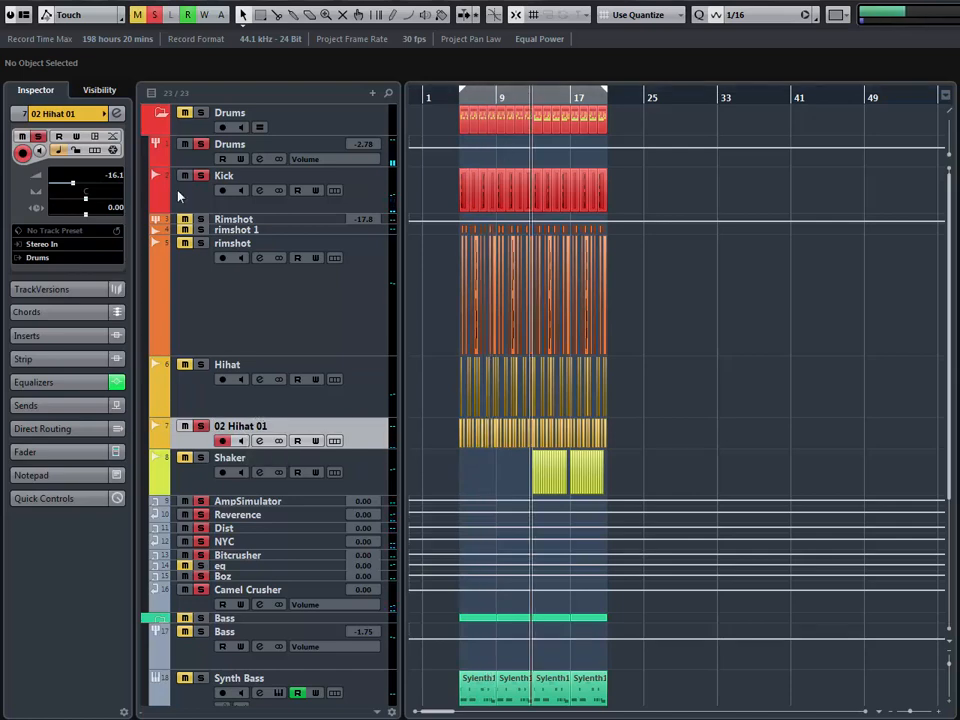
{"action": "left_click", "coordinate": [228, 464]}
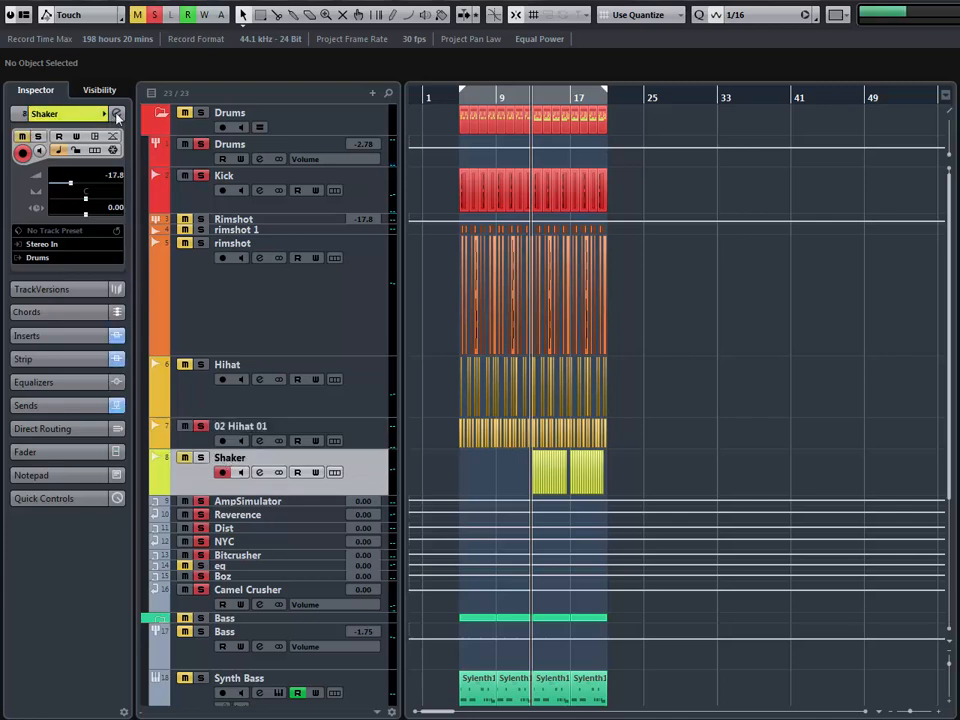
{"action": "left_click", "coordinate": [117, 114]}
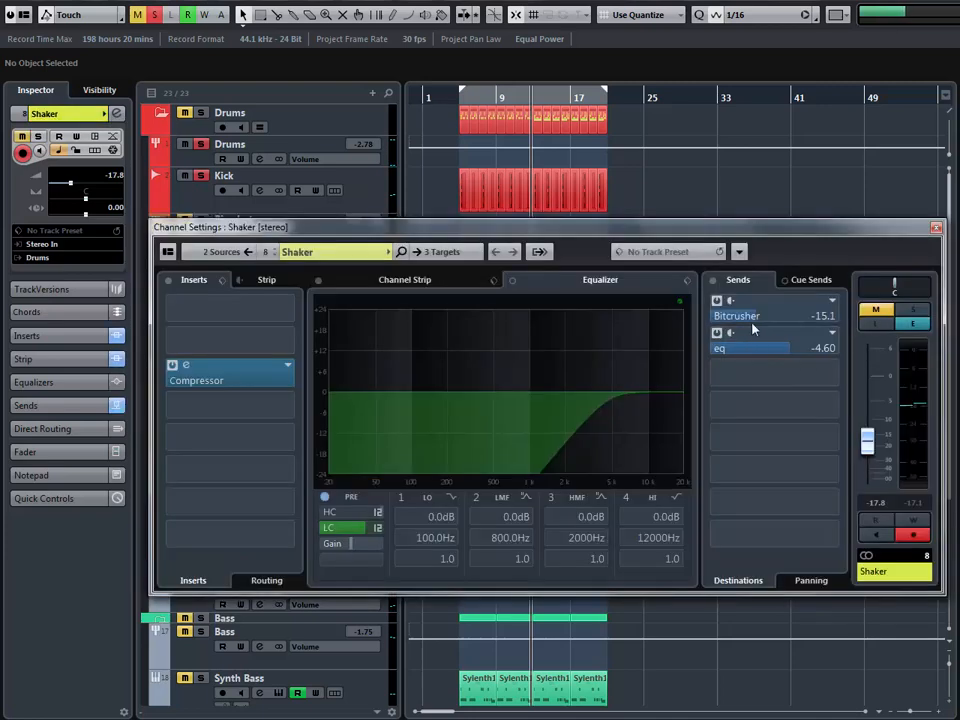
{"action": "left_click", "coordinate": [192, 369]}
{"action": "double_click", "coordinate": [192, 369]}
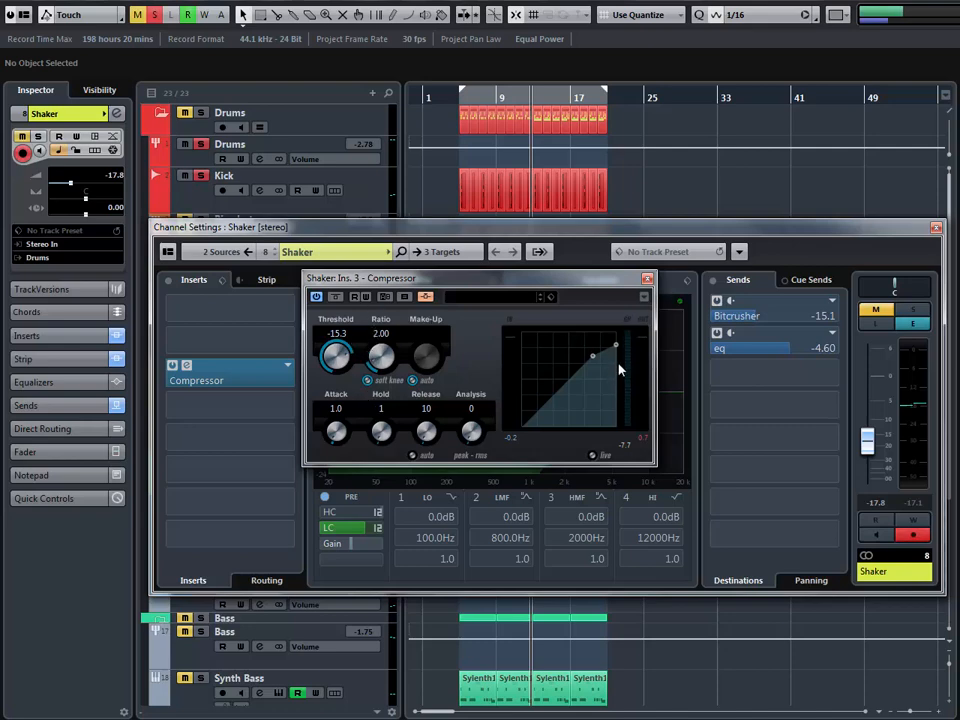
Step: Play the section to watch the Shaker's compression, solo the Shaker, and close its compressor and channel settings
{"action": "key", "text": "space"}
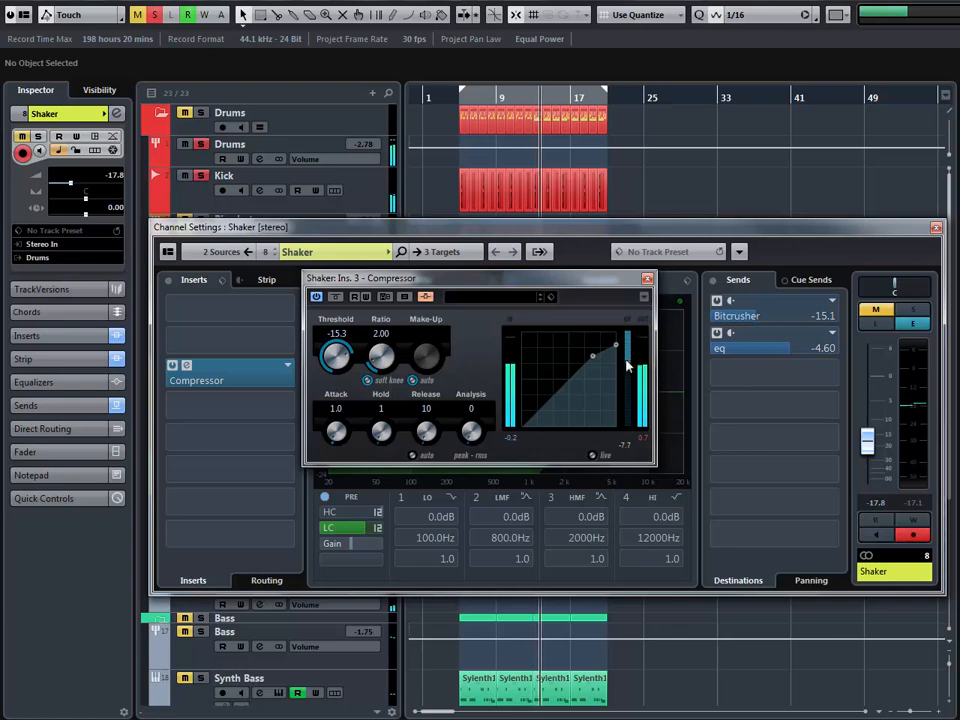
{"action": "left_click", "coordinate": [912, 310]}
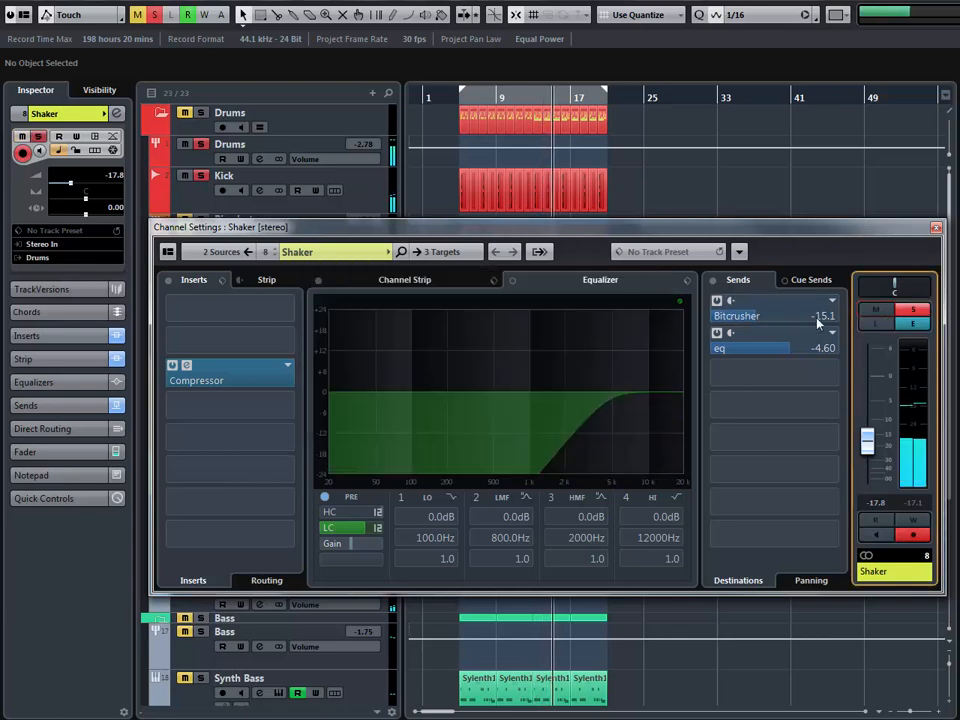
{"action": "left_click", "coordinate": [936, 228]}
{"action": "left_click", "coordinate": [647, 280]}
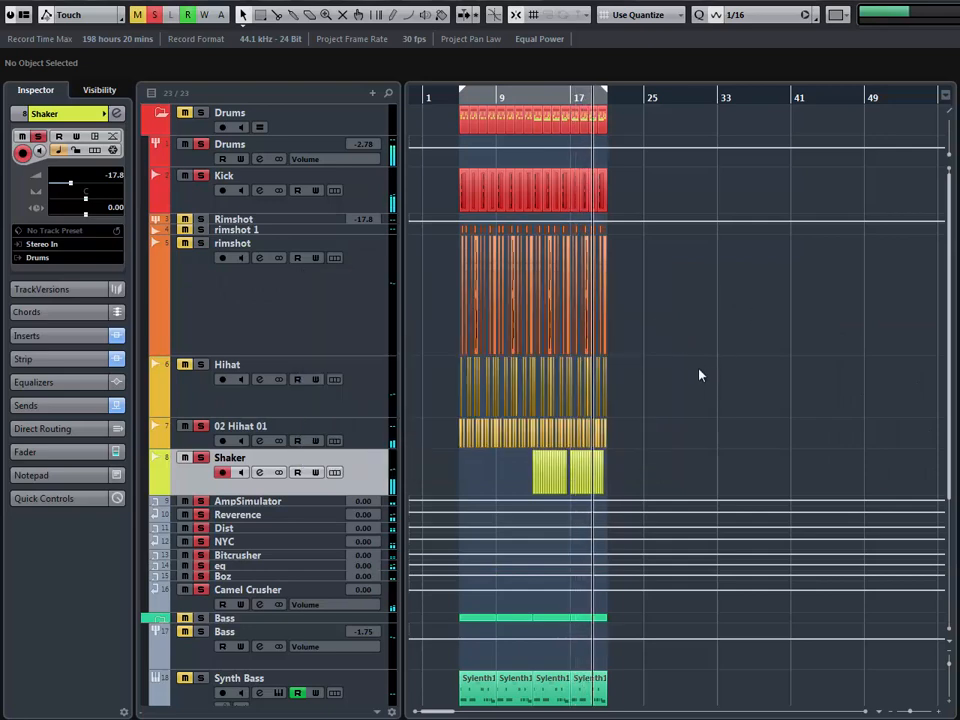
Step: Select the Reverence effect track and examine its REVerence and Tube Amp inserts, closing both plug-ins
{"action": "left_click", "coordinate": [284, 517]}
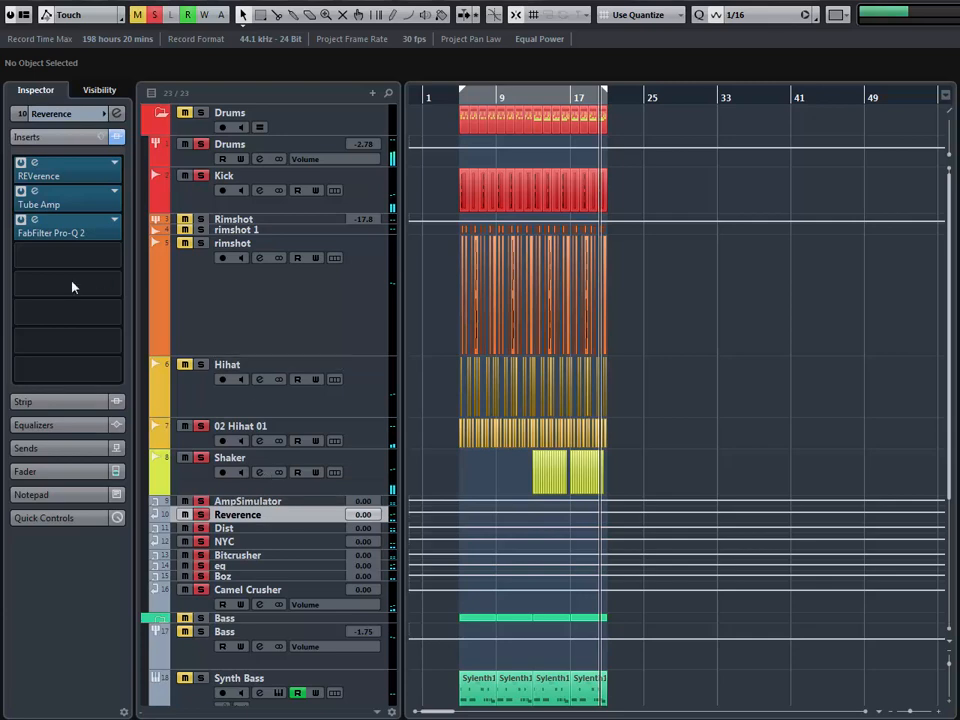
{"action": "left_click", "coordinate": [48, 164]}
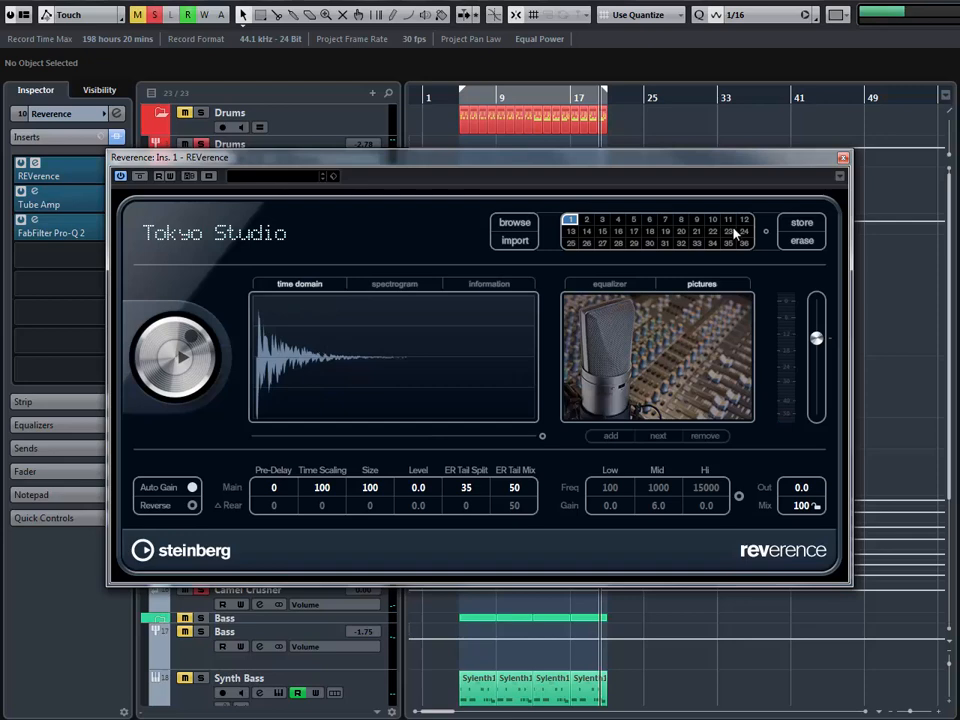
{"action": "left_click", "coordinate": [40, 197]}
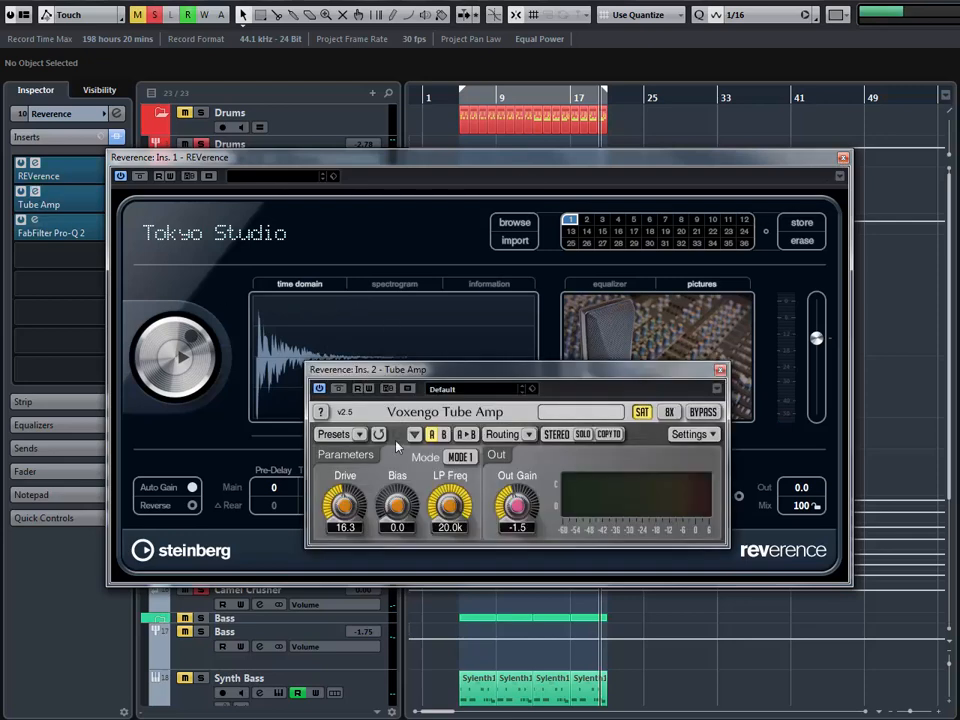
{"action": "left_click", "coordinate": [719, 372]}
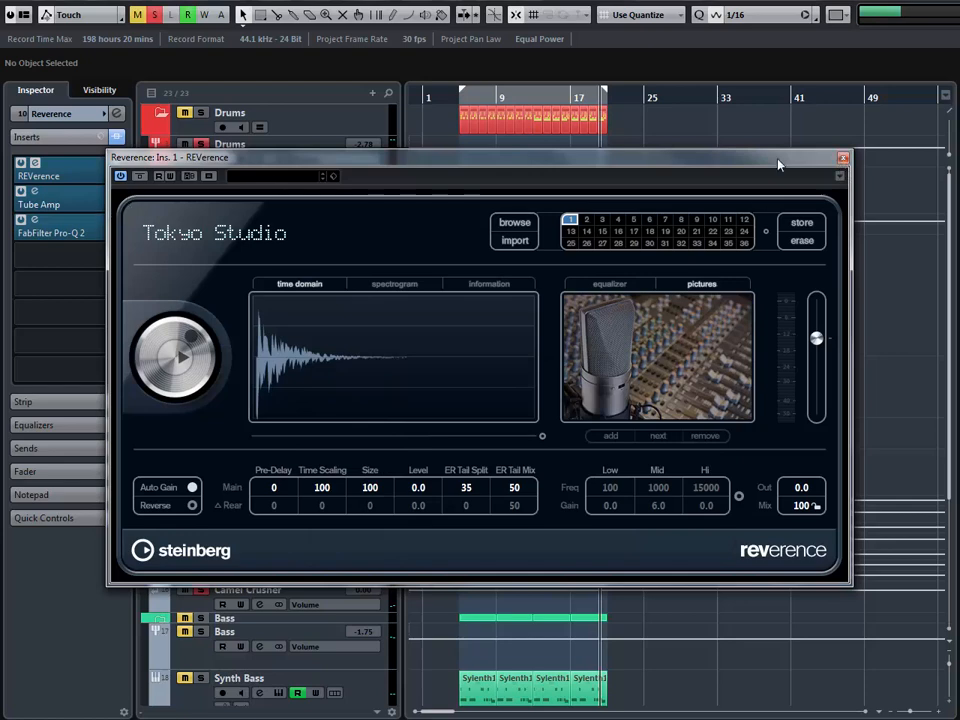
{"action": "left_click", "coordinate": [843, 157]}
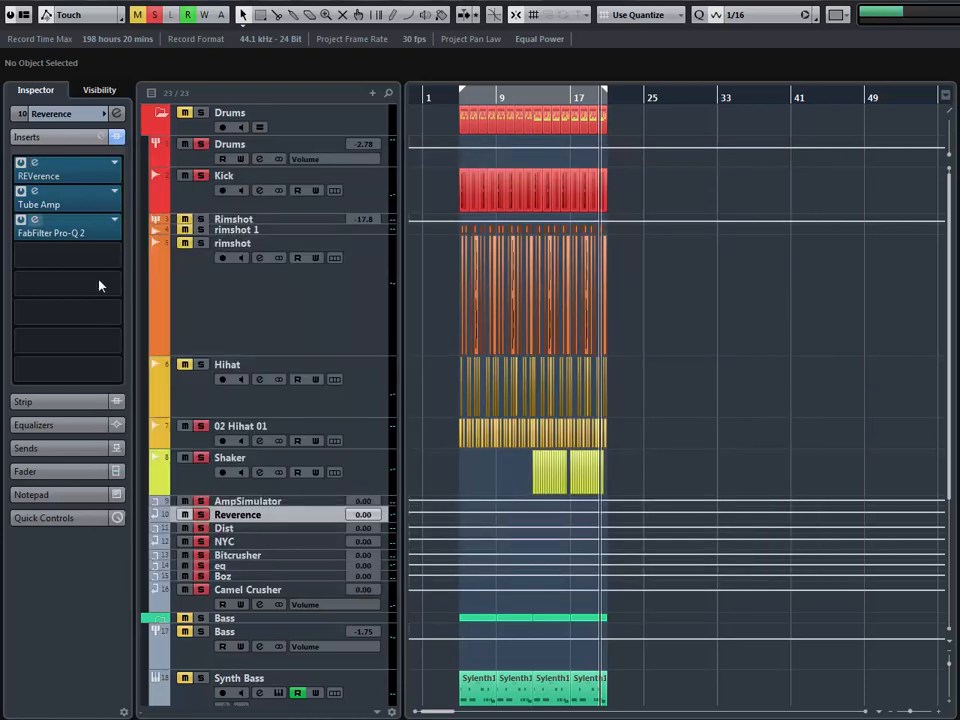
Step: Examine the FabFilter Pro-Q 2 curve and its high-shelf band on the Reverence track, and close the plug-in
{"action": "left_click", "coordinate": [35, 219]}
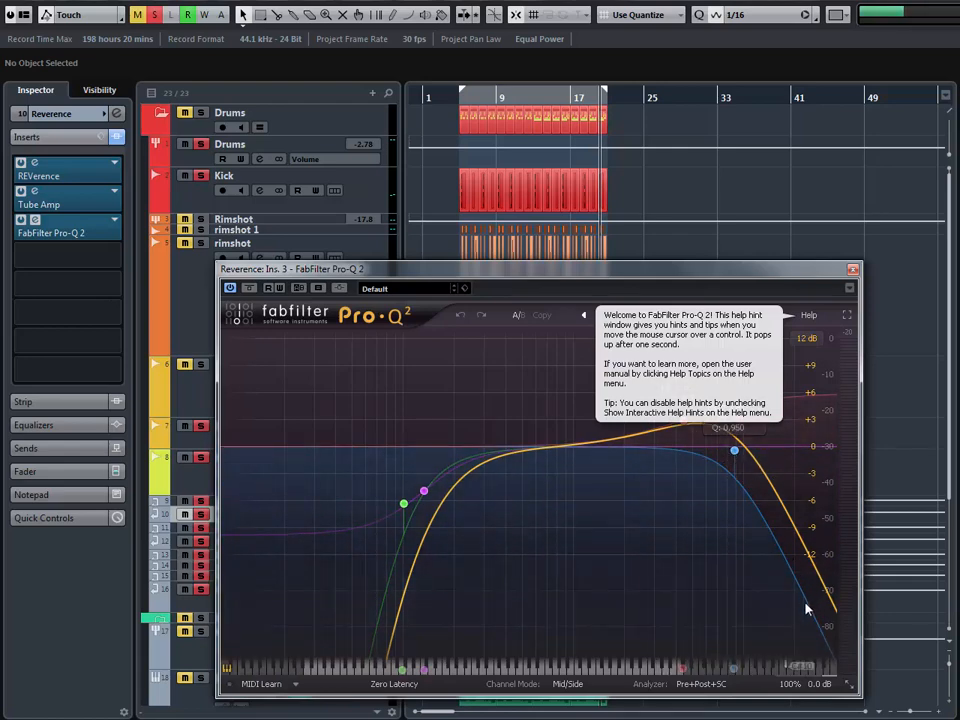
{"action": "left_click", "coordinate": [695, 378]}
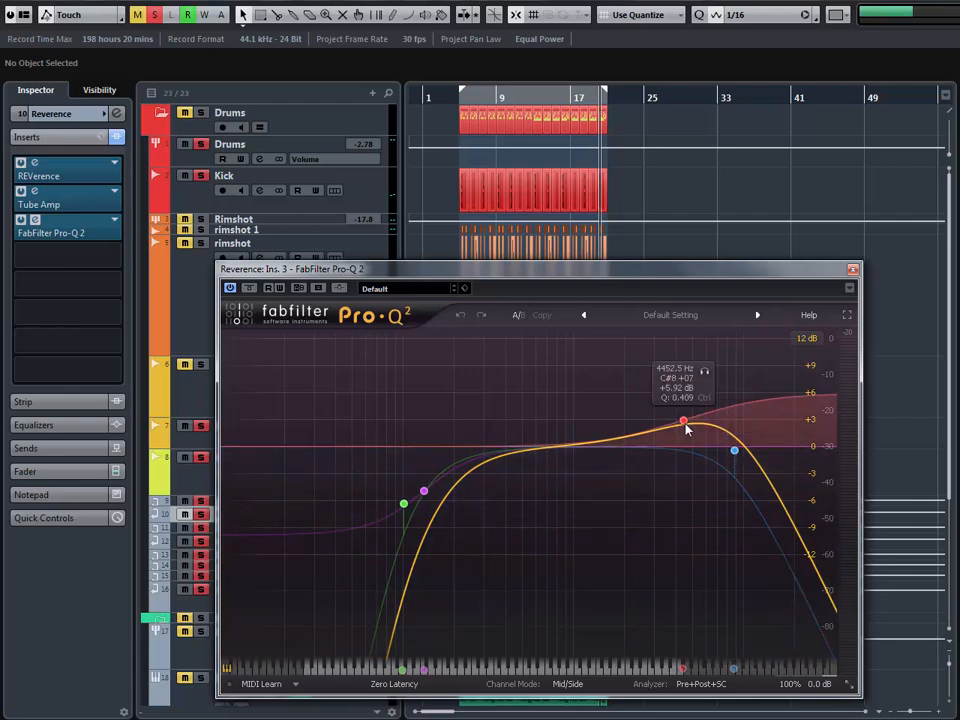
{"action": "scroll", "coordinate": [685, 422], "scroll_direction": "up", "scroll_amount": 5}
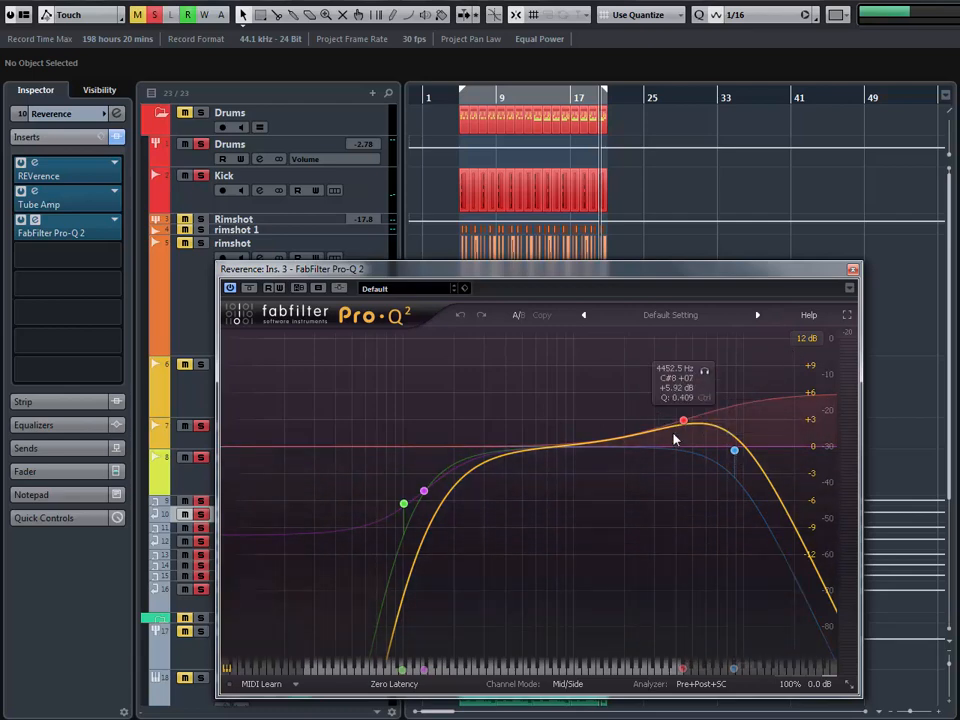
{"action": "left_click", "coordinate": [853, 270]}
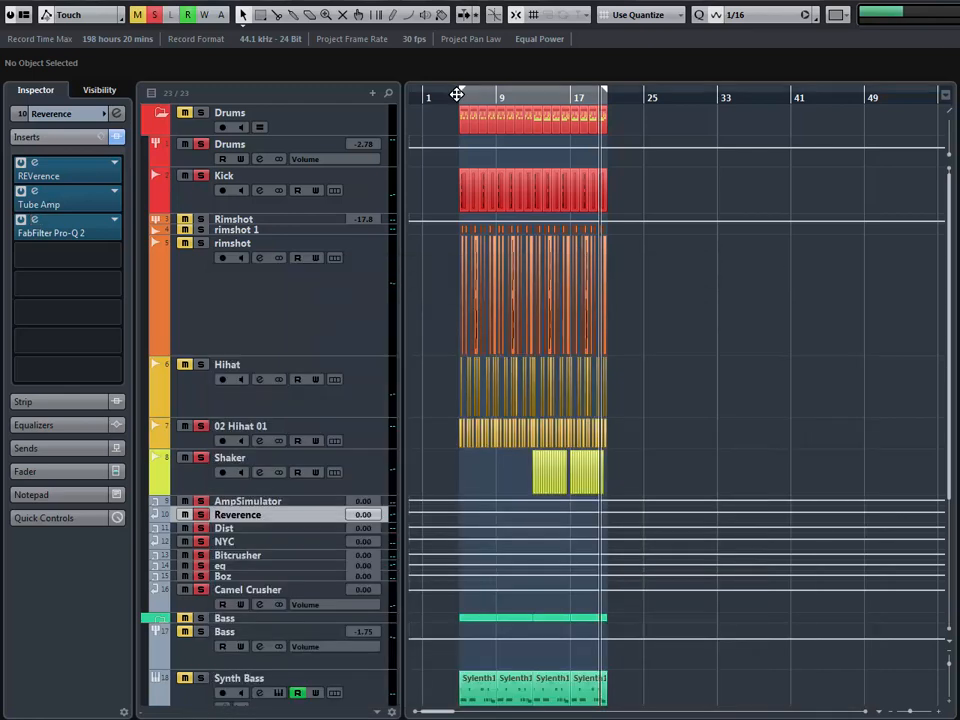
Step: Bring up the Drums group's channel settings and play from about bar 5, comparing the Reverence send bypassed and active
{"action": "left_click", "coordinate": [456, 95]}
{"action": "left_click", "coordinate": [222, 160]}
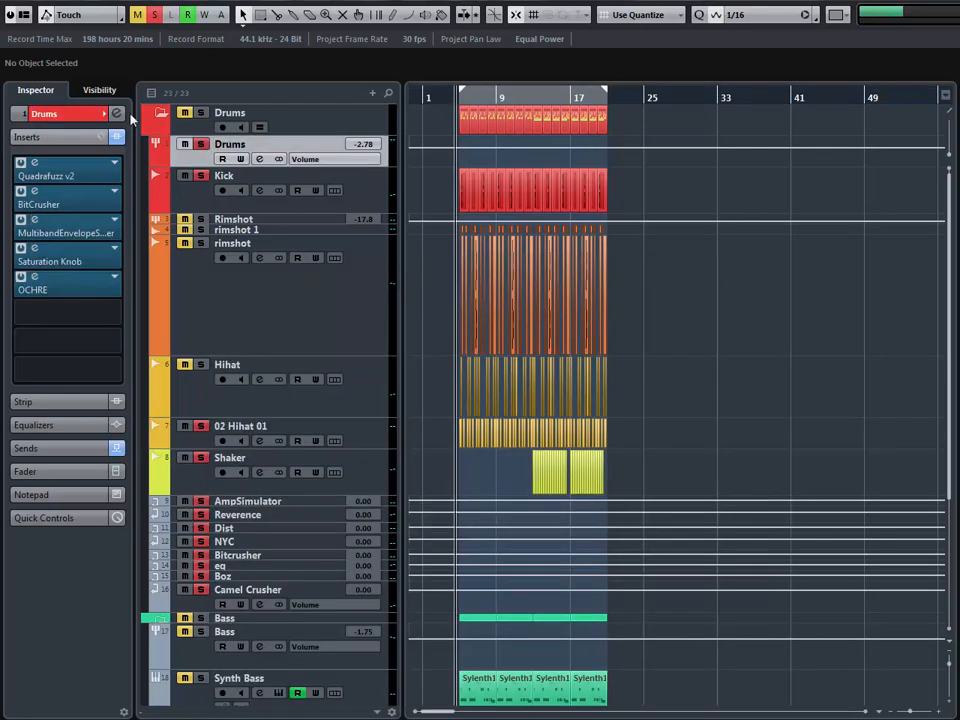
{"action": "left_click", "coordinate": [117, 113]}
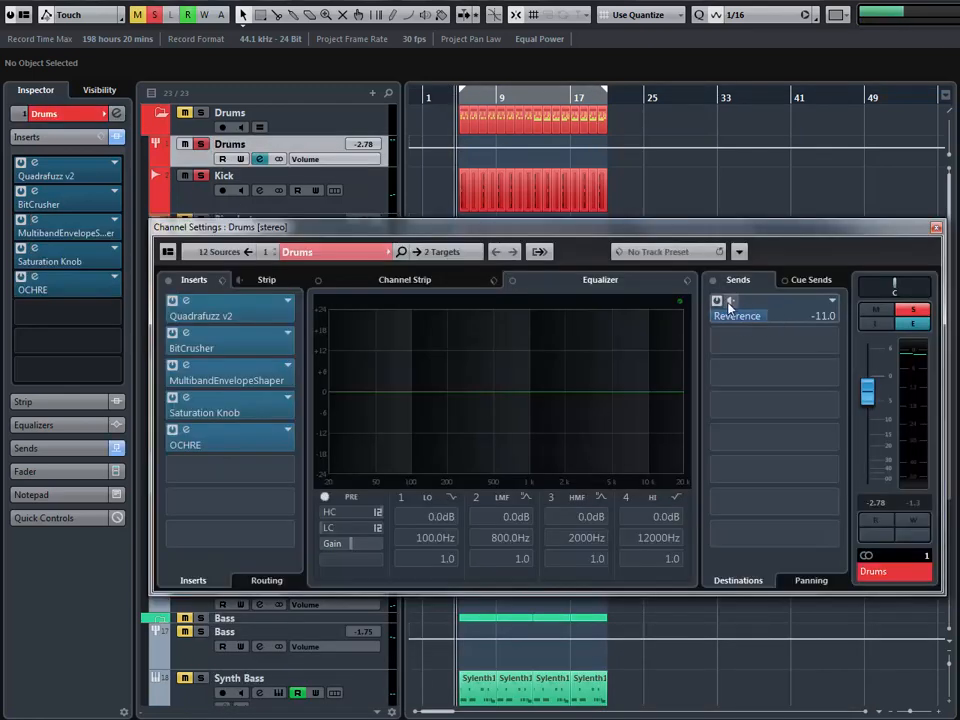
{"action": "key", "text": "space"}
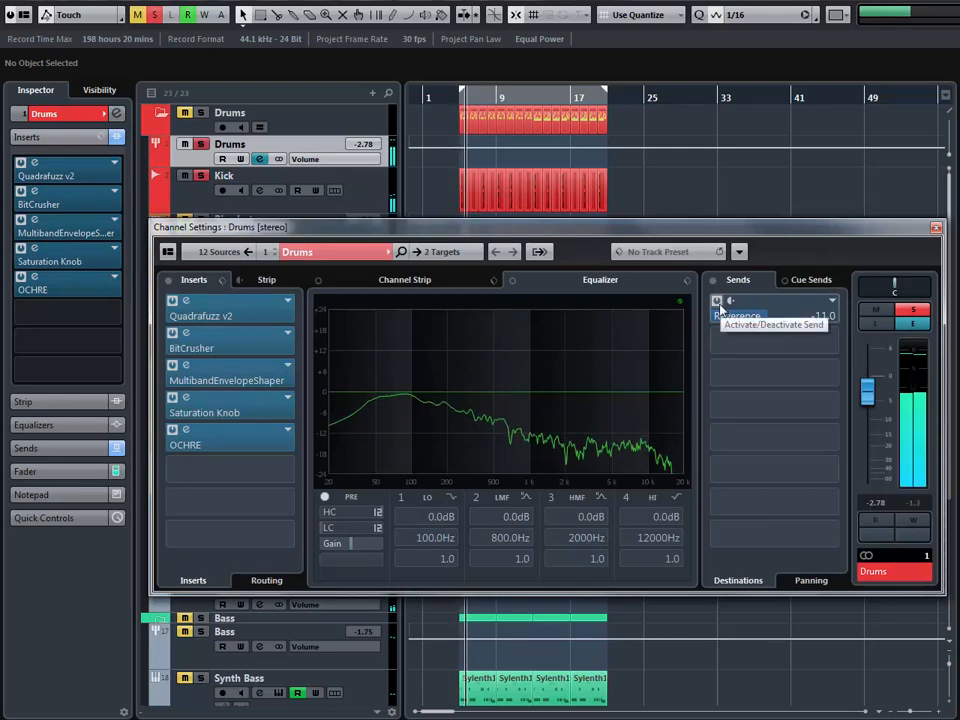
{"action": "left_click", "coordinate": [716, 301]}
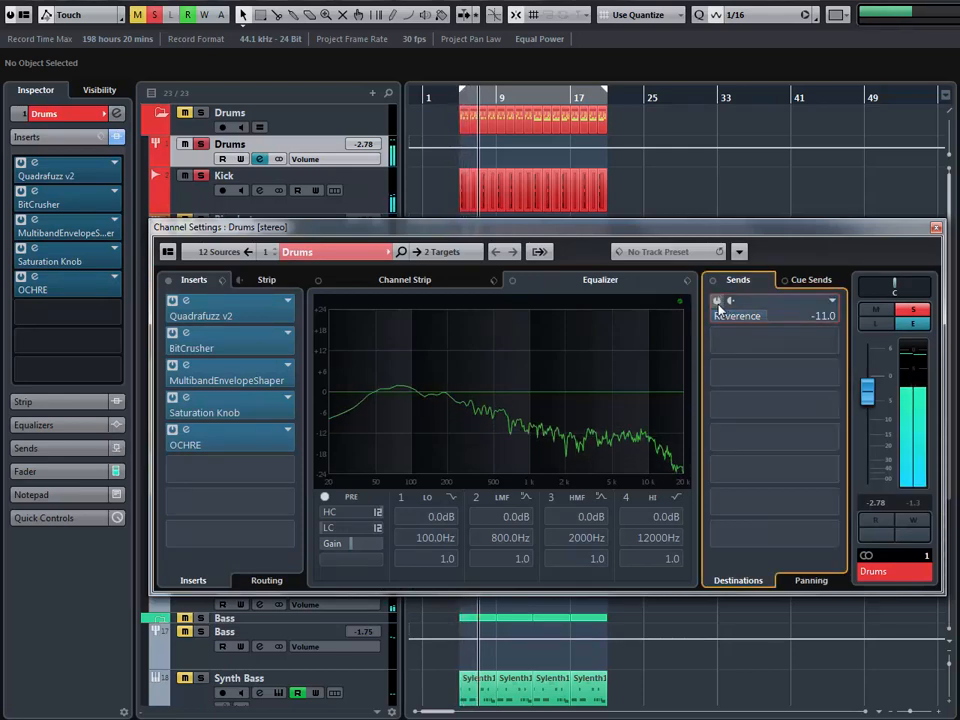
{"action": "left_click", "coordinate": [718, 303]}
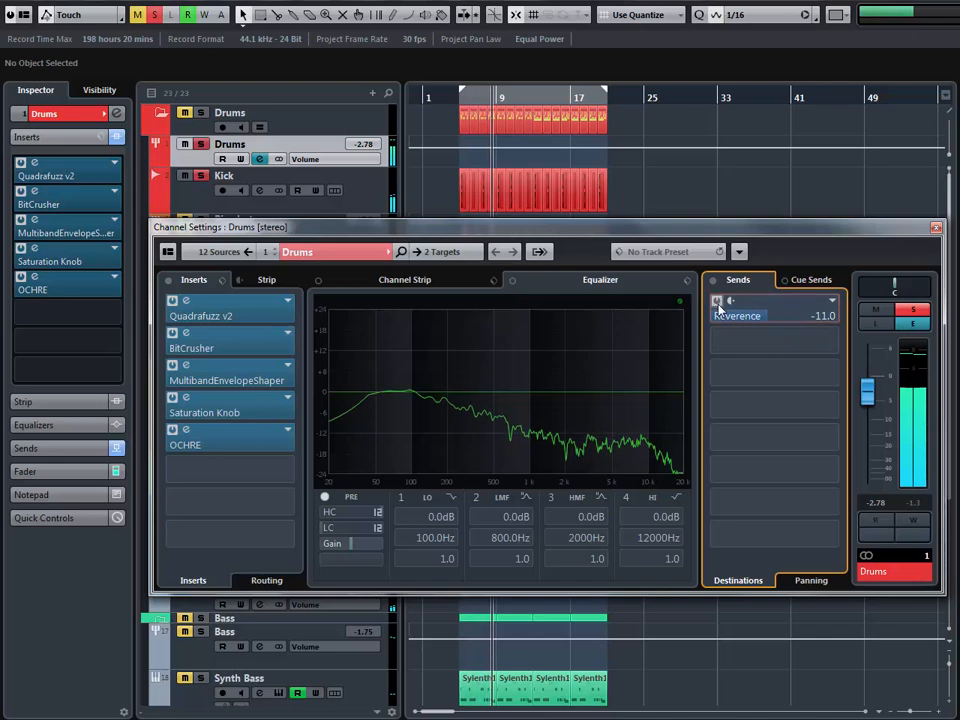
Step: Close the Drums channel settings, solo all the drum tracks, and shrink the track heights to fit the whole project
{"action": "left_click", "coordinate": [936, 228]}
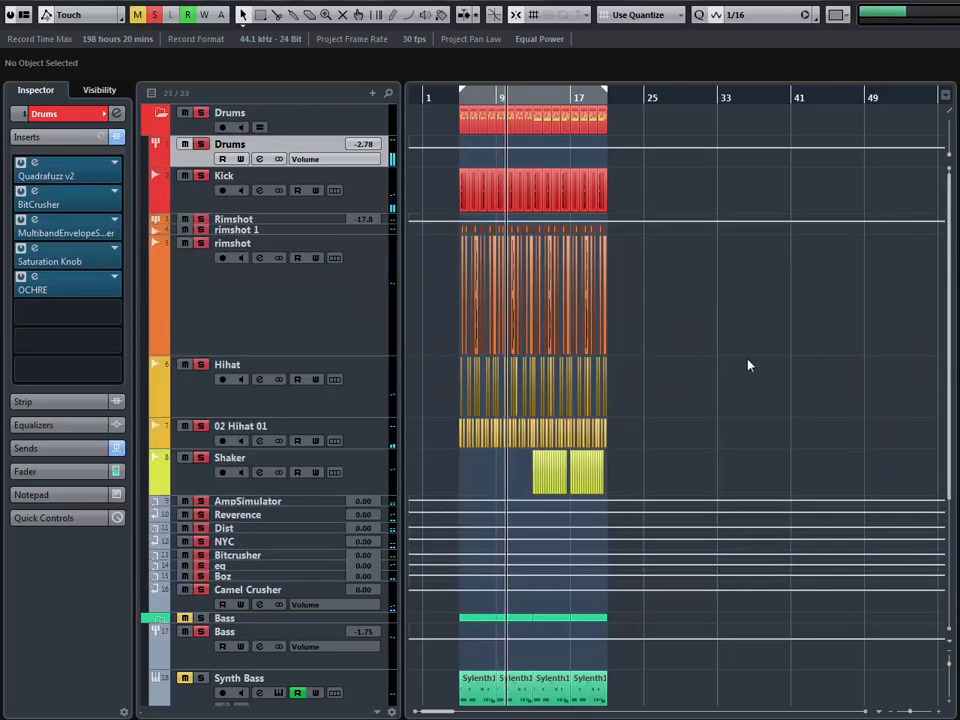
{"action": "key", "text": "space"}
{"action": "key", "text": "shift+g"}
{"action": "key", "text": "shift+g"}
{"action": "key", "text": "shift+g"}
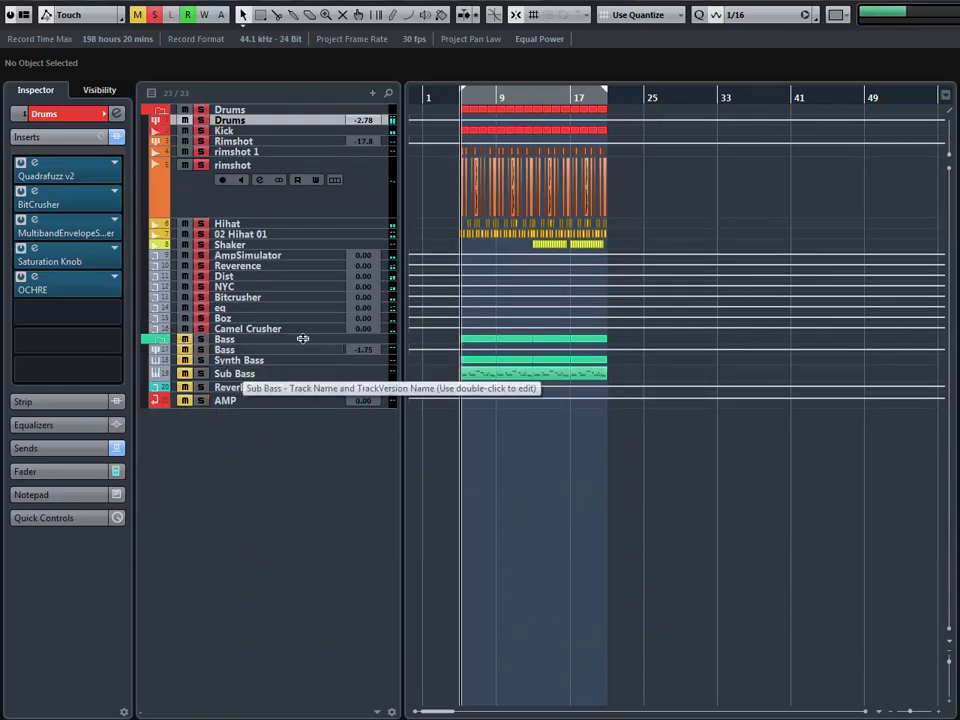
Step: Clear the solo on the drum tracks, mute all their clips with the Mute tool, and leave the Drums folder itself unmuted
{"action": "key", "text": "g"}
{"action": "key", "text": "g"}
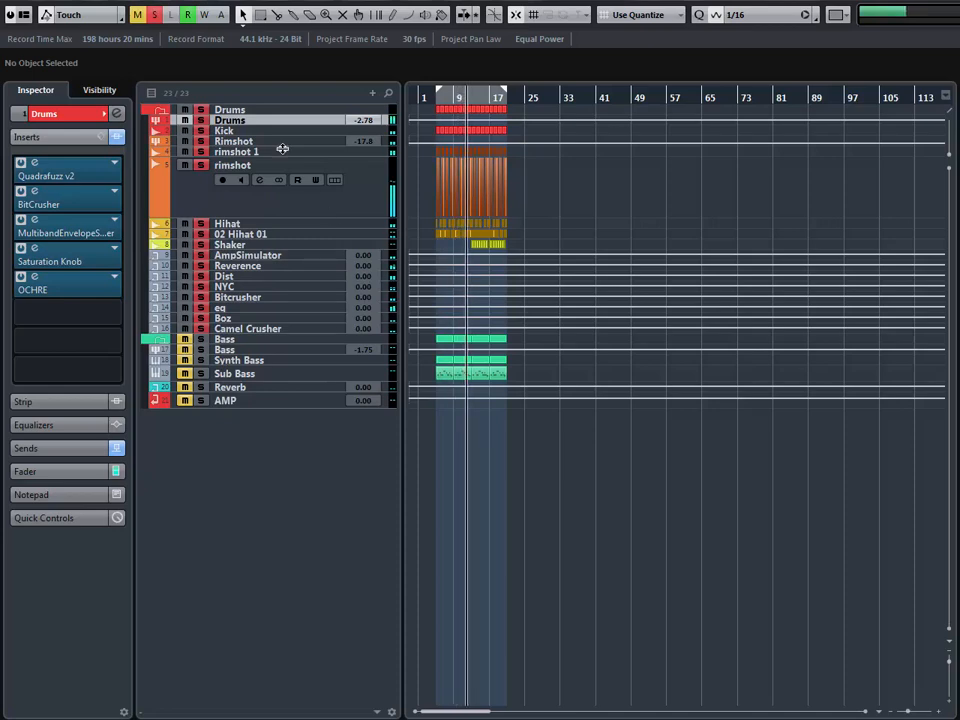
{"action": "left_click", "coordinate": [196, 110]}
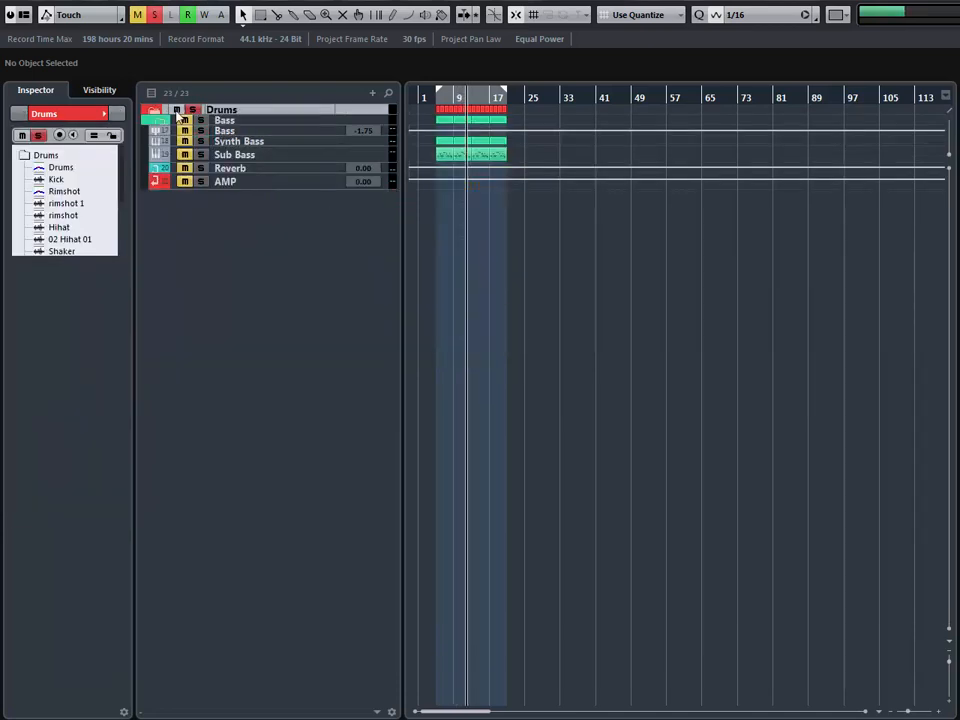
{"action": "left_click", "coordinate": [157, 112]}
{"action": "right_click", "coordinate": [559, 223]}
{"action": "left_click", "coordinate": [561, 225]}
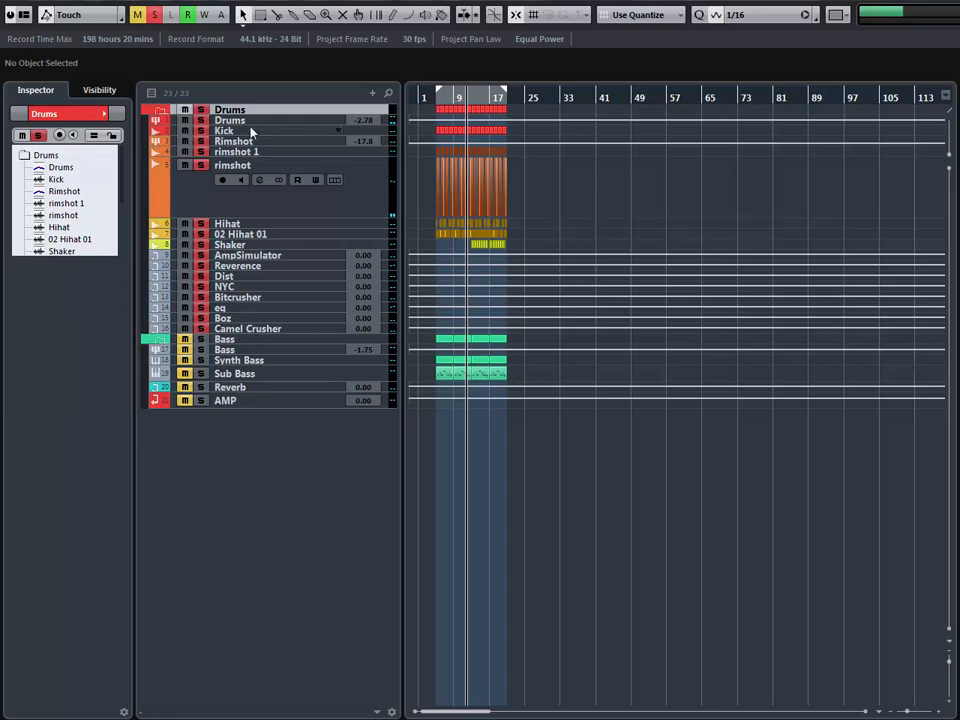
{"action": "left_click", "coordinate": [188, 110]}
{"action": "right_click", "coordinate": [612, 221]}
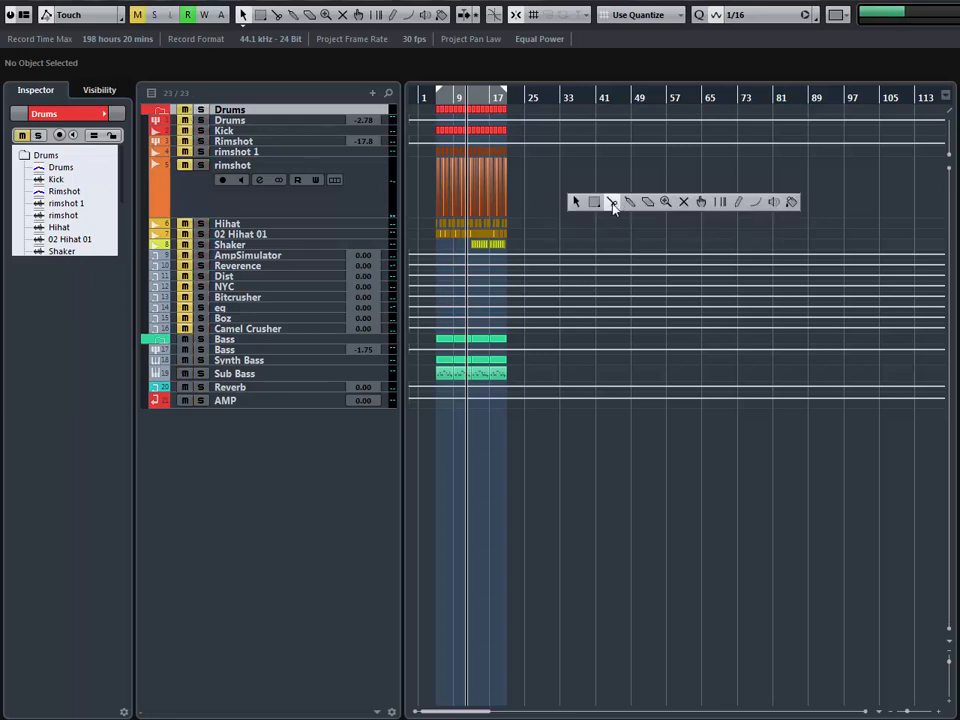
{"action": "left_click", "coordinate": [683, 200]}
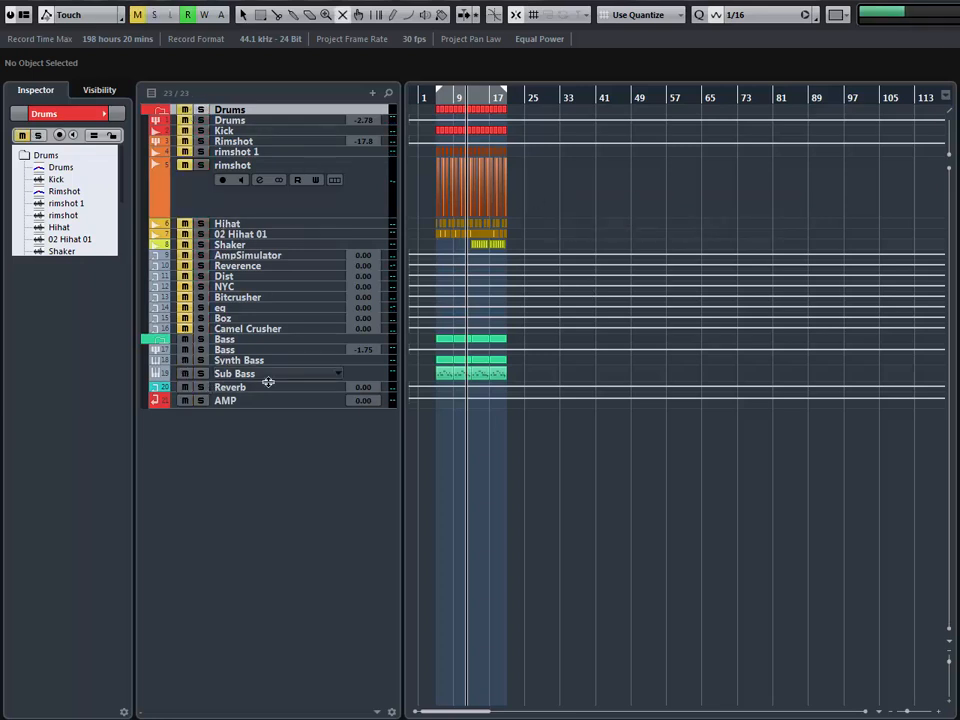
{"action": "left_click_drag", "start_coordinate": [527, 246], "coordinate": [418, 127]}
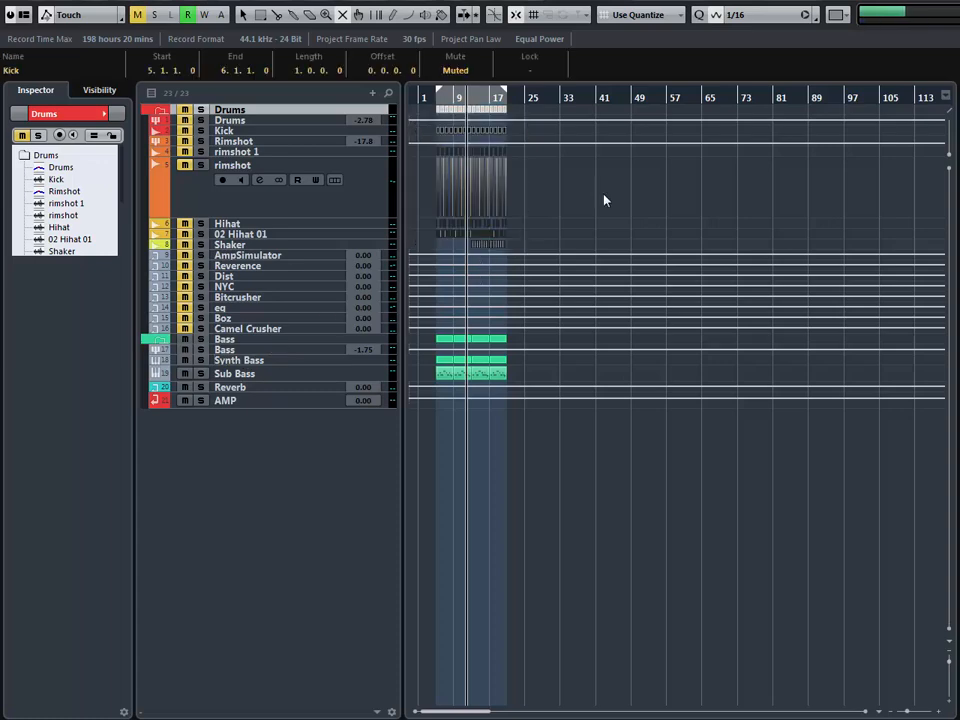
{"action": "key", "text": "1"}
{"action": "left_click", "coordinate": [184, 110]}
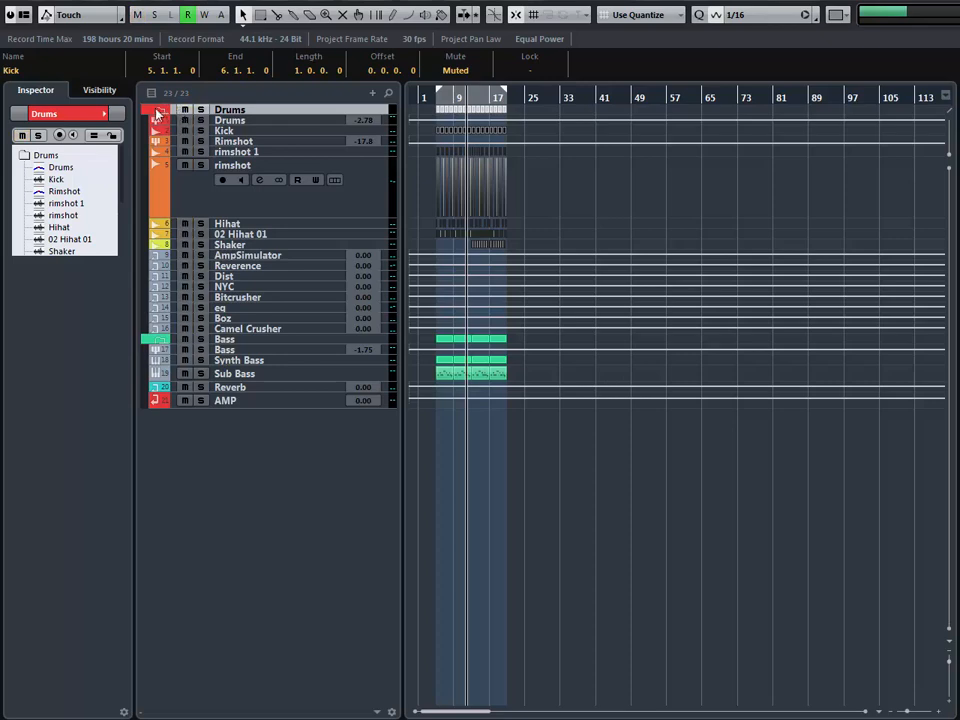
Step: Collapse the Drums folder and enlarge the Synth Bass and Sub Bass tracks in the track list
{"action": "left_click", "coordinate": [157, 110]}
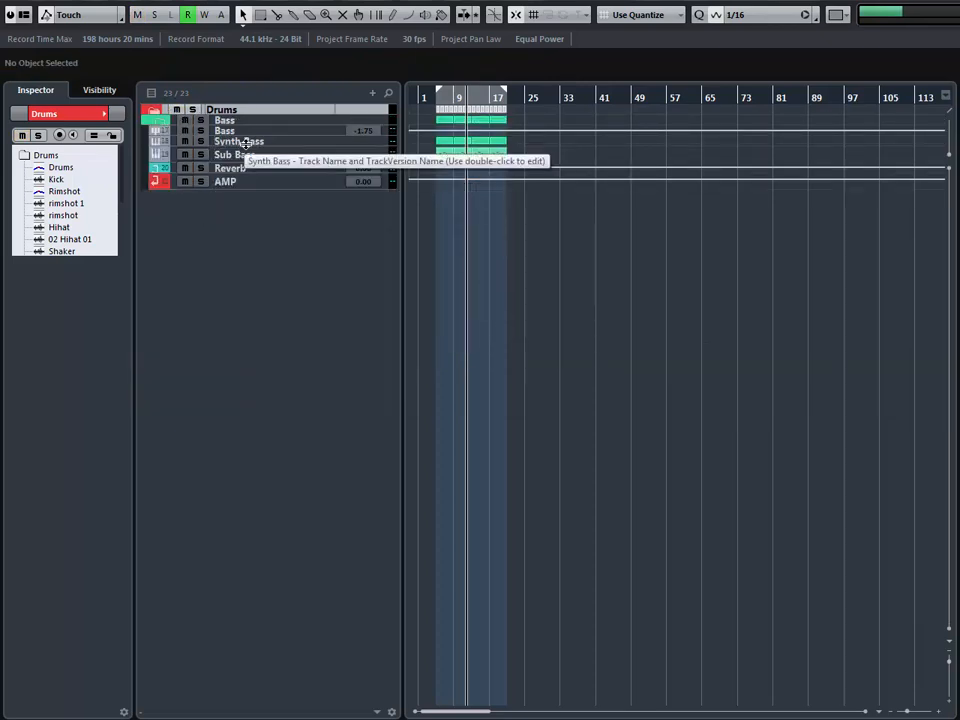
{"action": "left_click_drag", "start_coordinate": [243, 147], "coordinate": [240, 226]}
{"action": "left_click", "coordinate": [116, 114]}
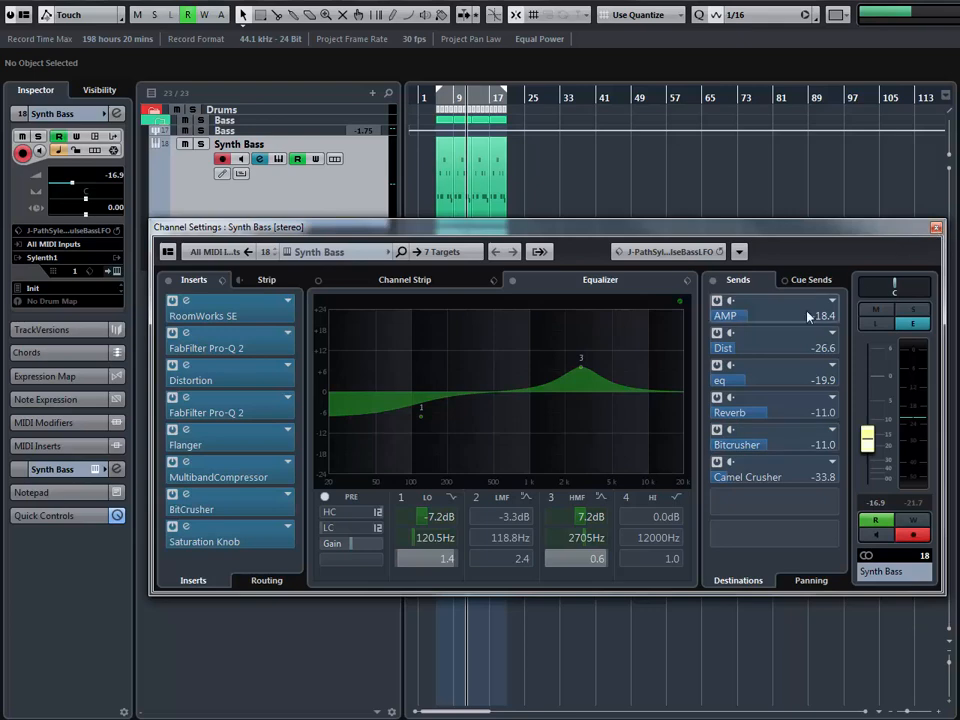
{"action": "left_click", "coordinate": [935, 228]}
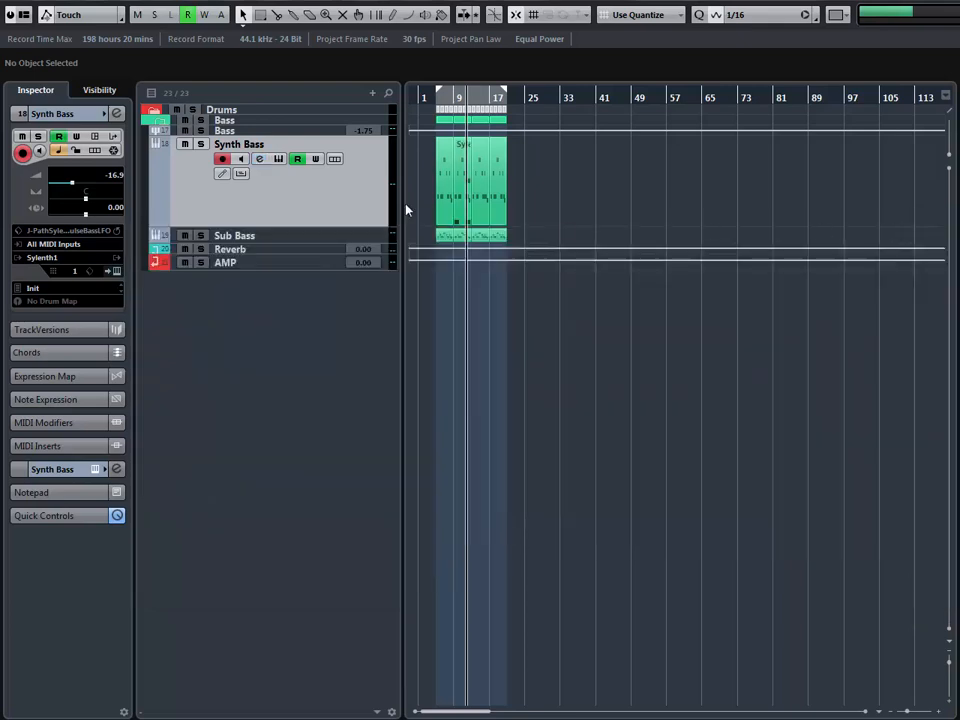
{"action": "left_click", "coordinate": [253, 241]}
{"action": "left_click_drag", "start_coordinate": [231, 272], "coordinate": [231, 302]}
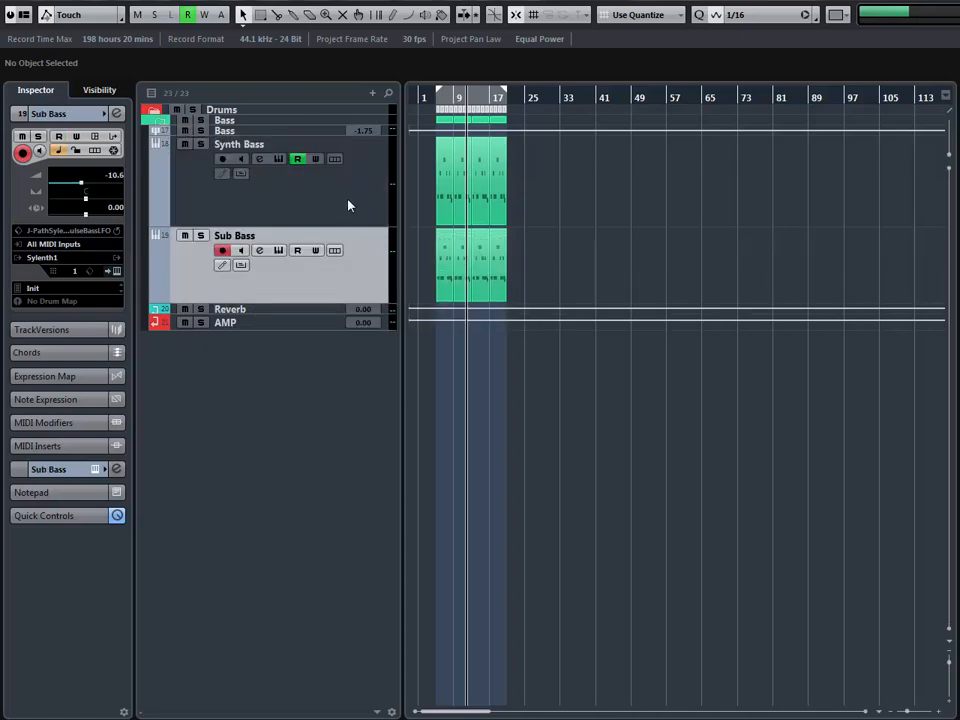
Step: Bring up the Synth Bass track's Sylenth1 instrument, look over its patch, and close it
{"action": "double_click", "coordinate": [288, 212]}
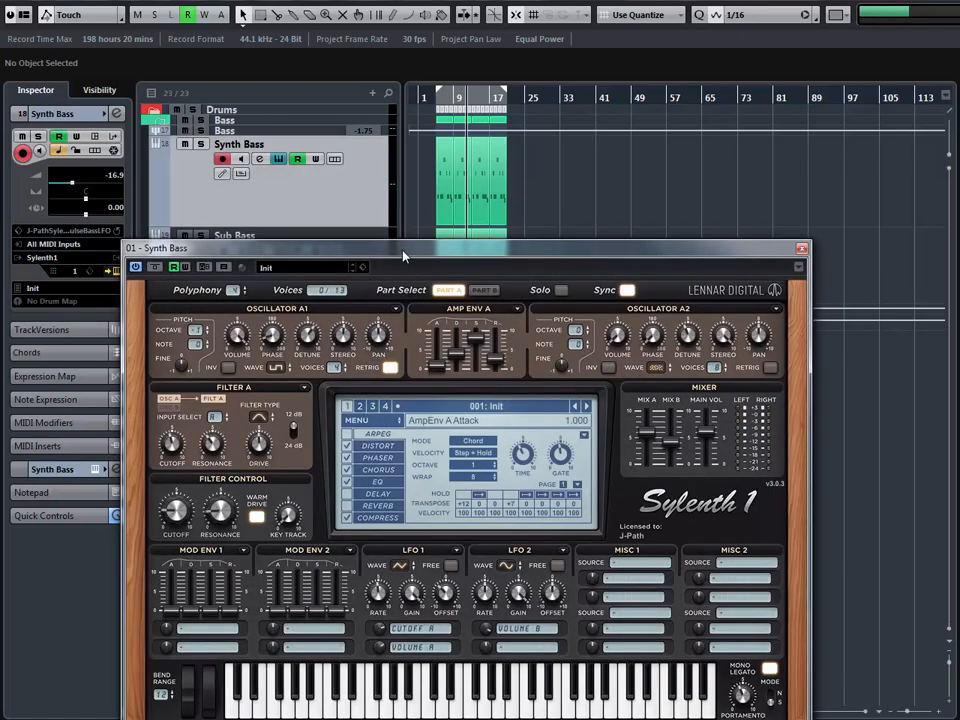
{"action": "left_click_drag", "start_coordinate": [403, 257], "coordinate": [463, 202]}
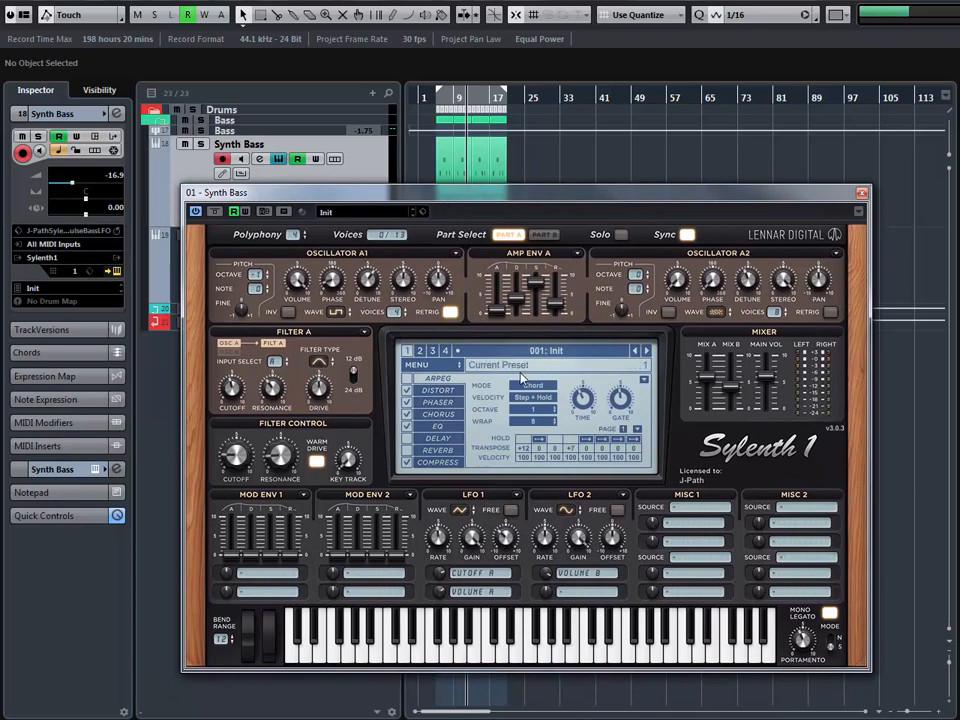
{"action": "left_click", "coordinate": [861, 193]}
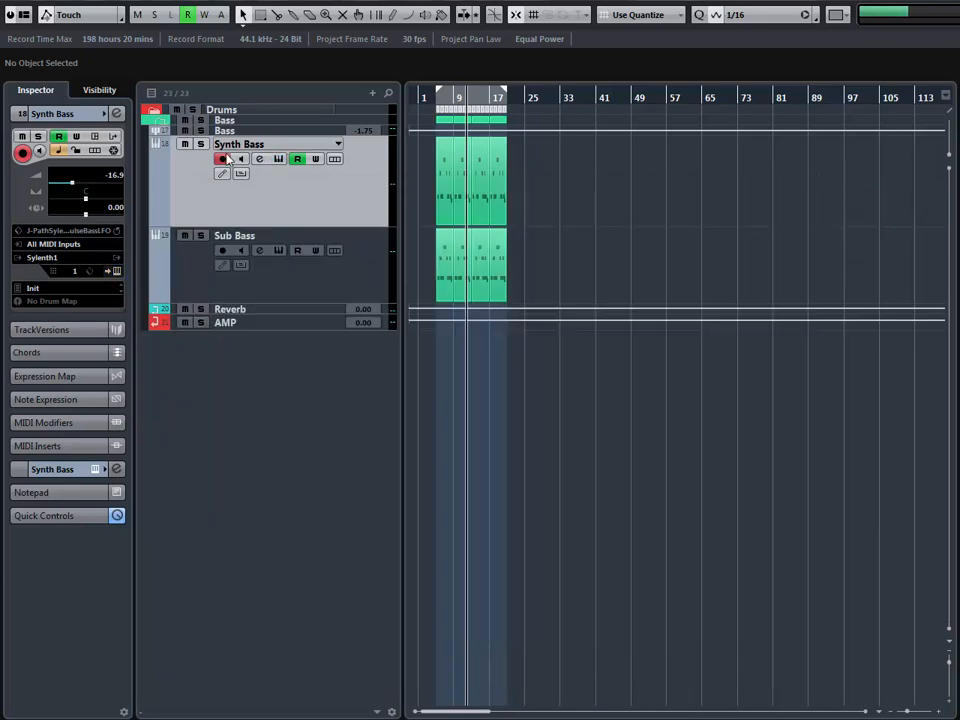
Step: Examine the Synth Bass channel's equalizer and the curves of its two FabFilter Pro-Q 2 inserts, closing the windows
{"action": "left_click", "coordinate": [259, 158]}
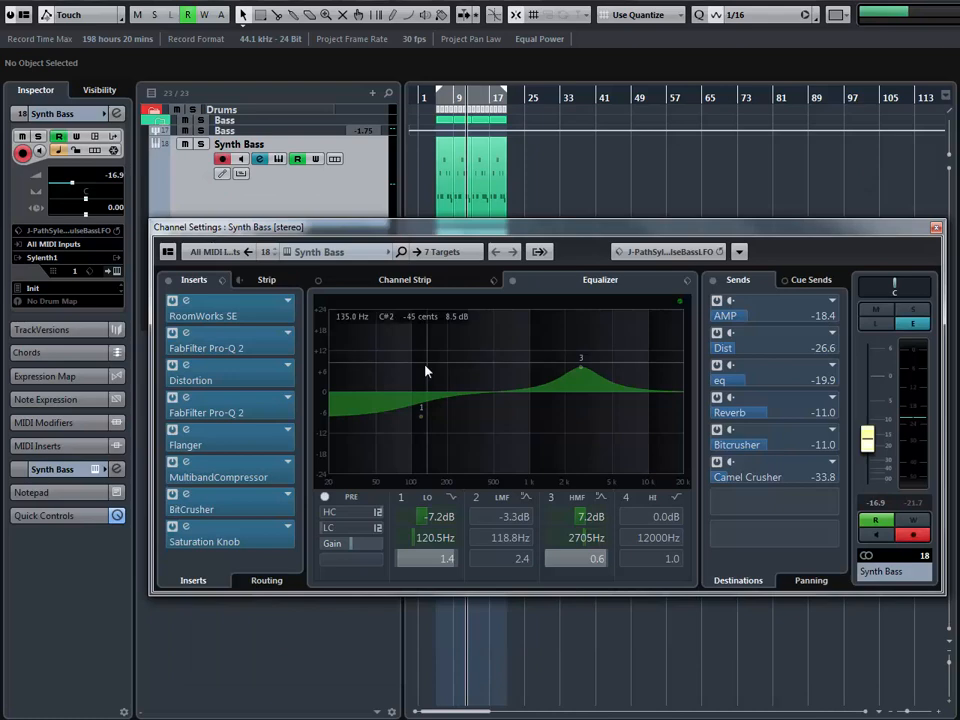
{"action": "left_click", "coordinate": [223, 347]}
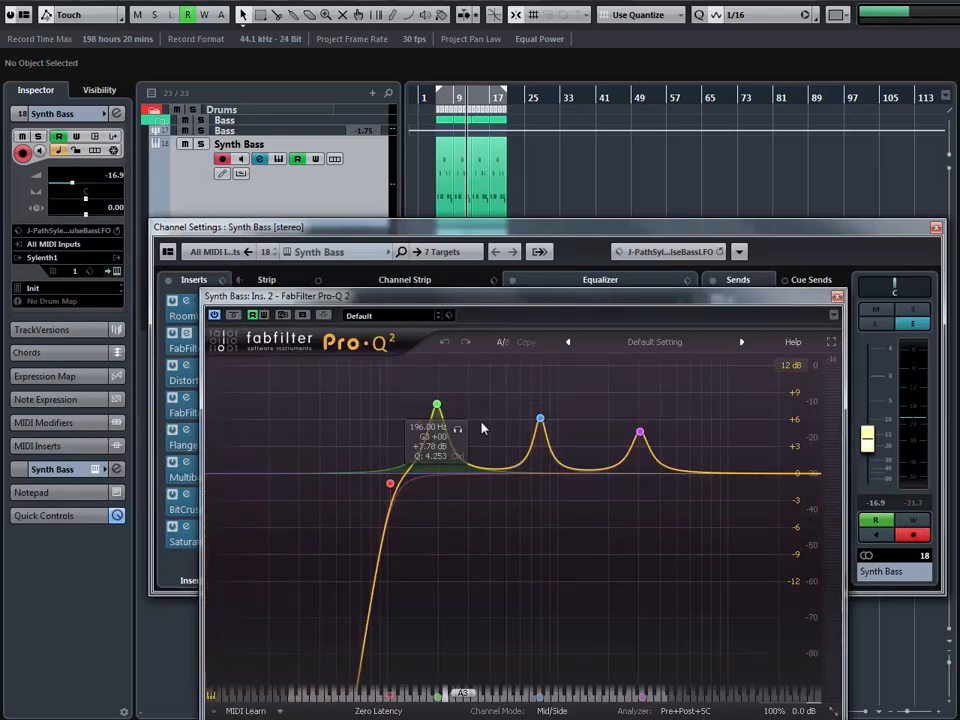
{"action": "left_click", "coordinate": [837, 297]}
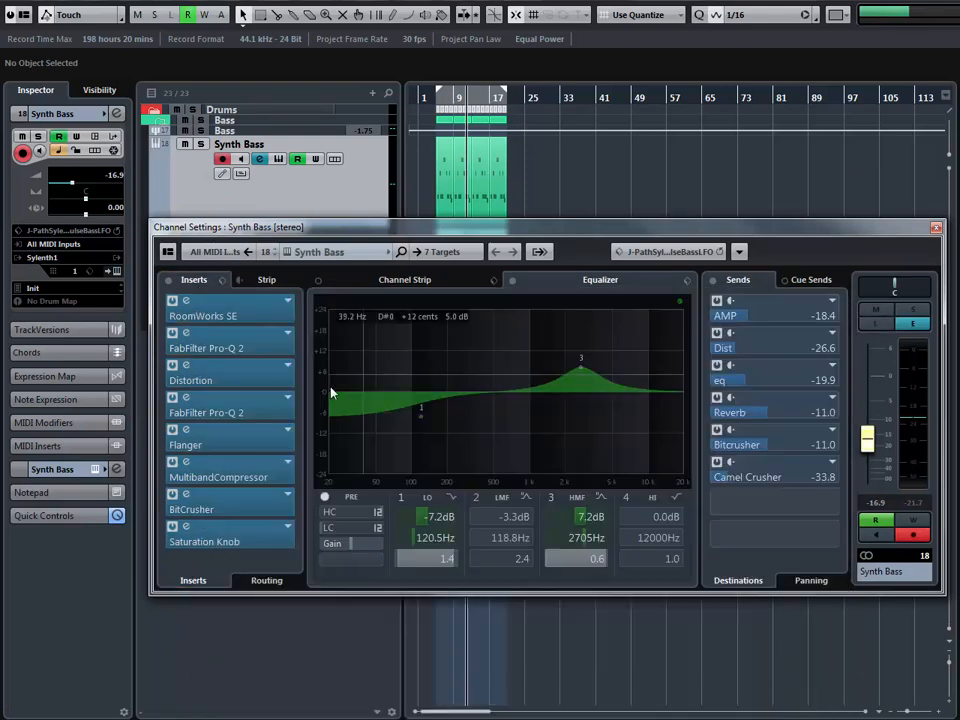
{"action": "left_click", "coordinate": [186, 397]}
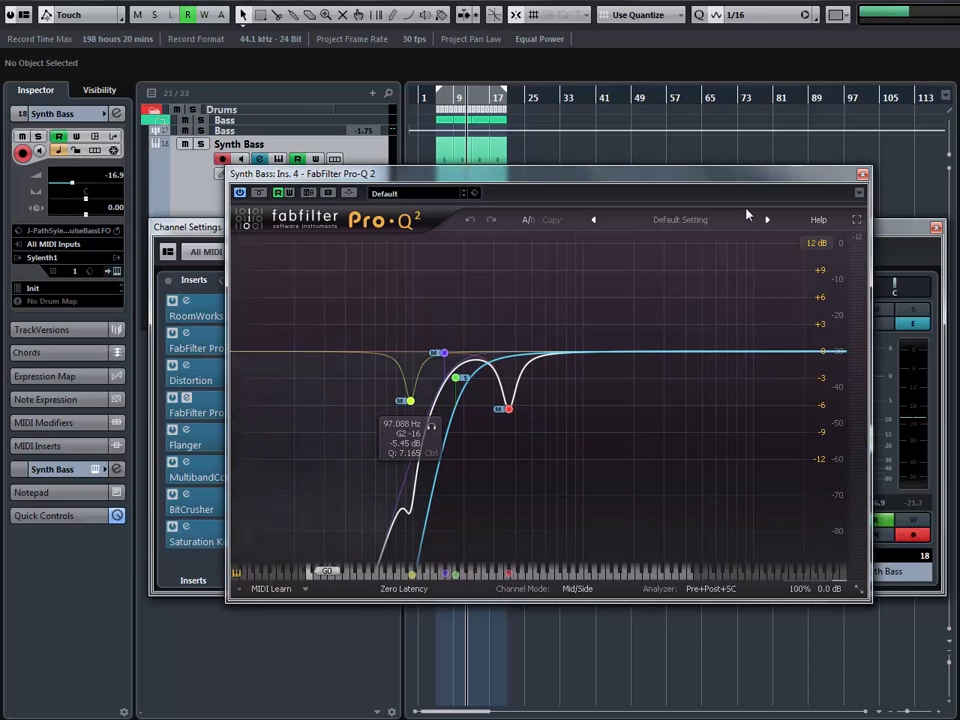
{"action": "left_click", "coordinate": [862, 176]}
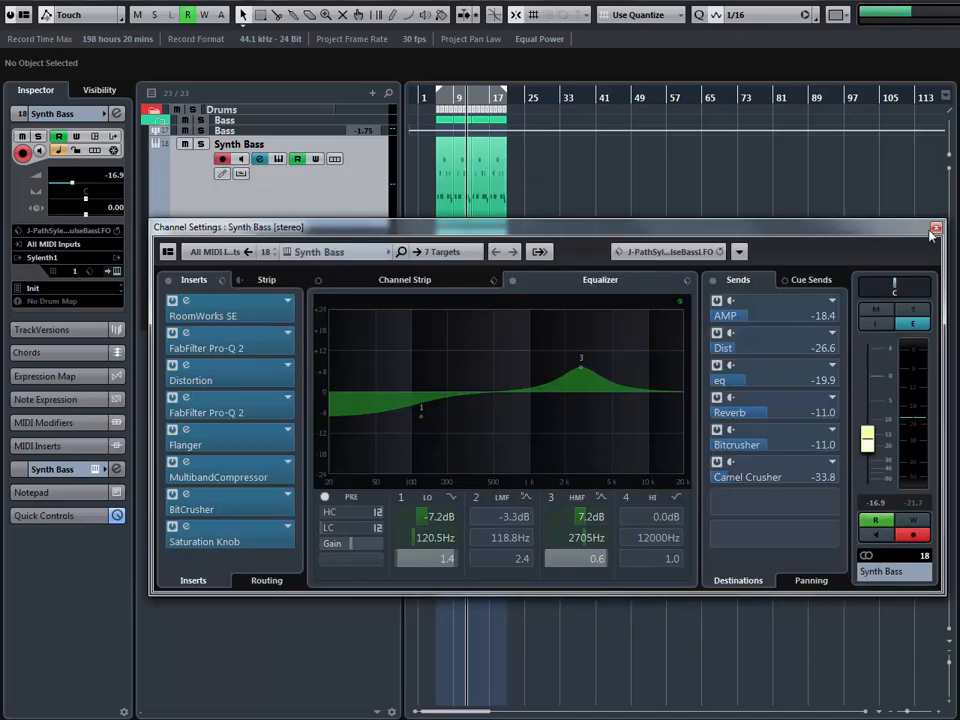
{"action": "left_click", "coordinate": [935, 228]}
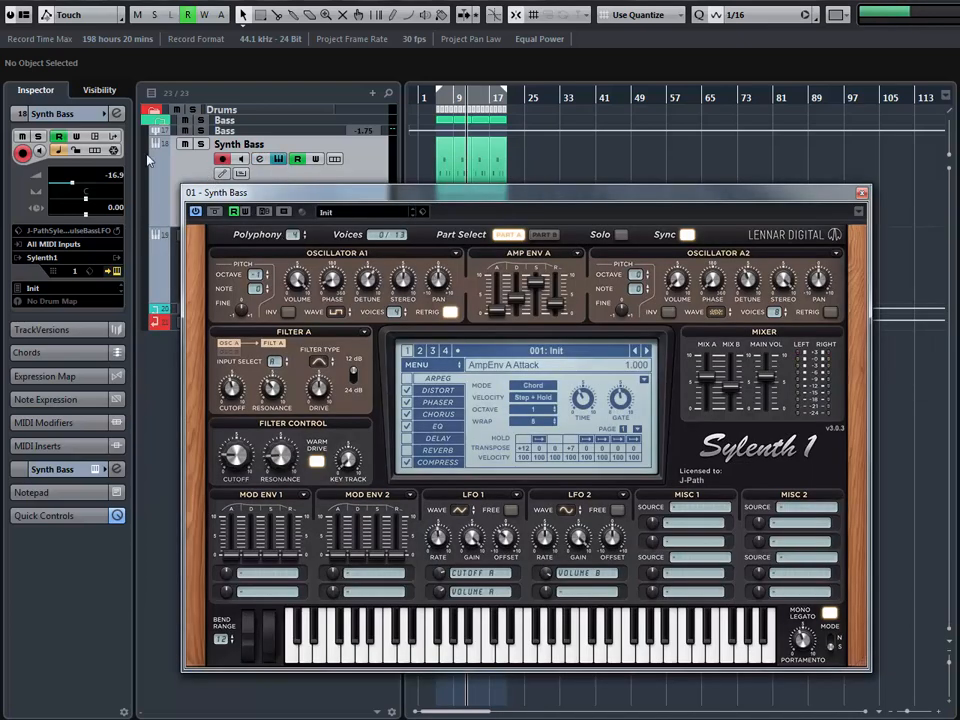
Step: Bypass all the inserts and sends on the Synth Bass channel and close its channel settings
{"action": "left_click", "coordinate": [116, 469]}
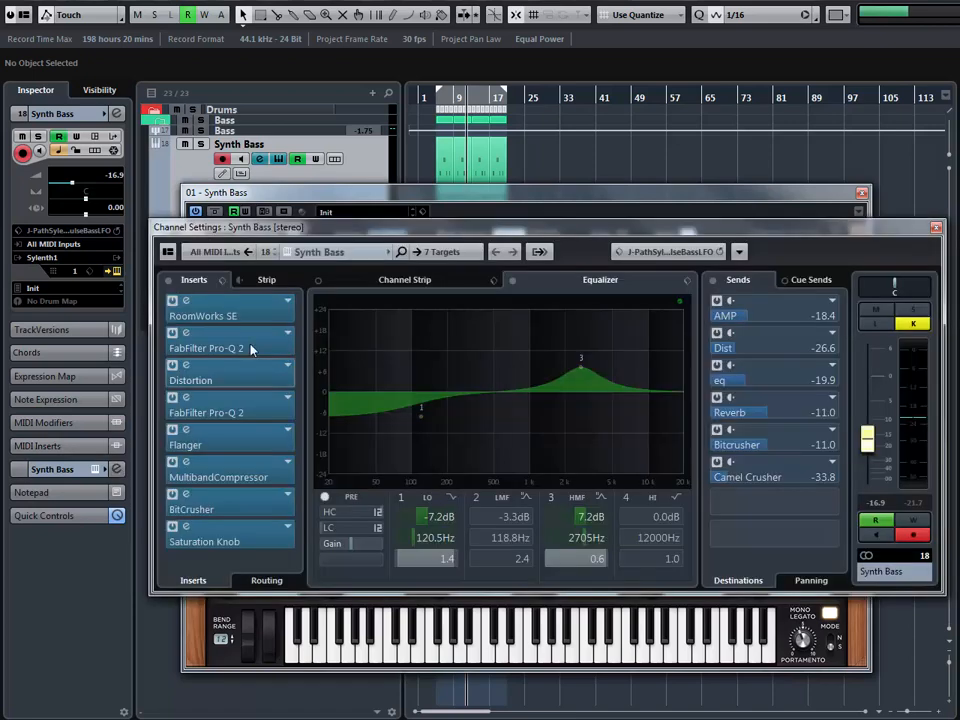
{"action": "left_click", "coordinate": [170, 280]}
{"action": "left_click", "coordinate": [714, 281]}
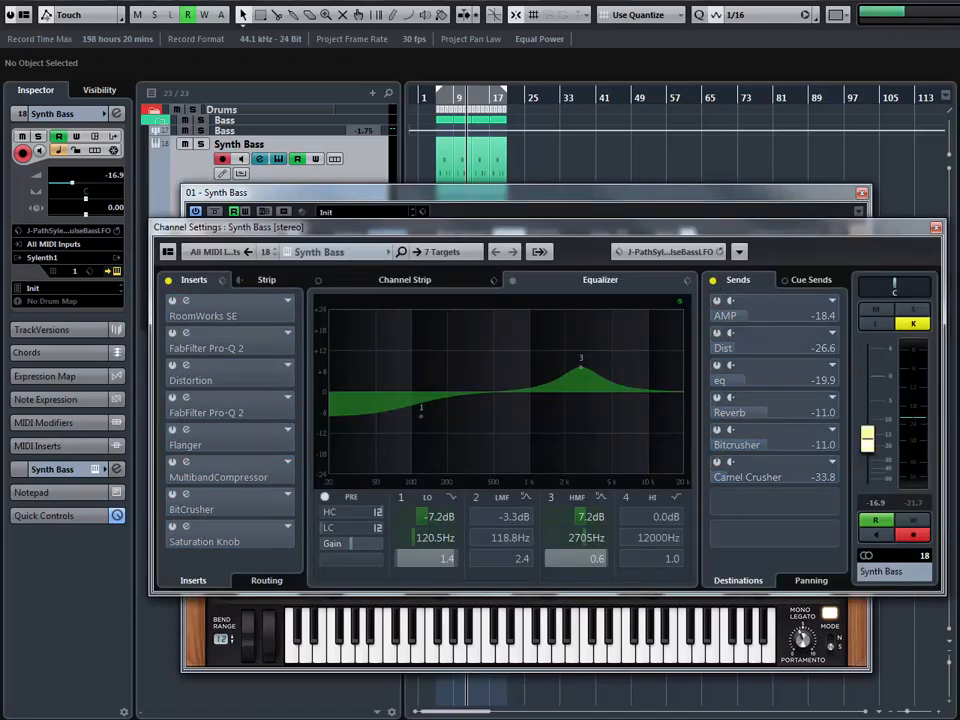
{"action": "left_click", "coordinate": [935, 228]}
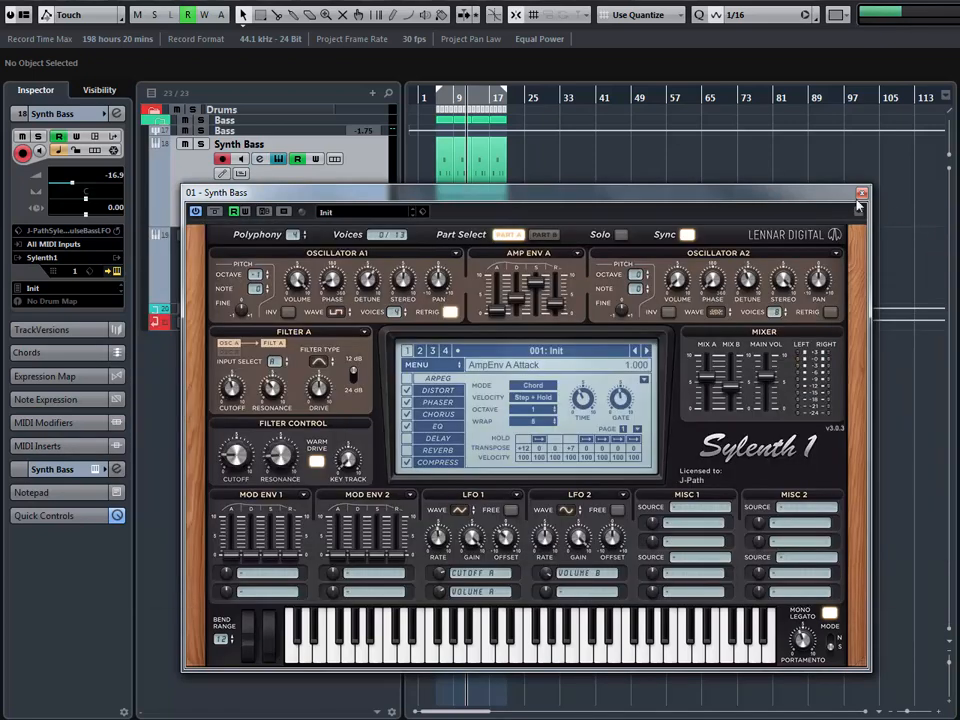
Step: Solo the Synth Bass track and play it unprocessed from about bar 5
{"action": "left_click", "coordinate": [434, 99]}
{"action": "key", "text": "space"}
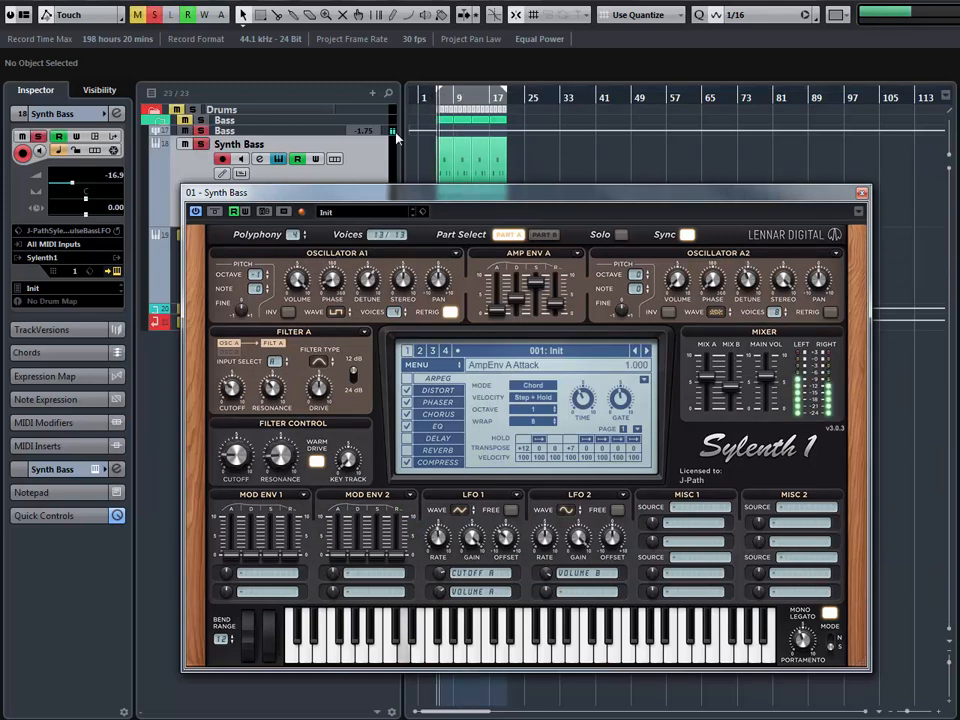
{"action": "key", "text": "s"}
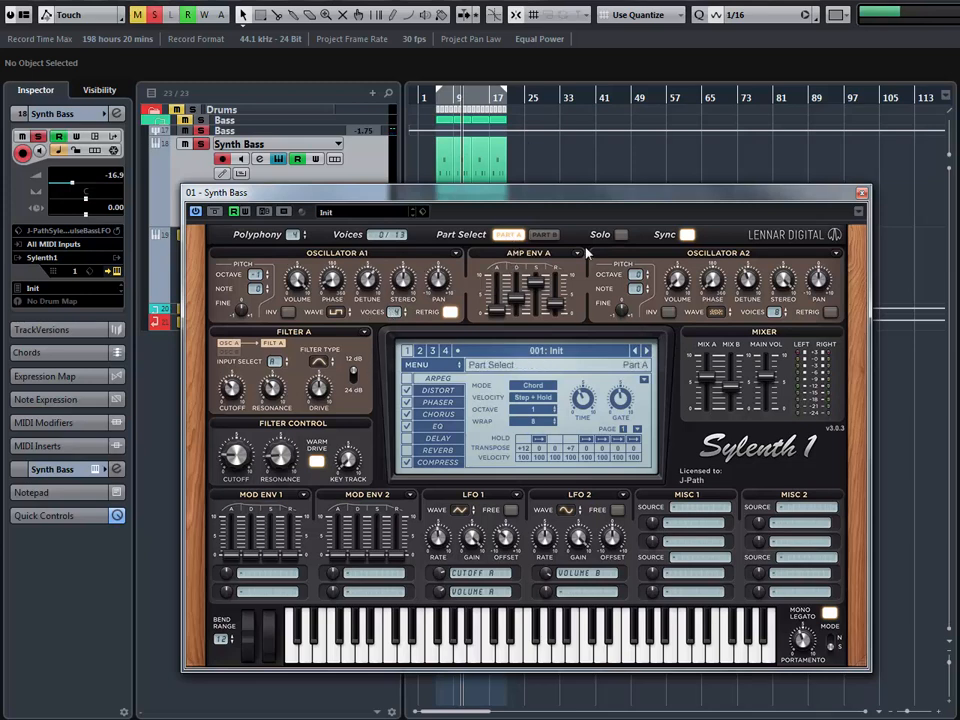
Step: Examine the Part A and Part B oscillators in Sylenth1, and set the Mix B level to about 4.2 during playback
{"action": "left_click", "coordinate": [543, 234]}
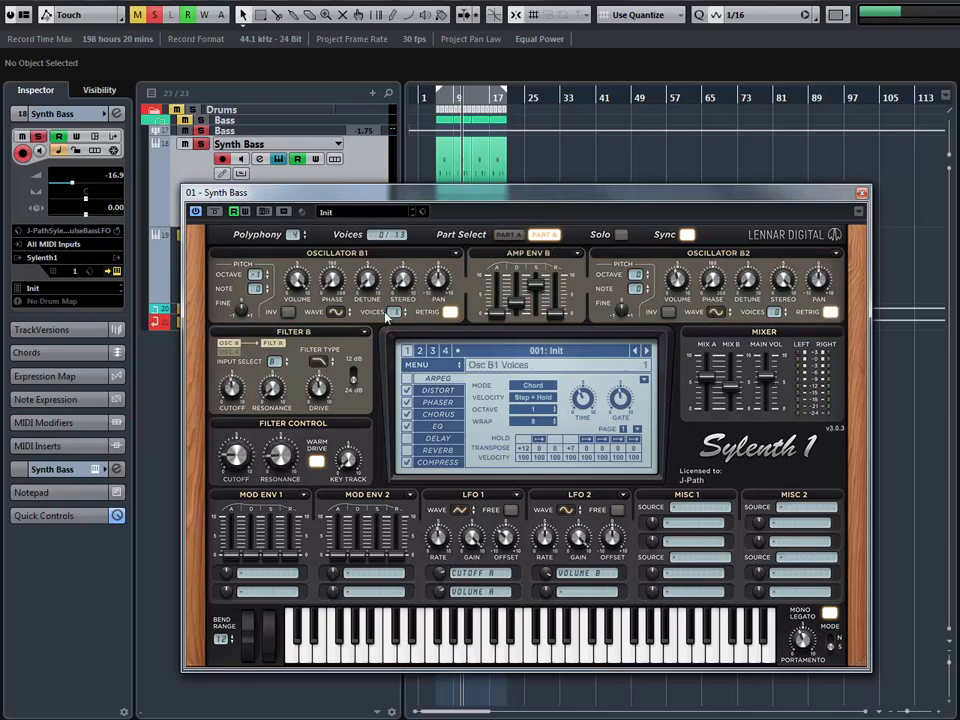
{"action": "left_click", "coordinate": [515, 235]}
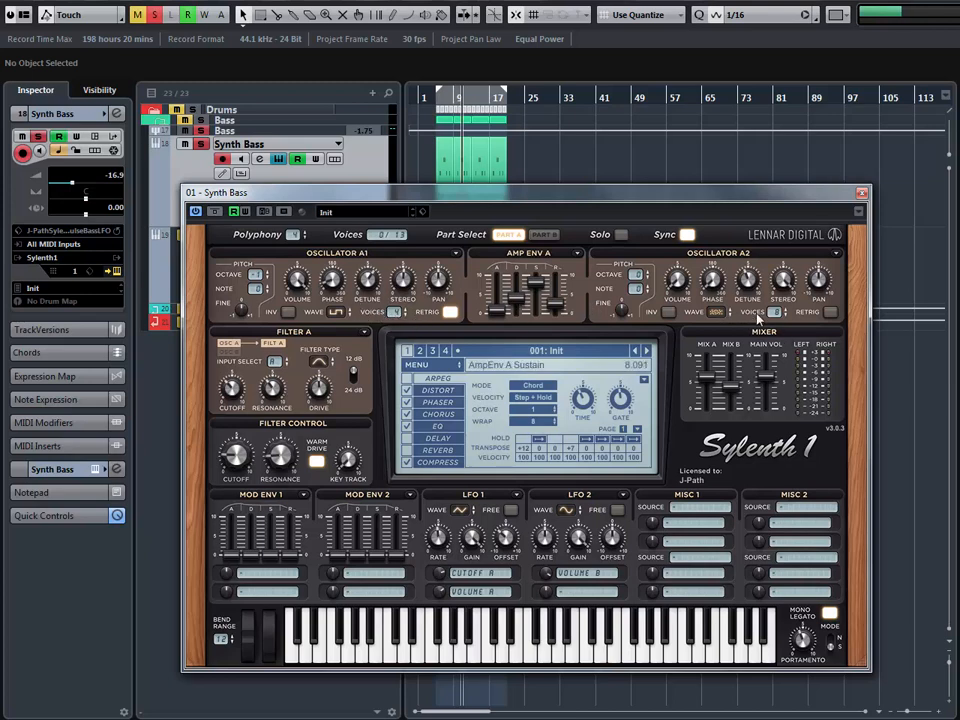
{"action": "left_click", "coordinate": [543, 235]}
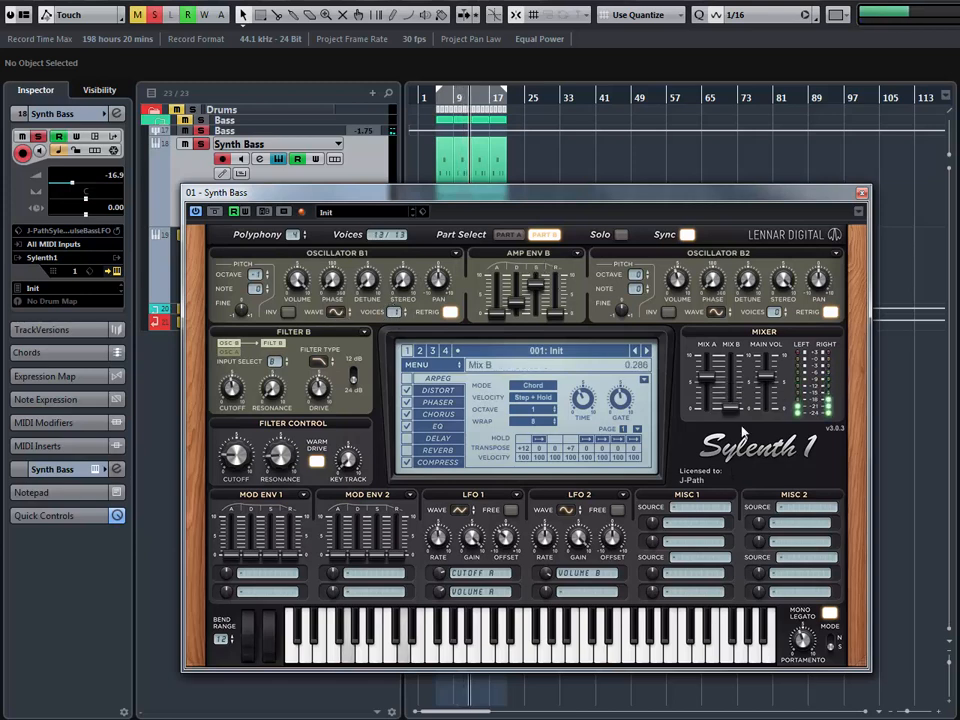
{"action": "left_click_drag", "start_coordinate": [731, 406], "coordinate": [741, 394]}
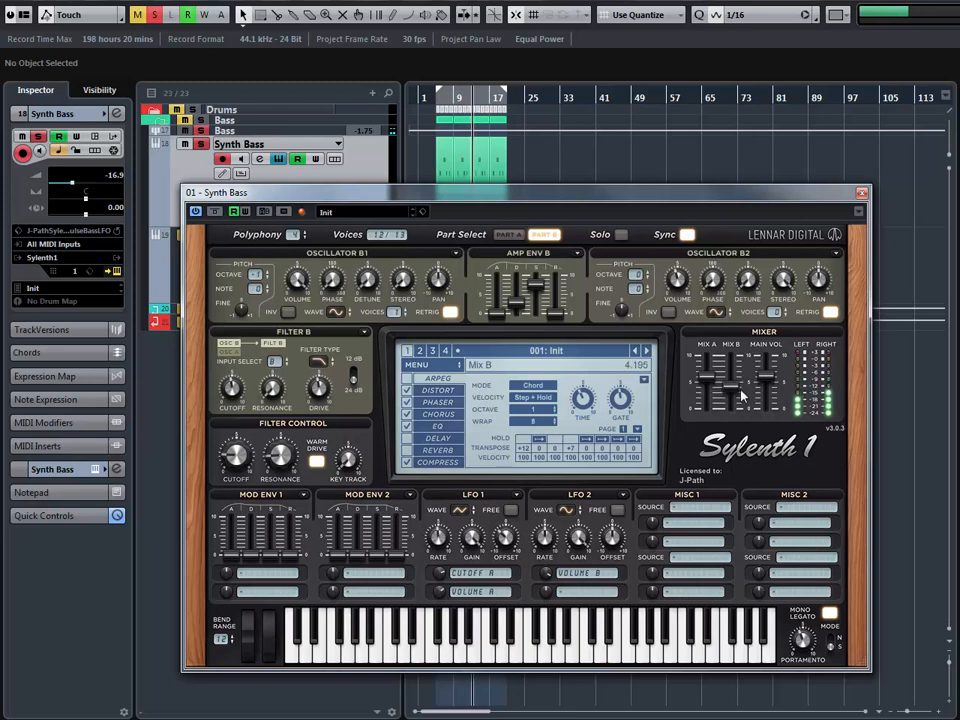
Step: In Part A, set oscillator A1's detune to about 6.6 and filter A's cutoff to about 3.1 while playing
{"action": "left_click", "coordinate": [508, 234]}
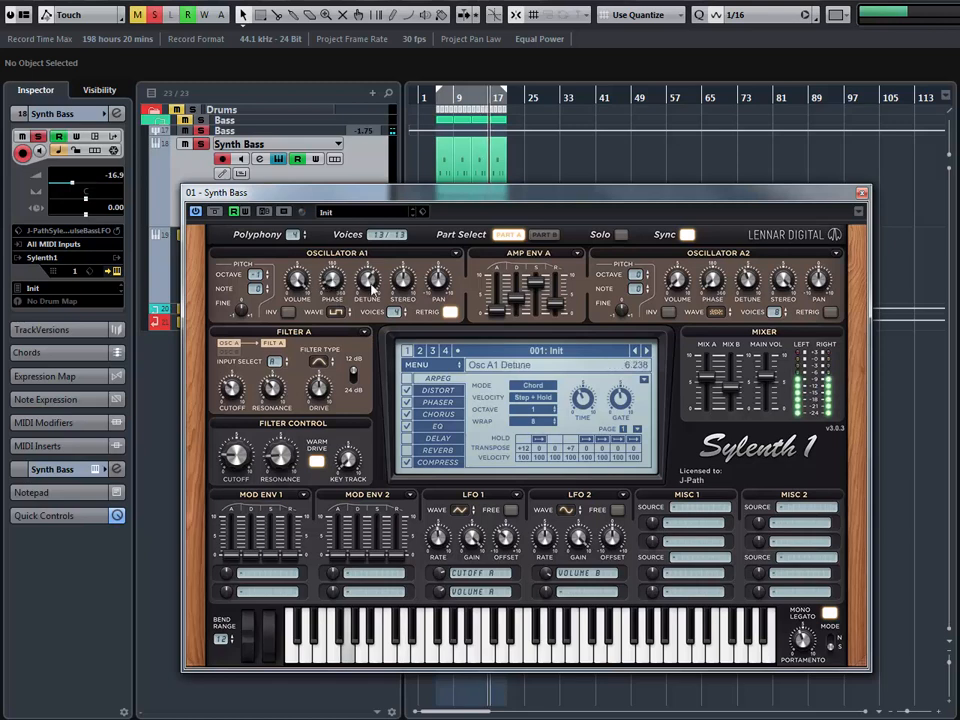
{"action": "left_click_drag", "start_coordinate": [371, 270], "coordinate": [372, 265]}
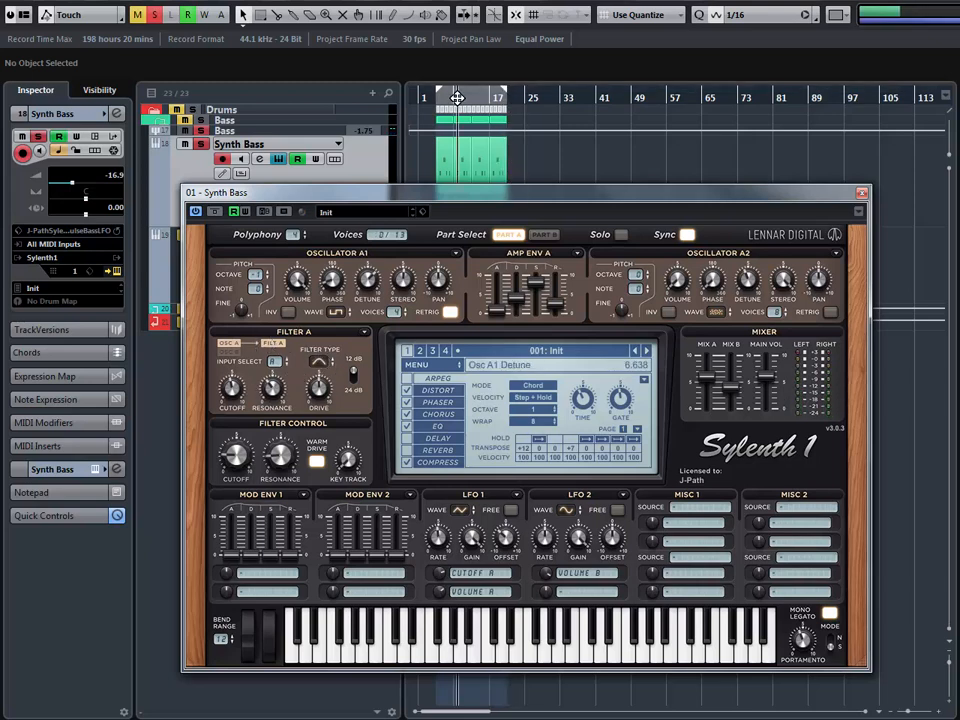
{"action": "left_click_drag", "start_coordinate": [233, 347], "coordinate": [222, 382]}
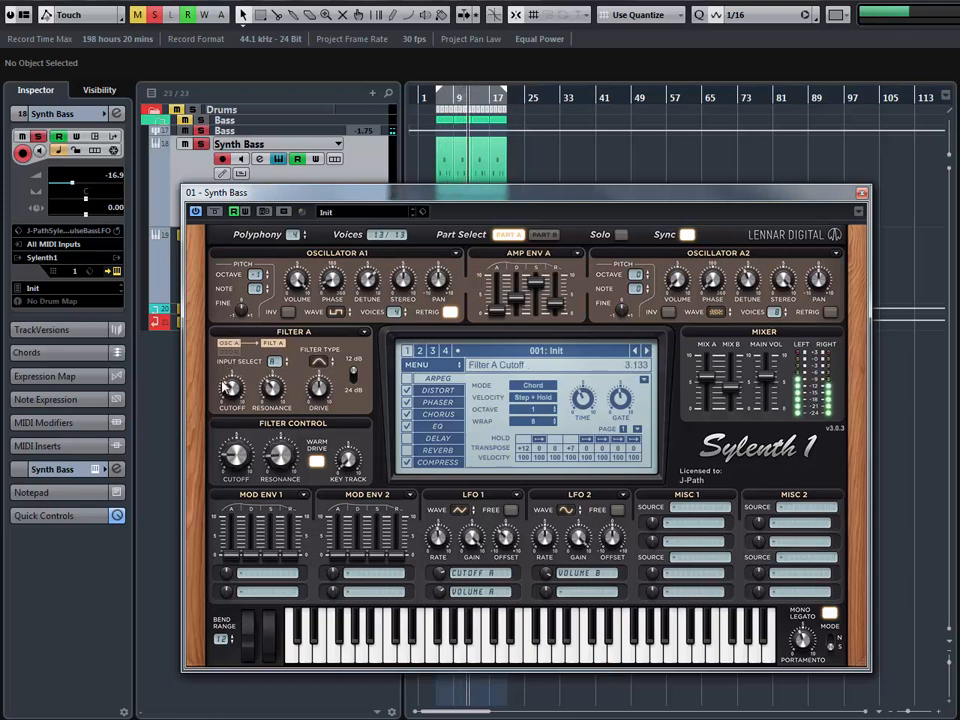
Step: Examine the Distort, Phaser, Chorus and EQ effect settings of the Synth Bass patch in Sylenth1
{"action": "left_click", "coordinate": [428, 391]}
{"action": "left_click", "coordinate": [429, 404]}
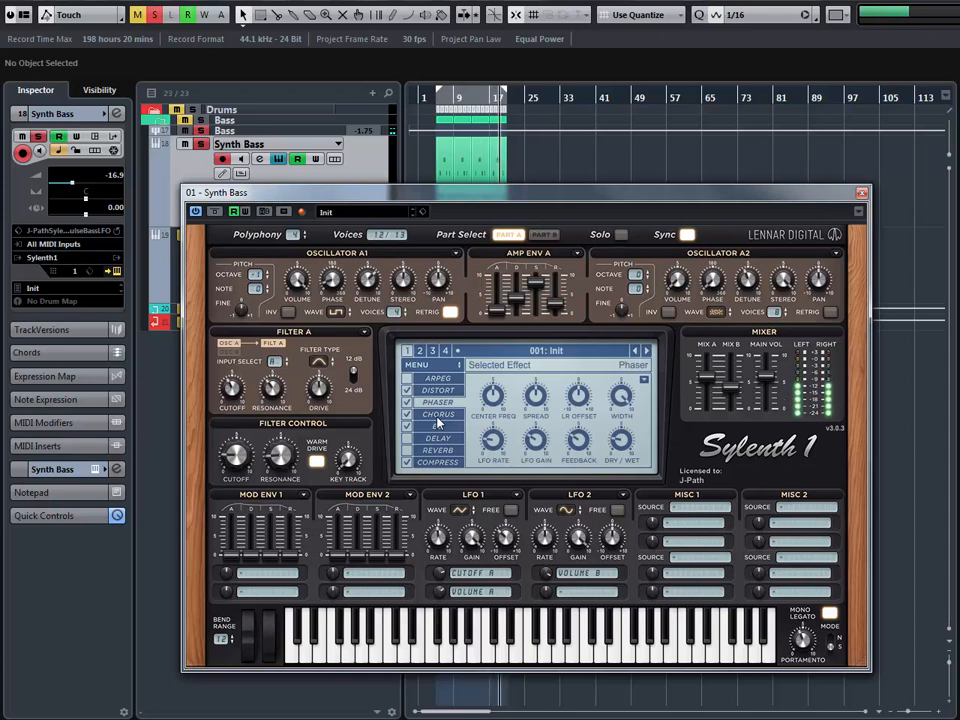
{"action": "left_click", "coordinate": [437, 417]}
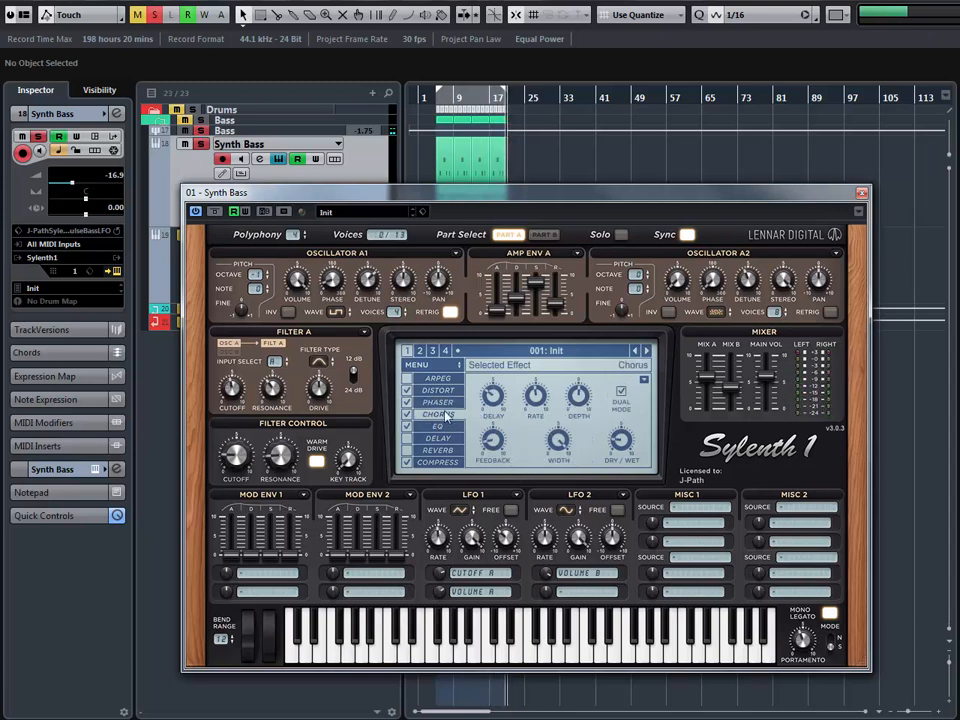
{"action": "left_click", "coordinate": [436, 427]}
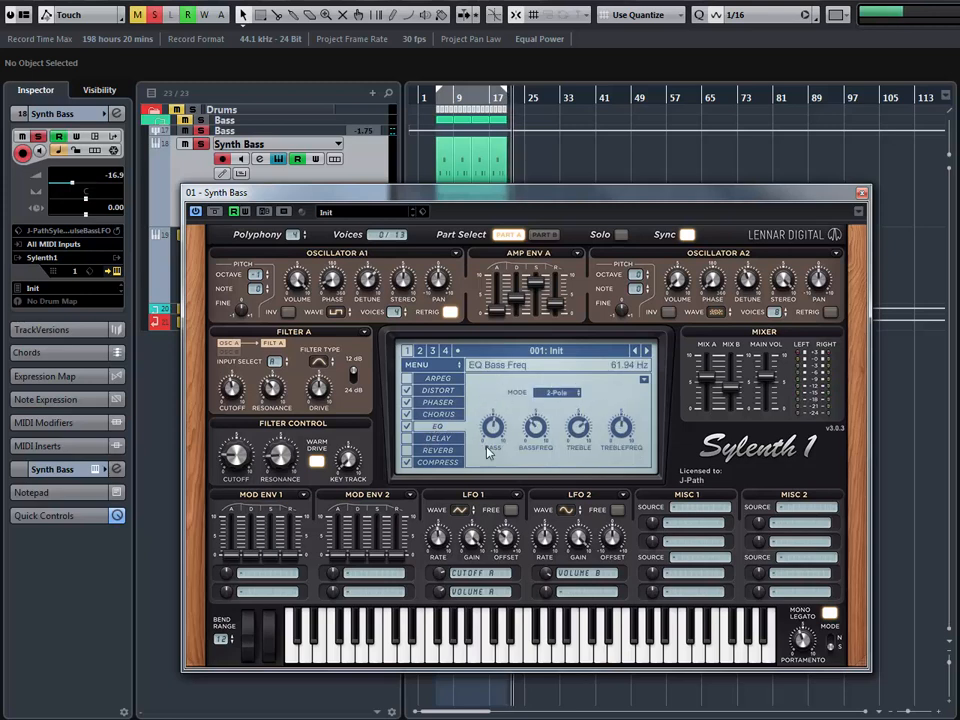
Step: Examine the Compressor effect of the Synth Bass patch in Sylenth1 and play the track from about bar 5
{"action": "left_click", "coordinate": [437, 461]}
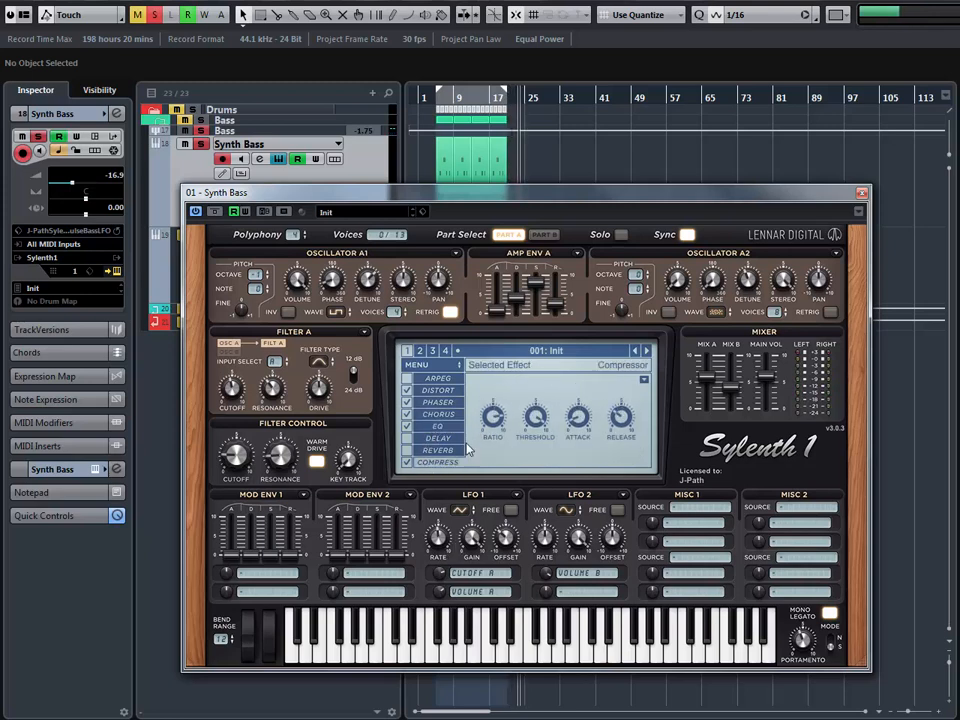
{"action": "left_click", "coordinate": [433, 97]}
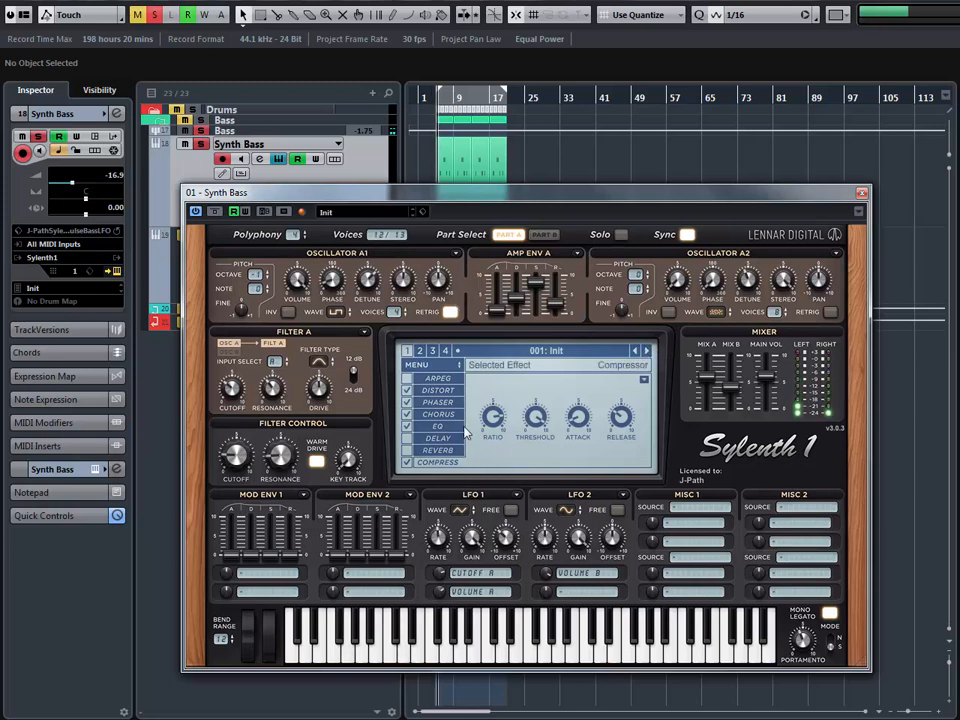
{"action": "left_click", "coordinate": [862, 195]}
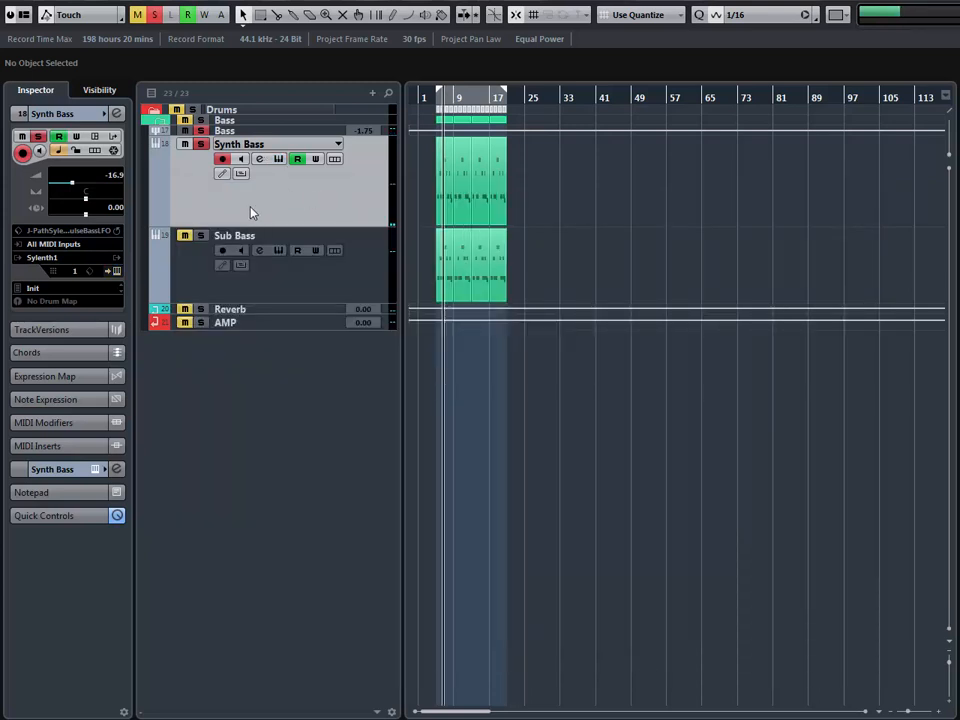
Step: In the Synth Bass channel settings, activate the RoomWorks SE insert and examine its reverb settings
{"action": "left_click", "coordinate": [259, 159]}
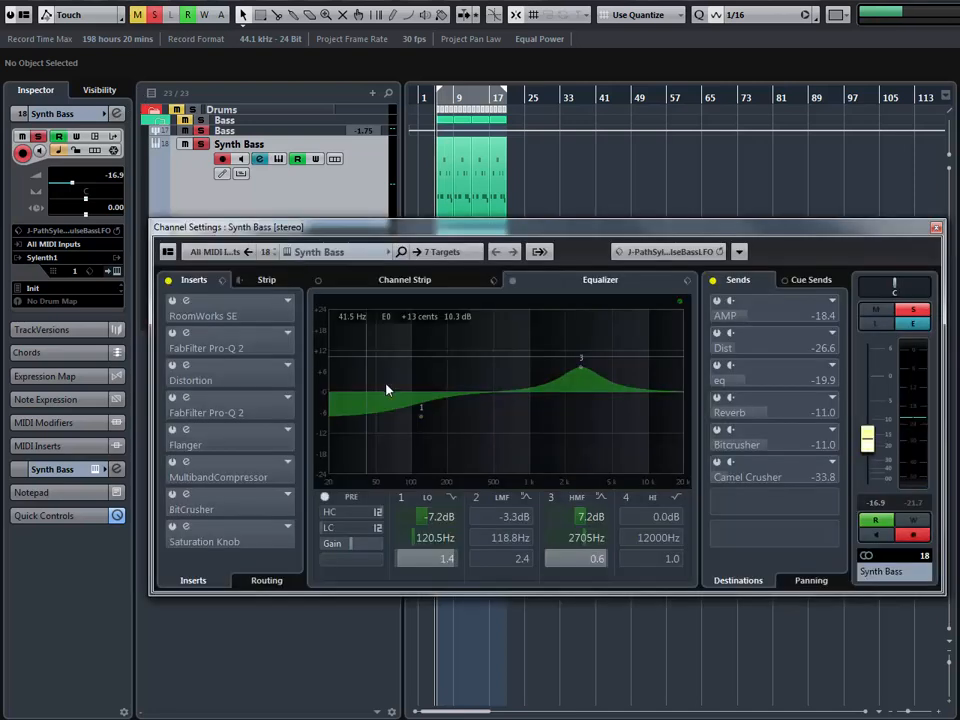
{"action": "left_click", "coordinate": [171, 303]}
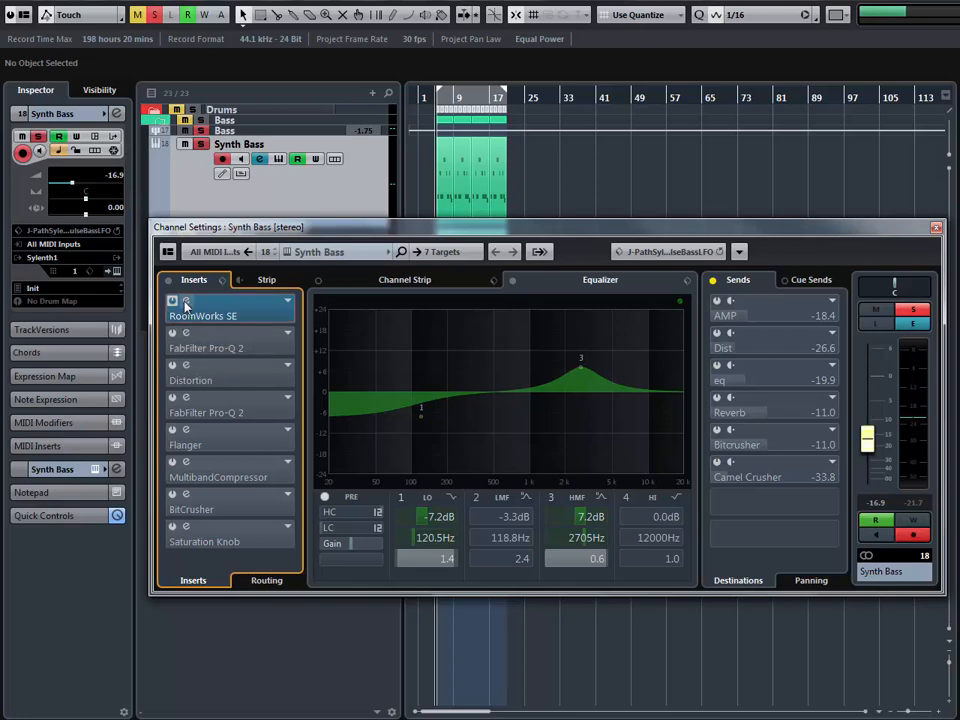
{"action": "left_click", "coordinate": [186, 300]}
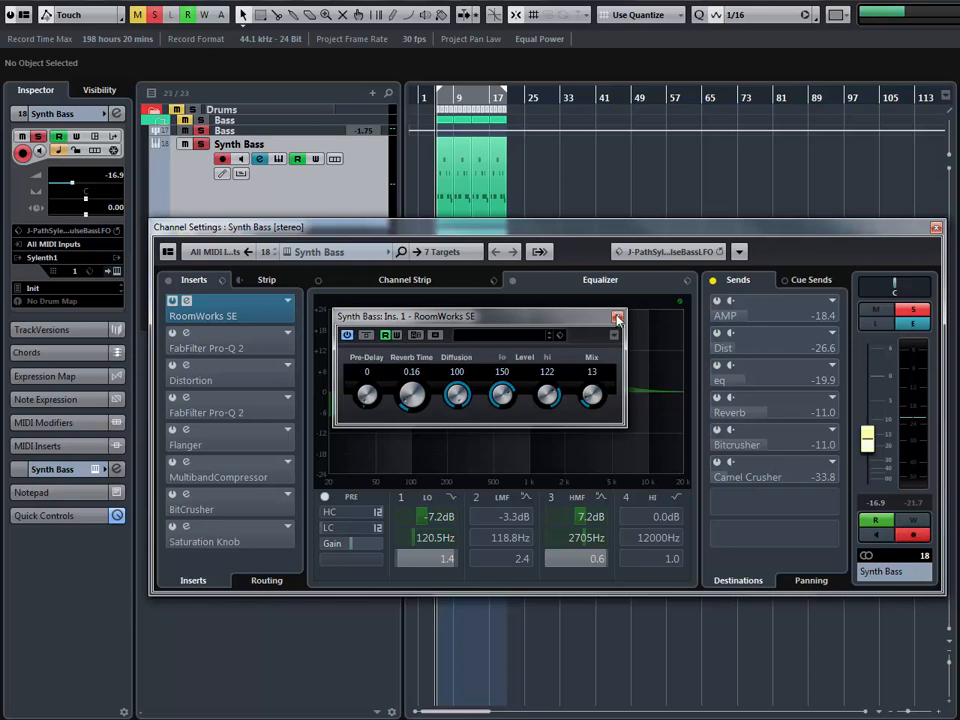
{"action": "left_click", "coordinate": [617, 318]}
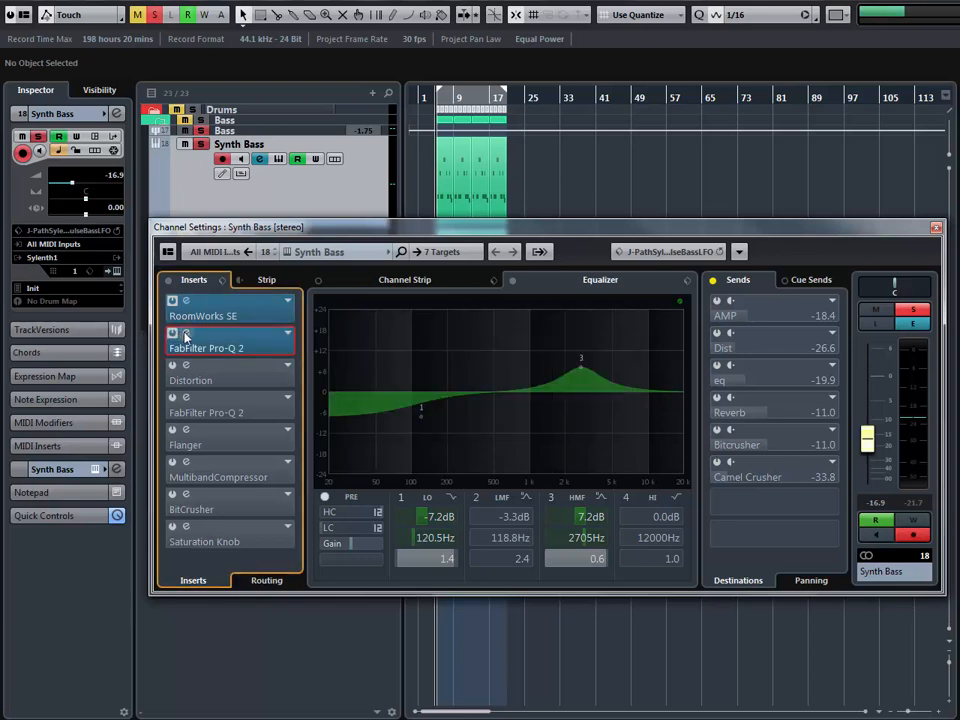
Step: Examine the first FabFilter Pro-Q 2 insert on the Synth Bass, comparing it bypassed and active during playback
{"action": "left_click", "coordinate": [186, 334]}
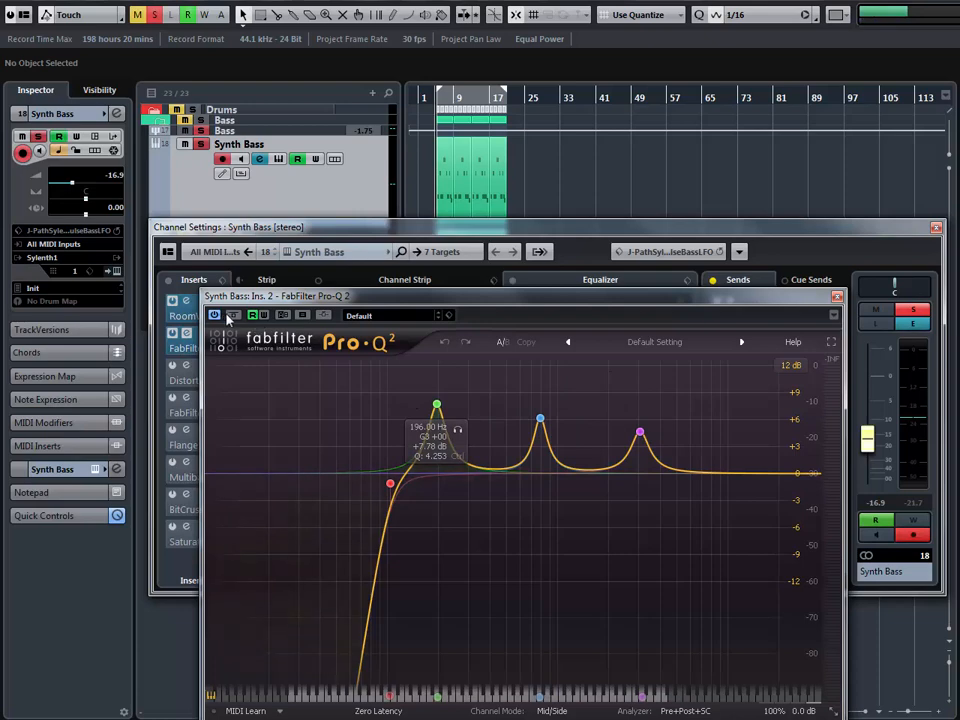
{"action": "key", "text": "space"}
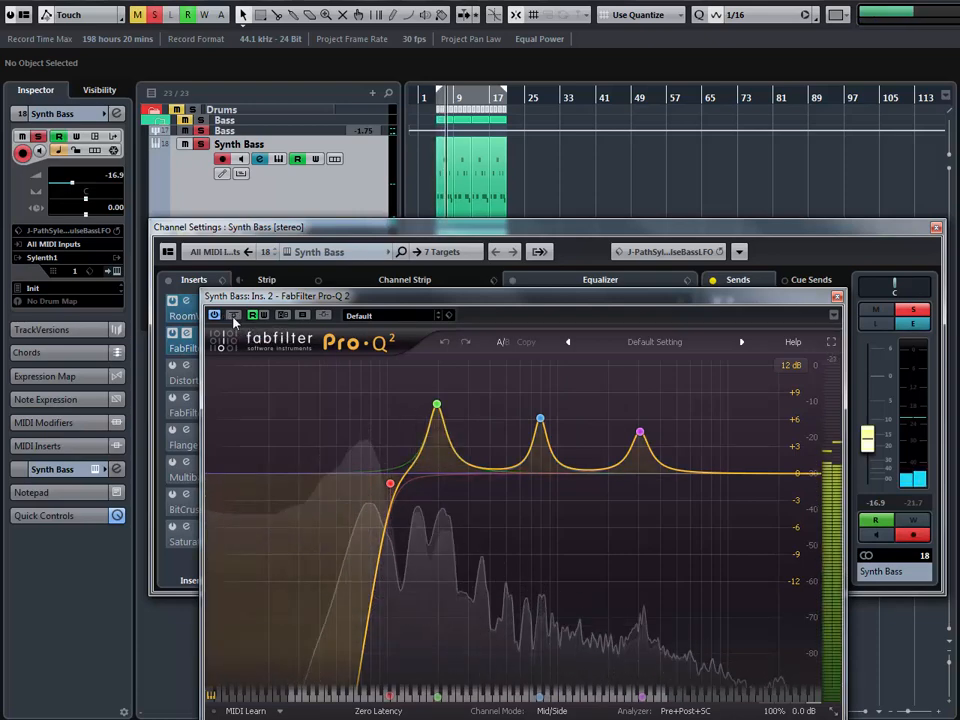
{"action": "left_click", "coordinate": [233, 315]}
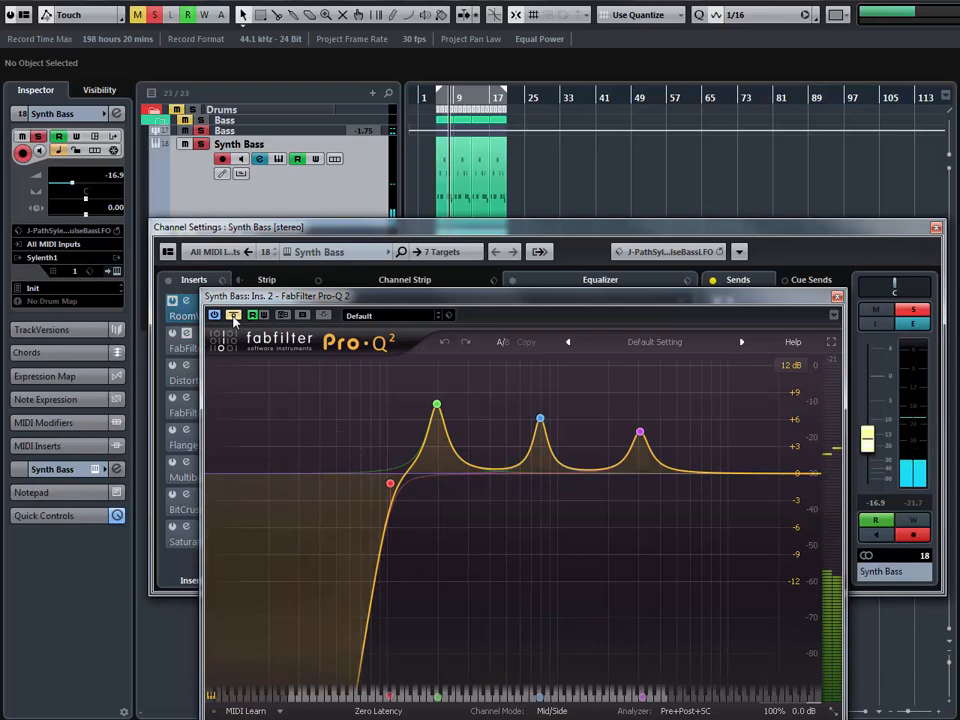
{"action": "left_click", "coordinate": [233, 315]}
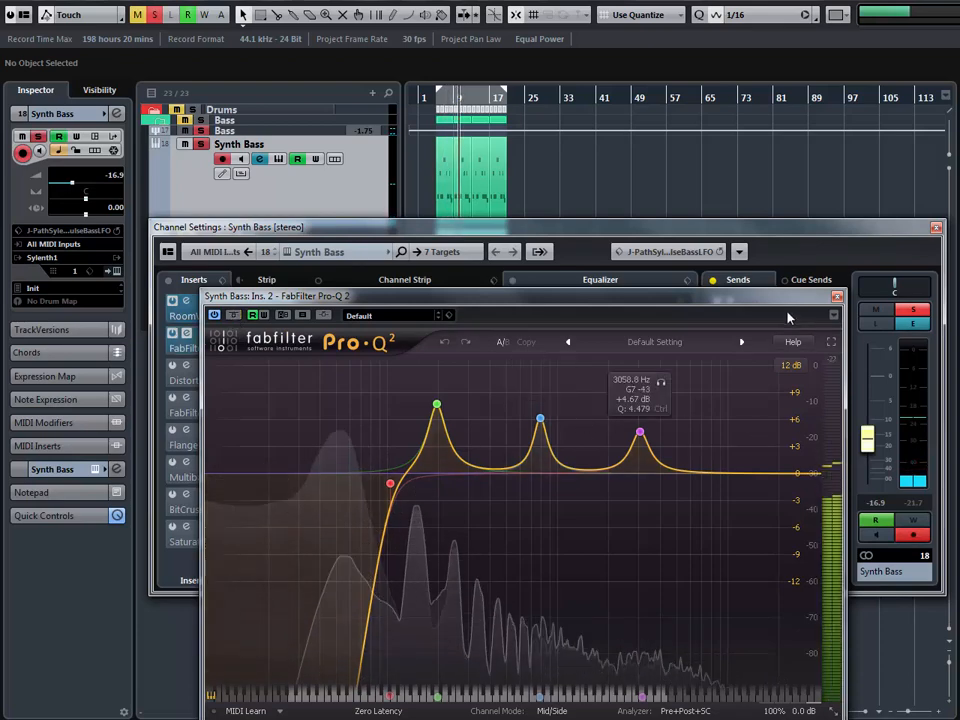
{"action": "left_click", "coordinate": [837, 297]}
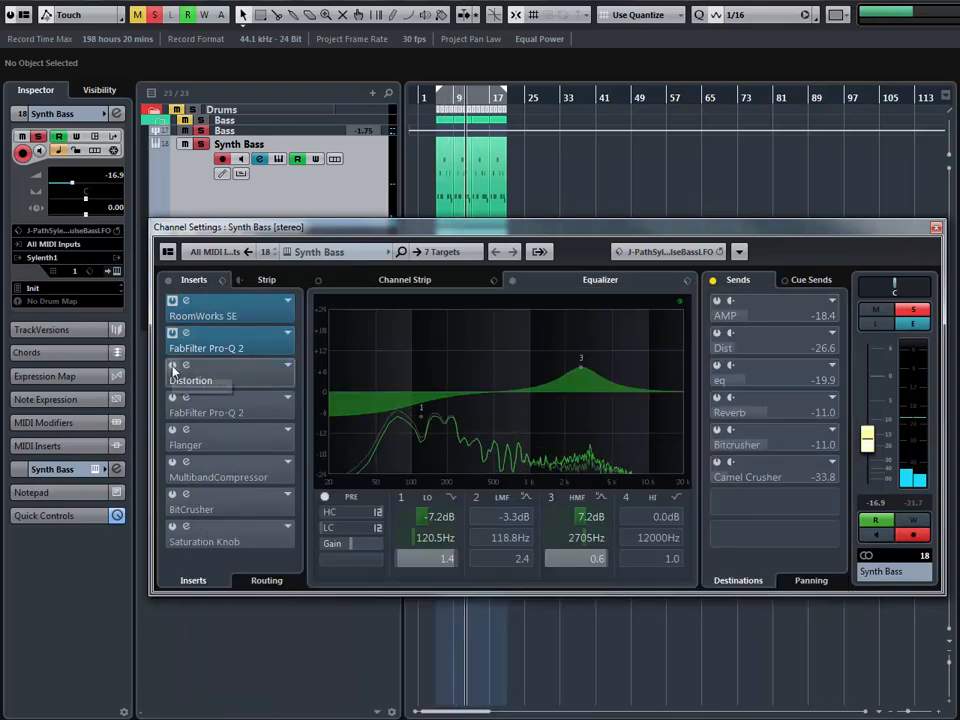
Step: Activate the Distortion insert and the second FabFilter Pro-Q 2 insert, and open each to examine its settings
{"action": "left_click", "coordinate": [183, 367]}
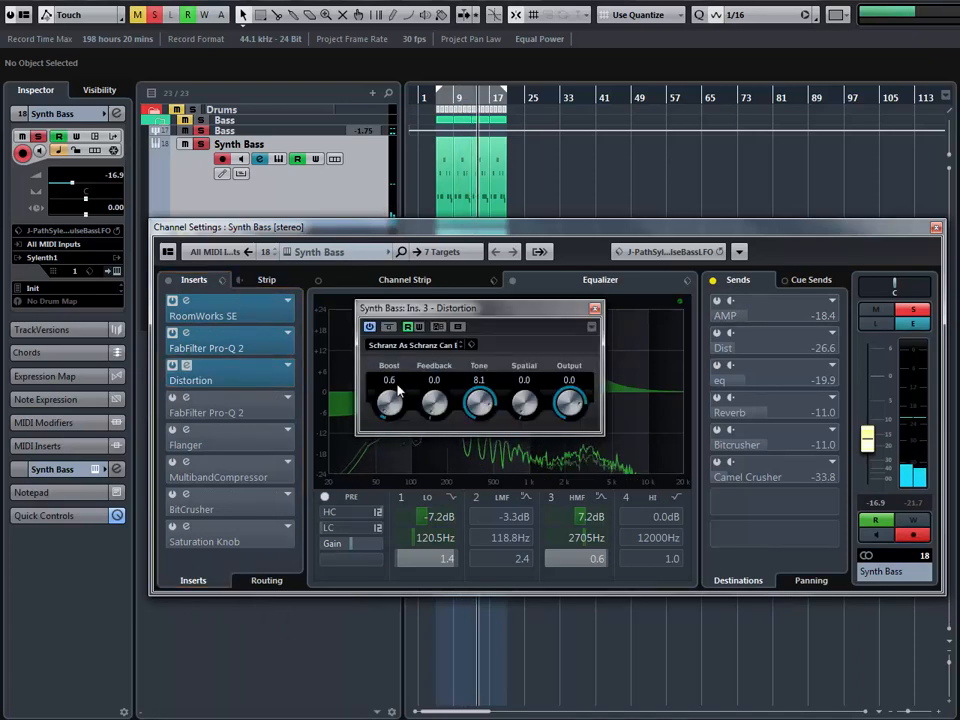
{"action": "left_click", "coordinate": [180, 401]}
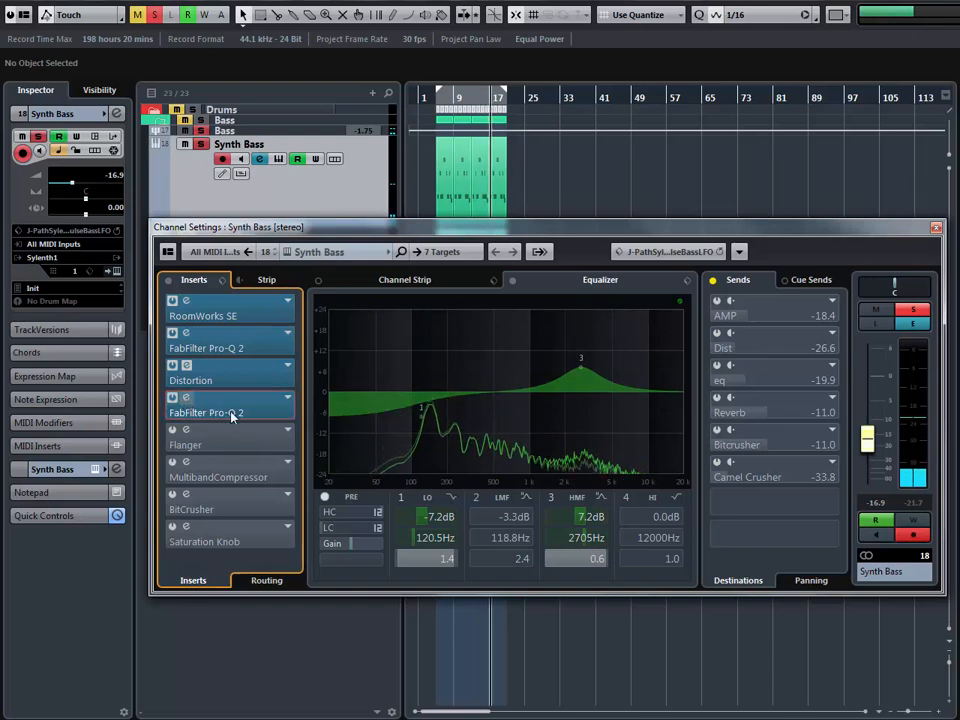
{"action": "double_click", "coordinate": [189, 402]}
Step: Try bell cuts of about 3 dB near 980 Hz, 3.5 kHz and 8.4 kHz in the second Pro-Q 2, and delete them again
{"action": "left_click_drag", "start_coordinate": [536, 409], "coordinate": [494, 409]}
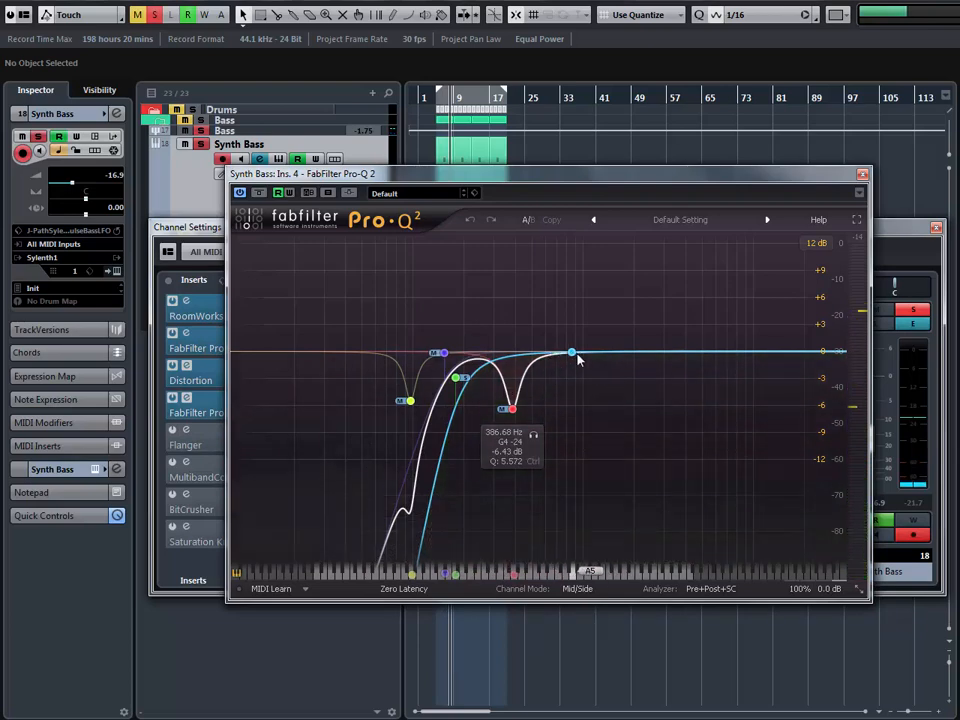
{"action": "left_click_drag", "start_coordinate": [580, 356], "coordinate": [580, 380]}
{"action": "left_click_drag", "start_coordinate": [674, 358], "coordinate": [678, 383]}
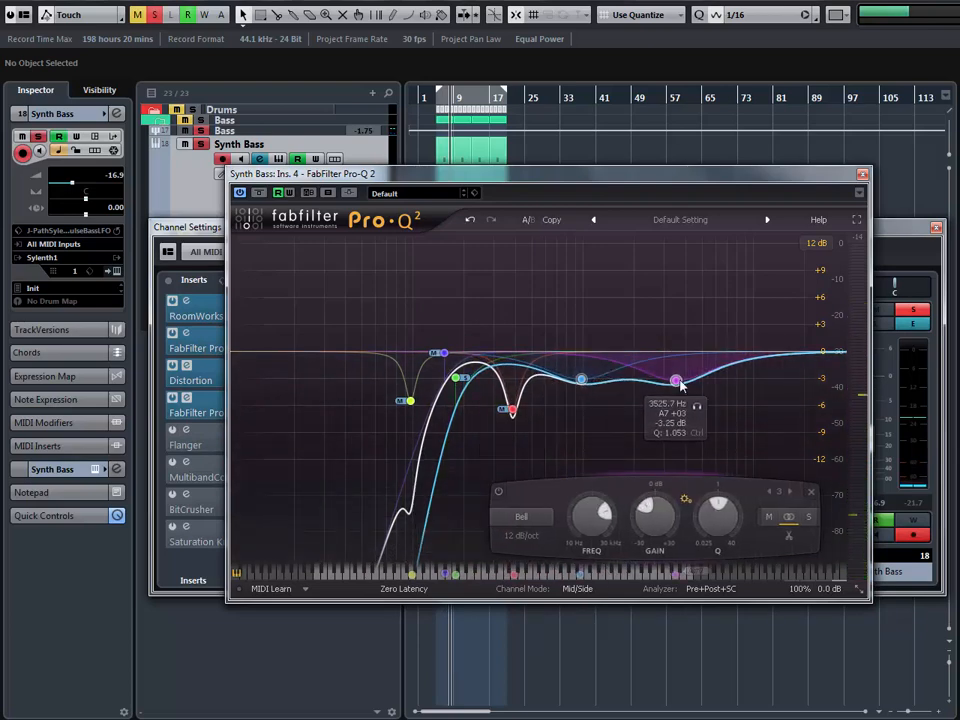
{"action": "left_click", "coordinate": [740, 377]}
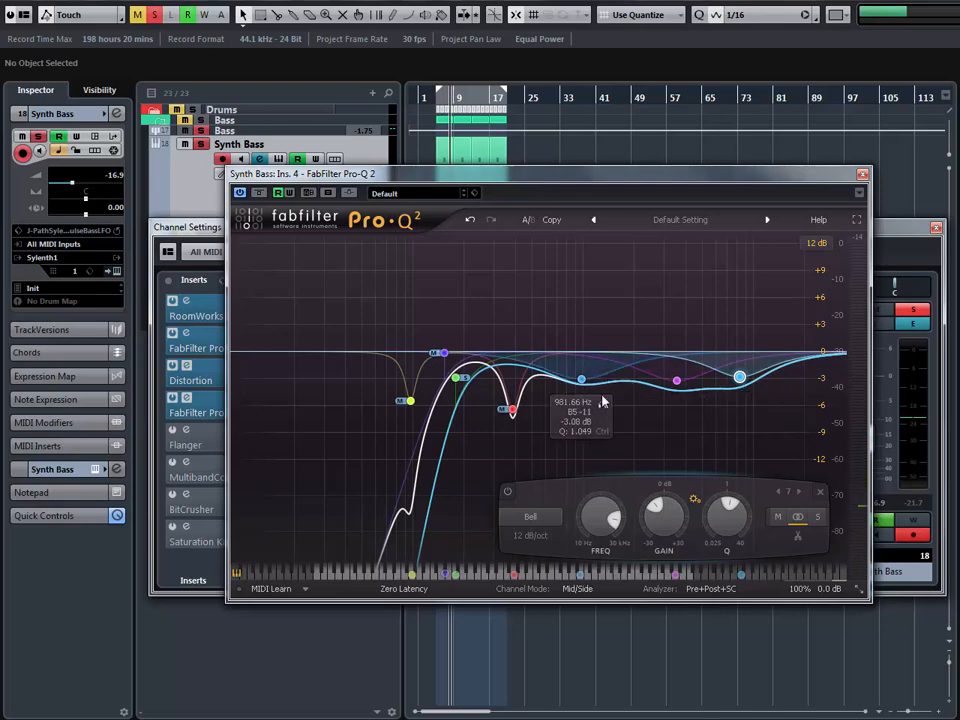
{"action": "left_click", "coordinate": [820, 492]}
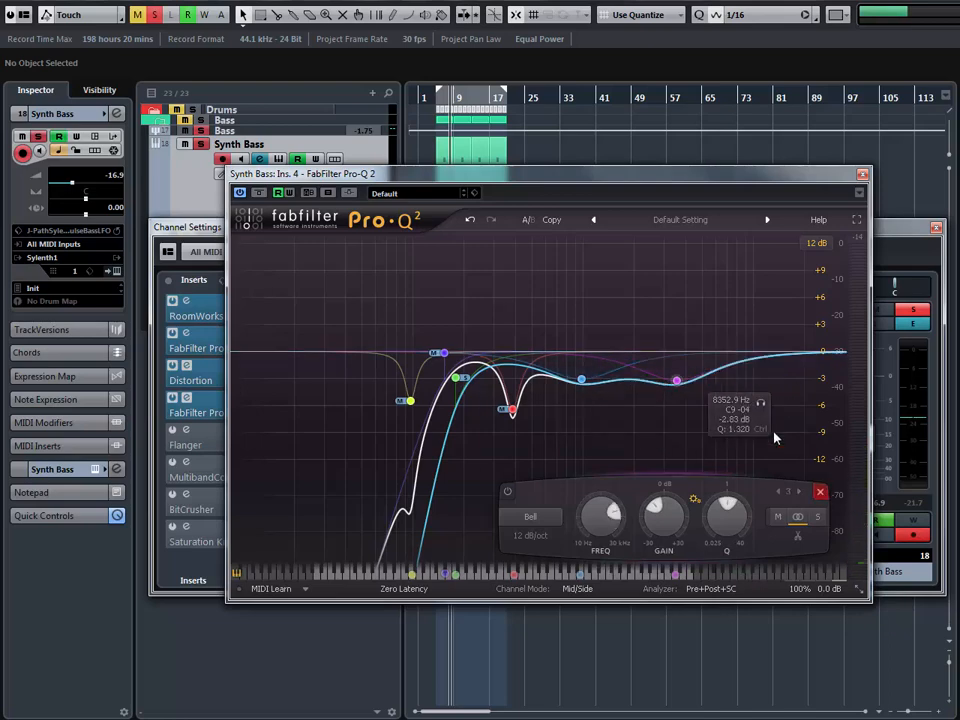
{"action": "left_click", "coordinate": [823, 494]}
{"action": "left_click", "coordinate": [737, 492]}
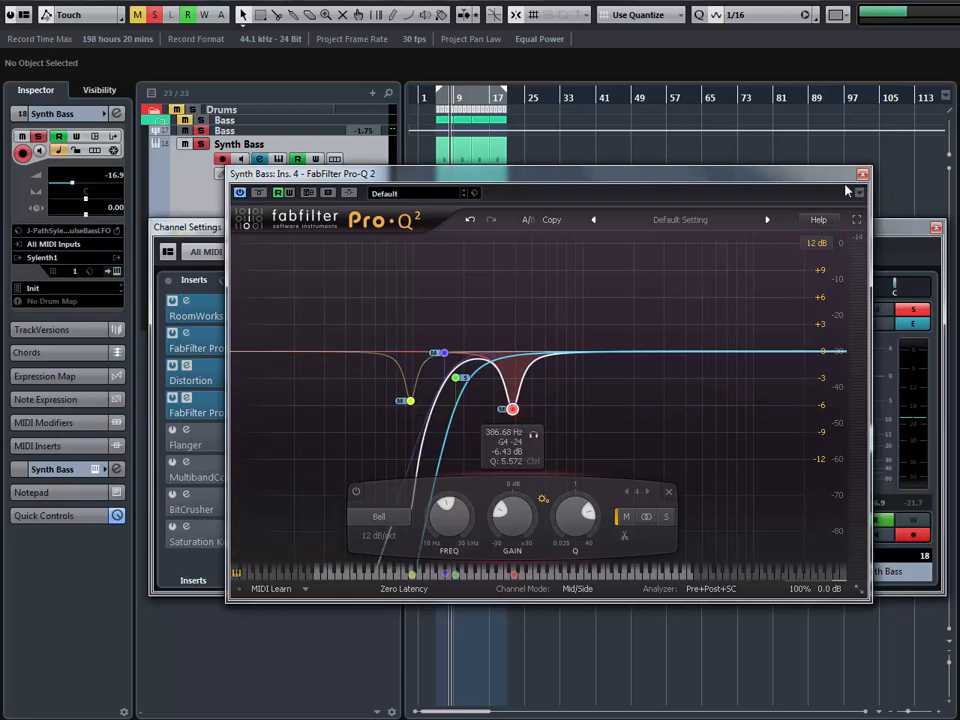
{"action": "left_click", "coordinate": [861, 176]}
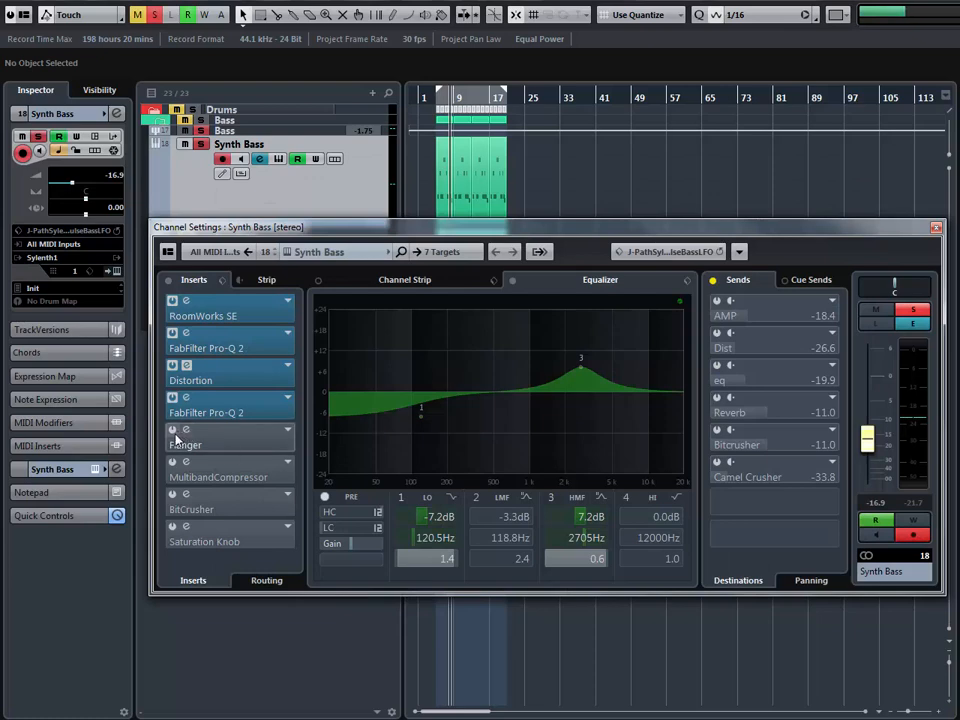
Step: Activate the Flanger insert and examine its rate, feedback, mix and filter settings while the Synth Bass plays
{"action": "left_click", "coordinate": [188, 438]}
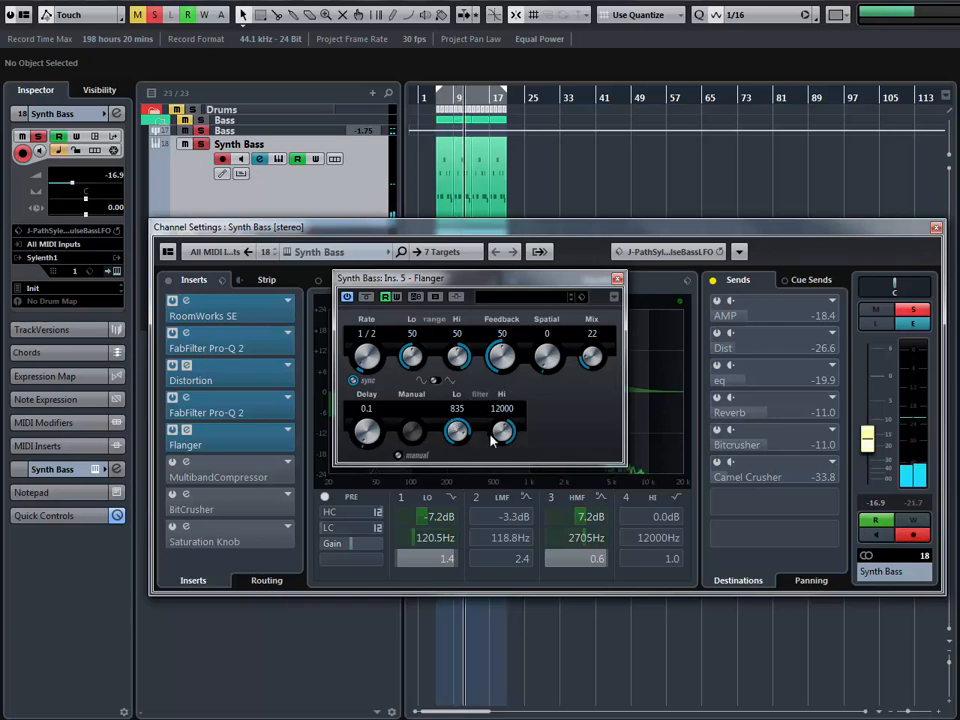
{"action": "left_click_drag", "start_coordinate": [490, 420], "coordinate": [508, 427]}
{"action": "left_click", "coordinate": [616, 278]}
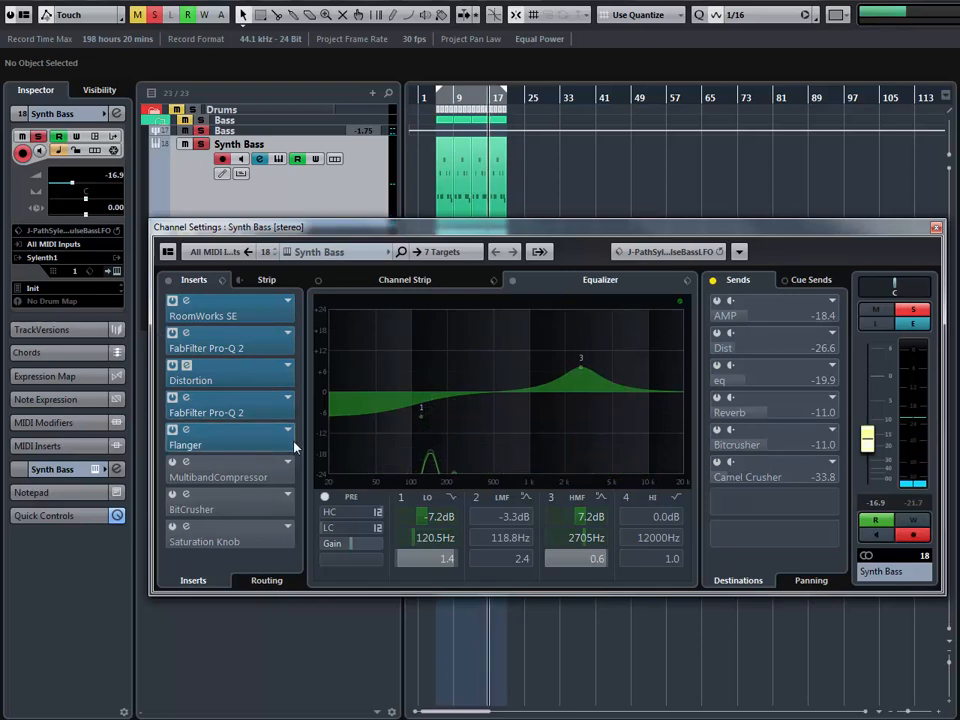
Step: Activate the MultibandCompressor insert and examine its four bands while playing the Synth Bass with cycle looping enabled
{"action": "left_click", "coordinate": [175, 469]}
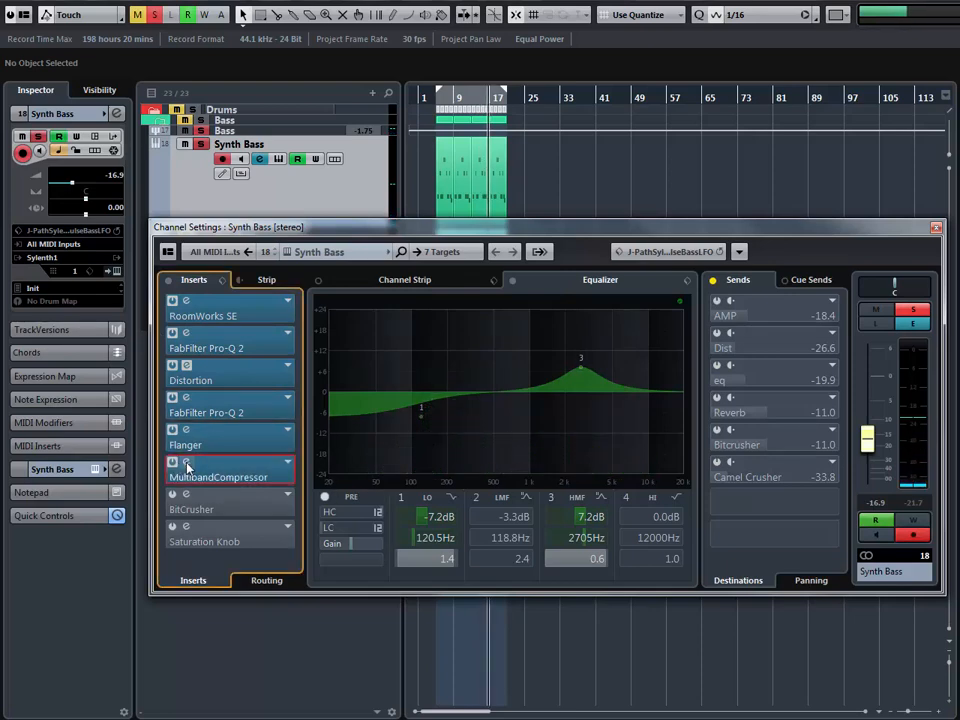
{"action": "left_click", "coordinate": [185, 462]}
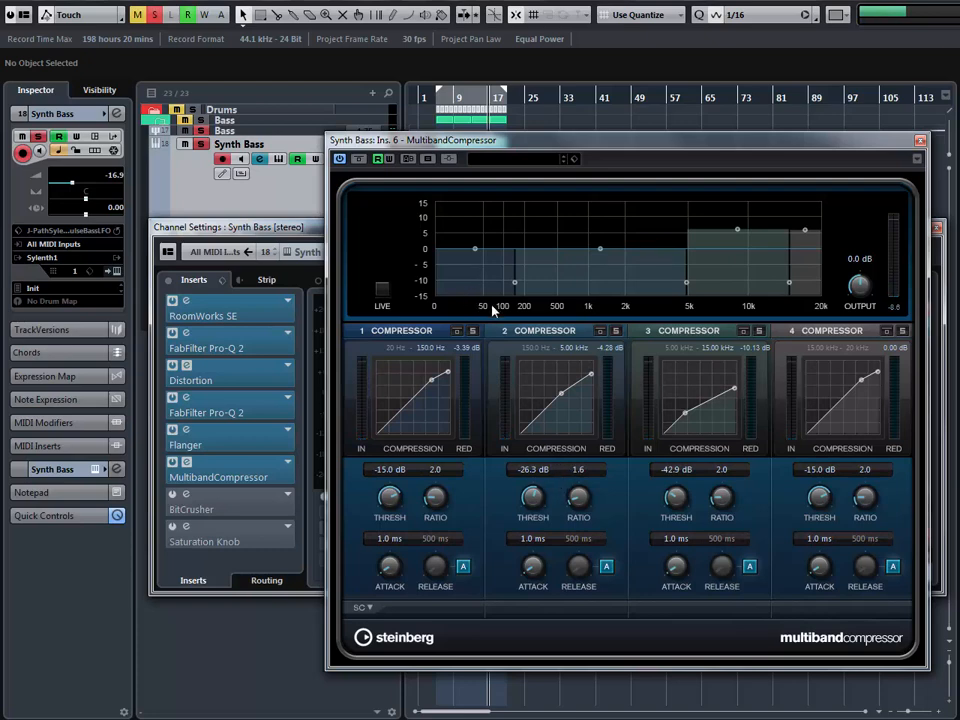
{"action": "key", "text": "space"}
{"action": "key", "text": "KP_Divide"}
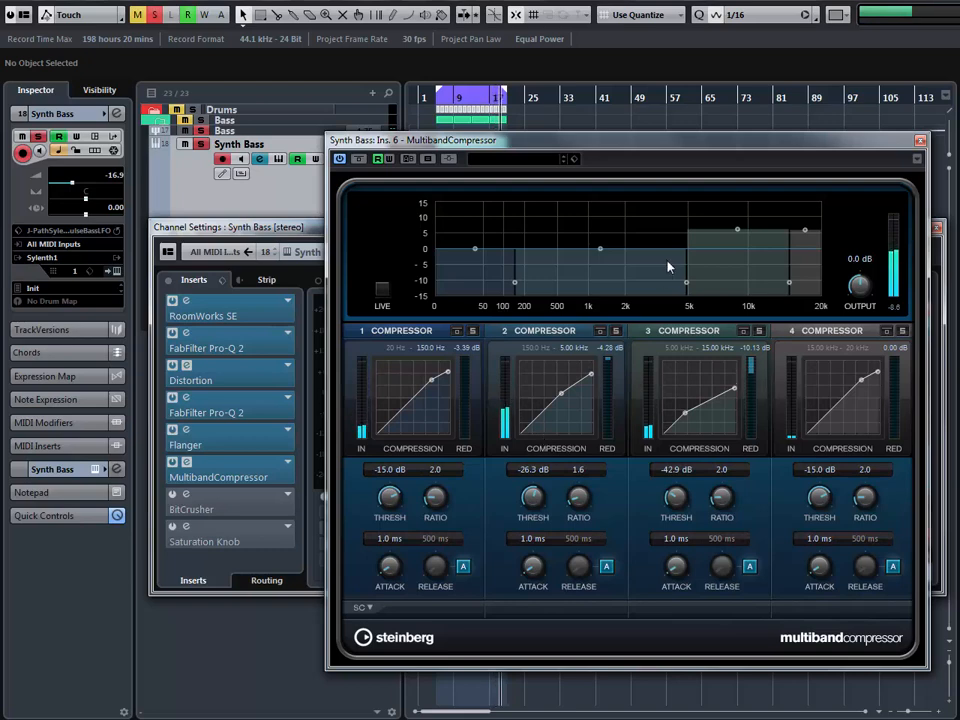
Step: Reset the output gains of MultibandCompressor bands 3 and 4 for comparison, and raise them to 5.3 dB and about 6 dB
{"action": "mouse_move", "coordinate": [735, 232]}
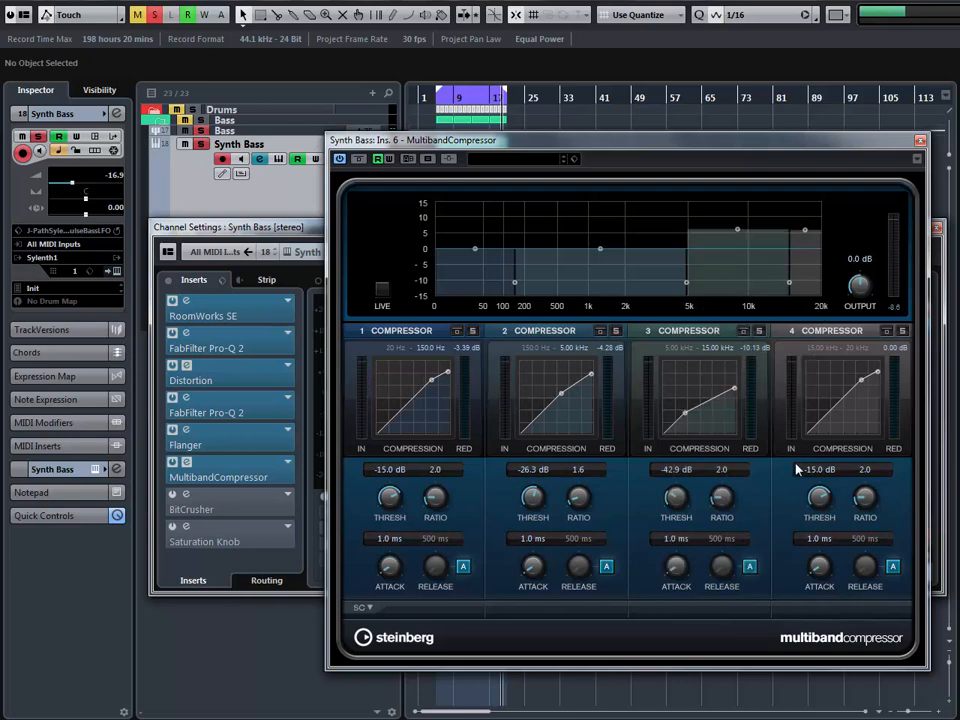
{"action": "left_click", "coordinate": [737, 231], "text": "ctrl"}
{"action": "left_click", "coordinate": [805, 232], "text": "ctrl"}
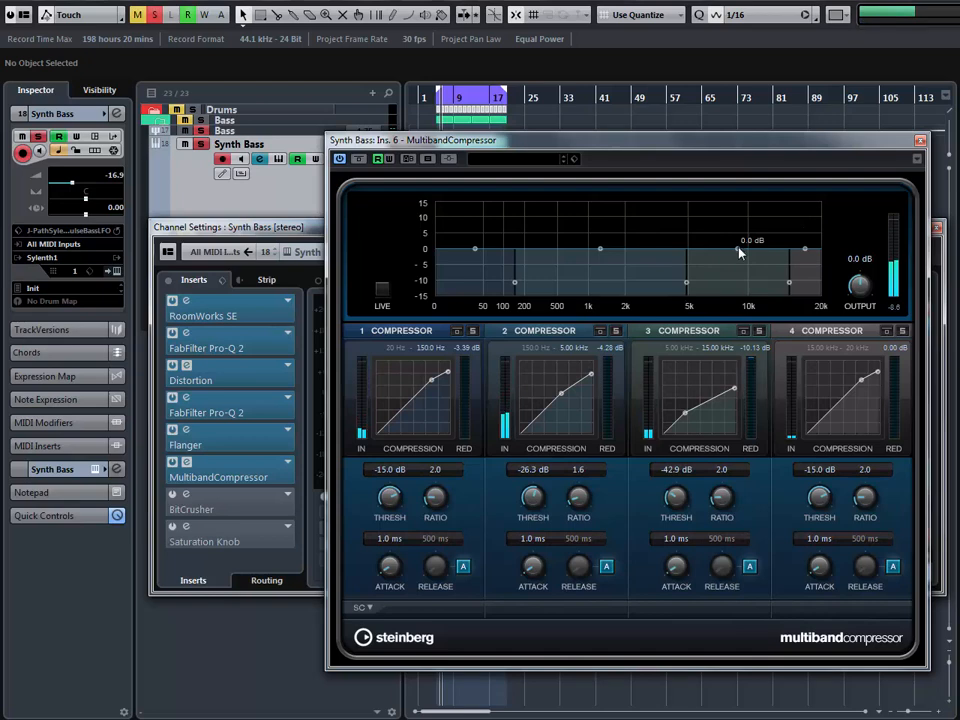
{"action": "left_click_drag", "start_coordinate": [737, 248], "coordinate": [741, 235]}
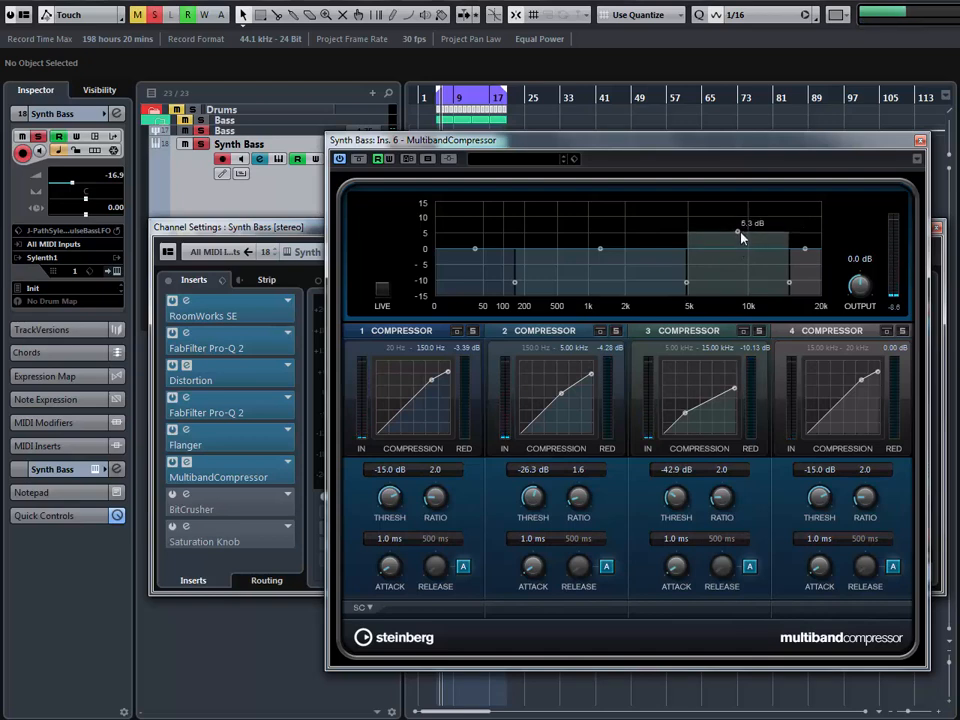
{"action": "left_click_drag", "start_coordinate": [807, 239], "coordinate": [807, 234]}
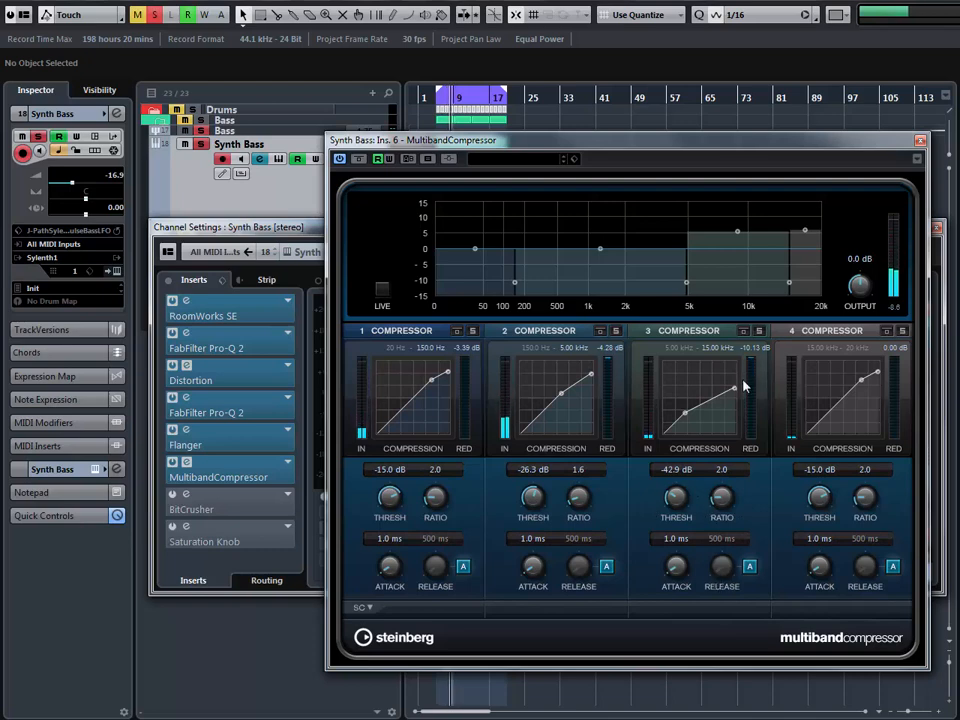
{"action": "left_click", "coordinate": [920, 143]}
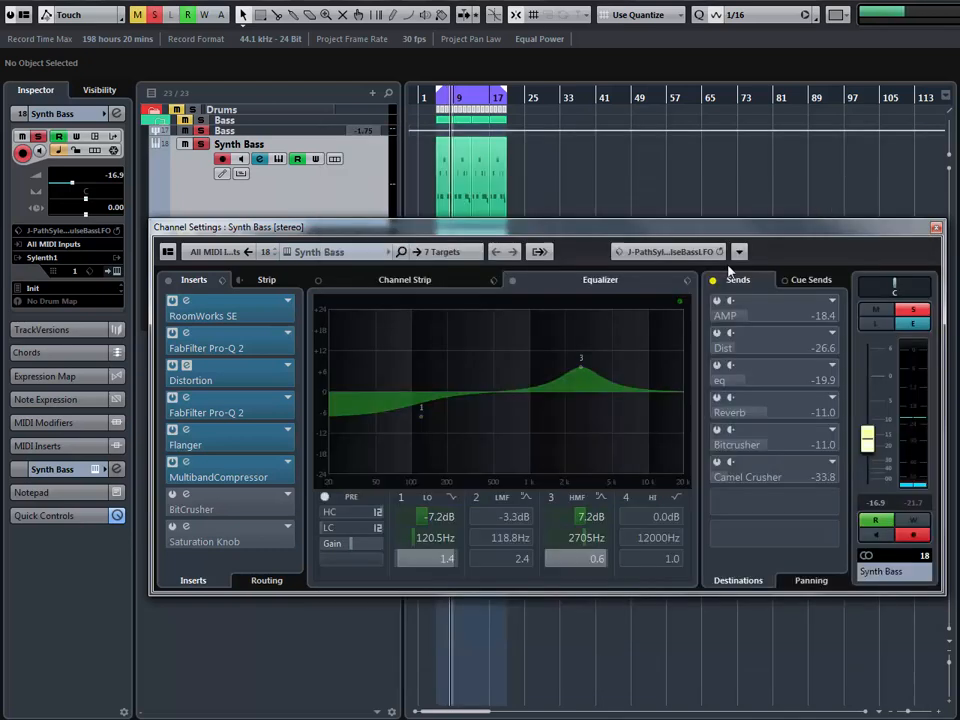
Step: Activate the BitCrusher insert and compare the Synth Bass with it bypassed and active during playback
{"action": "left_click", "coordinate": [190, 508]}
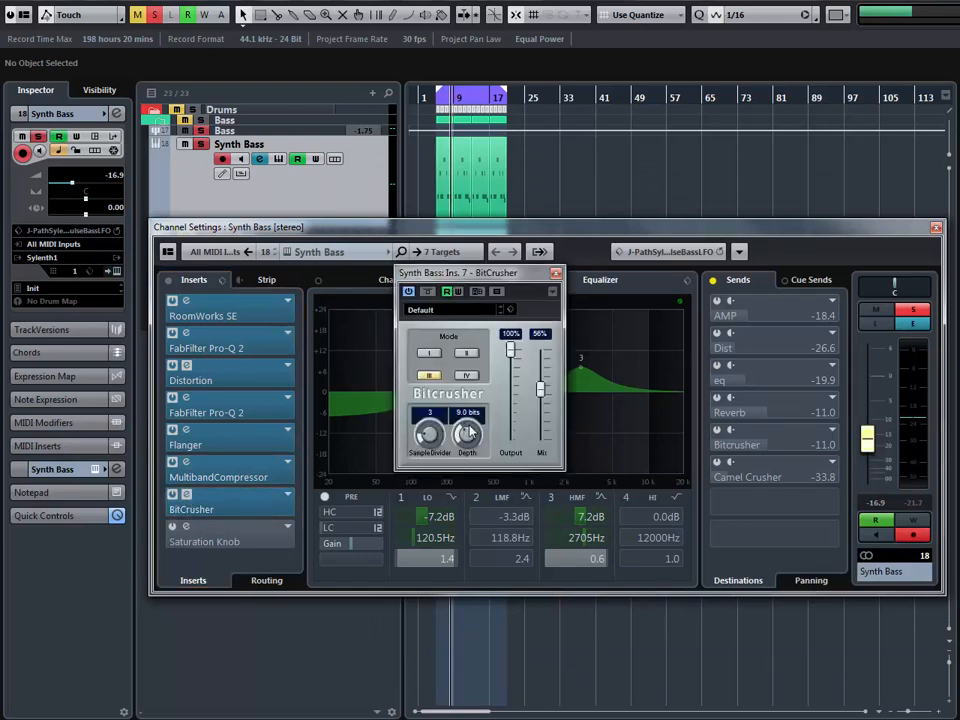
{"action": "key", "text": "space"}
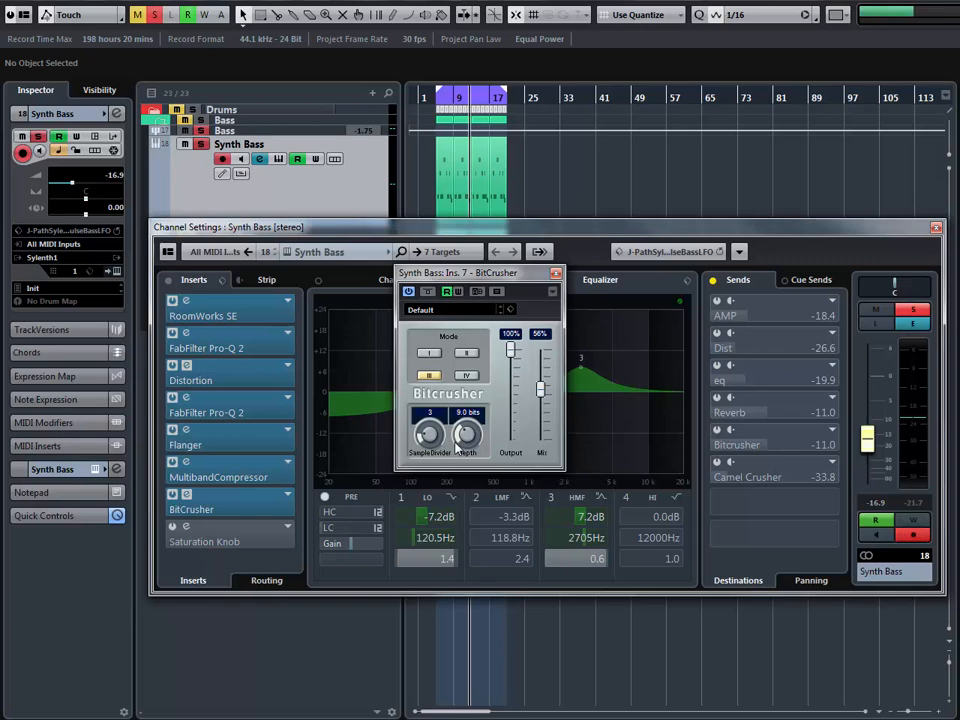
{"action": "left_click", "coordinate": [428, 291]}
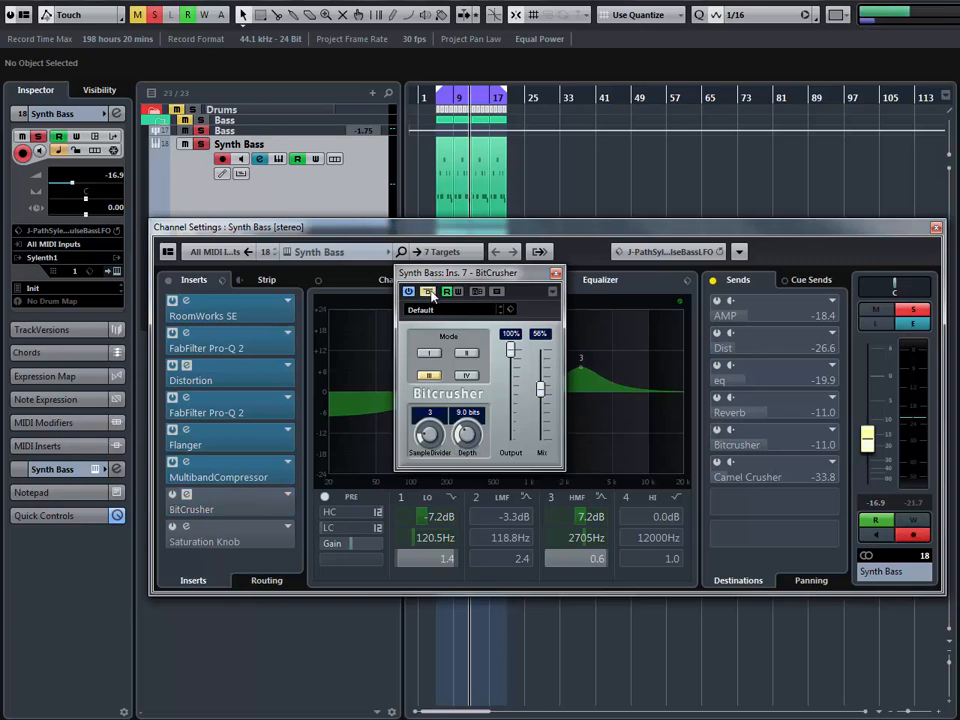
{"action": "left_click", "coordinate": [428, 291]}
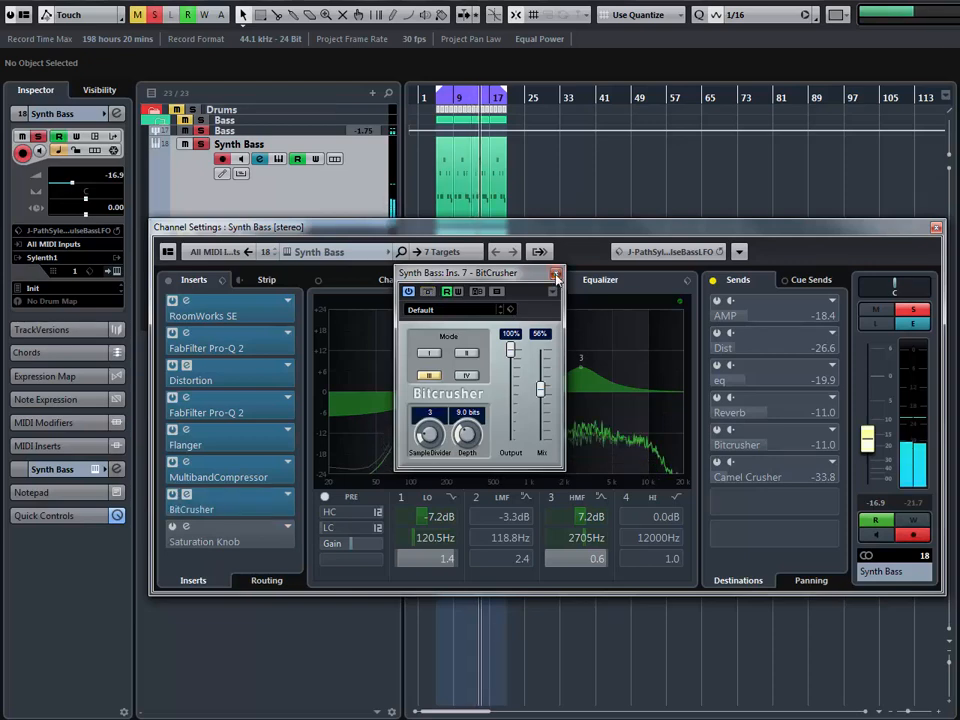
{"action": "left_click", "coordinate": [242, 497]}
Step: Activate the Saturation Knob insert and examine its saturation amount and type while playing the Synth Bass
{"action": "left_click", "coordinate": [174, 526]}
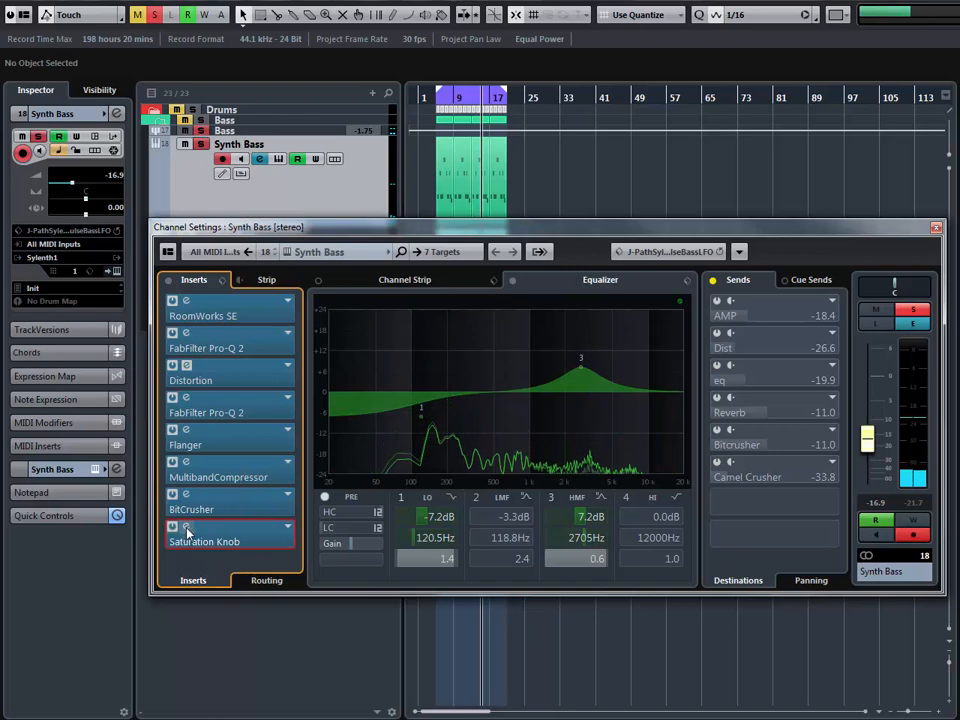
{"action": "left_click", "coordinate": [186, 527]}
{"action": "mouse_move", "coordinate": [556, 339]}
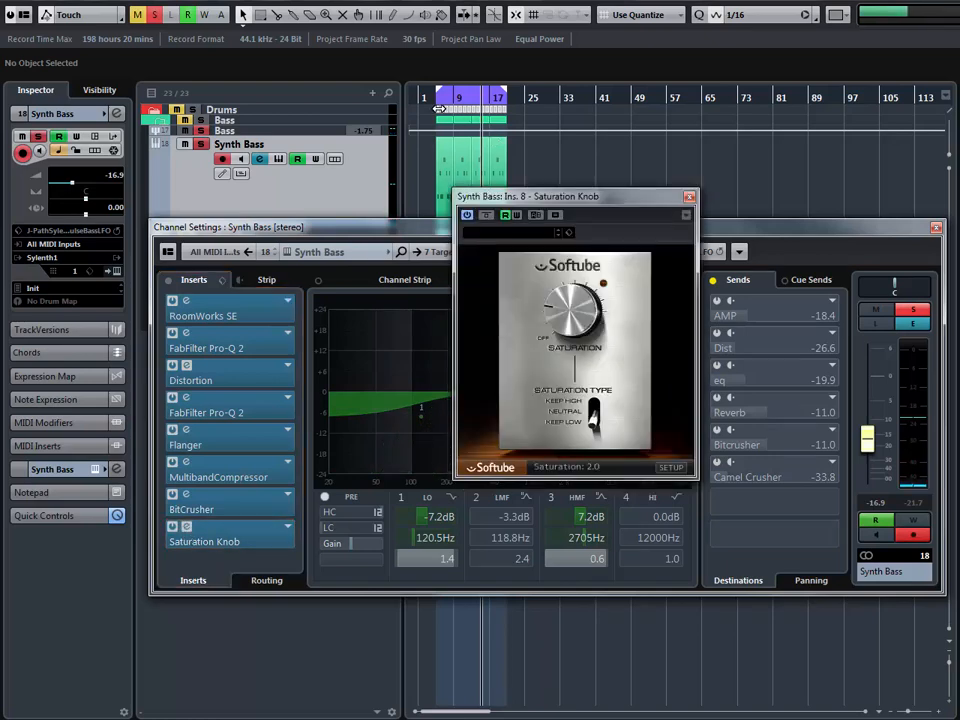
{"action": "key", "text": "space"}
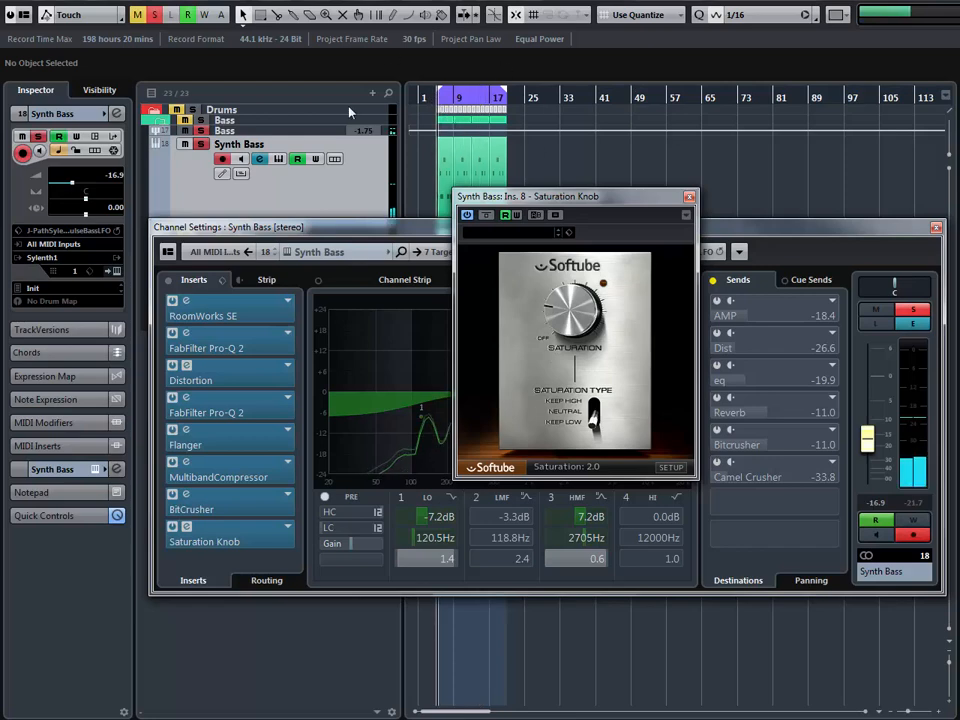
{"action": "left_click", "coordinate": [689, 198]}
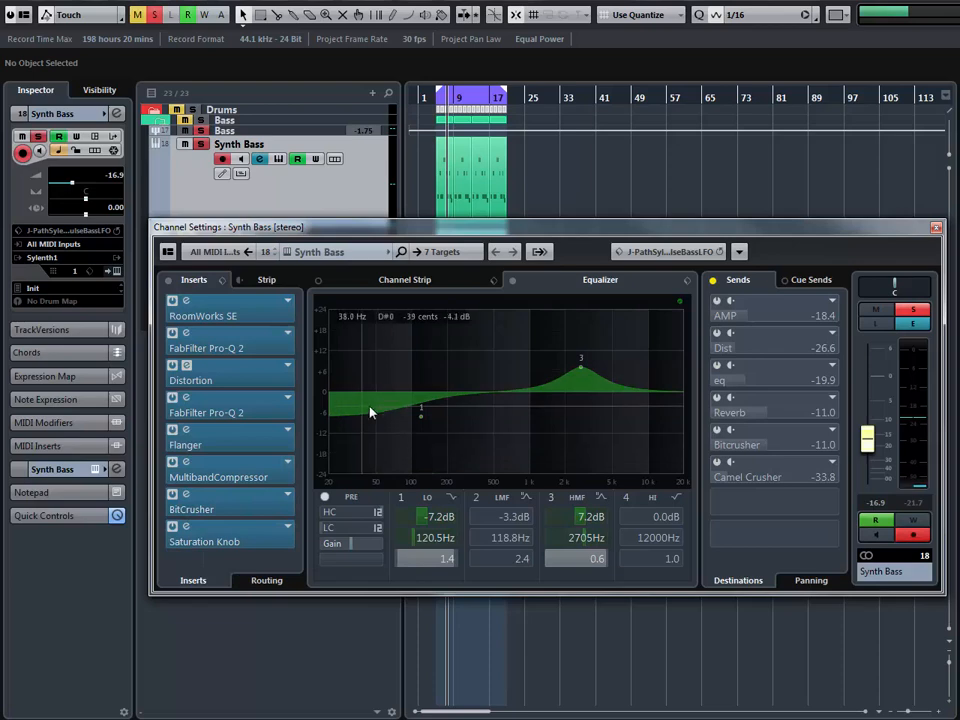
Step: Examine the Synth Bass equalizer's low and high-mid bands, and compare the sound with the equalizer bypassed and active during playback
{"action": "mouse_move", "coordinate": [419, 419]}
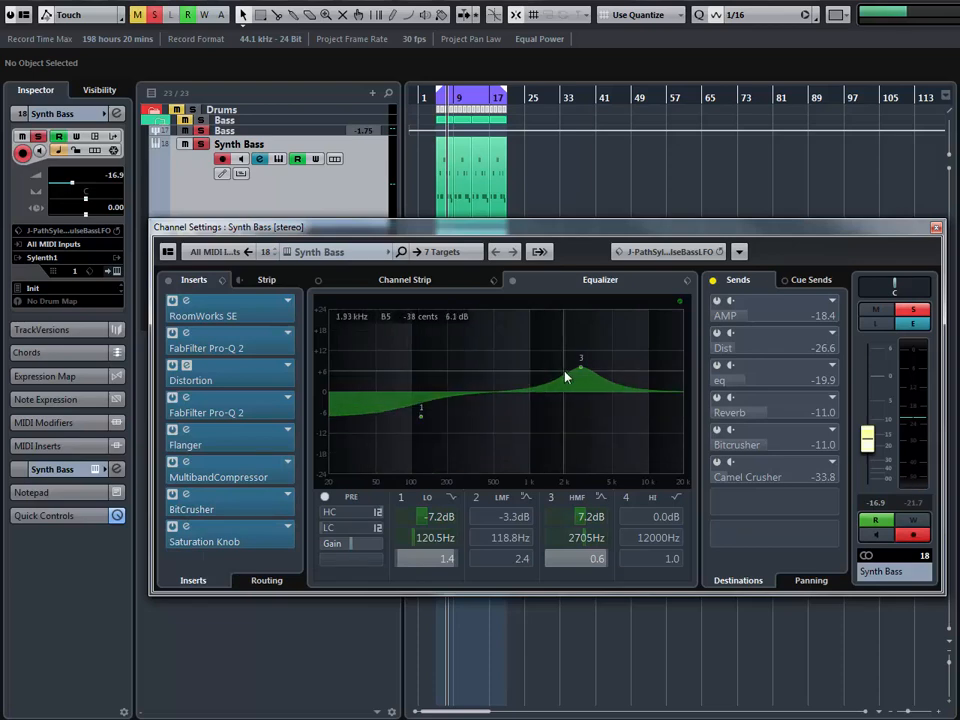
{"action": "mouse_move", "coordinate": [581, 372]}
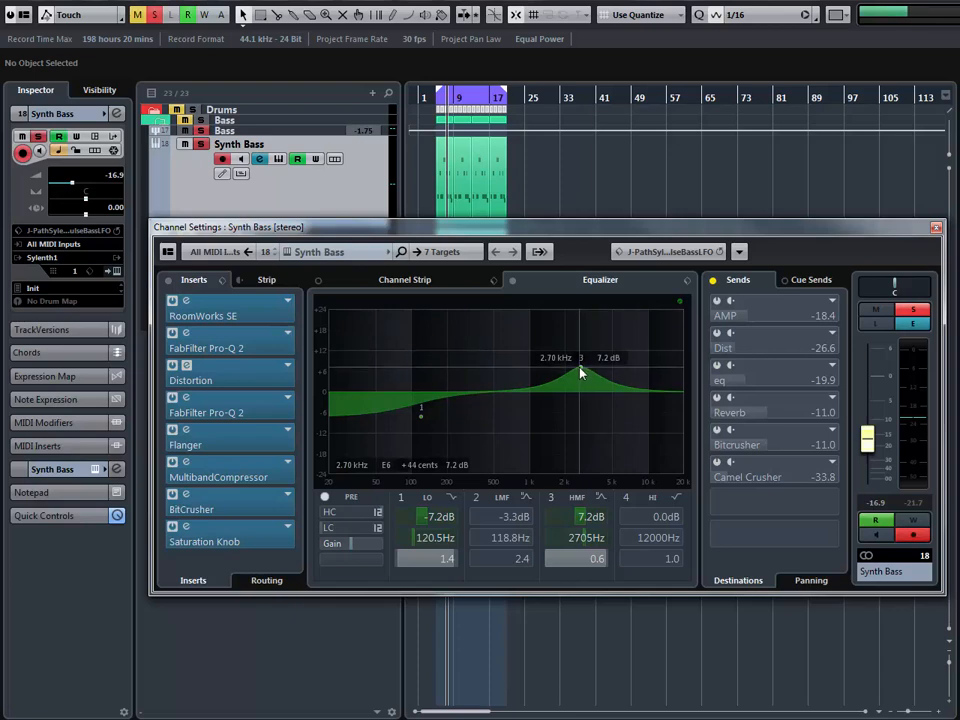
{"action": "key", "text": "space"}
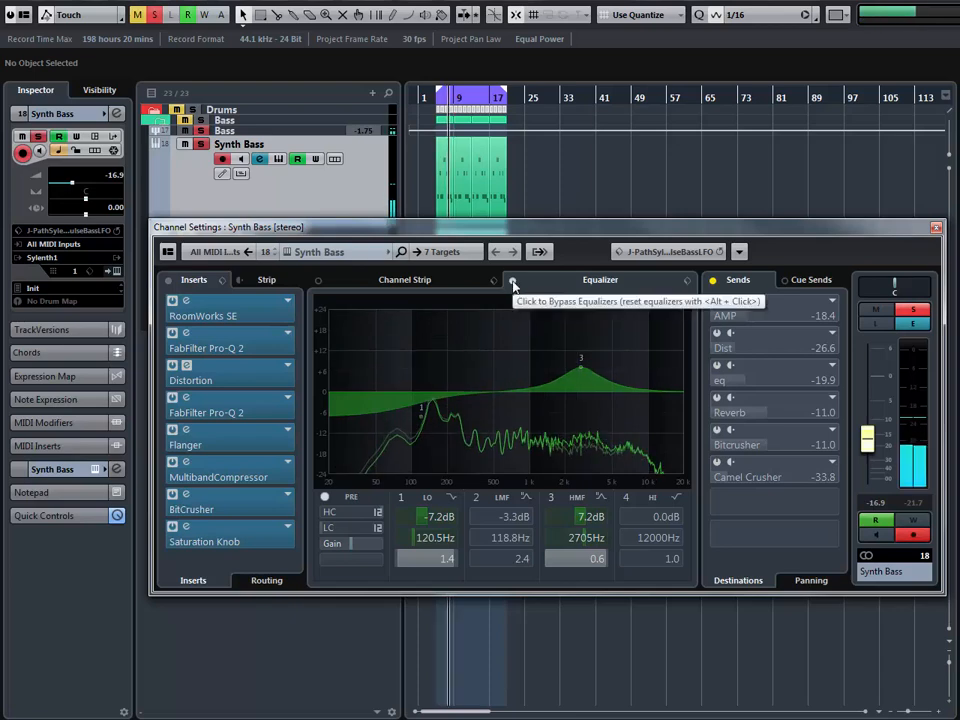
{"action": "left_click", "coordinate": [513, 284]}
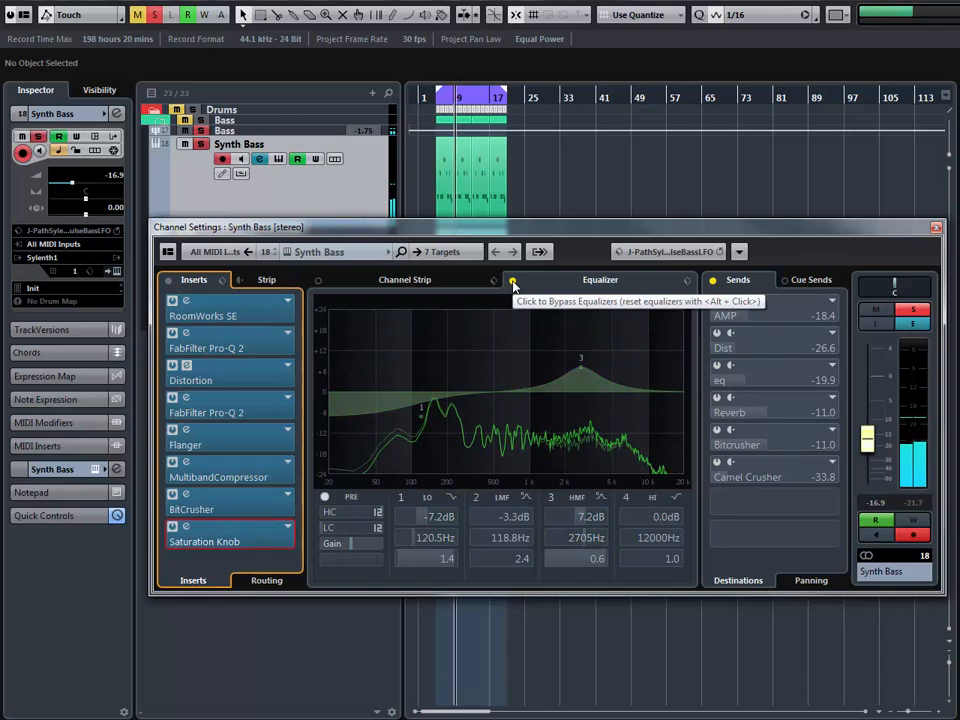
{"action": "left_click", "coordinate": [513, 284]}
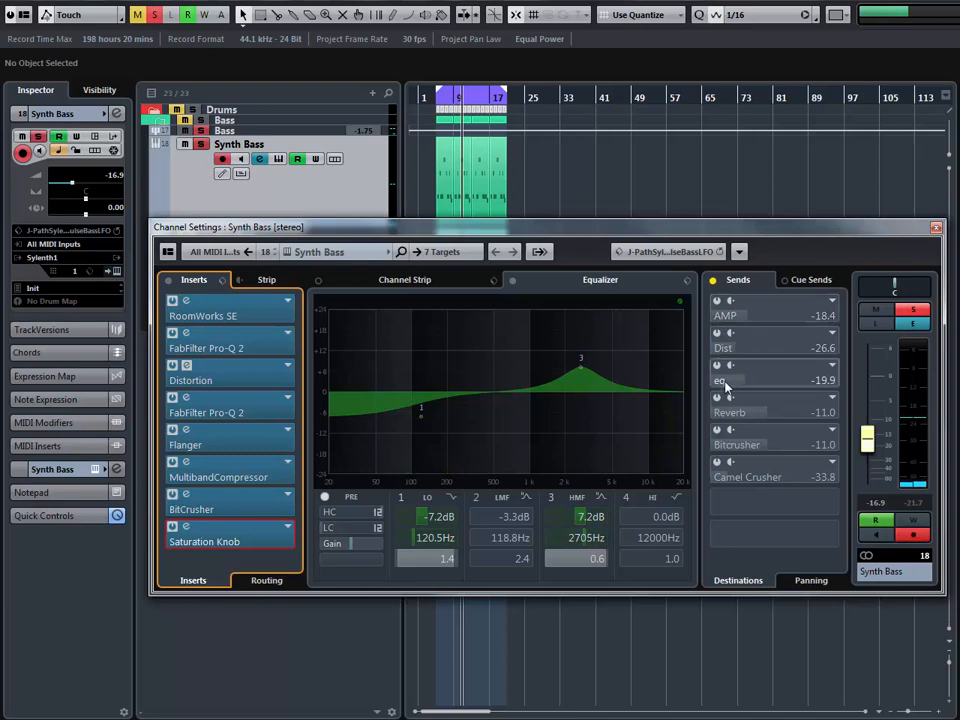
Step: Activate the Synth Bass sends and examine the AmpSimulator and REVerence inserts on the AMP track
{"action": "left_click", "coordinate": [712, 280]}
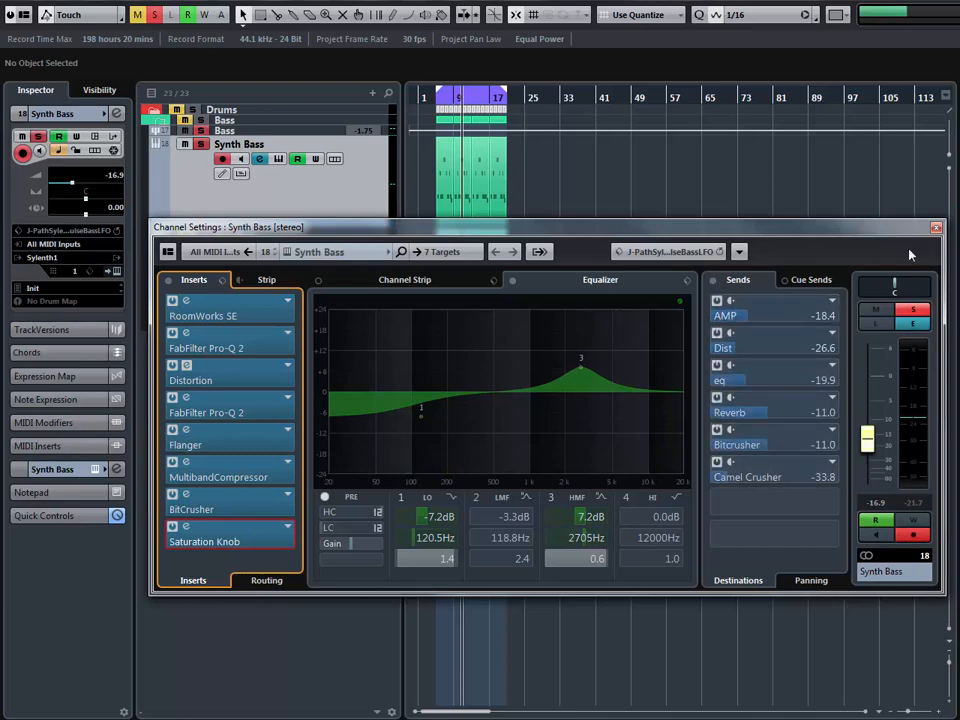
{"action": "left_click", "coordinate": [935, 228]}
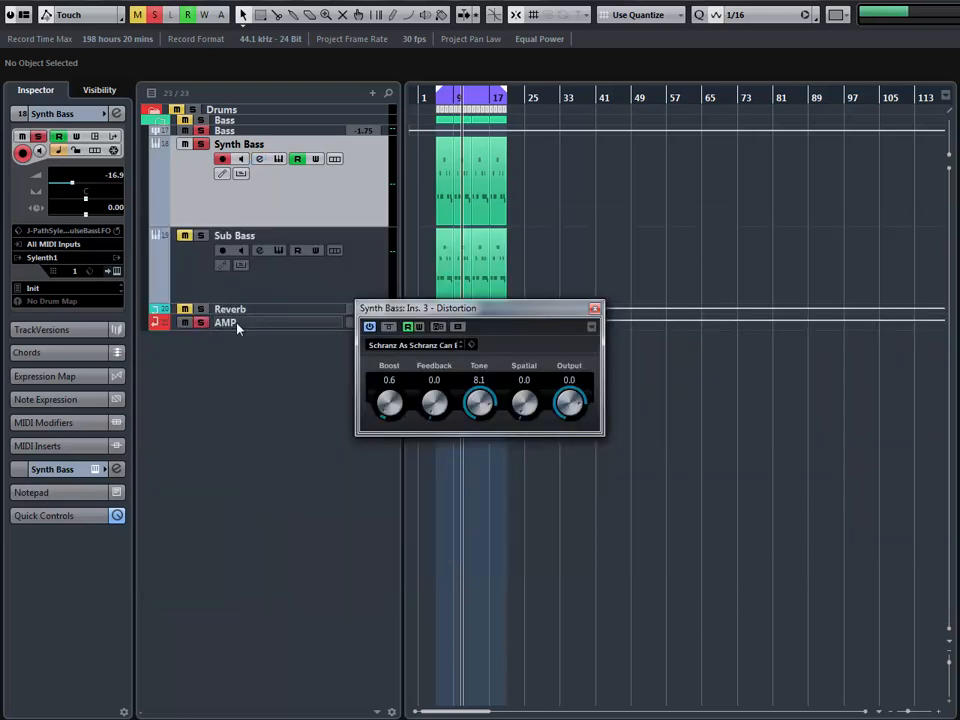
{"action": "left_click", "coordinate": [228, 322]}
{"action": "left_click", "coordinate": [72, 177]}
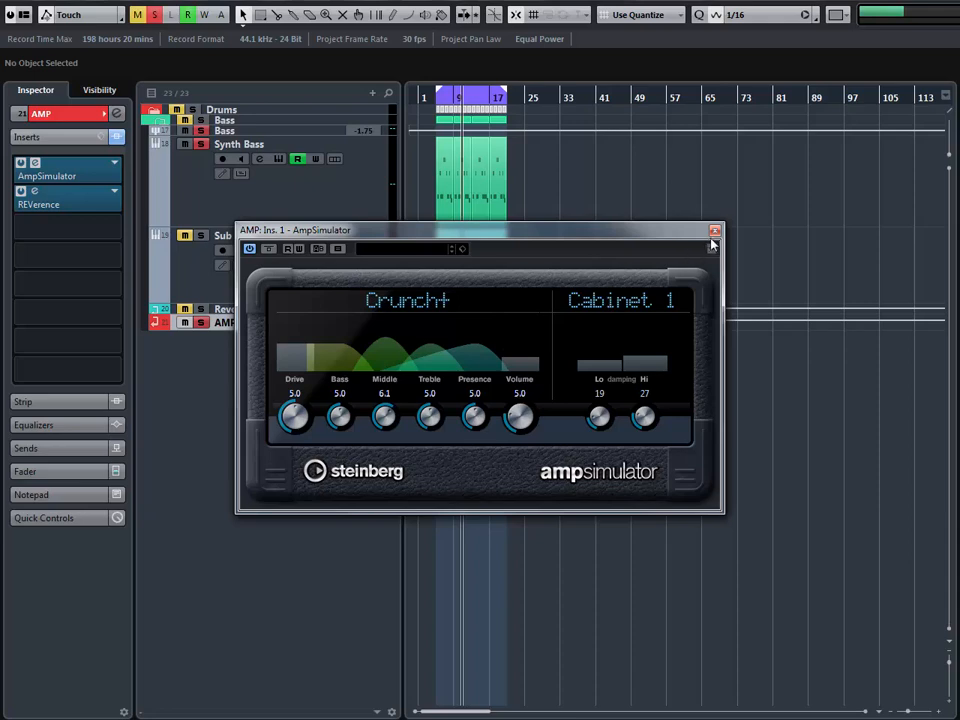
{"action": "left_click", "coordinate": [72, 204]}
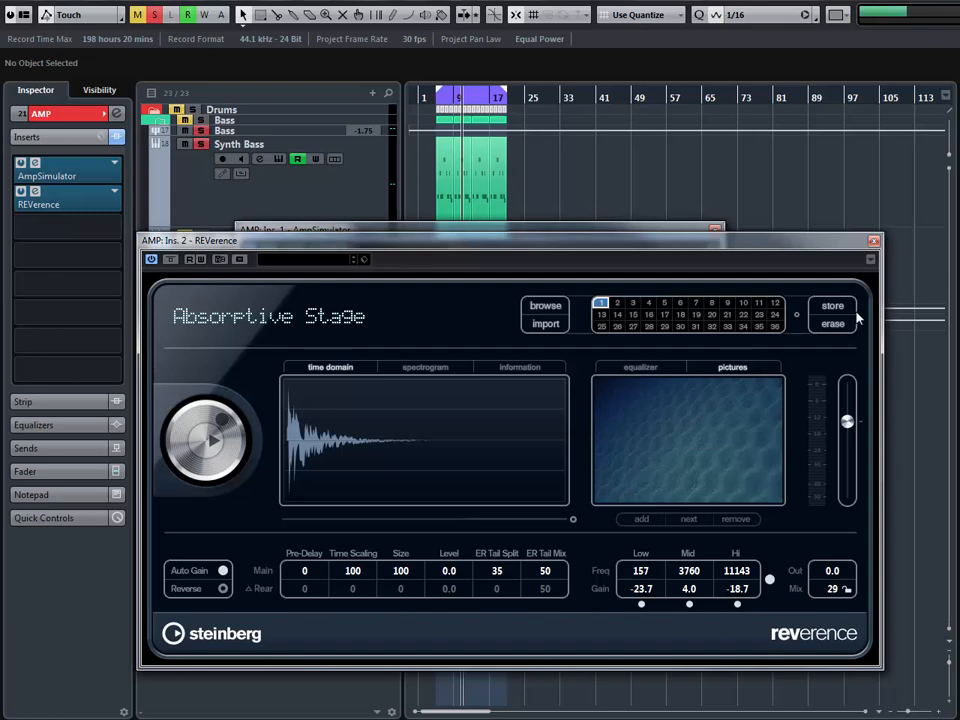
{"action": "left_click", "coordinate": [873, 241]}
{"action": "left_click", "coordinate": [714, 229]}
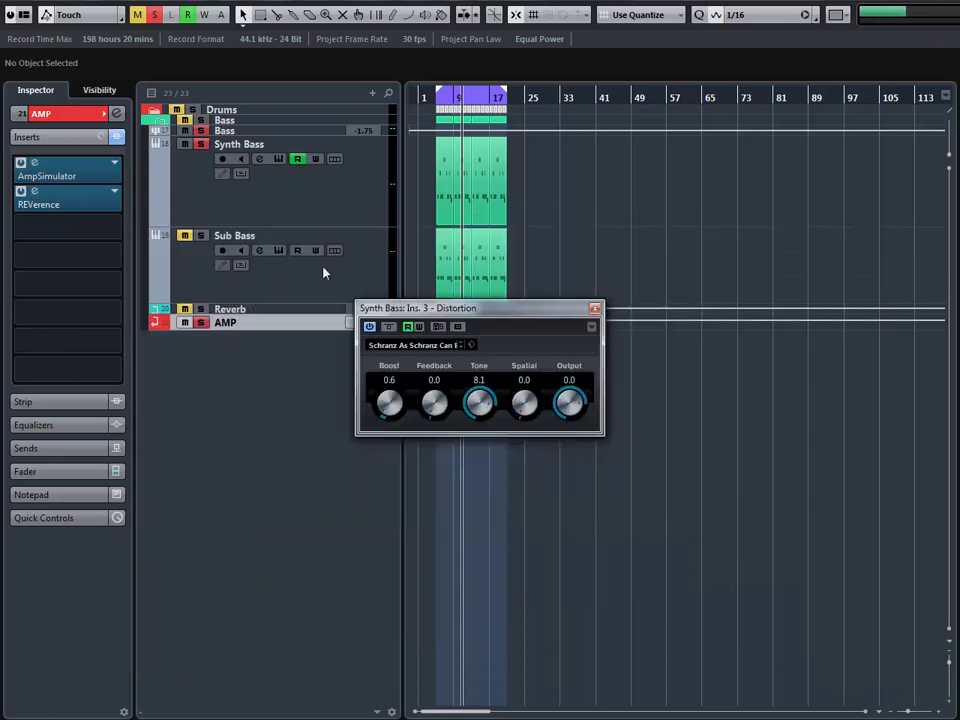
Step: Examine the AMP channel settings, and play the Synth Bass with its sends active
{"action": "left_click", "coordinate": [117, 114]}
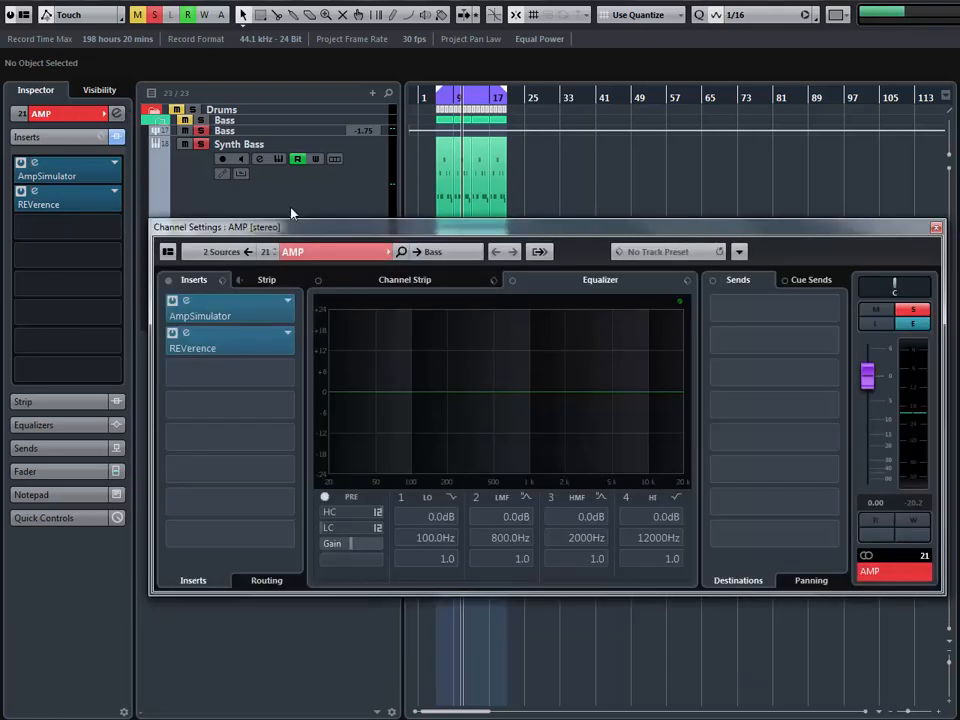
{"action": "left_click", "coordinate": [324, 210]}
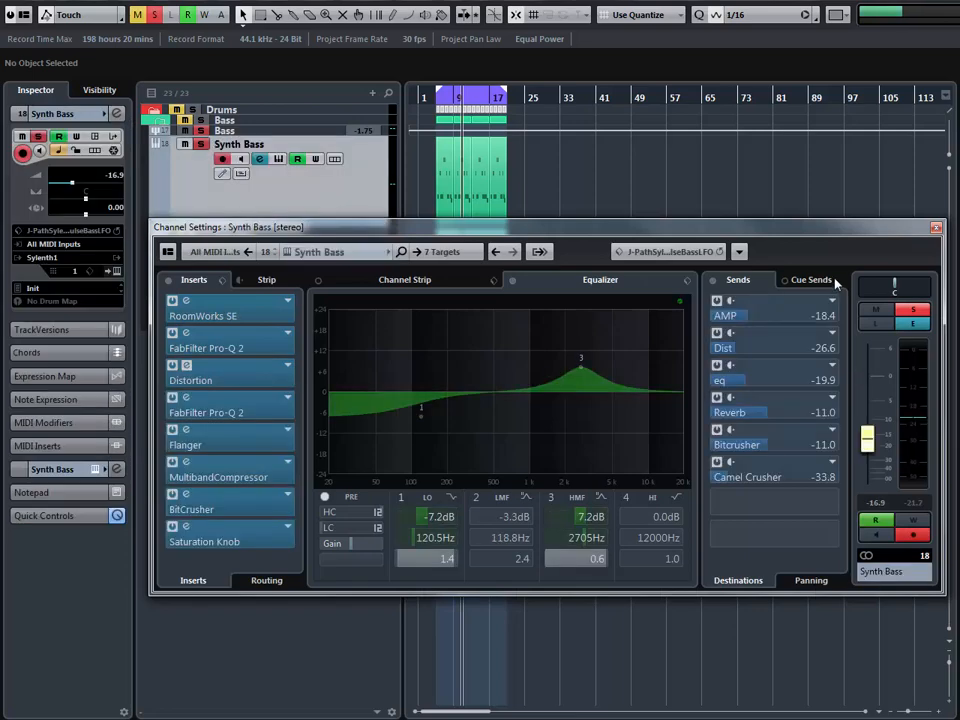
{"action": "left_click", "coordinate": [745, 325]}
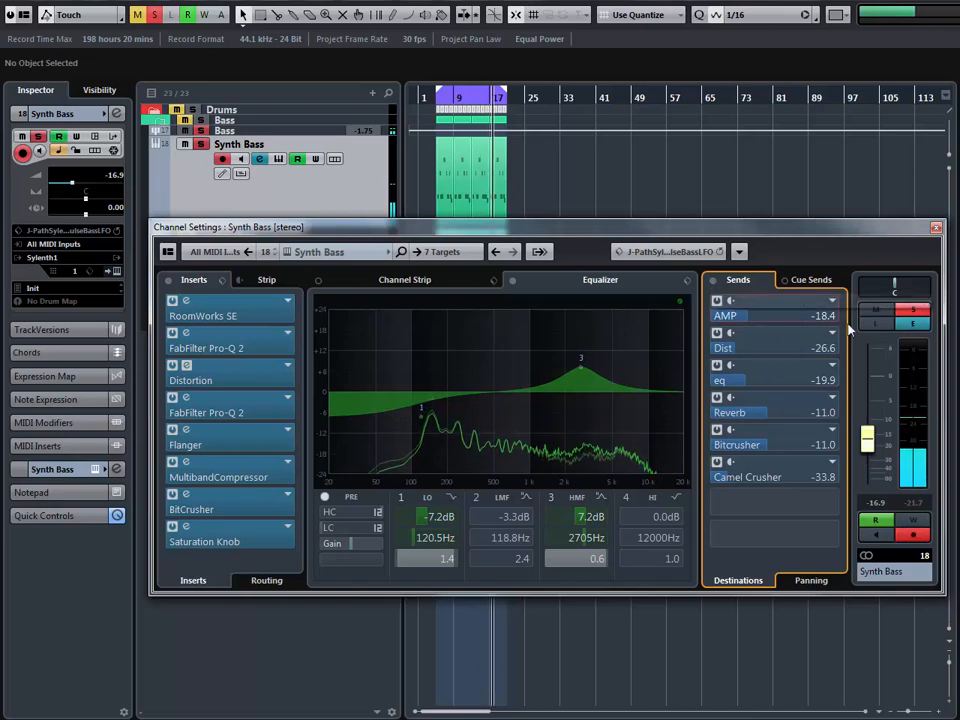
{"action": "left_click", "coordinate": [936, 229]}
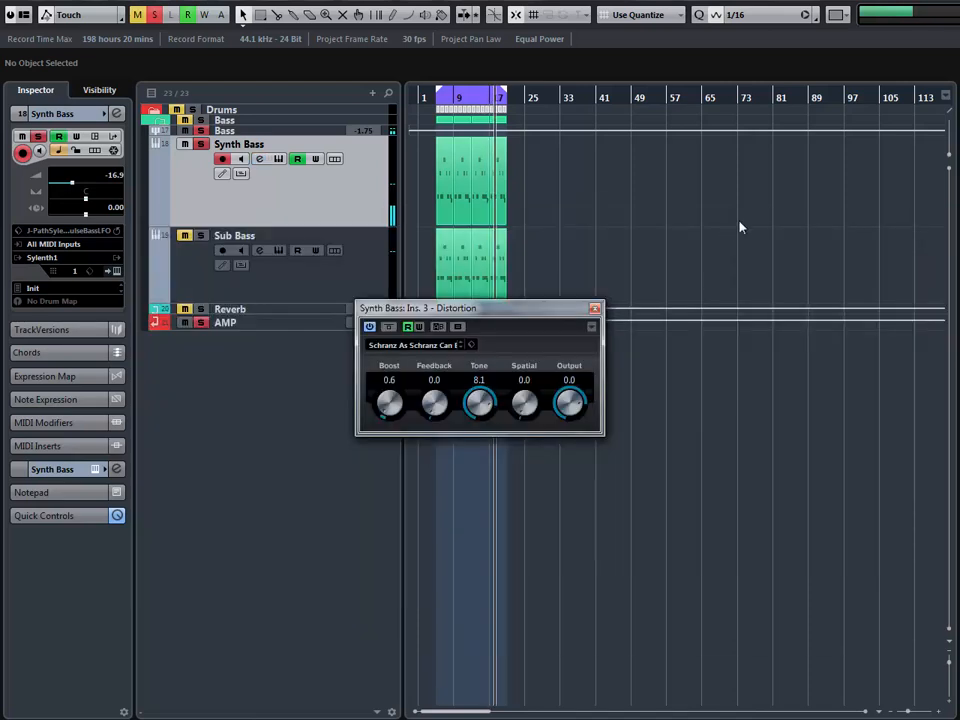
Step: Solo the Sub Bass and examine its channel settings and the FabFilter Pro-Q 2 insert's cut bands
{"action": "left_click", "coordinate": [203, 237]}
{"action": "left_click", "coordinate": [247, 260]}
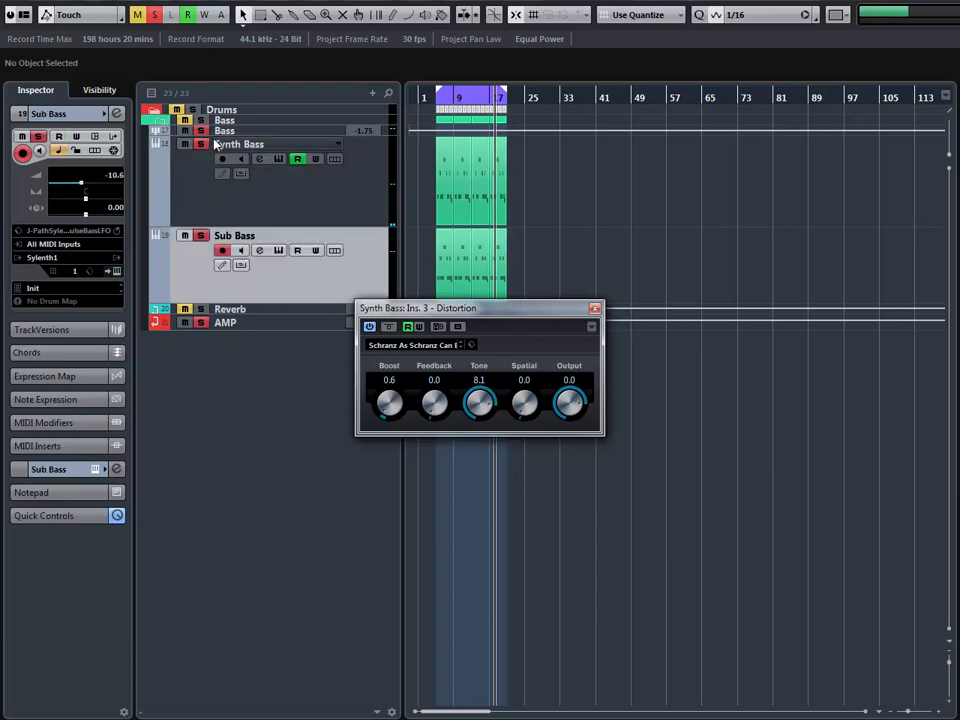
{"action": "left_click", "coordinate": [117, 114]}
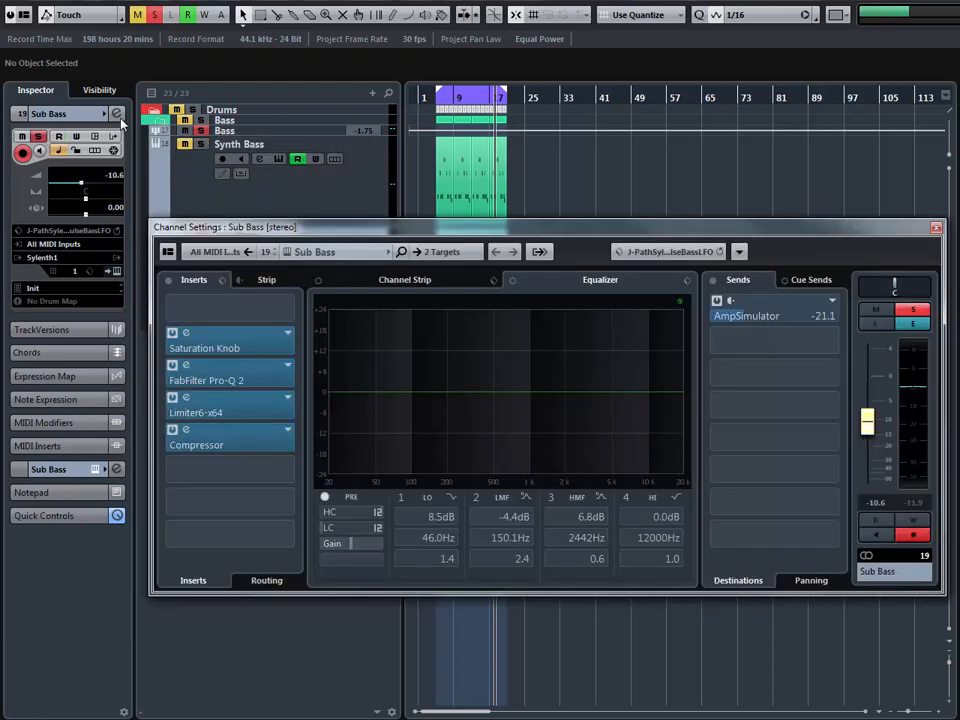
{"action": "left_click", "coordinate": [214, 380]}
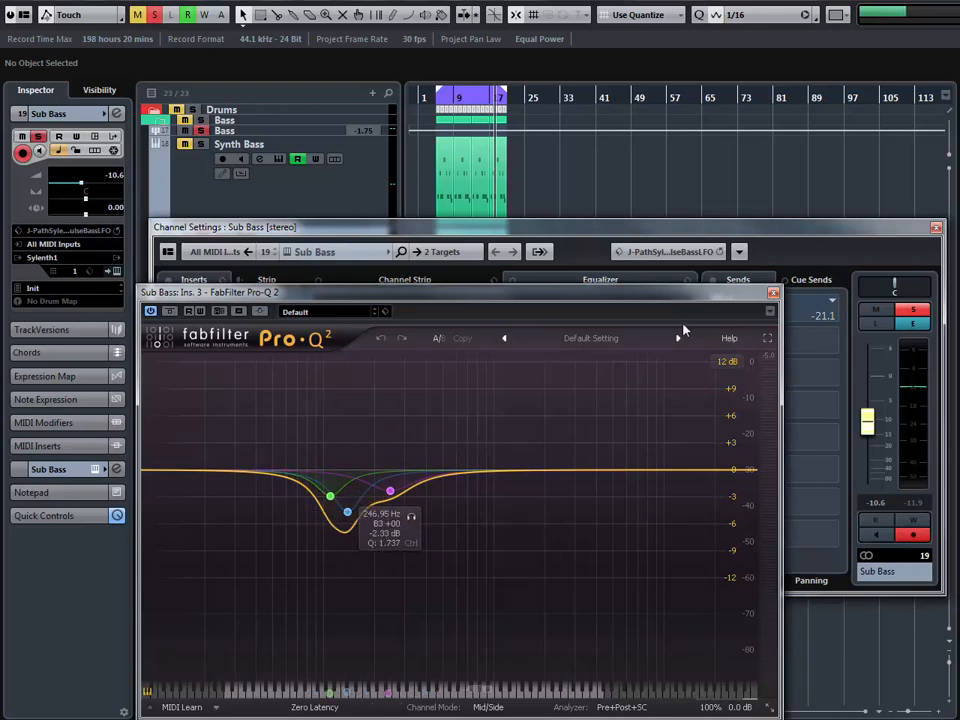
{"action": "left_click", "coordinate": [774, 293]}
Step: Examine the Limiter6-x64 and Compressor inserts and the AmpSimulator send on the Sub Bass channel
{"action": "left_click", "coordinate": [254, 400]}
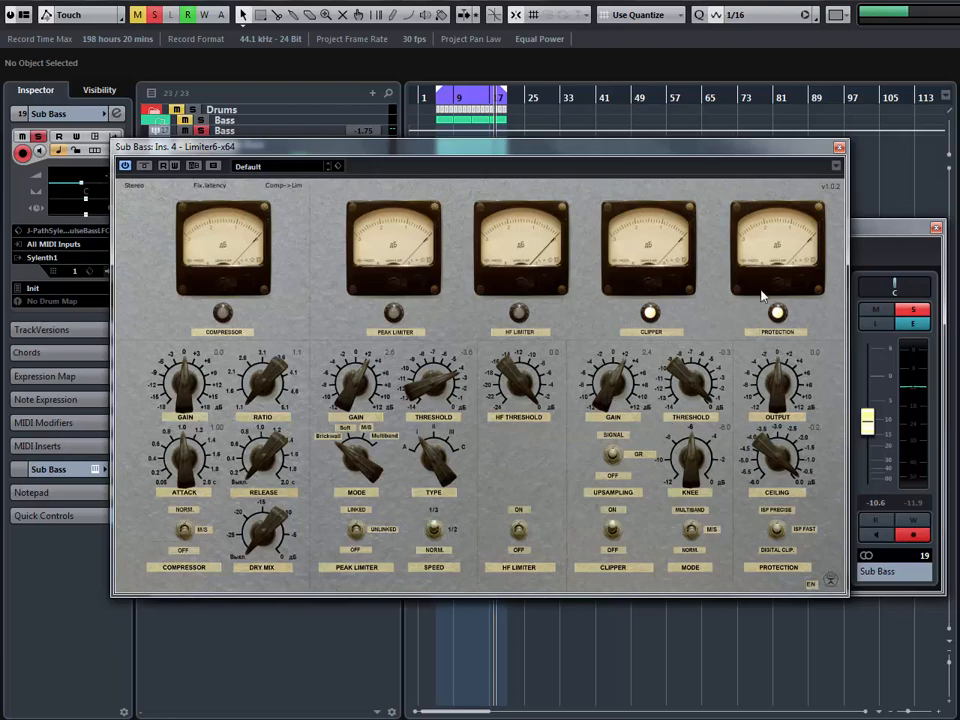
{"action": "left_click", "coordinate": [839, 148]}
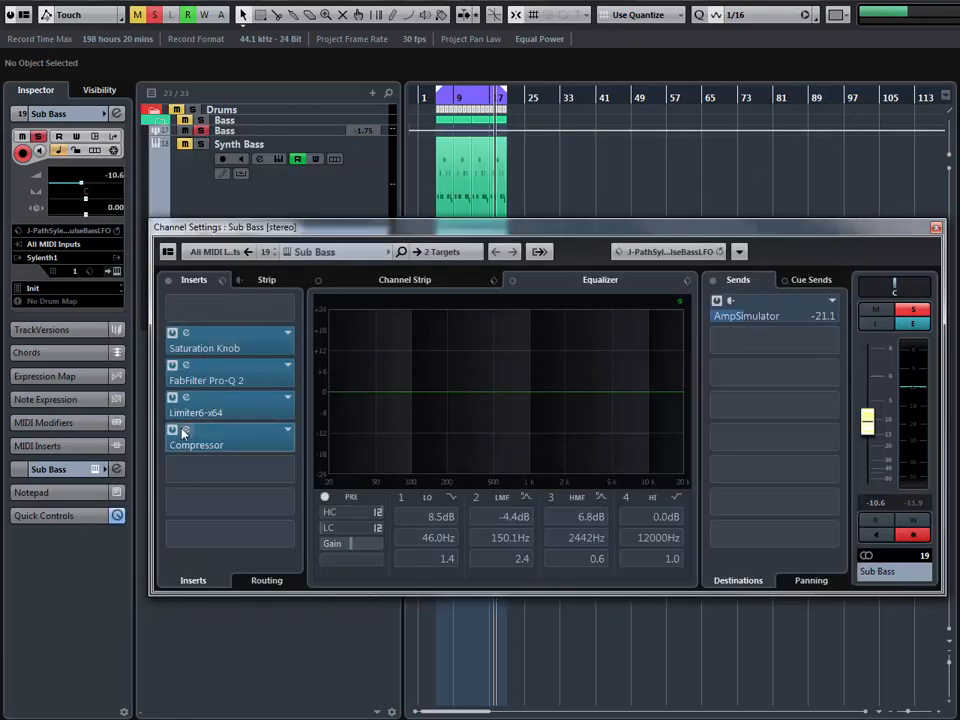
{"action": "left_click", "coordinate": [298, 435]}
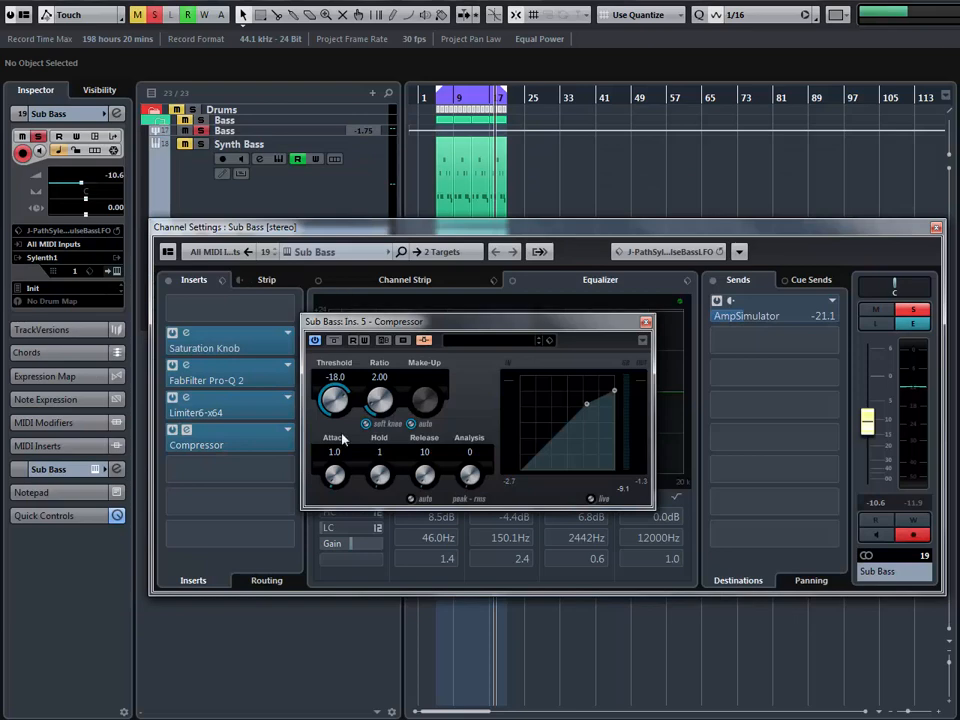
{"action": "left_click", "coordinate": [645, 321]}
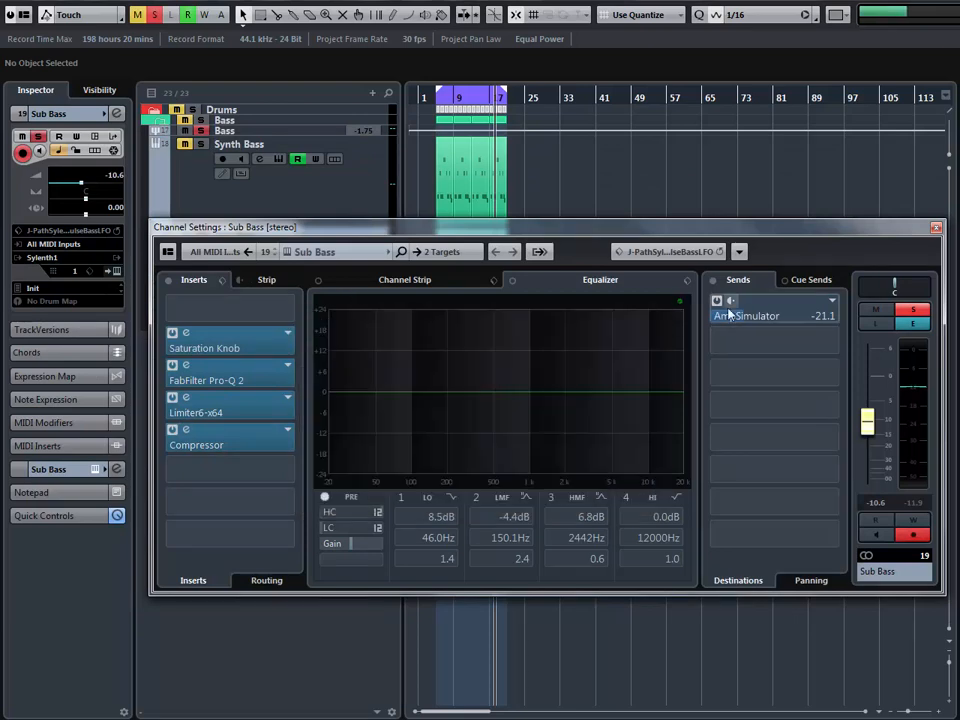
{"action": "left_click", "coordinate": [936, 228]}
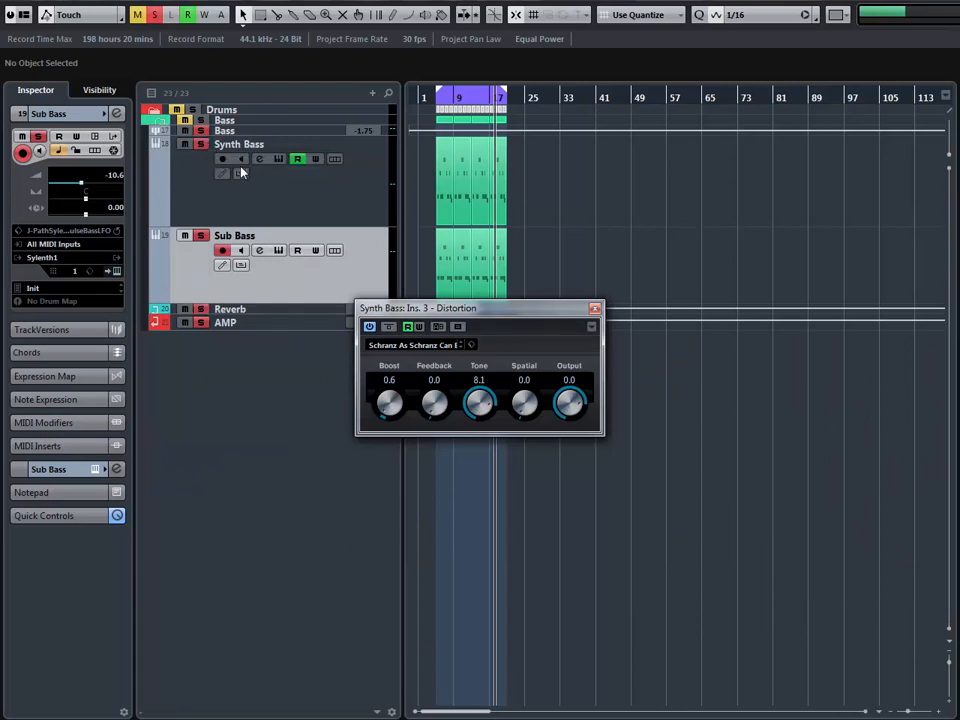
Step: Play the Synth Bass and Sub Bass together from the start of the cycle range, and close the Distortion window
{"action": "key", "text": "KP_1"}
{"action": "key", "text": "space"}
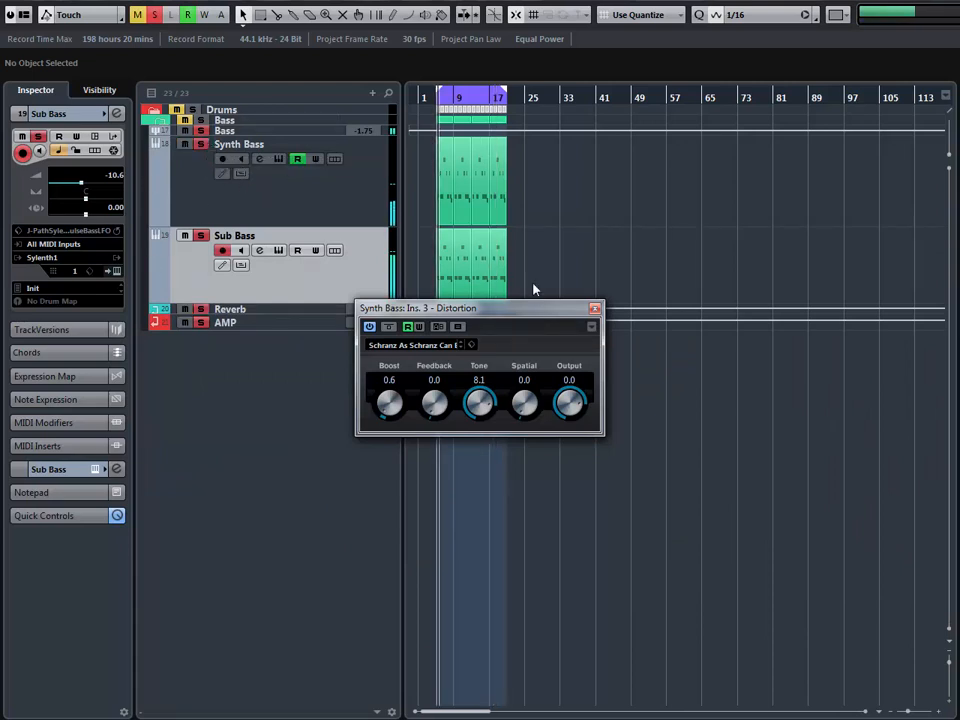
{"action": "left_click", "coordinate": [595, 308]}
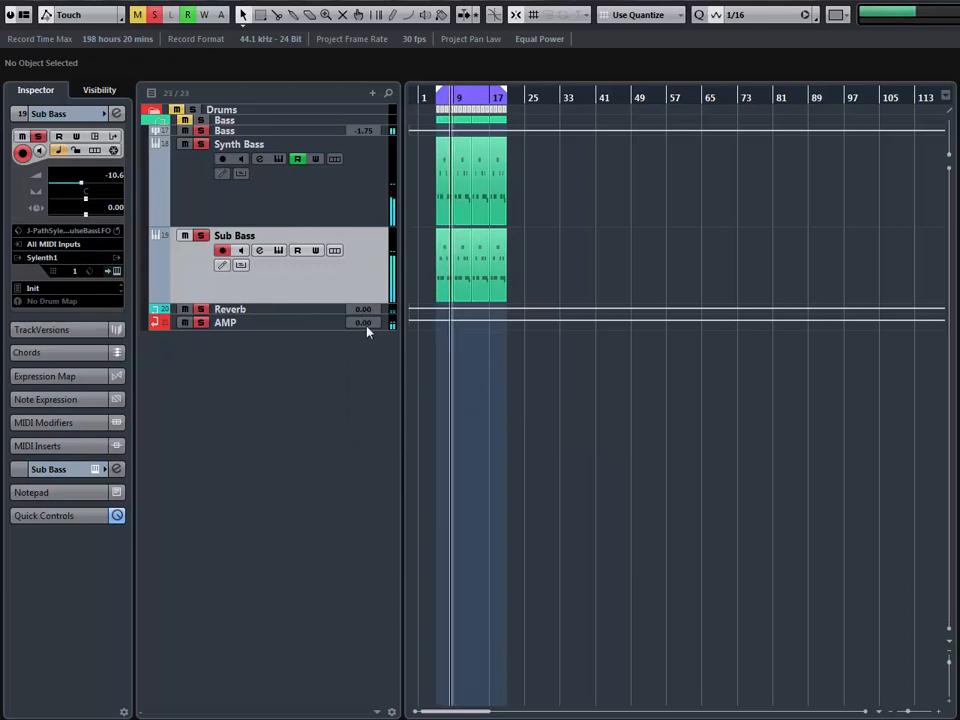
Step: Examine the RoomWorks insert on the Reverb track during playback
{"action": "left_click", "coordinate": [257, 314]}
{"action": "left_click", "coordinate": [71, 170]}
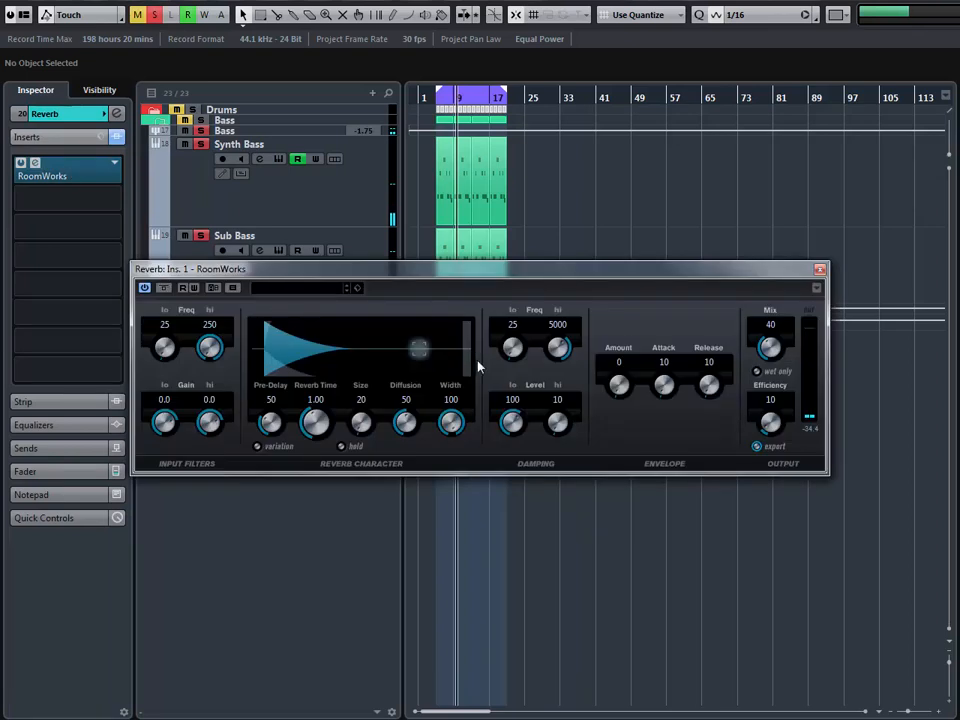
{"action": "left_click", "coordinate": [820, 270]}
Step: Compare the Synth Bass with its Reverb send bypassed and active during playback
{"action": "left_click", "coordinate": [274, 189]}
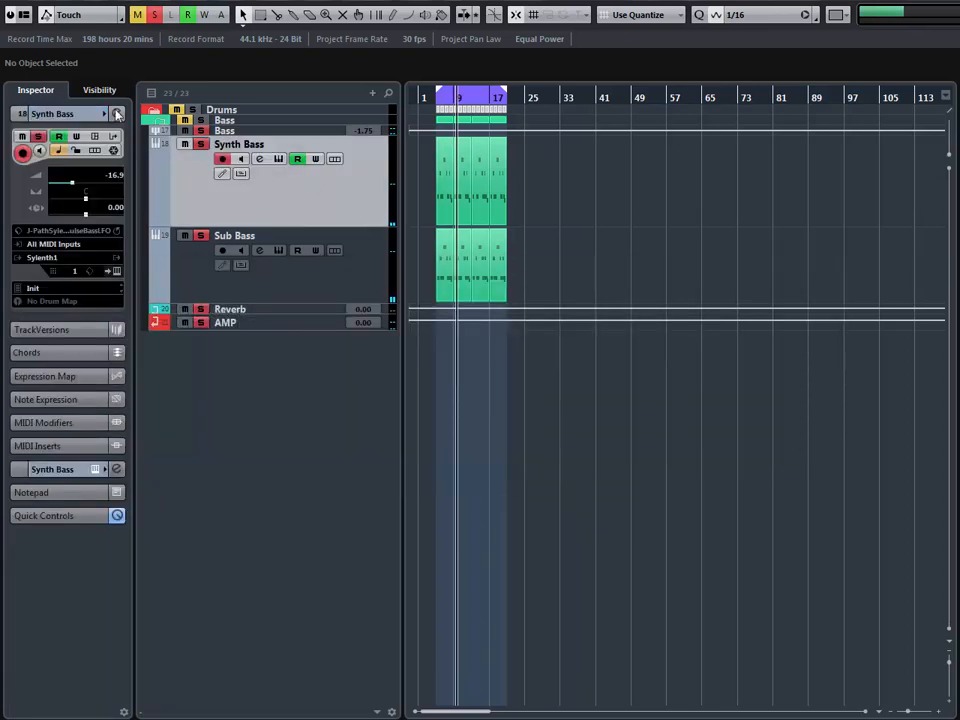
{"action": "left_click", "coordinate": [213, 132]}
{"action": "left_click", "coordinate": [259, 158]}
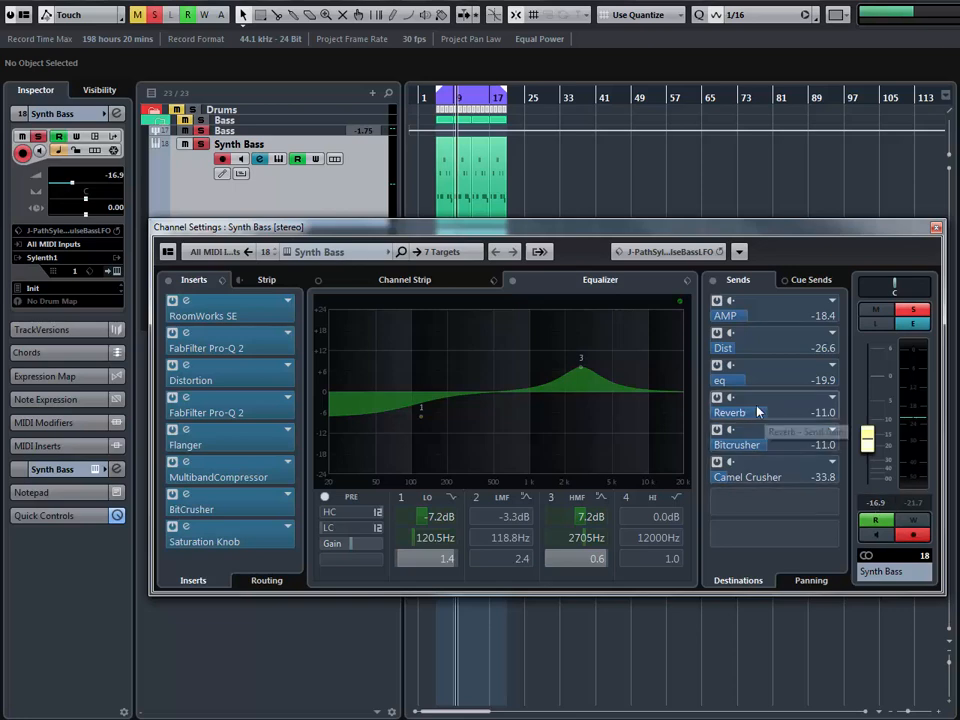
{"action": "left_click", "coordinate": [713, 404]}
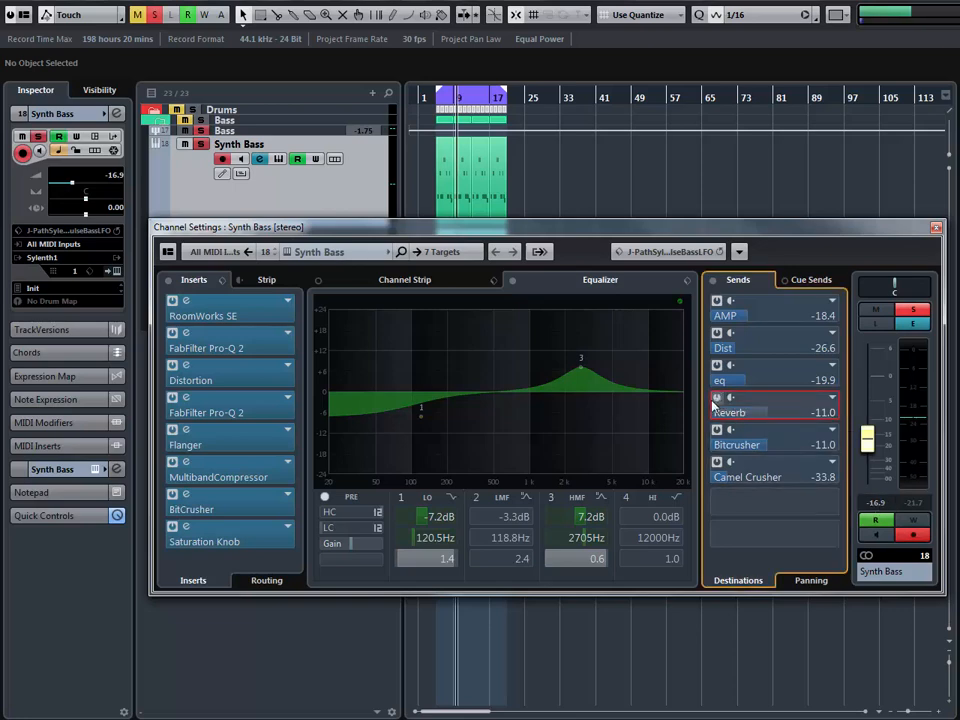
{"action": "key", "text": "space"}
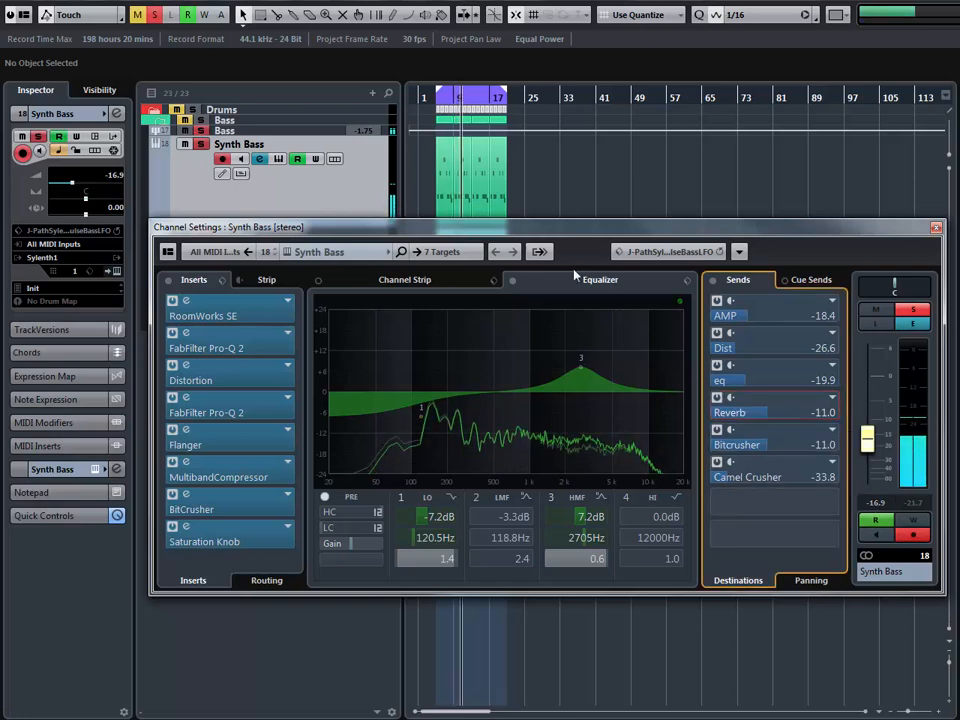
{"action": "left_click", "coordinate": [936, 228]}
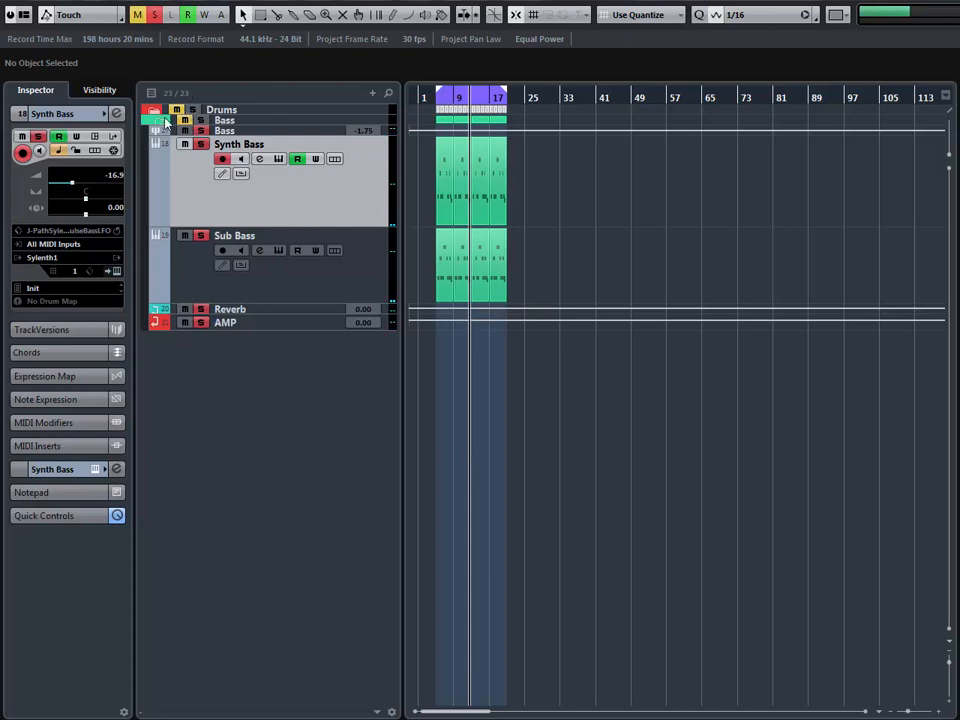
Step: Clear all solo and mute states in the project and expand the Drums folder track
{"action": "left_click", "coordinate": [155, 14]}
{"action": "left_click", "coordinate": [137, 14]}
{"action": "left_click", "coordinate": [146, 111]}
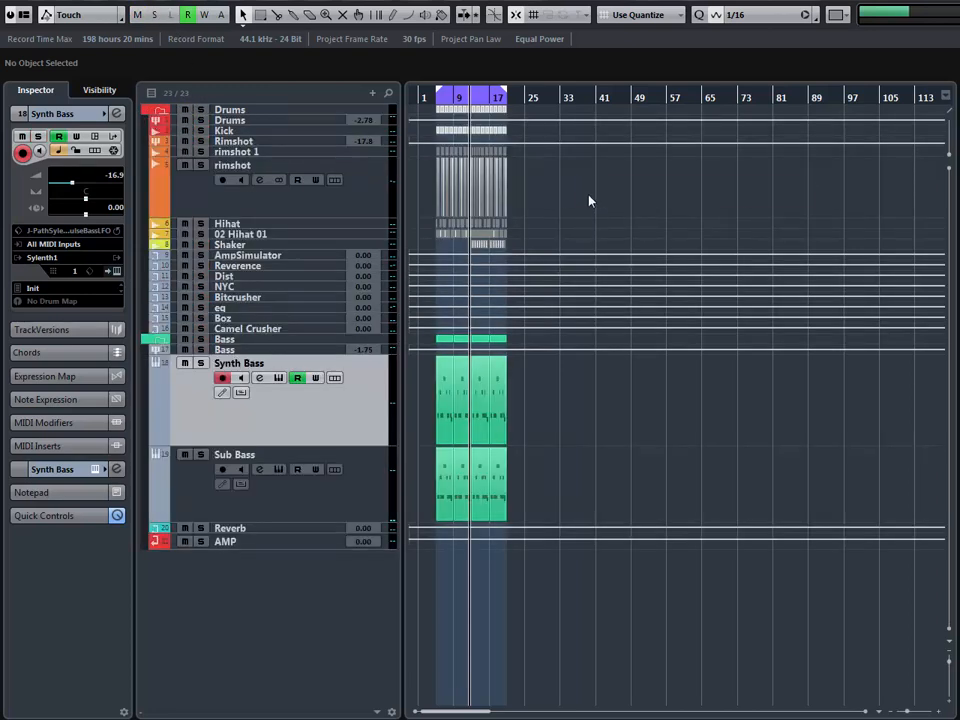
Step: Unmute the muted events on the Drums folder's tracks with the Mute tool, and return to the Object Selection tool
{"action": "right_click", "coordinate": [589, 197]}
{"action": "left_click", "coordinate": [696, 194]}
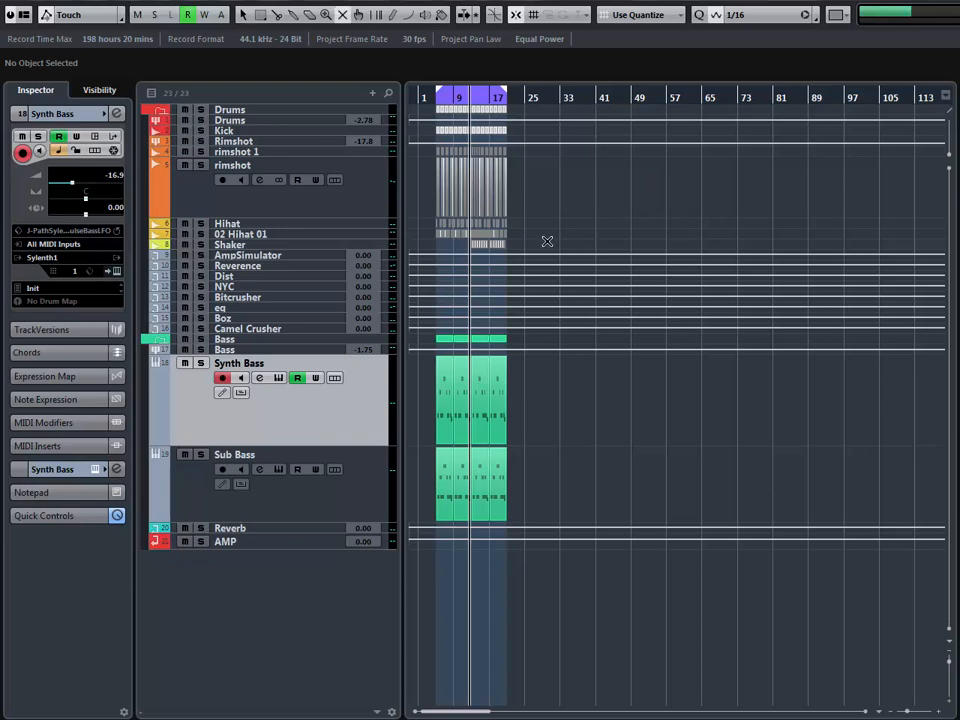
{"action": "left_click_drag", "start_coordinate": [547, 241], "coordinate": [400, 127]}
{"action": "right_click", "coordinate": [655, 198]}
{"action": "left_click", "coordinate": [656, 199]}
Step: Examine the Synth Bass channel's inserts, equalizer and sends in its channel settings
{"action": "key", "text": "h"}
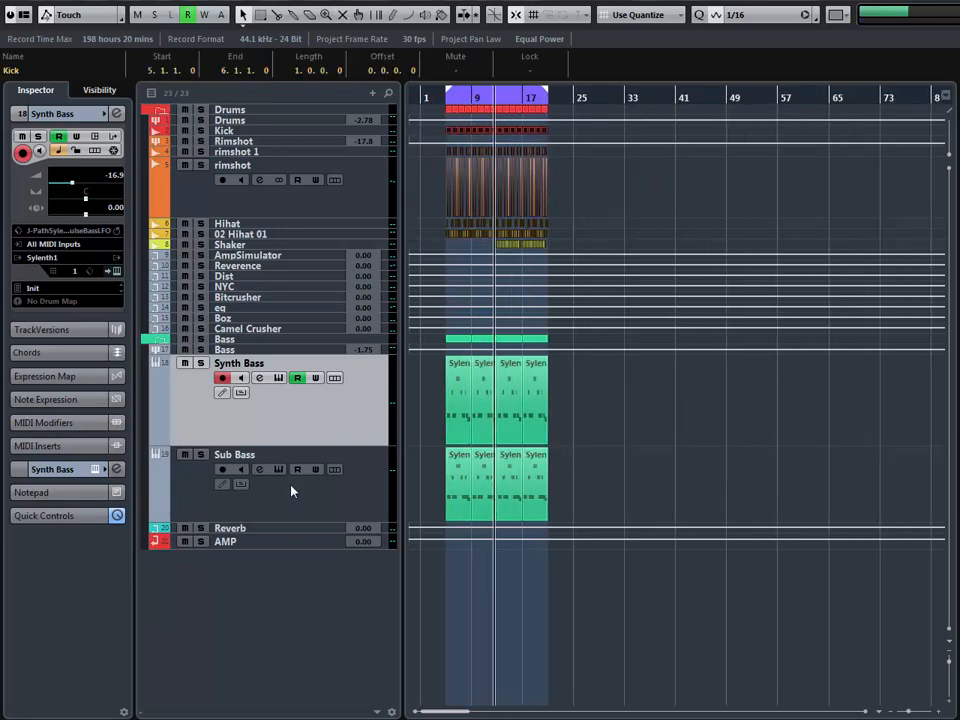
{"action": "left_click", "coordinate": [118, 113]}
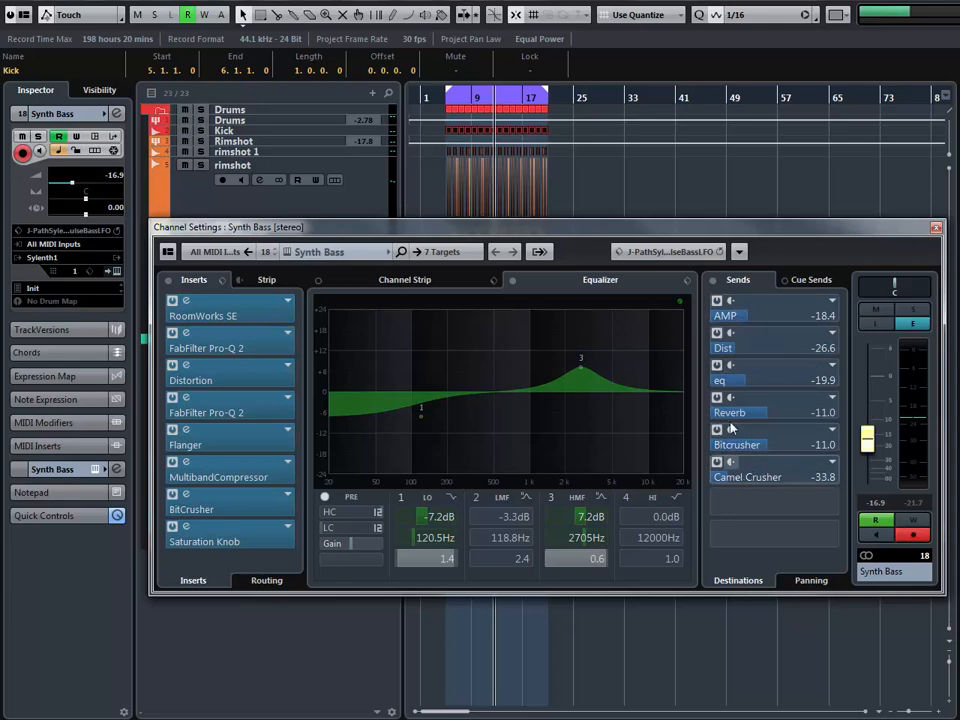
{"action": "left_click", "coordinate": [935, 229]}
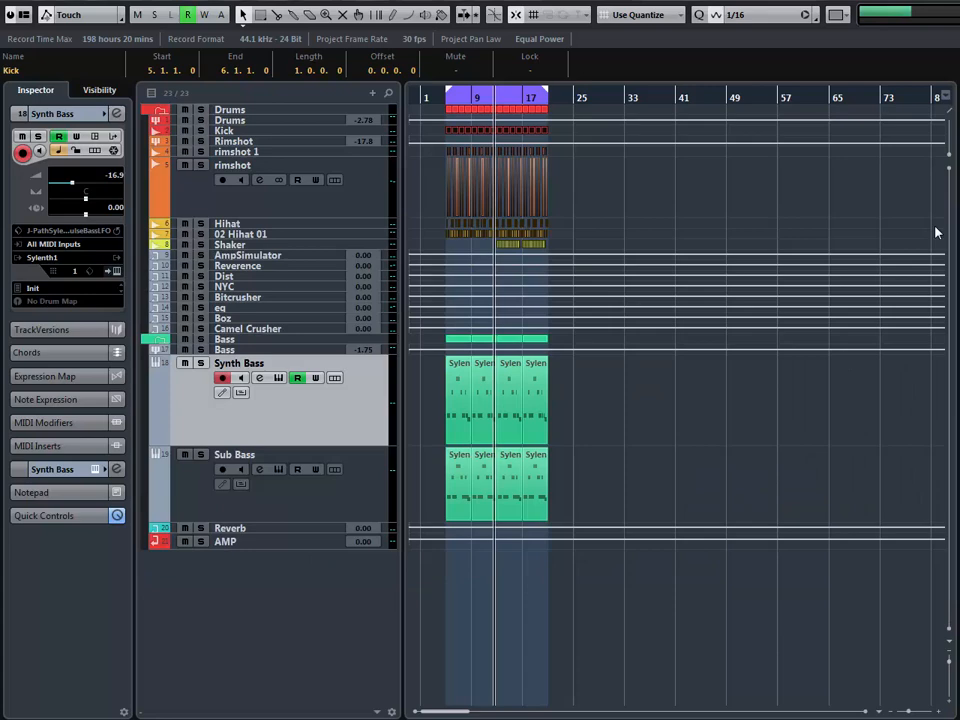
Step: Play the full mix with drums and bass from the start of the cycle range
{"action": "key", "text": "KP_1"}
{"action": "key", "text": "g"}
{"action": "key", "text": "g"}
{"action": "key", "text": "g"}
{"action": "key", "text": "g"}
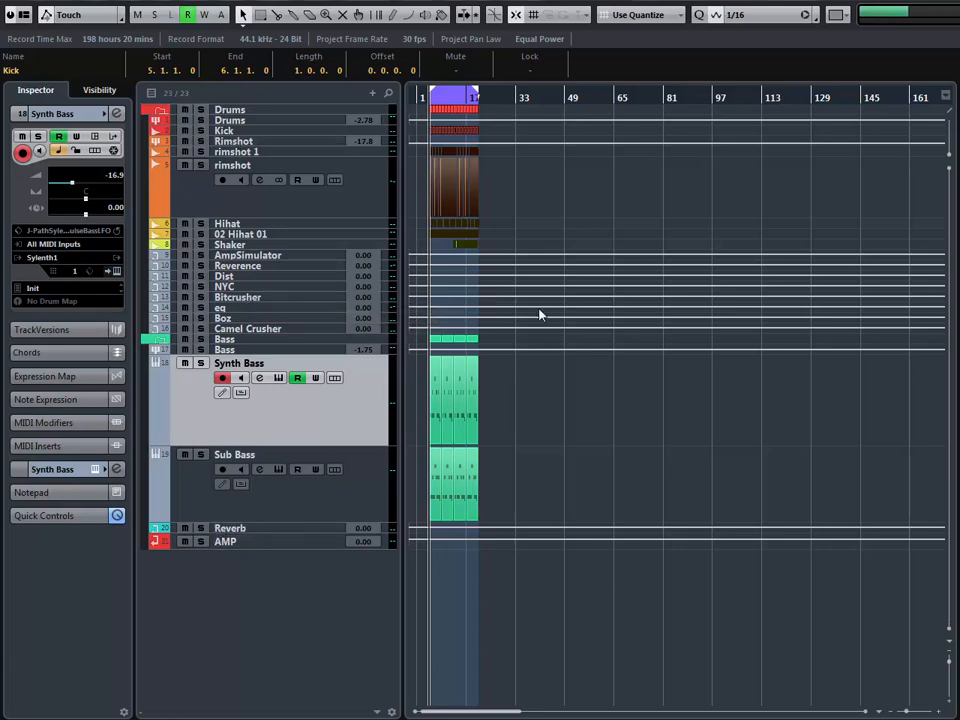
{"action": "key", "text": "h"}
{"action": "key", "text": "g"}
{"action": "key", "text": "g"}
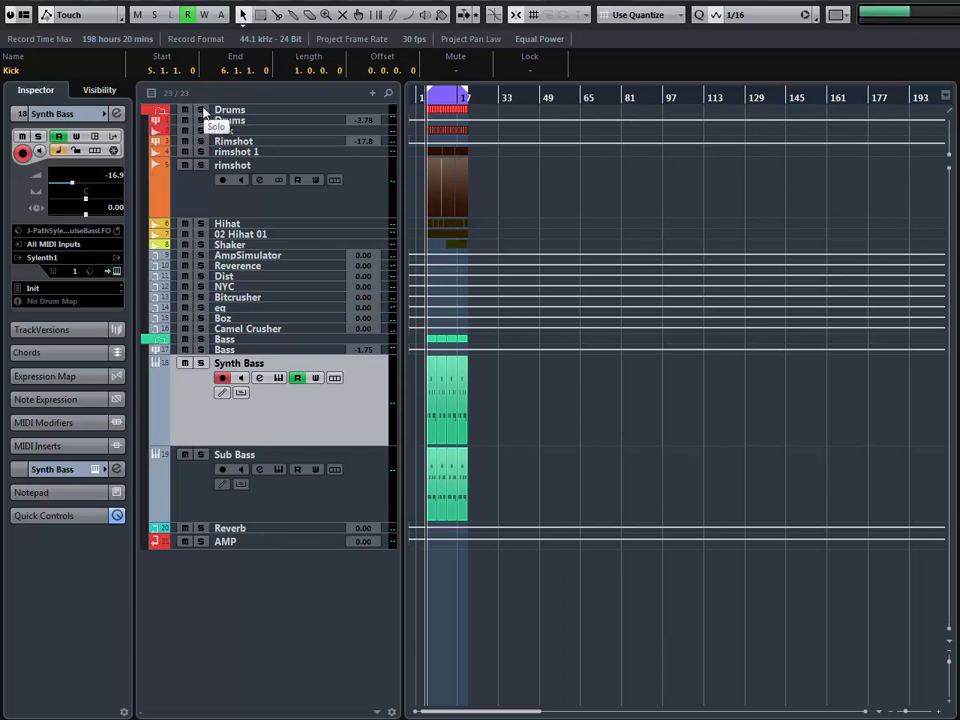
{"action": "key", "text": "space"}
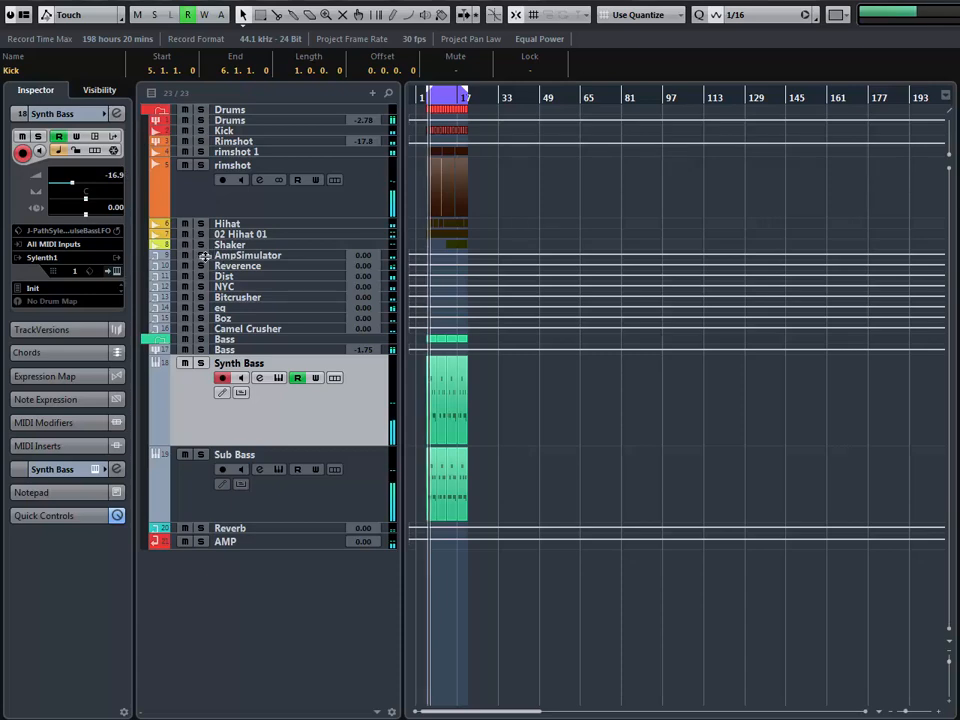
Step: Collapse the Drums and Bass folder tracks
{"action": "left_click", "coordinate": [159, 110]}
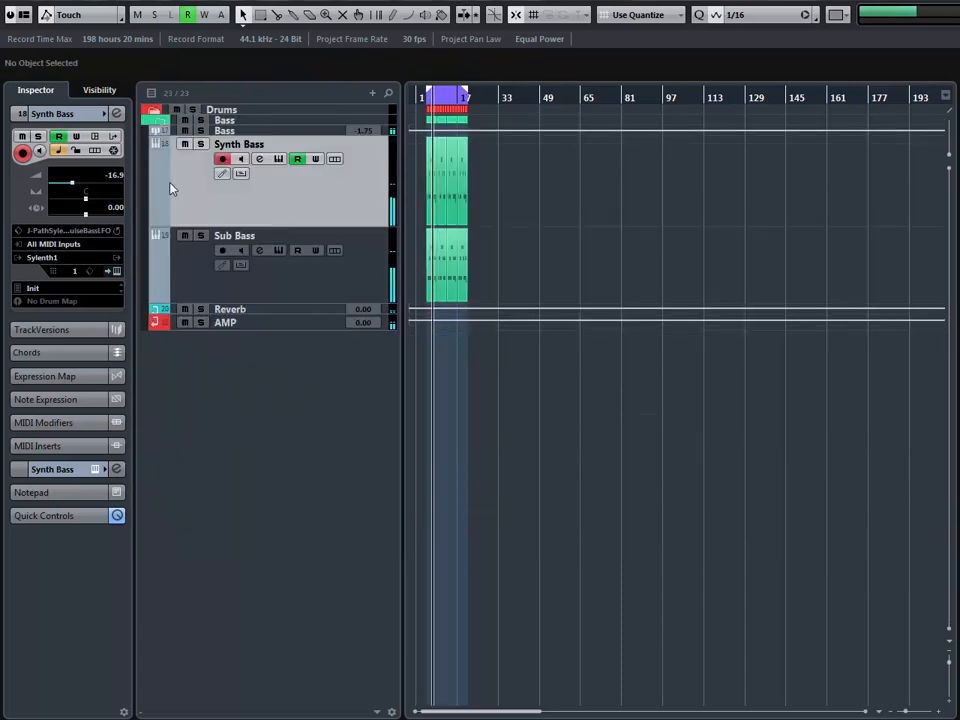
{"action": "left_click", "coordinate": [154, 121]}
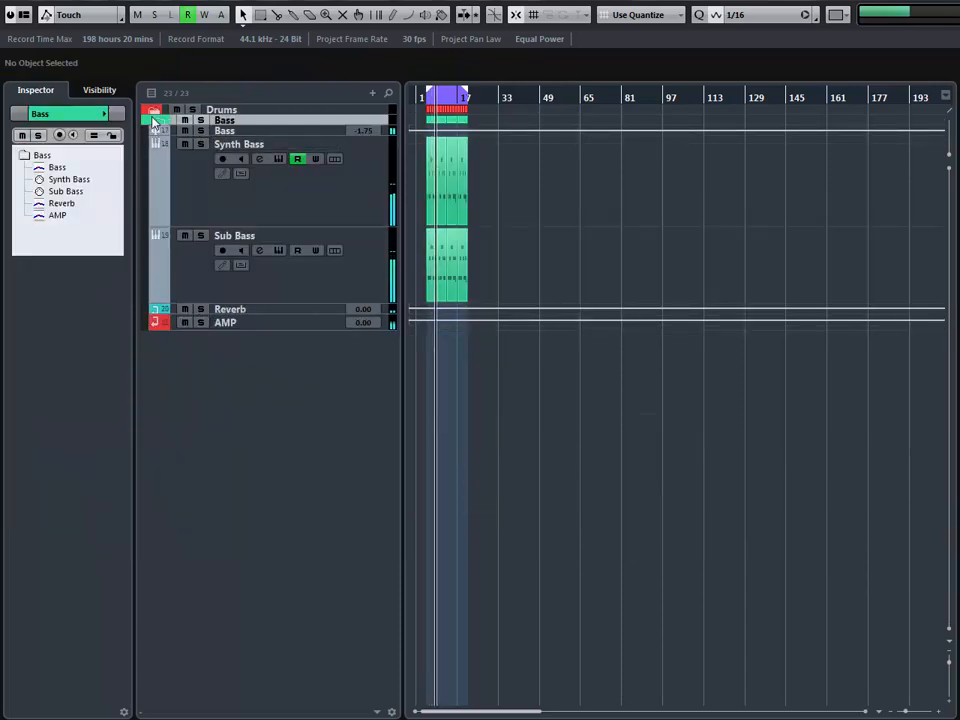
{"action": "left_click", "coordinate": [154, 121]}
{"action": "key", "text": "g"}
{"action": "key", "text": "g"}
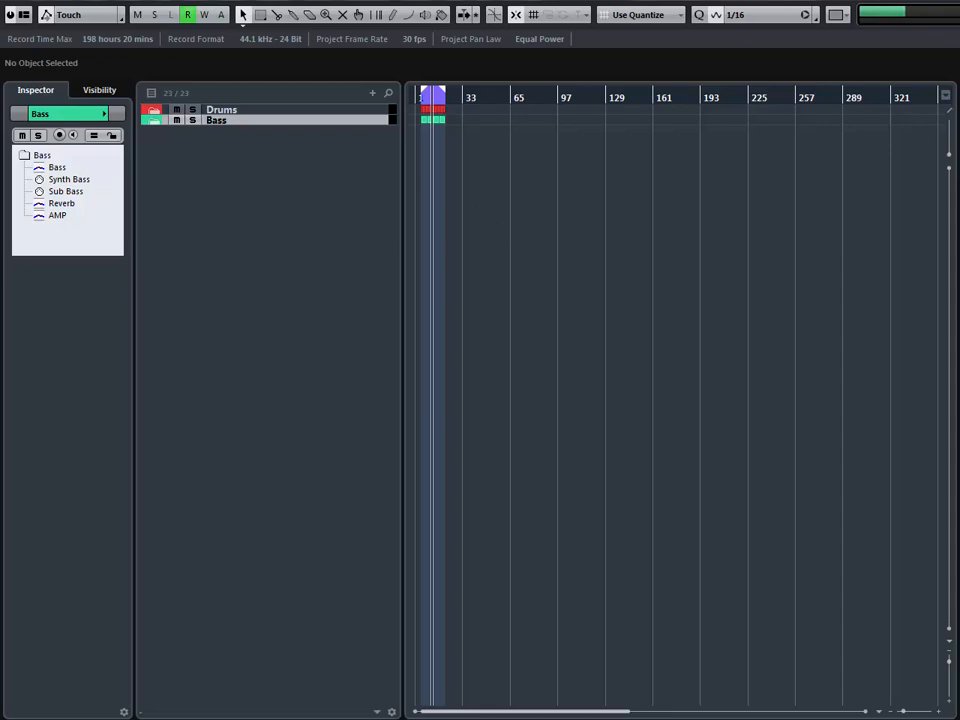
Step: Bring up the MixConsole maximized and bypass the Stereo Out channel's inserts, leaving SPAN active
{"action": "left_click_drag", "start_coordinate": [959, 30], "coordinate": [617, 17]}
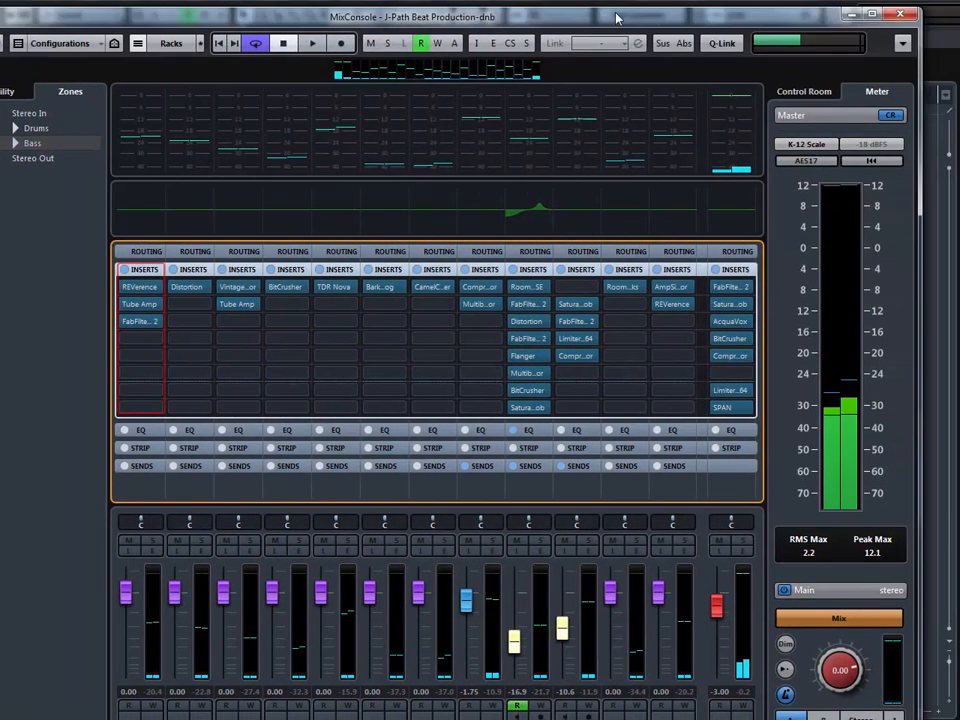
{"action": "double_click", "coordinate": [617, 17]}
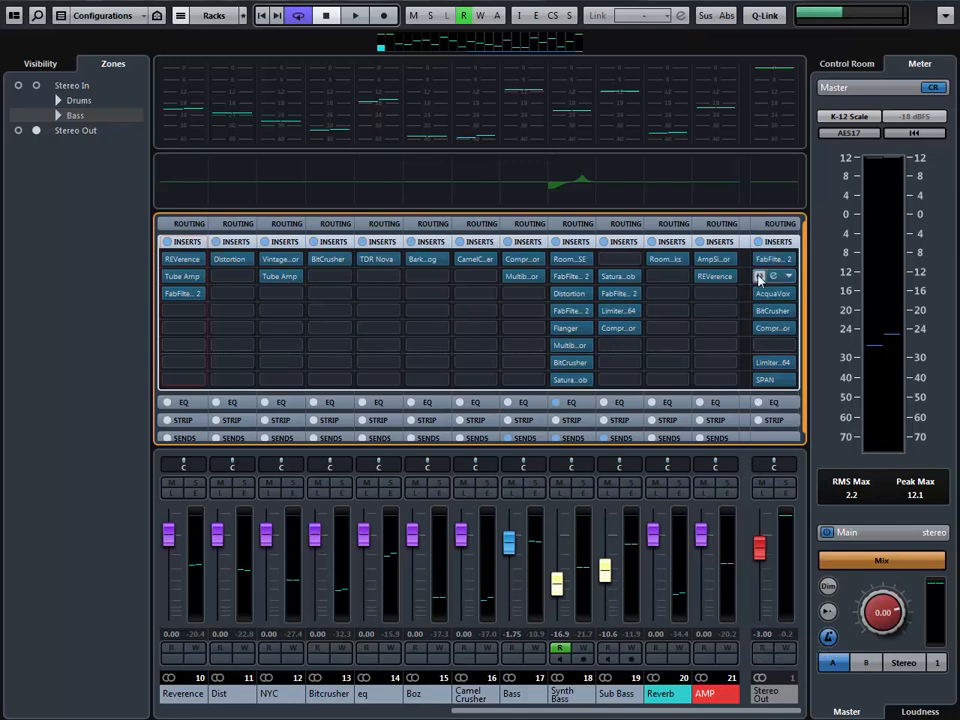
{"action": "left_click", "coordinate": [759, 242]}
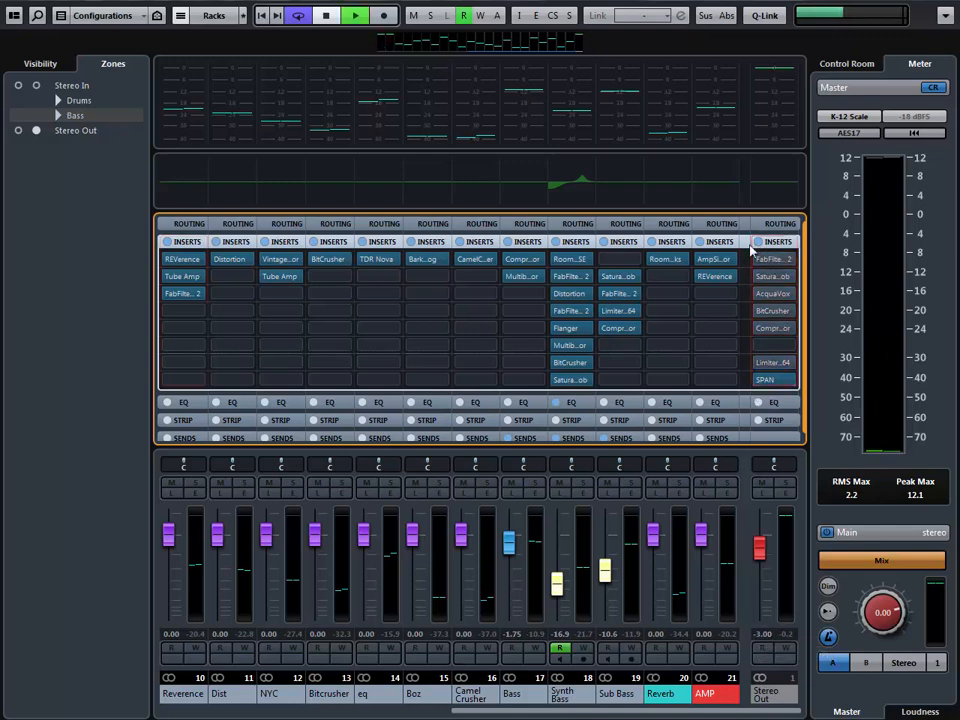
Step: Play the mix briefly with the Stereo Out inserts bypassed, and stop playback
{"action": "key", "text": "space"}
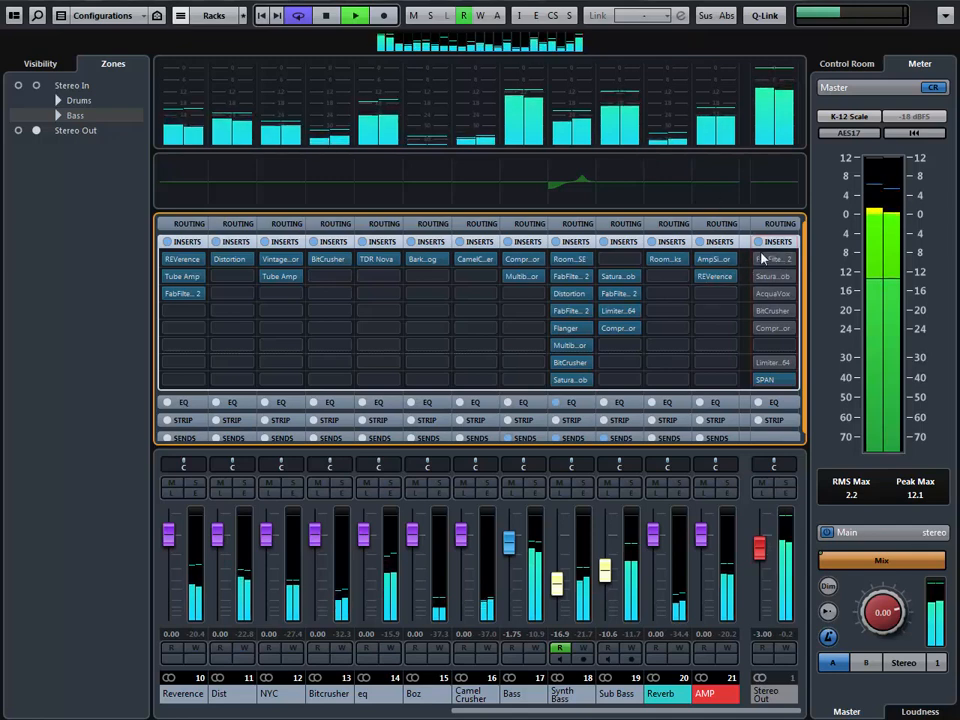
{"action": "mouse_move", "coordinate": [762, 262]}
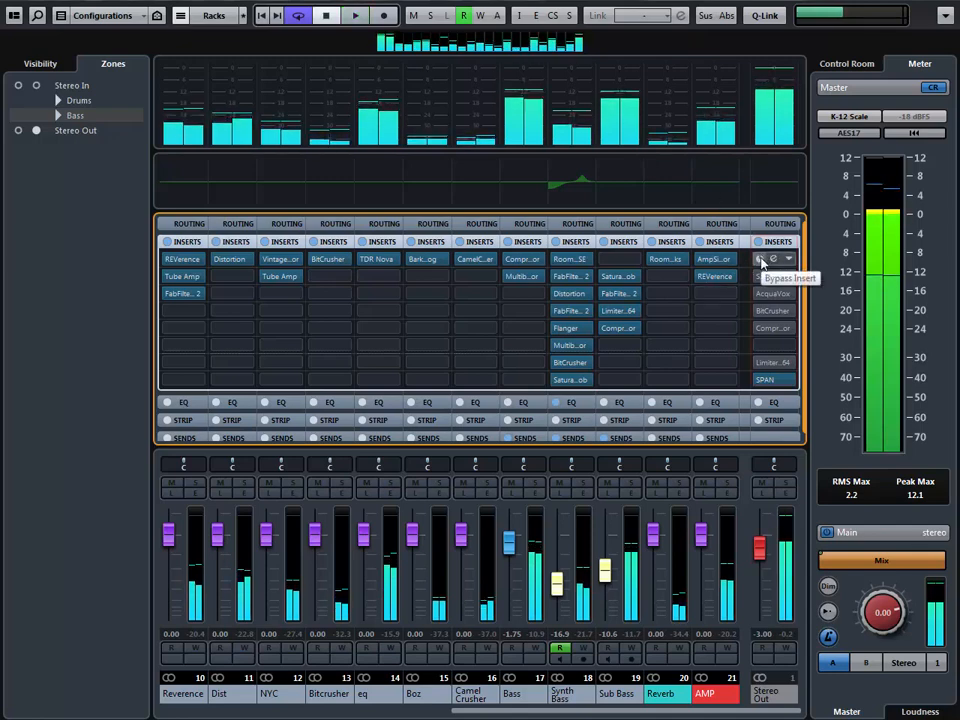
{"action": "key", "text": "space"}
{"action": "left_click_drag", "start_coordinate": [836, 2], "coordinate": [814, 2]}
Step: Activate the FabFilter Pro-Q 2 insert on the Stereo Out and examine its mid/side filter and boost bands
{"action": "mouse_move", "coordinate": [771, 264]}
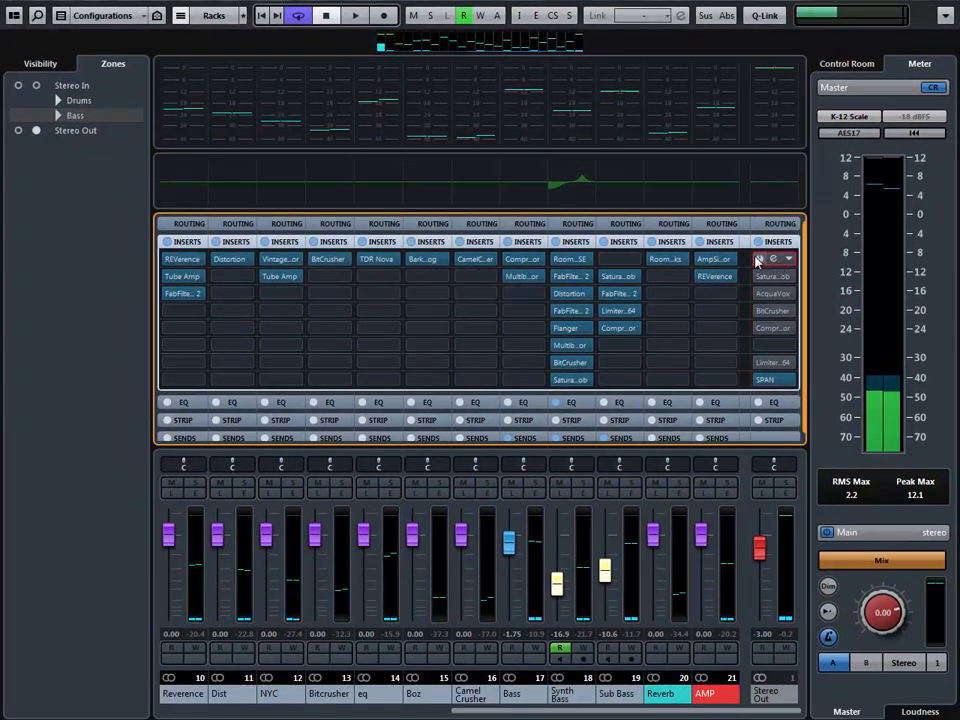
{"action": "left_click", "coordinate": [772, 259]}
{"action": "mouse_move", "coordinate": [330, 350]}
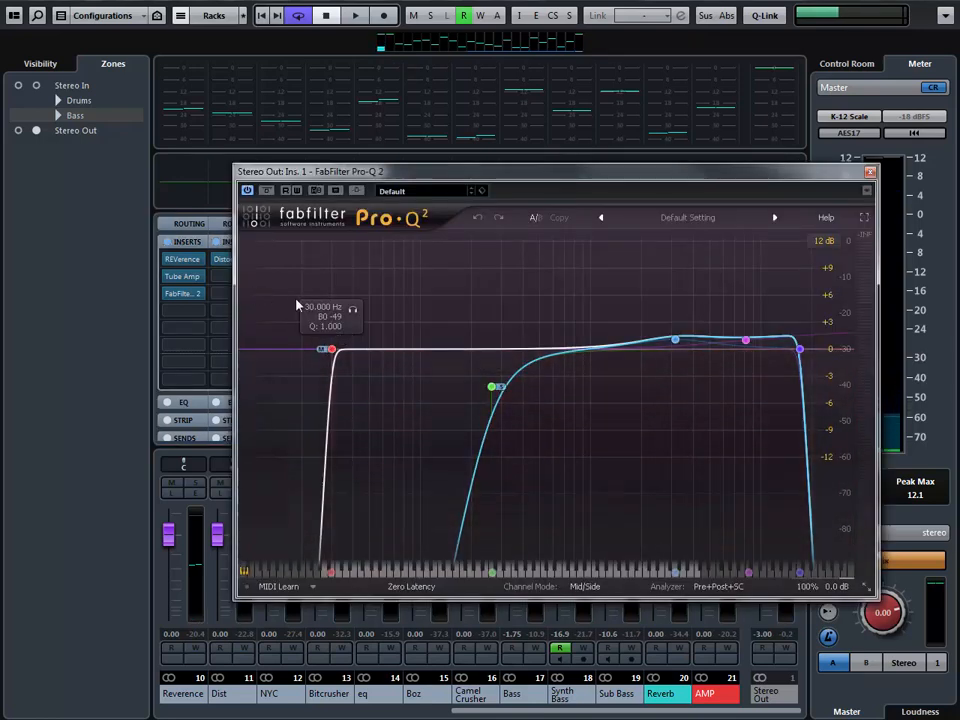
{"action": "mouse_move", "coordinate": [808, 358]}
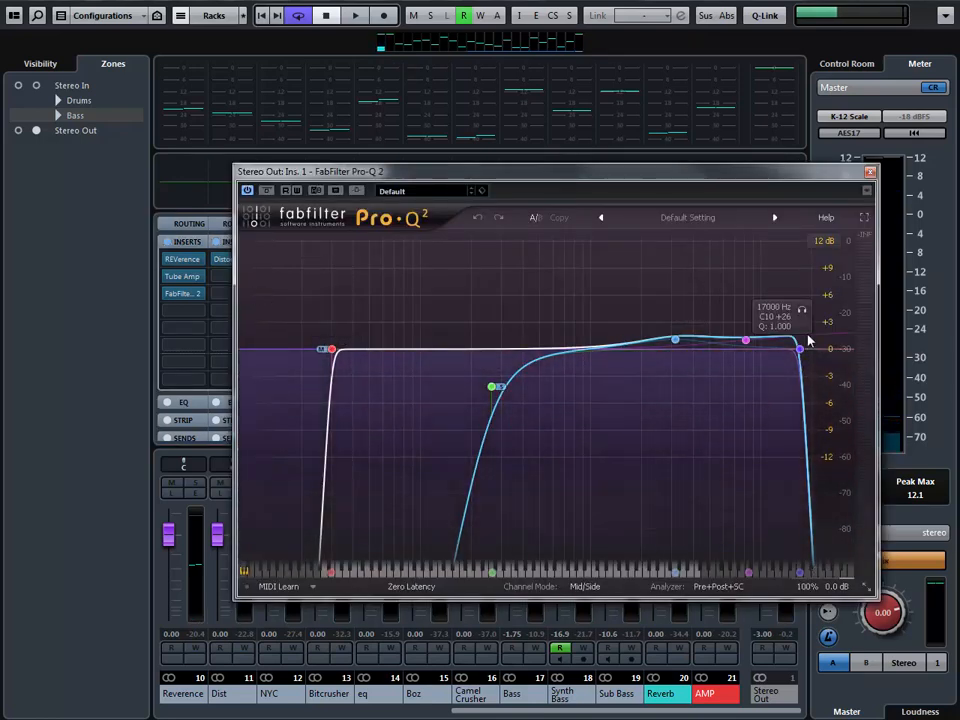
{"action": "mouse_move", "coordinate": [492, 388]}
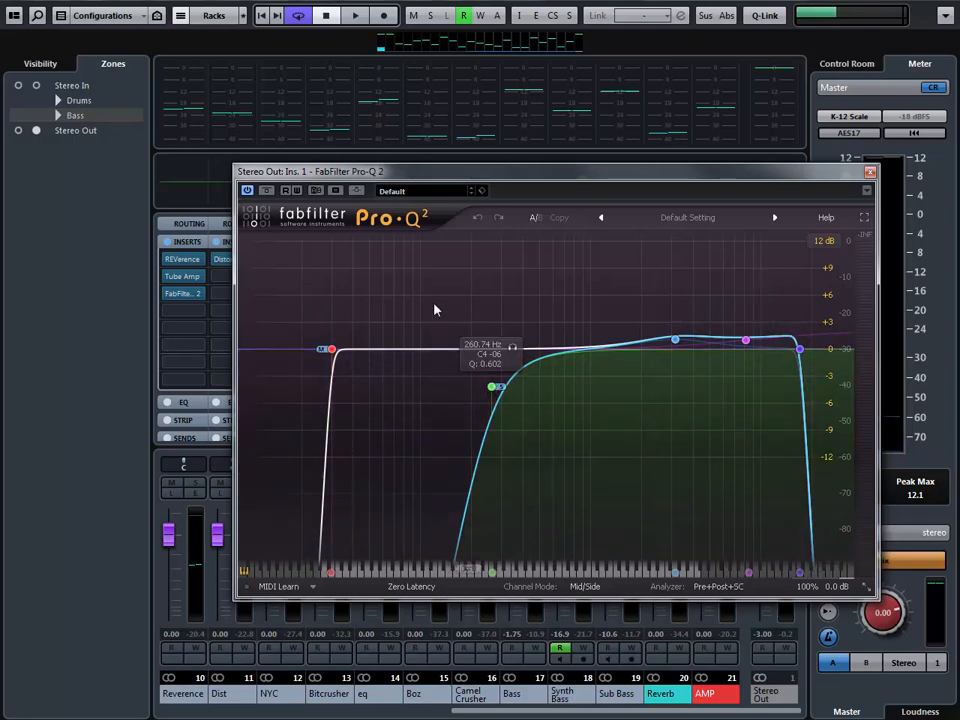
{"action": "mouse_move", "coordinate": [673, 345]}
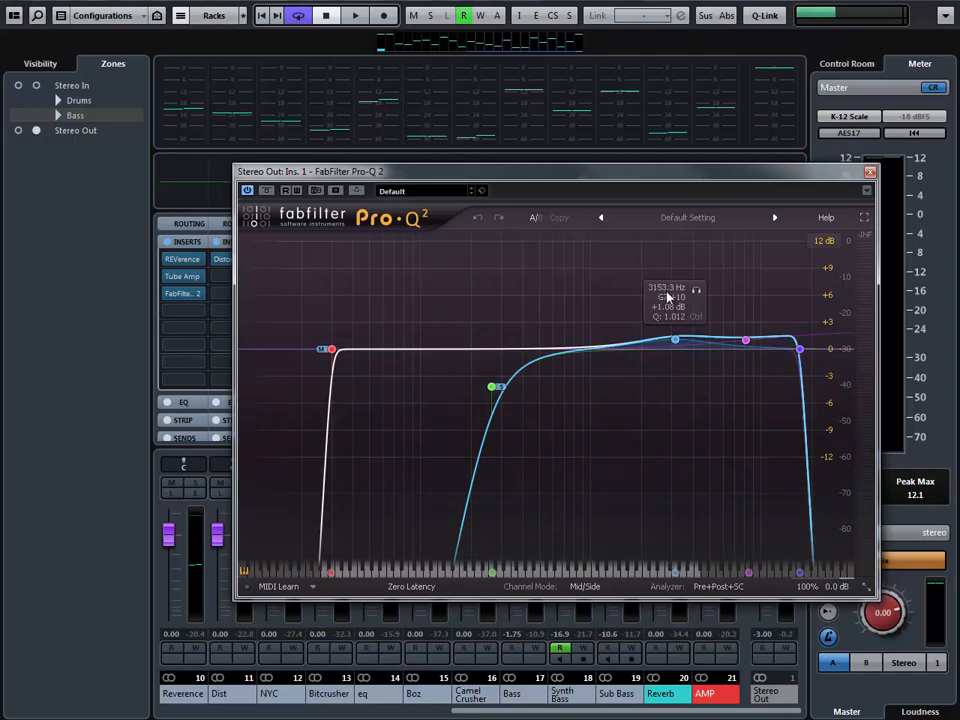
{"action": "mouse_move", "coordinate": [752, 344]}
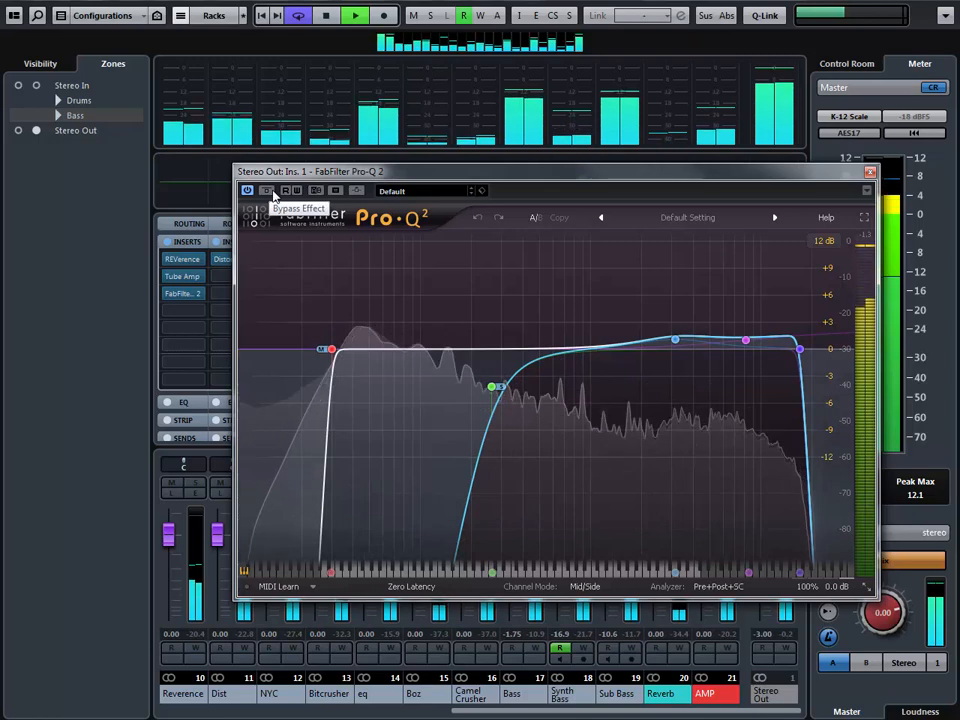
Step: Compare the mix with the Stereo Out's Pro-Q 2 bypassed and active during playback, and close its window
{"action": "left_click", "coordinate": [268, 191]}
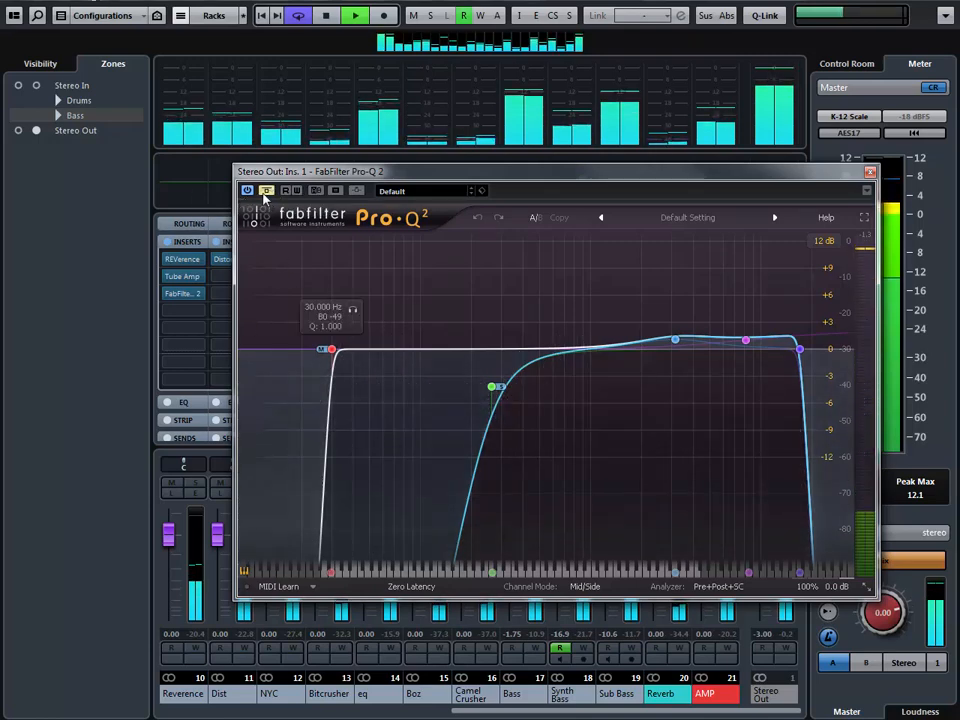
{"action": "left_click", "coordinate": [266, 191]}
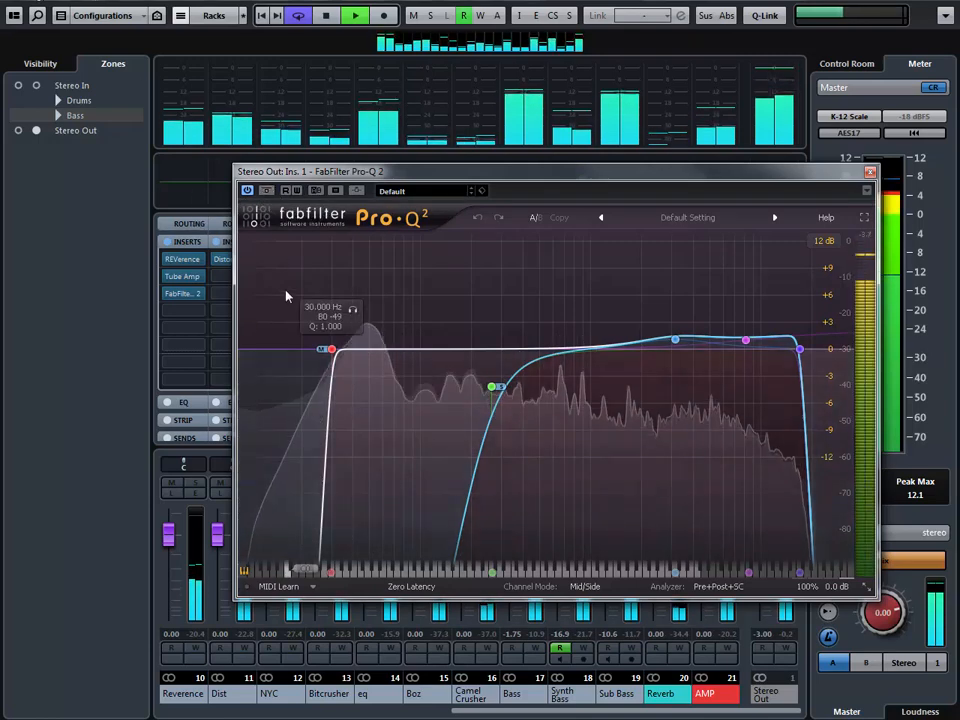
{"action": "left_click", "coordinate": [869, 172]}
{"action": "key", "text": "space"}
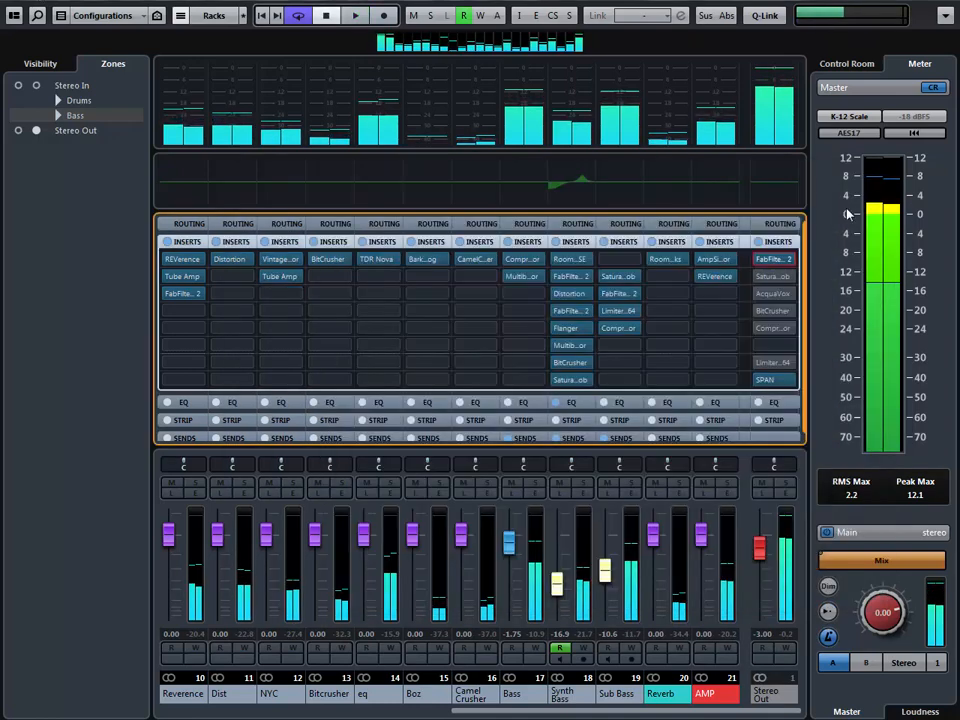
Step: Activate the Saturation Knob insert on the Stereo Out and compare the mix with it bypassed and active
{"action": "left_click", "coordinate": [774, 277]}
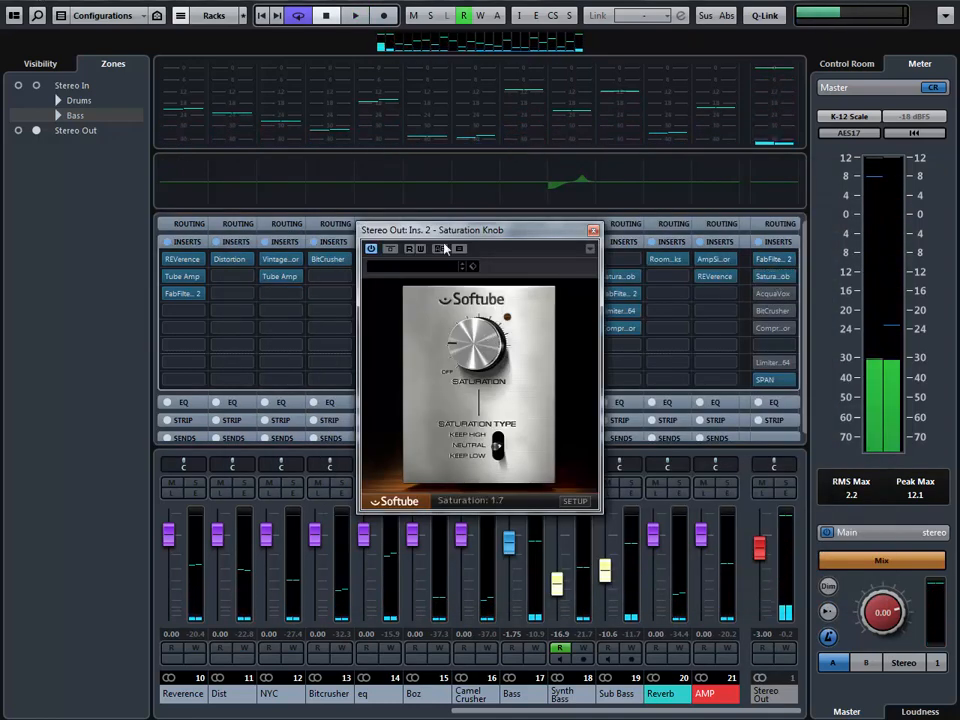
{"action": "key", "text": "space"}
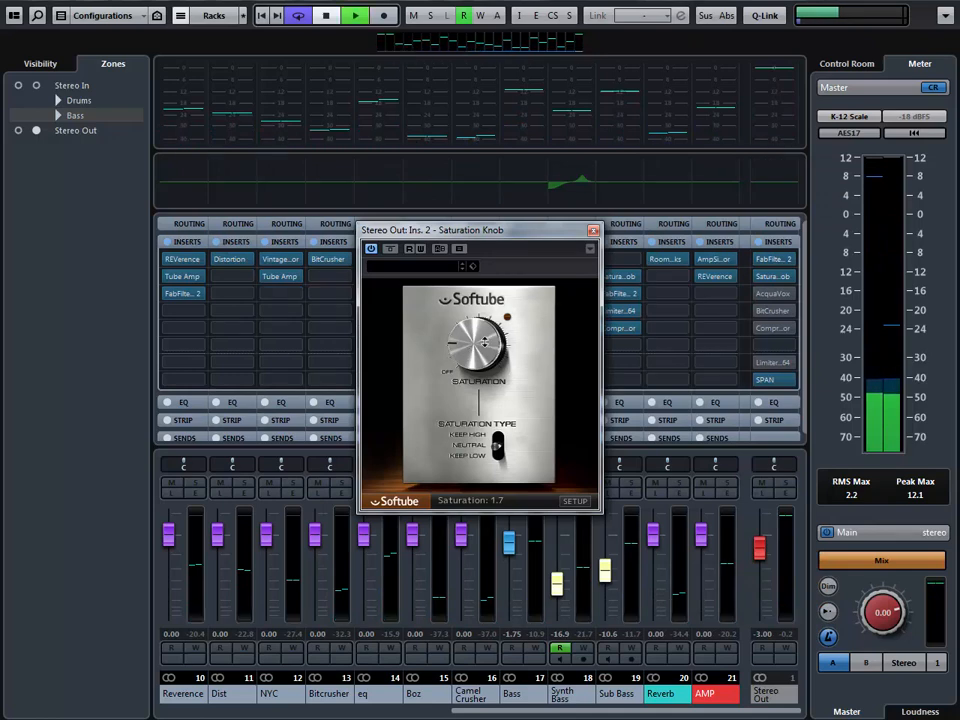
{"action": "left_click", "coordinate": [391, 250]}
{"action": "left_click", "coordinate": [391, 250]}
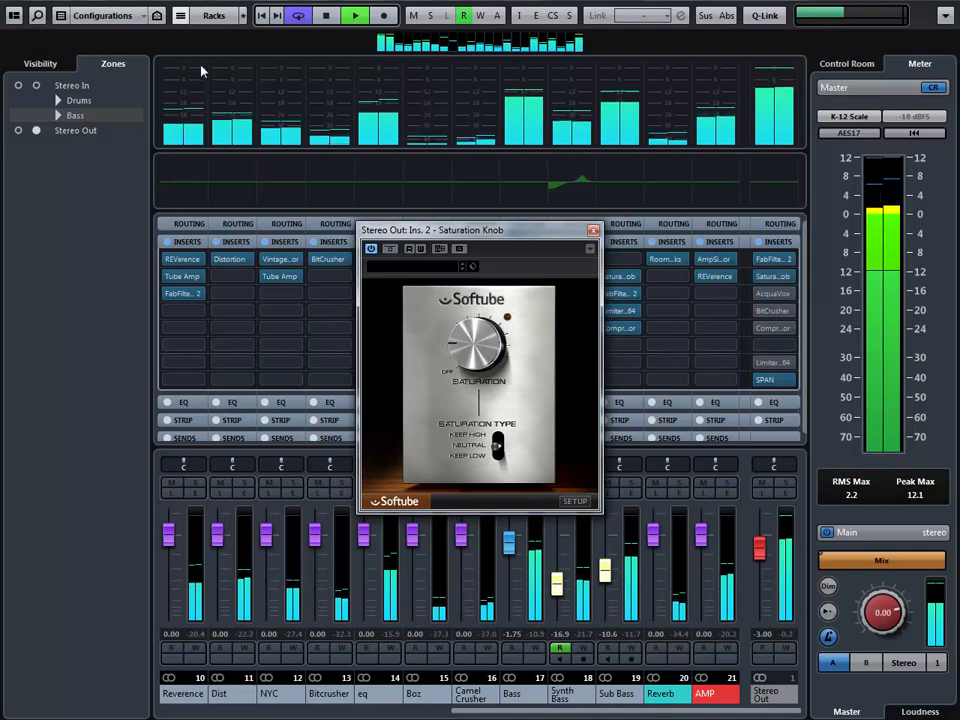
{"action": "left_click", "coordinate": [593, 231]}
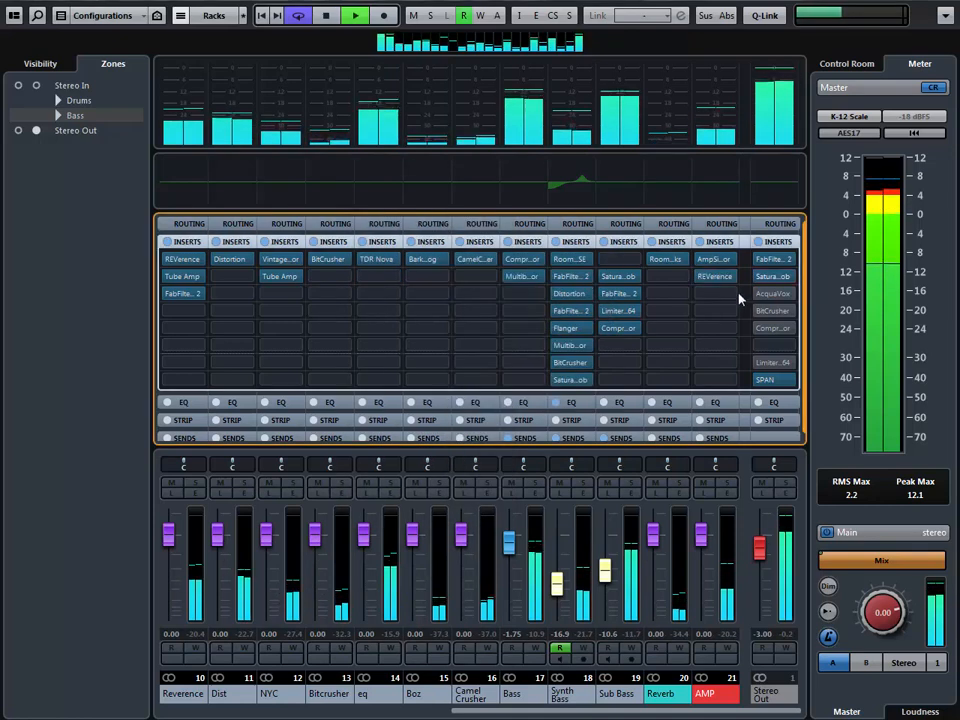
{"action": "key", "text": "space"}
Step: Activate the AcquaVox insert on the Stereo Out and compare the mix with it bypassed and active
{"action": "left_click", "coordinate": [762, 295]}
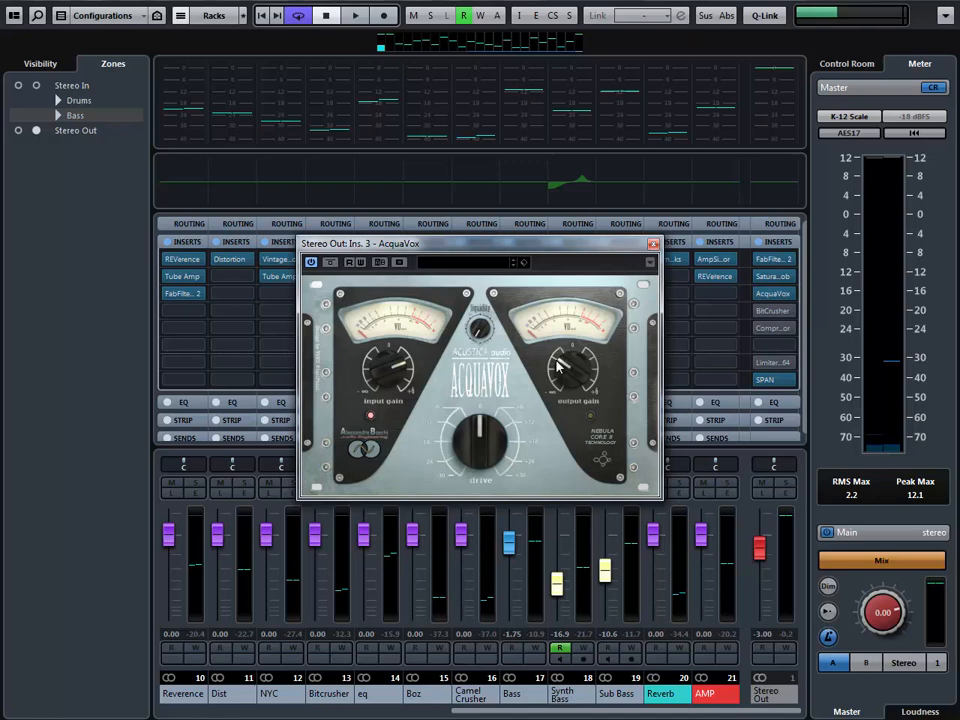
{"action": "key", "text": "space"}
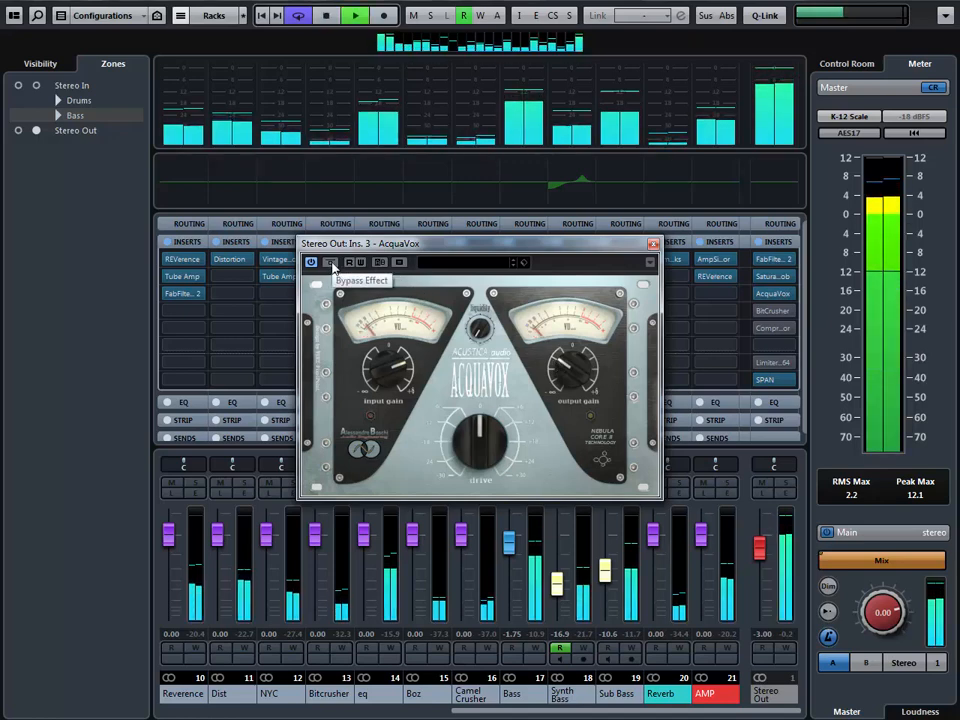
{"action": "left_click", "coordinate": [328, 263]}
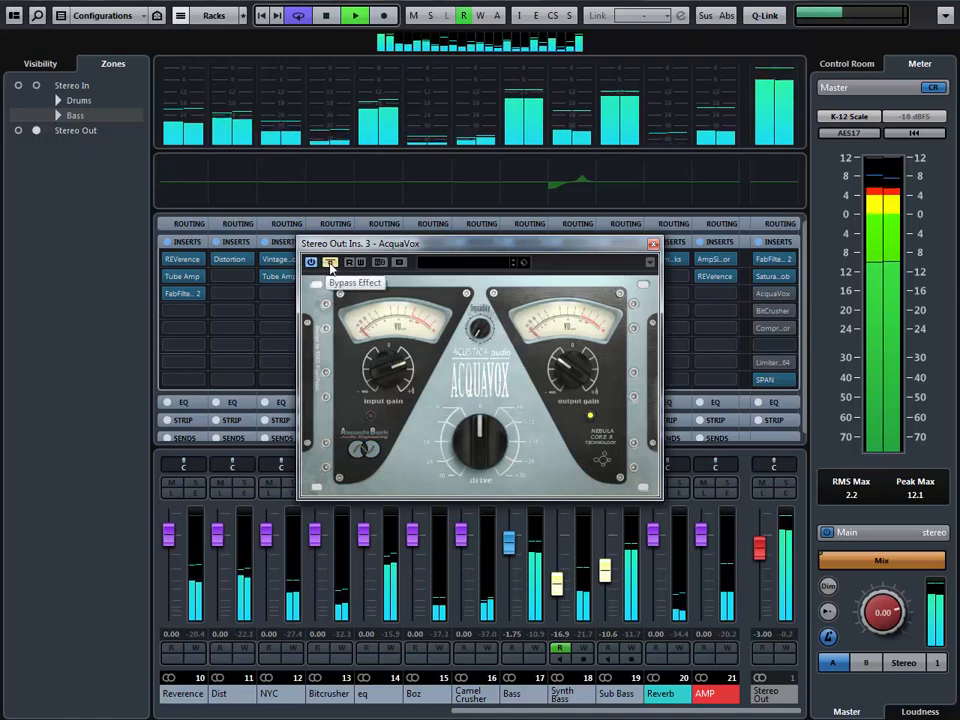
{"action": "left_click", "coordinate": [330, 263]}
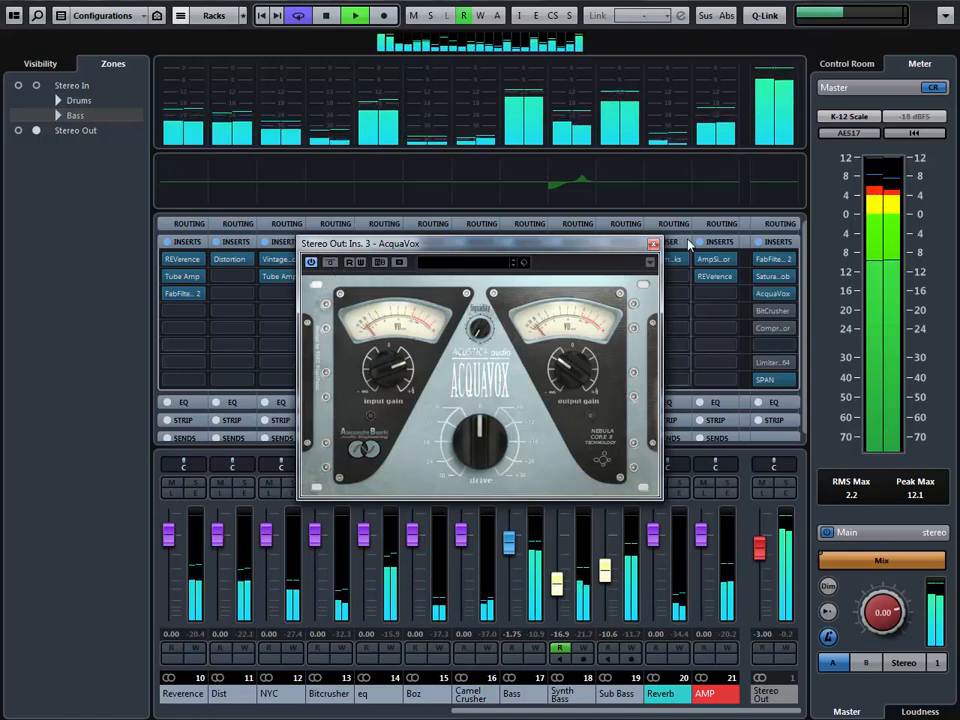
{"action": "key", "text": "space"}
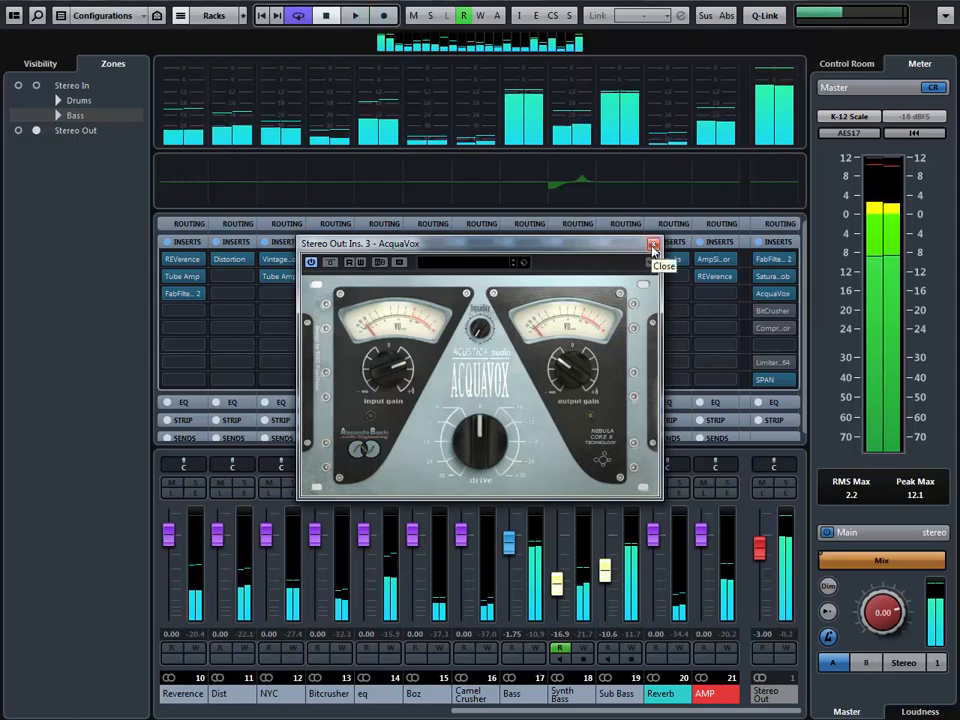
{"action": "left_click", "coordinate": [652, 245]}
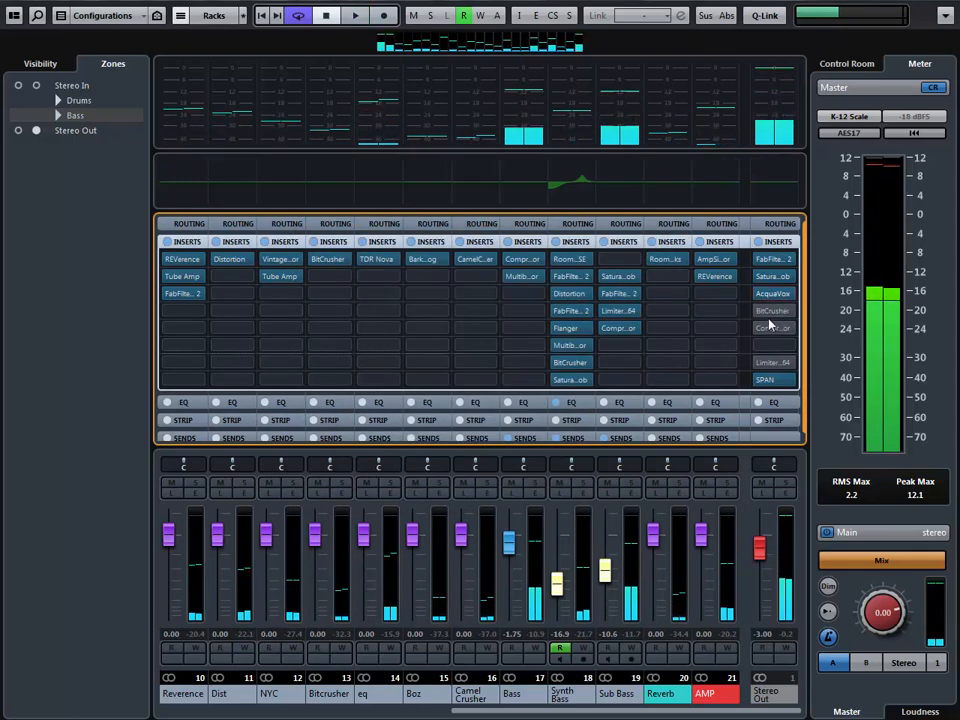
Step: Activate the BitCrusher insert on the Stereo Out, compare the mix with it bypassed and active, and close its window
{"action": "left_click", "coordinate": [760, 311]}
{"action": "left_click", "coordinate": [775, 311]}
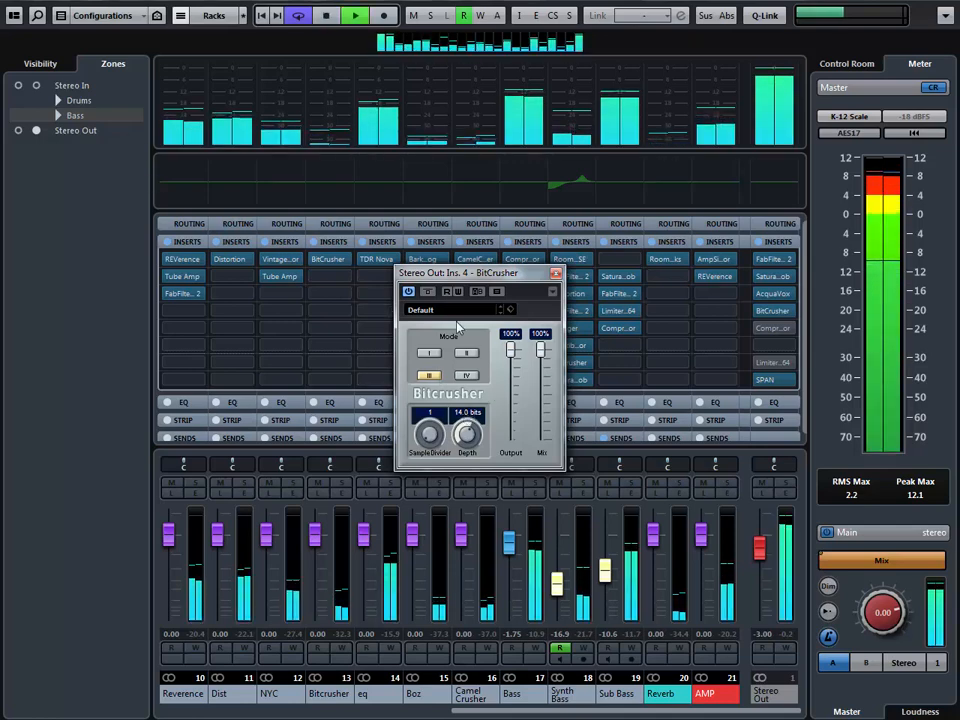
{"action": "left_click", "coordinate": [427, 292]}
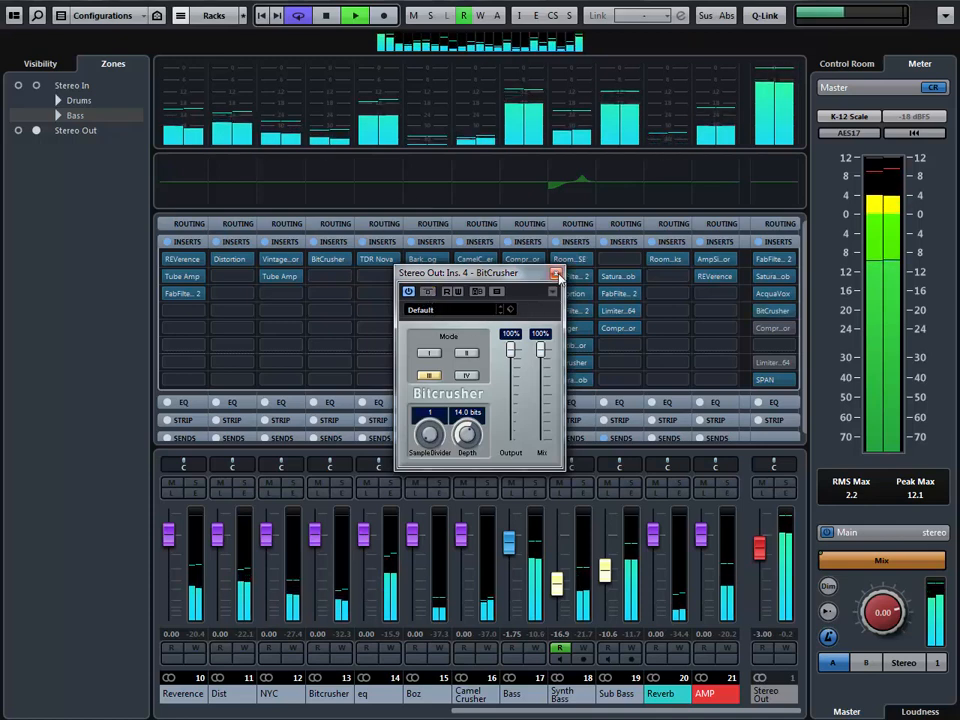
{"action": "left_click", "coordinate": [556, 274]}
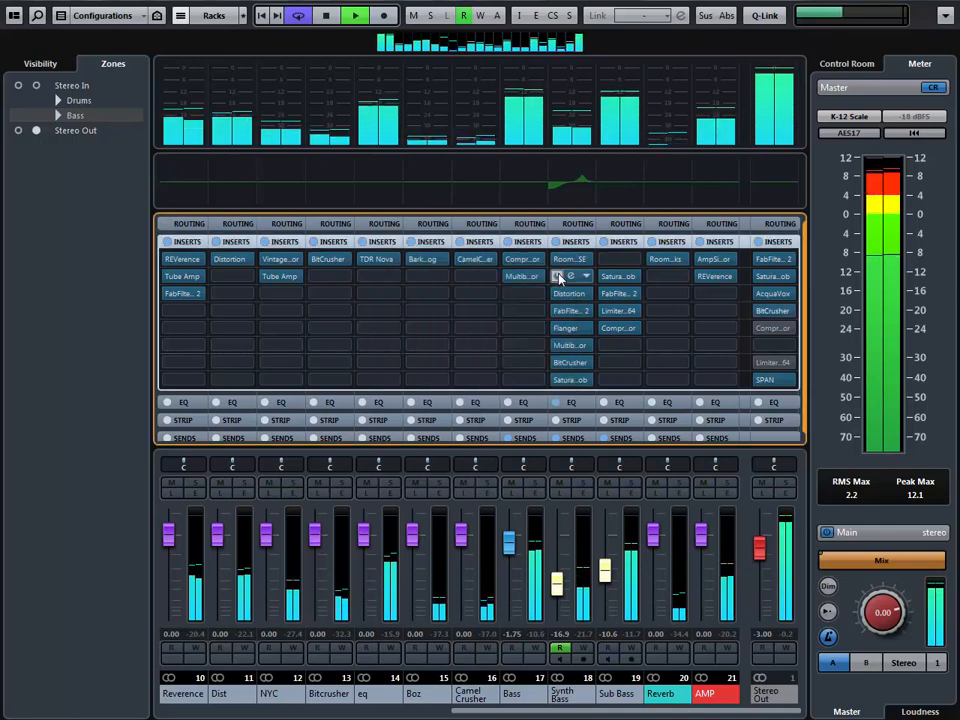
Step: Activate the Compressor insert on the Stereo Out, compare the mix with it bypassed and active, and close its window
{"action": "left_click", "coordinate": [773, 328]}
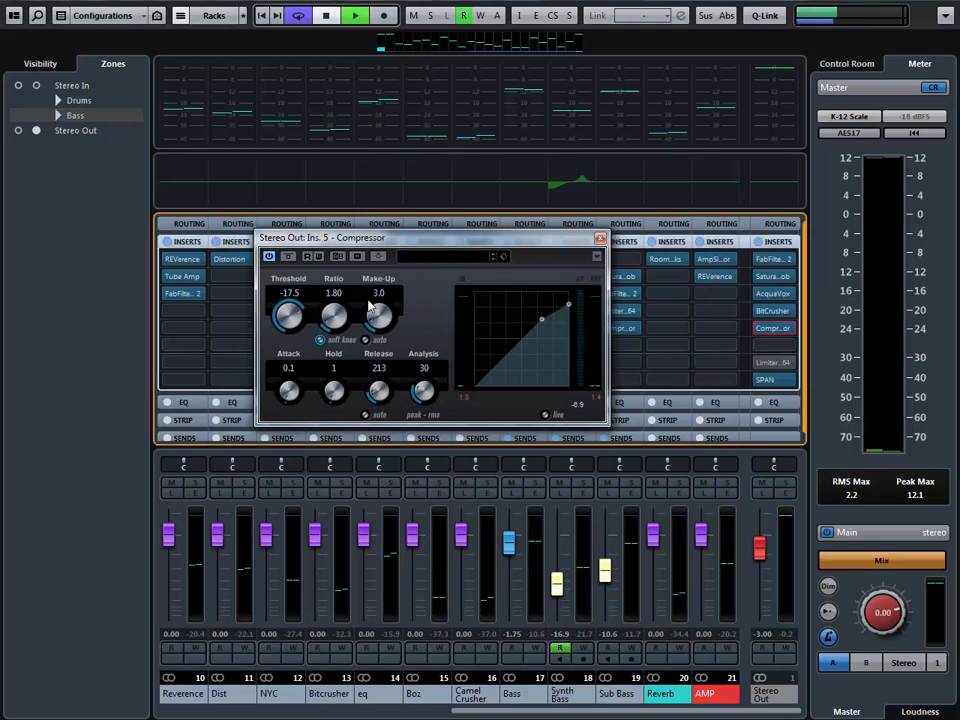
{"action": "key", "text": "space"}
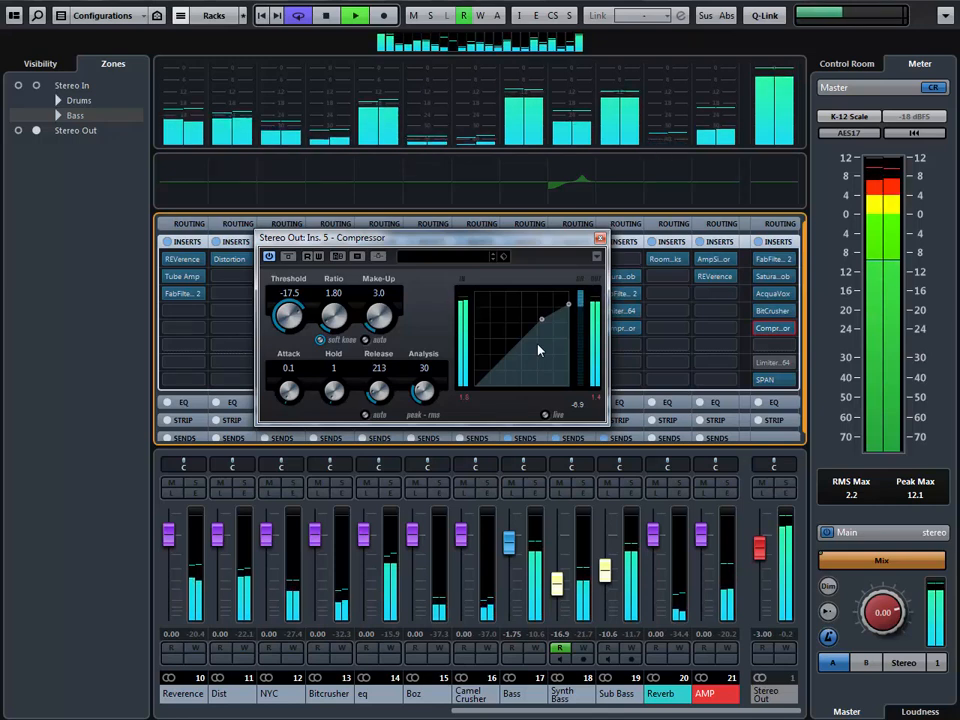
{"action": "left_click", "coordinate": [289, 258]}
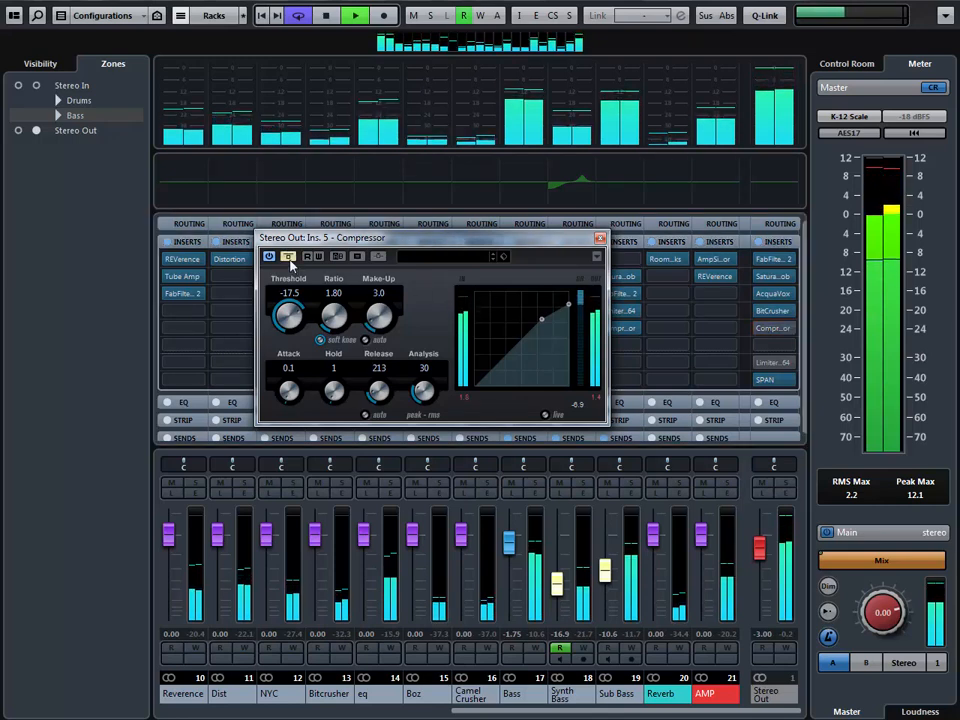
{"action": "left_click", "coordinate": [289, 258]}
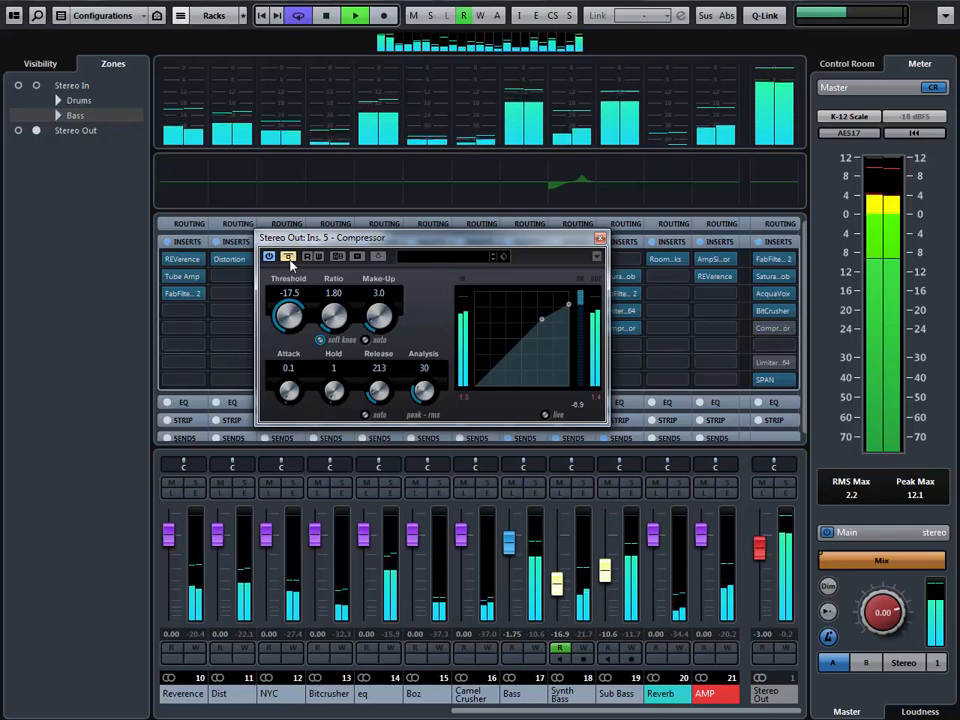
{"action": "left_click", "coordinate": [600, 237]}
{"action": "key", "text": "space"}
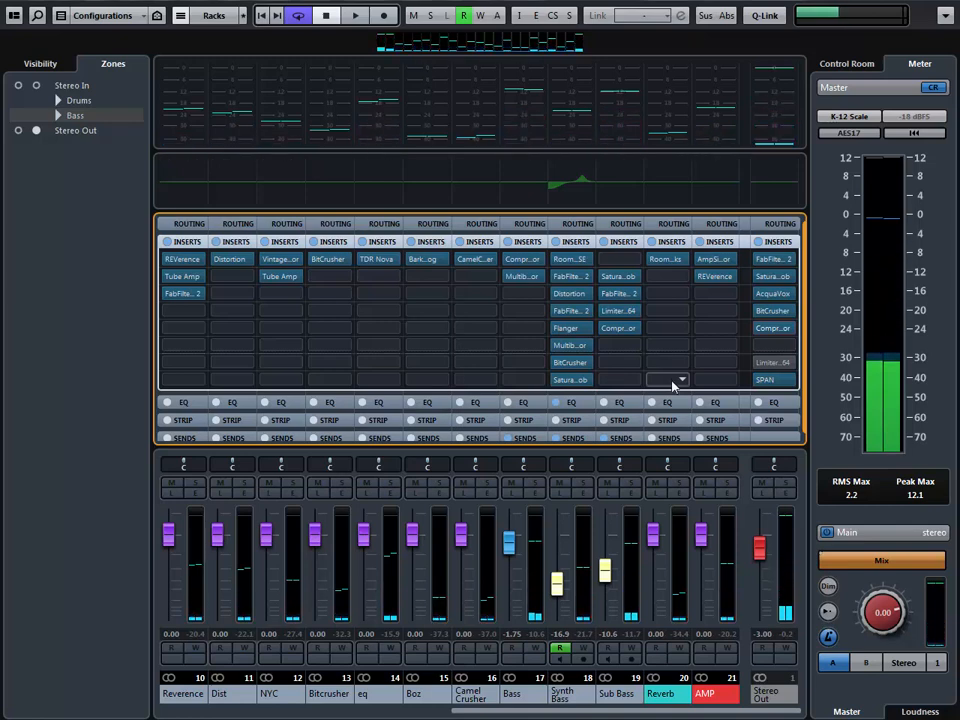
Step: Activate the Limiter6 insert on the Stereo Out and examine its compressor, peak limiter and clipper stages while playing the mix
{"action": "left_click", "coordinate": [763, 363]}
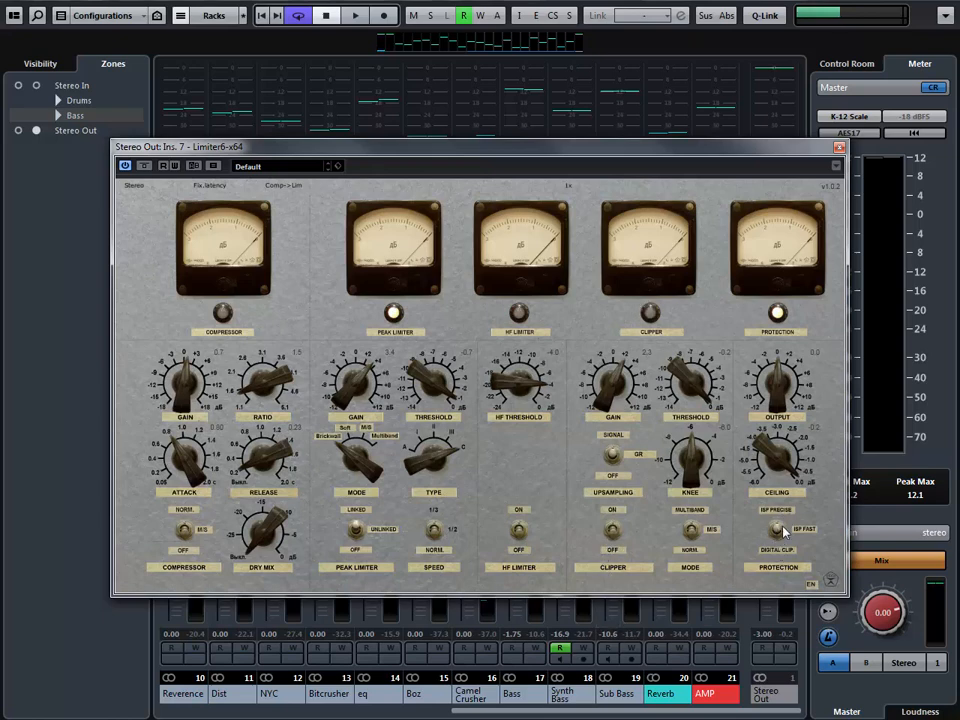
{"action": "key", "text": "space"}
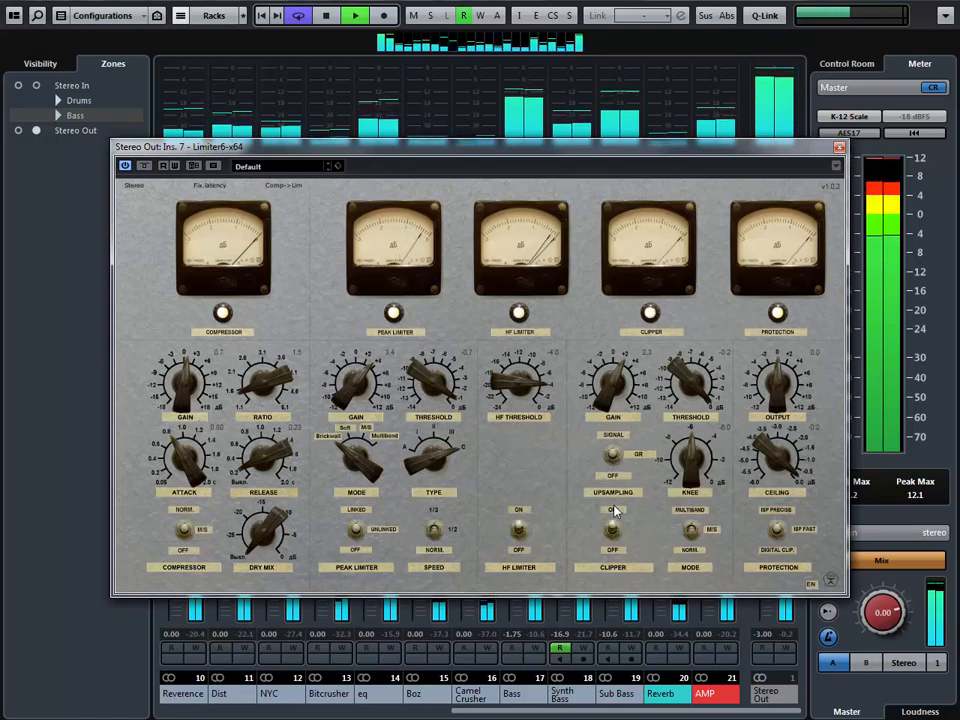
{"action": "key", "text": "space"}
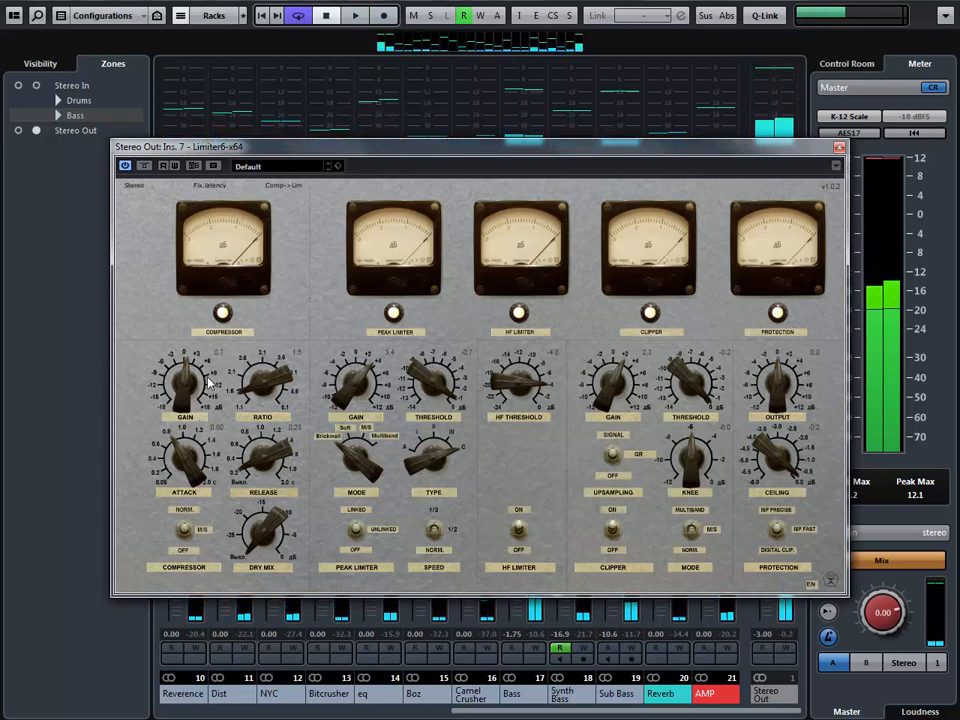
{"action": "key", "text": "space"}
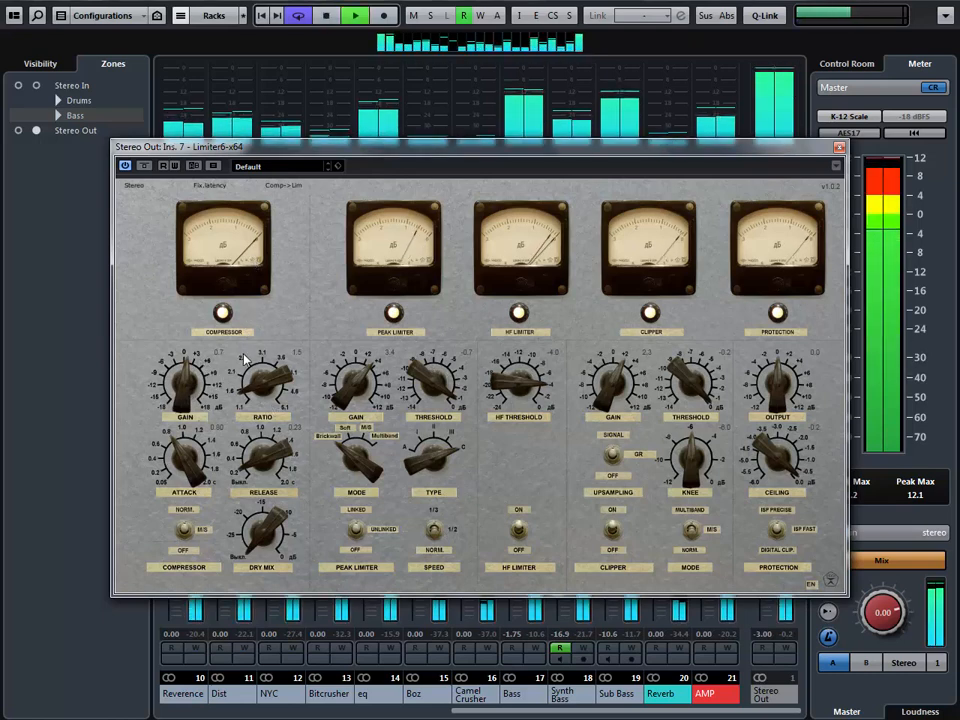
{"action": "key", "text": "space"}
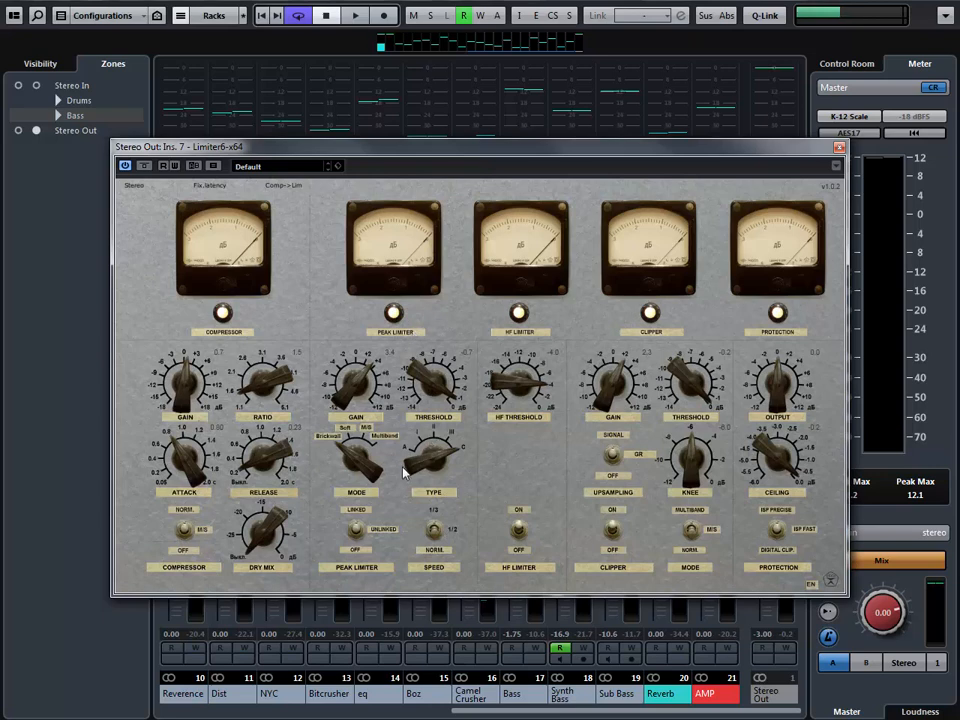
{"action": "key", "text": "space"}
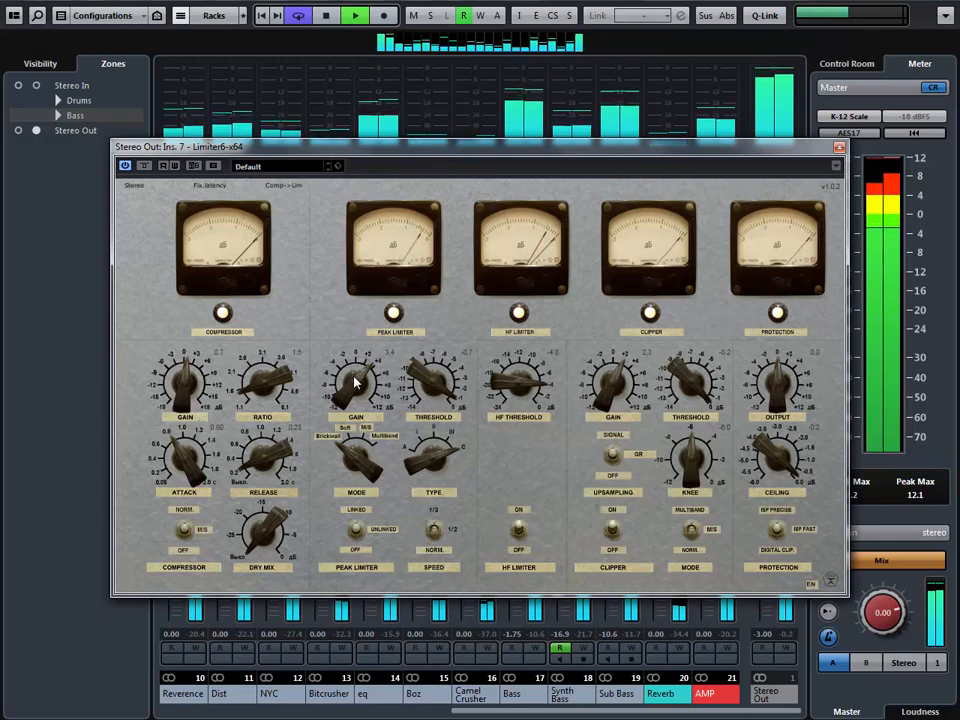
{"action": "key", "text": "space"}
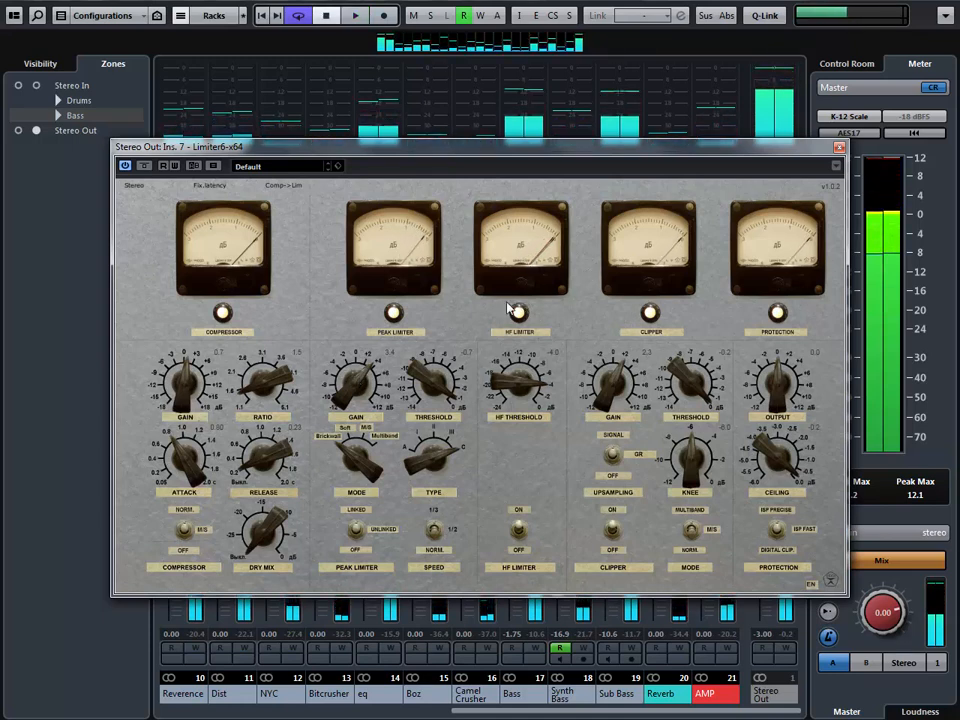
Step: Compare the mix with Limiter6's HF limiter off and on during playback, and close the plug-in window
{"action": "left_click", "coordinate": [516, 535]}
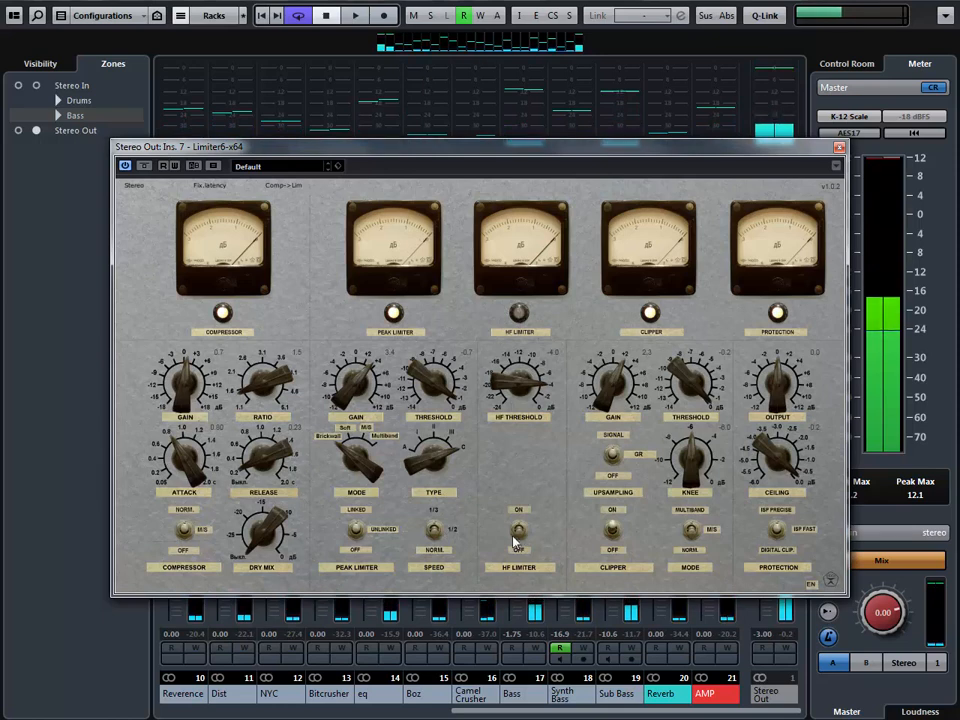
{"action": "key", "text": "space"}
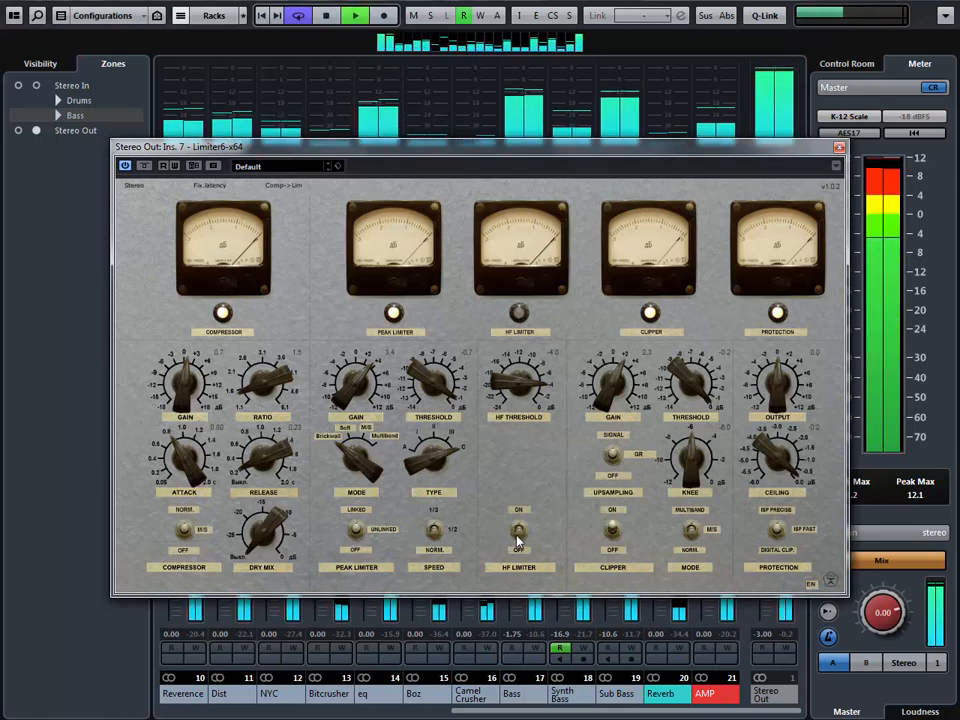
{"action": "left_click", "coordinate": [518, 533]}
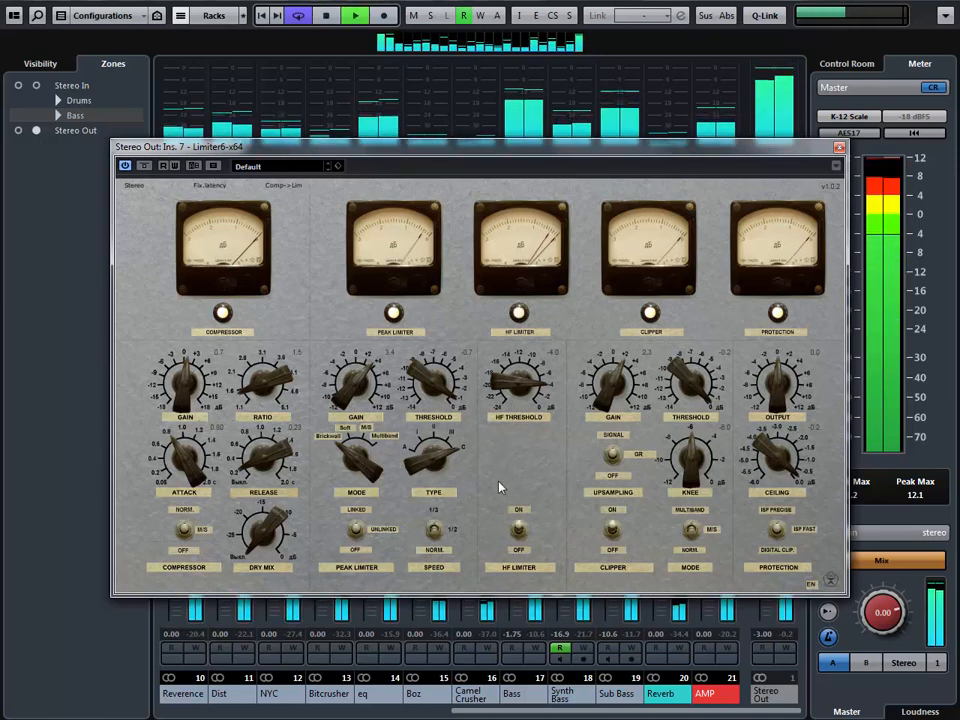
{"action": "key", "text": "space"}
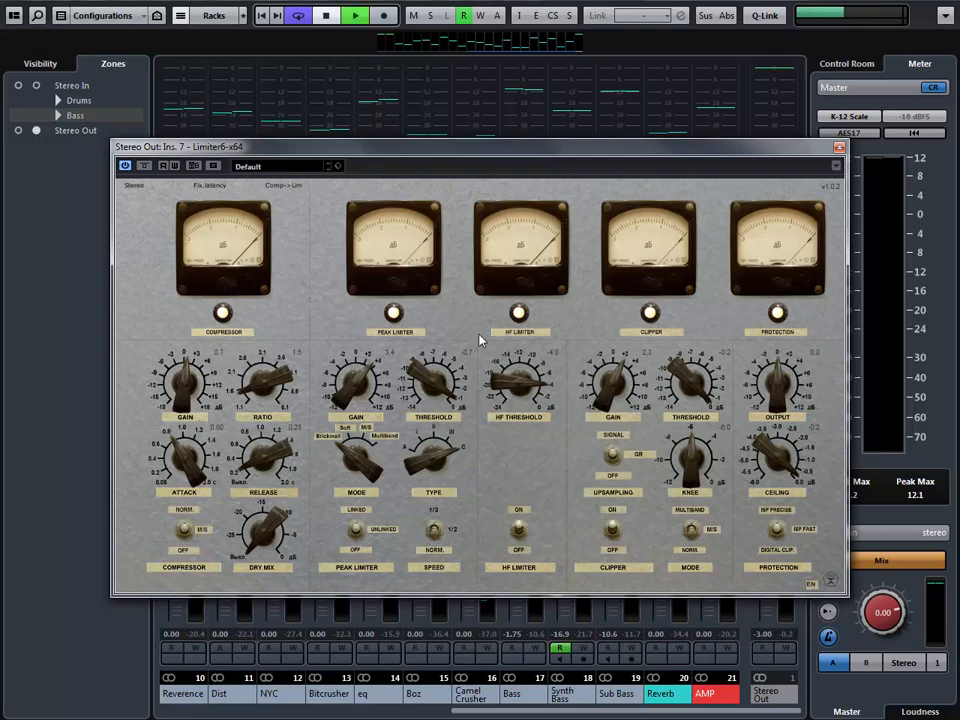
{"action": "key", "text": "space"}
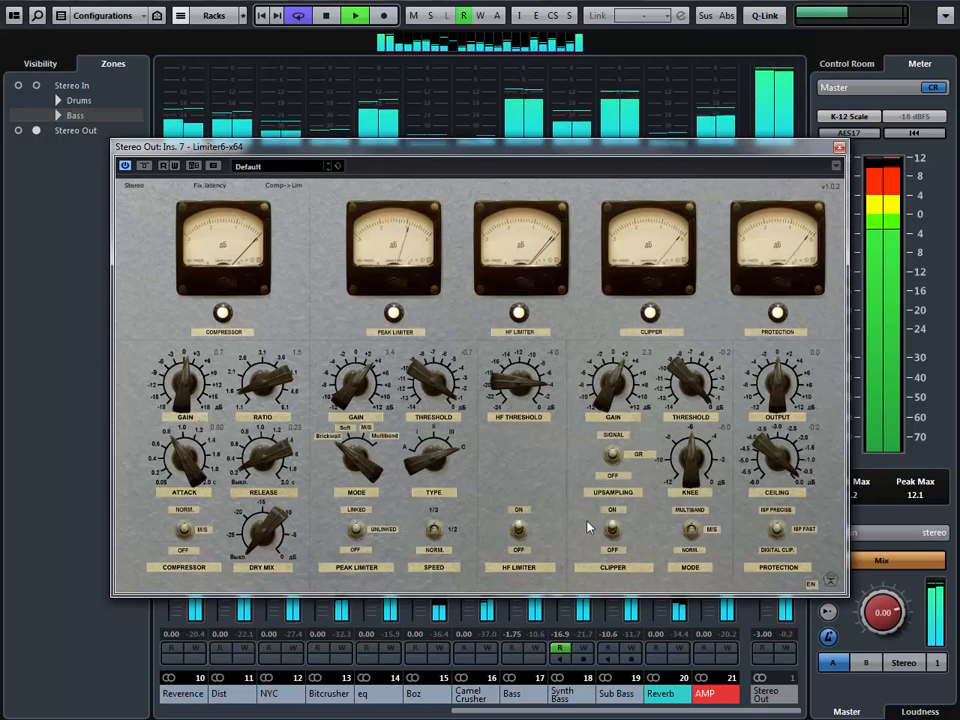
{"action": "left_click", "coordinate": [838, 150]}
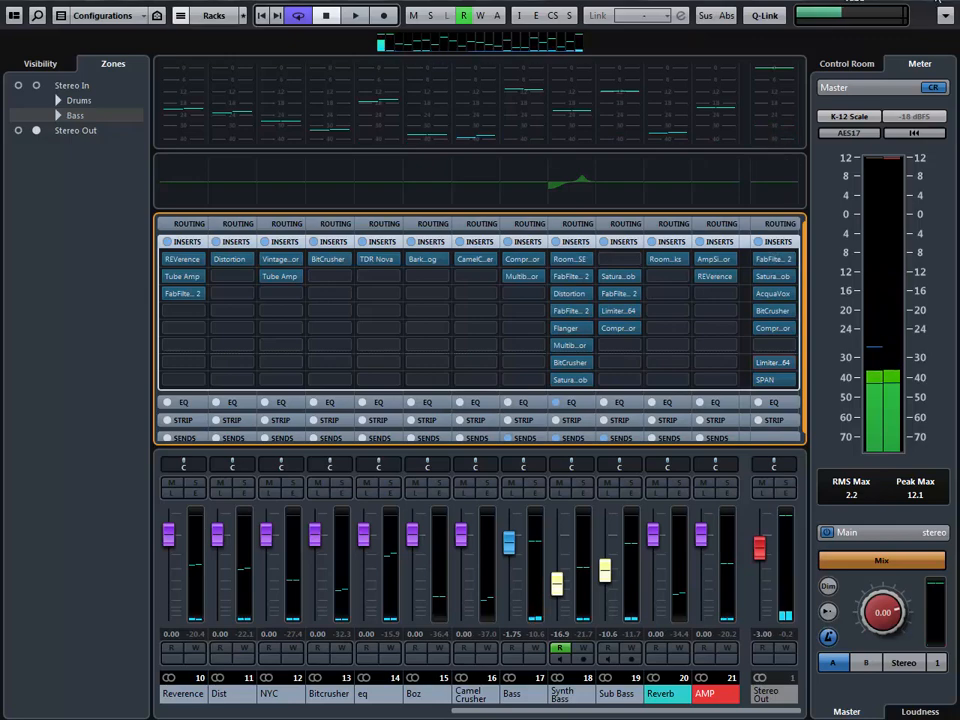
Step: Leave the mixer for the project window and view the tracks inside the Drums folder, collapsing it again
{"action": "left_click", "coordinate": [937, 1]}
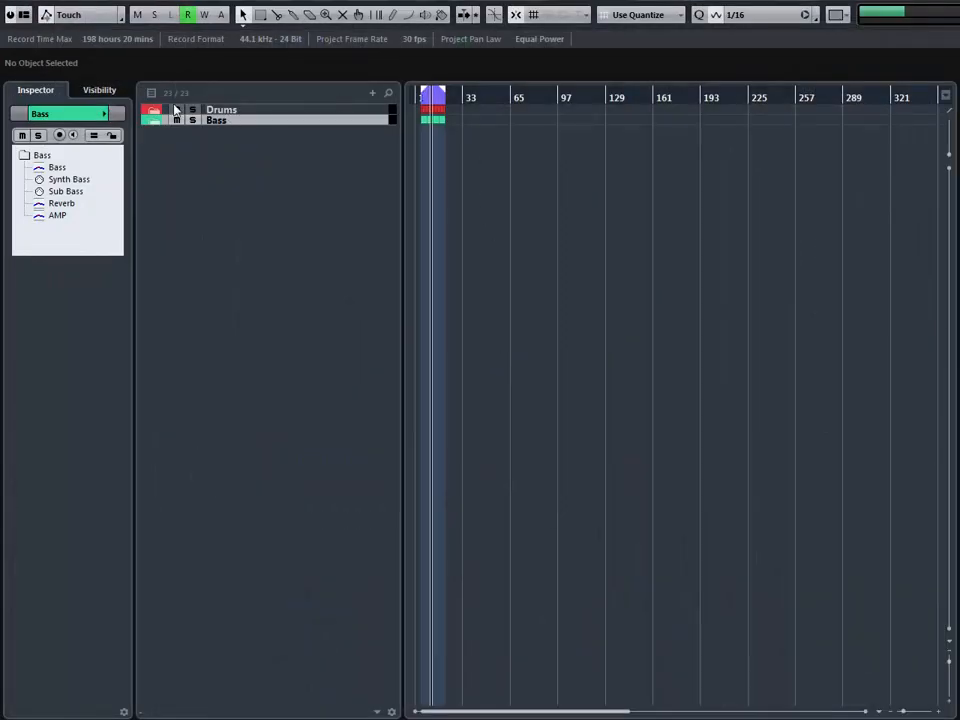
{"action": "left_click", "coordinate": [175, 109]}
{"action": "key", "text": "h"}
{"action": "key", "text": "h"}
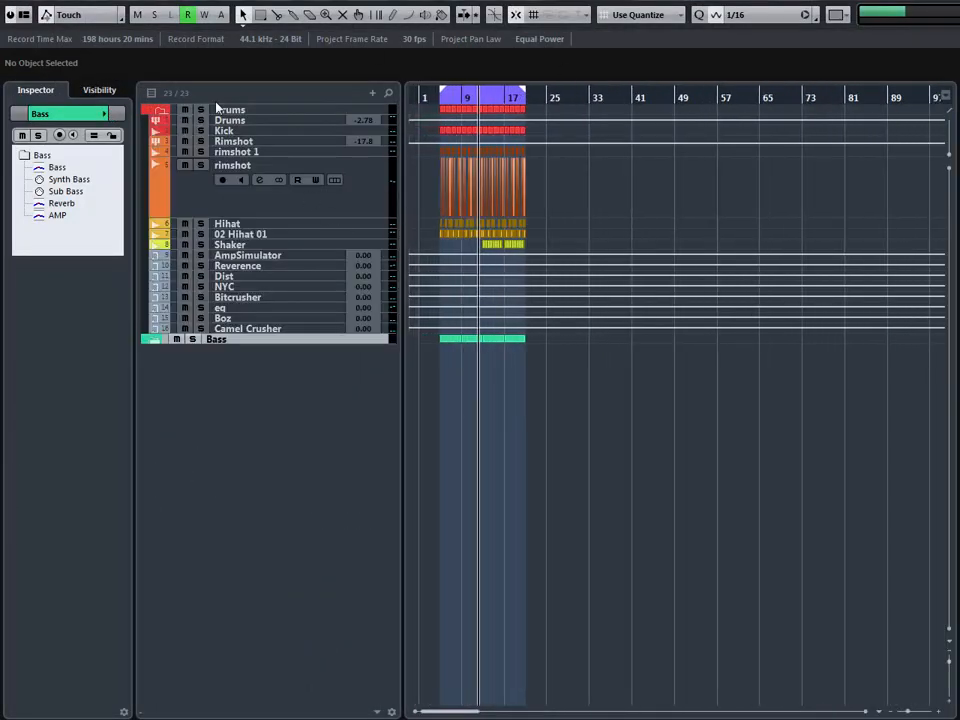
{"action": "left_click", "coordinate": [155, 110]}
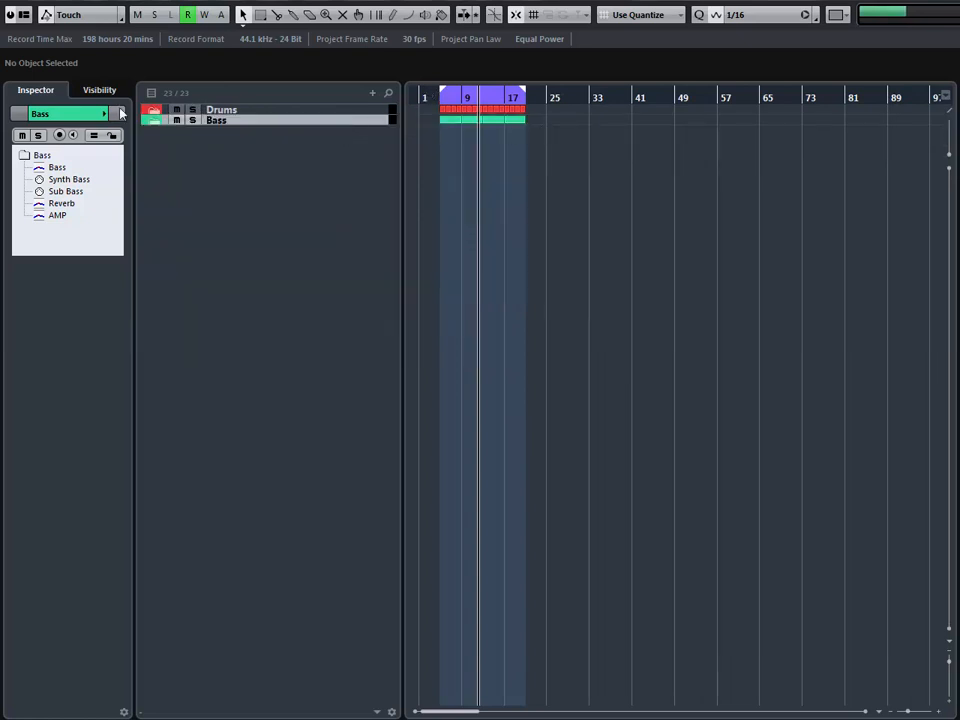
Step: View the tracks inside the Bass folder in the project window and collapse the folder again
{"action": "left_click", "coordinate": [155, 122]}
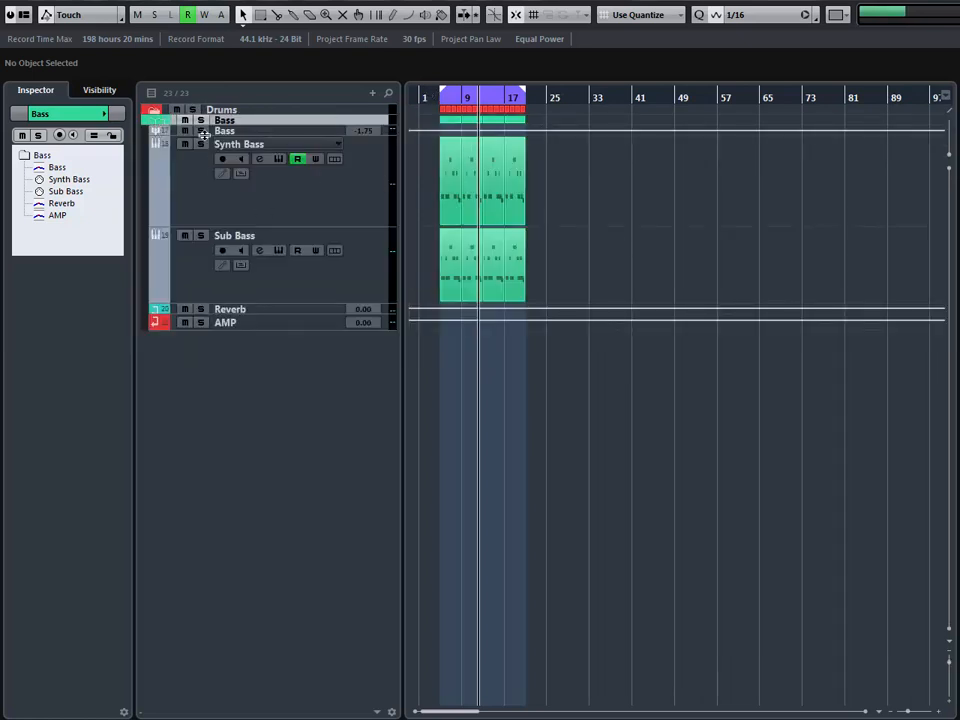
{"action": "left_click", "coordinate": [155, 122]}
{"action": "key", "text": "g"}
{"action": "key", "text": "g"}
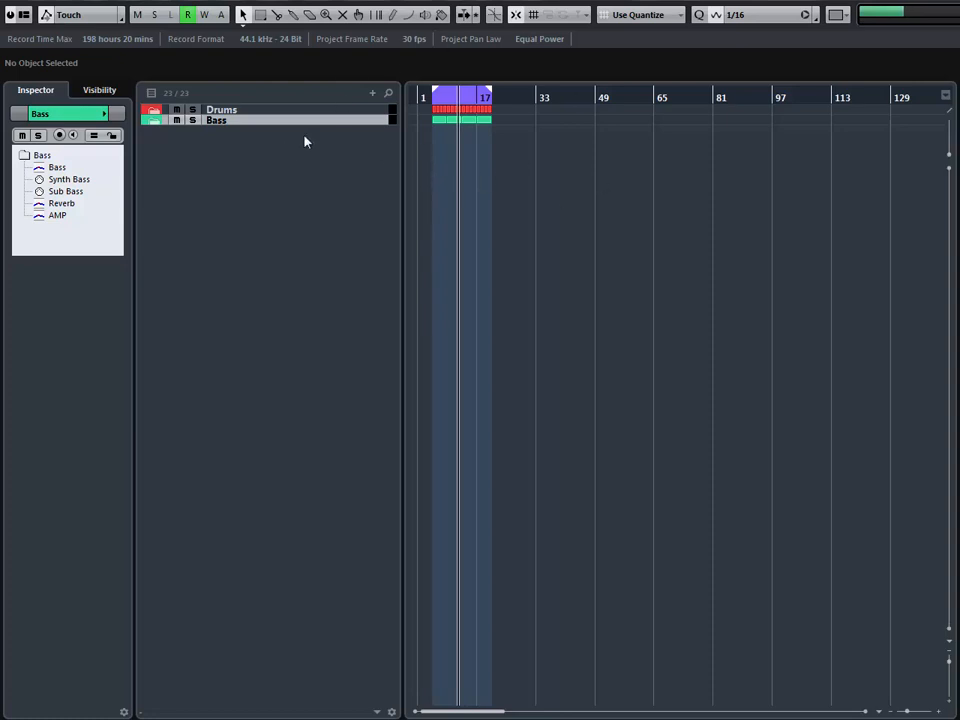
Step: Review the contents of the Bass folder and the Drums folder once more, leaving both collapsed
{"action": "left_click", "coordinate": [155, 122]}
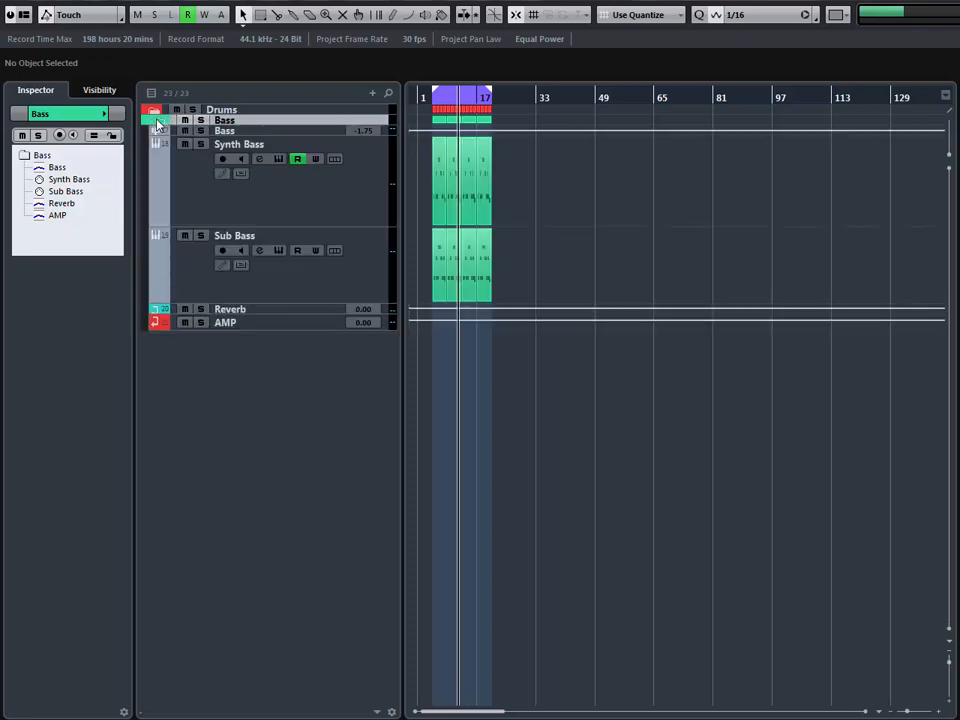
{"action": "left_click", "coordinate": [156, 122]}
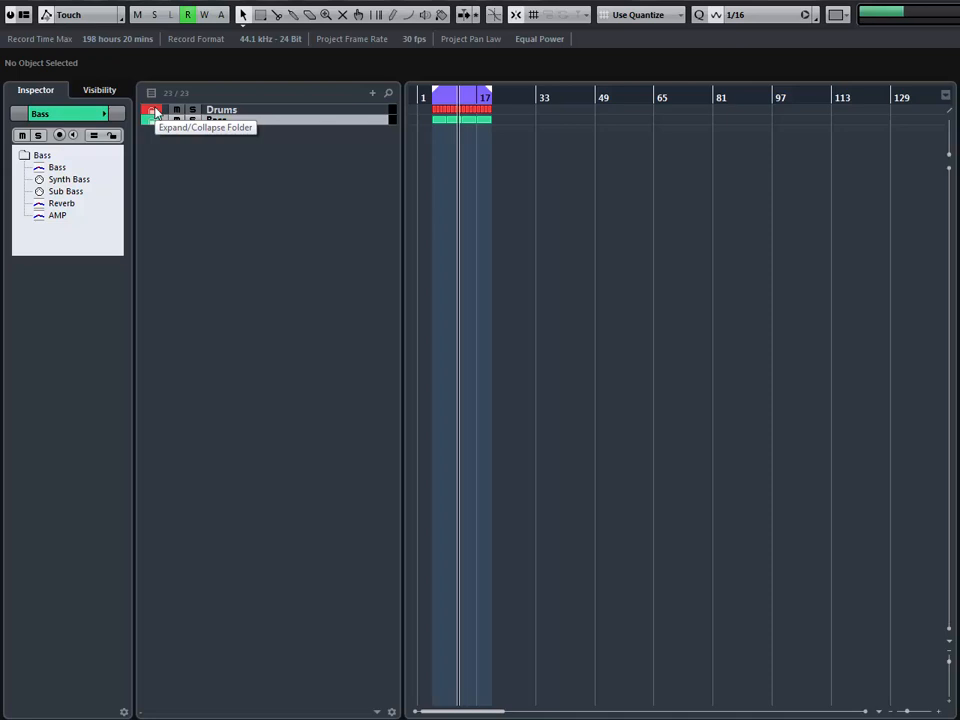
{"action": "left_click", "coordinate": [155, 112]}
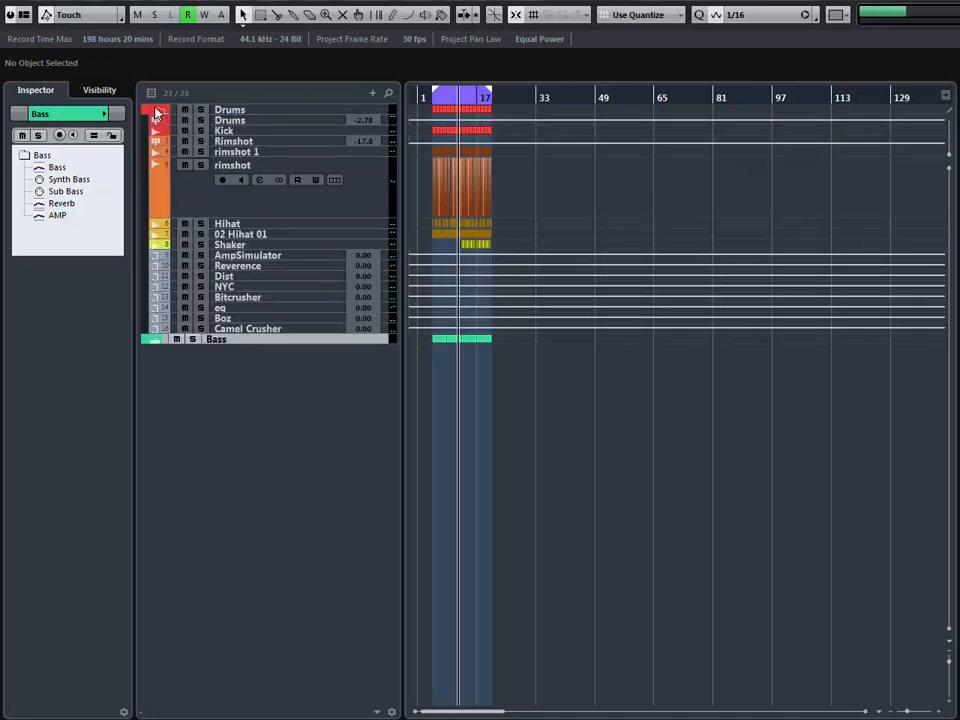
{"action": "left_click", "coordinate": [155, 112]}
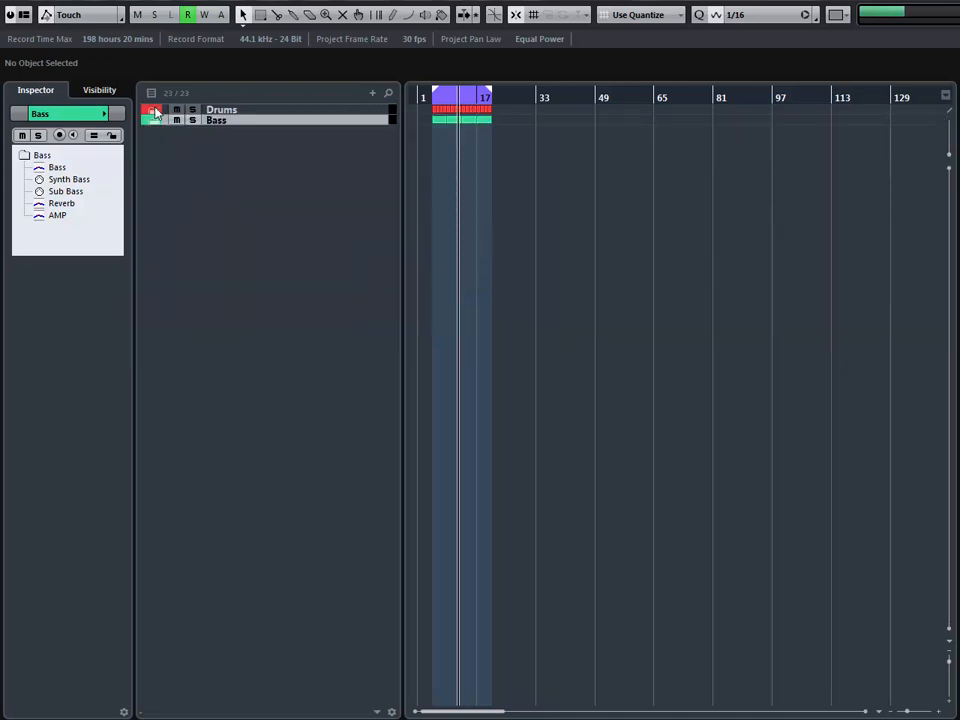